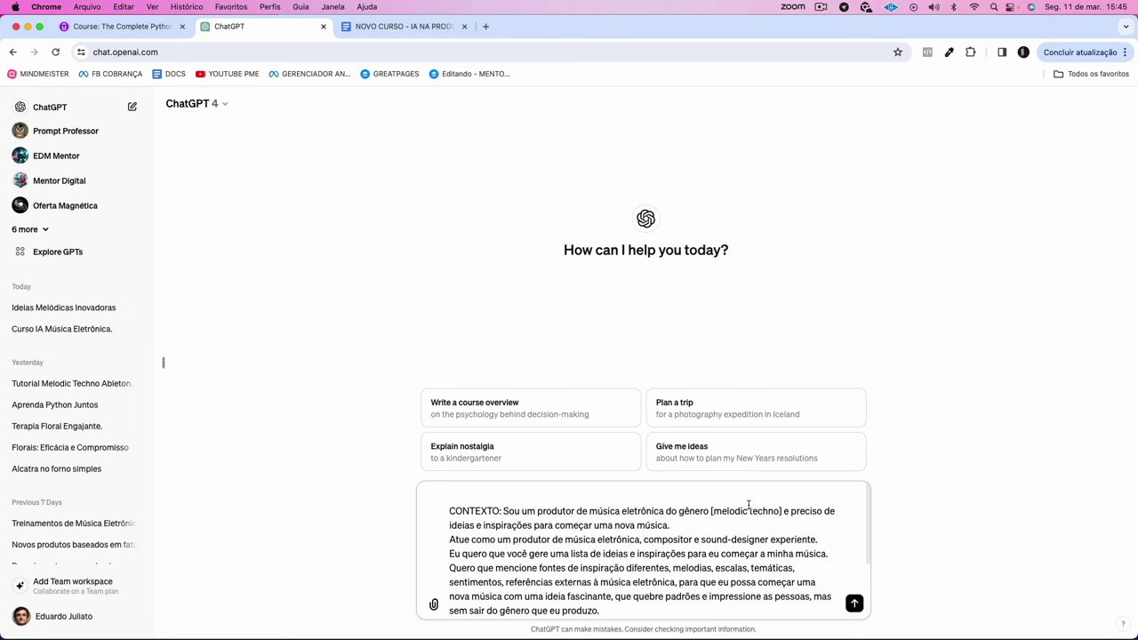
# Step: Read the context part of the drafted prompt, covering the melodic techno genre, the producer role and the requested list of ideas
pyautogui.moveTo(786, 510); pyautogui.dragTo(791, 523)
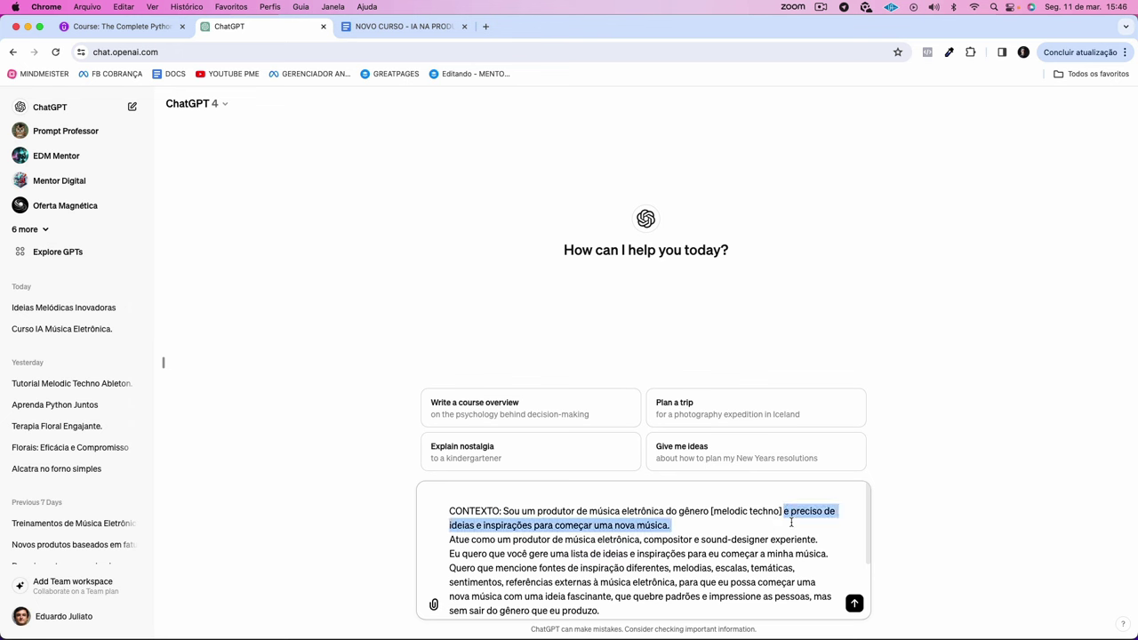
pyautogui.scroll(-2, 778, 524)
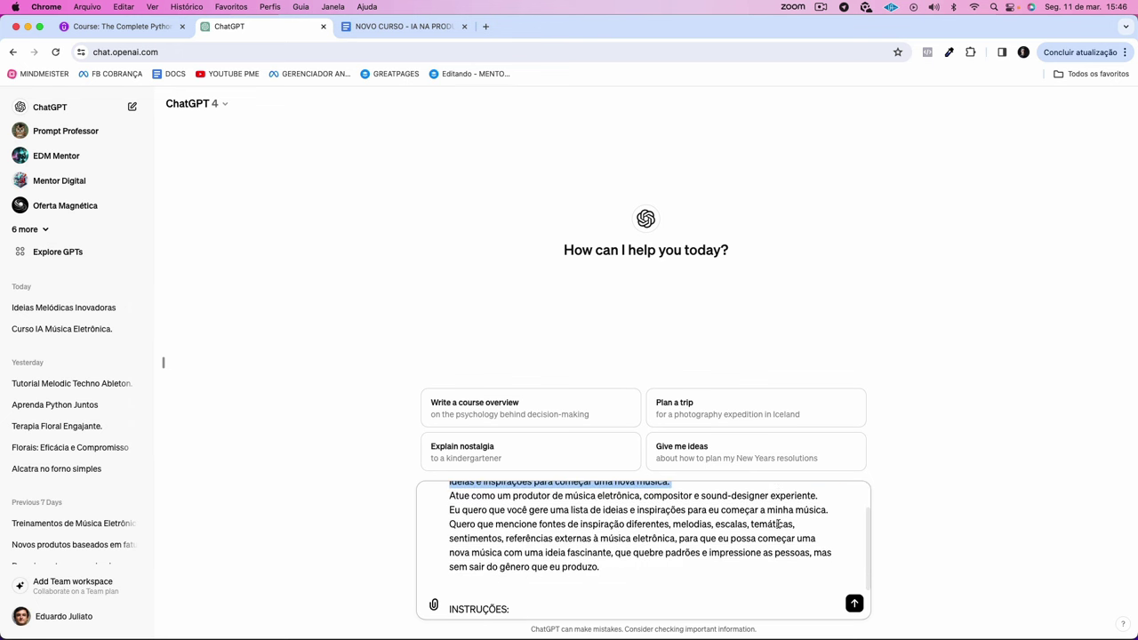
pyautogui.scroll(1, 778, 524)
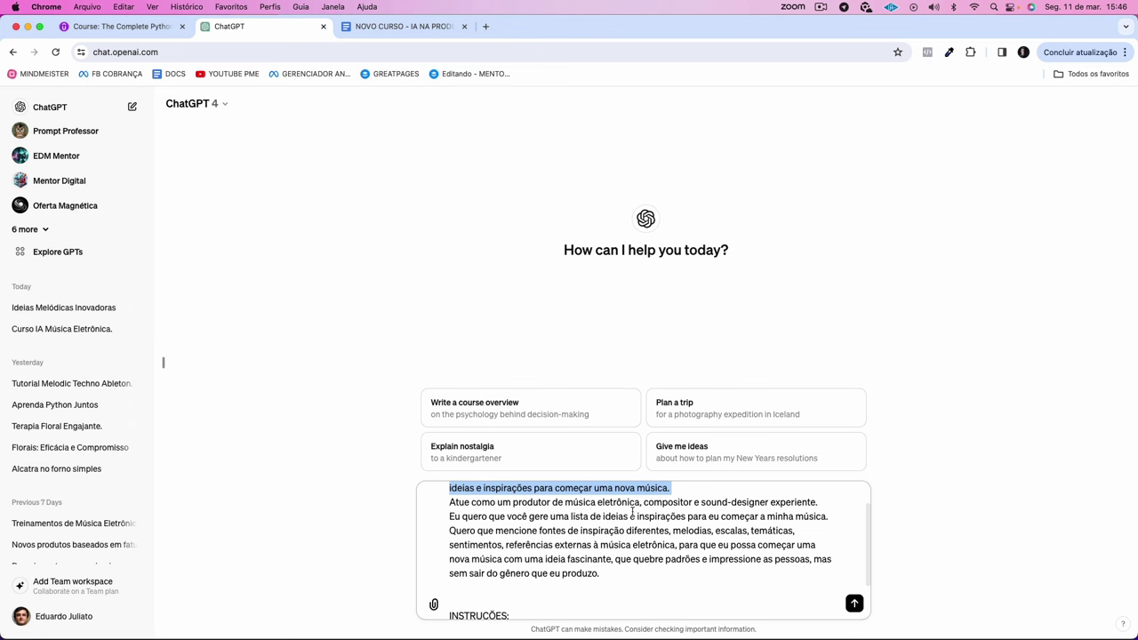
pyautogui.moveTo(641, 503); pyautogui.dragTo(812, 497)
pyautogui.moveTo(449, 518); pyautogui.dragTo(846, 518)
pyautogui.scroll(1, 846, 518)
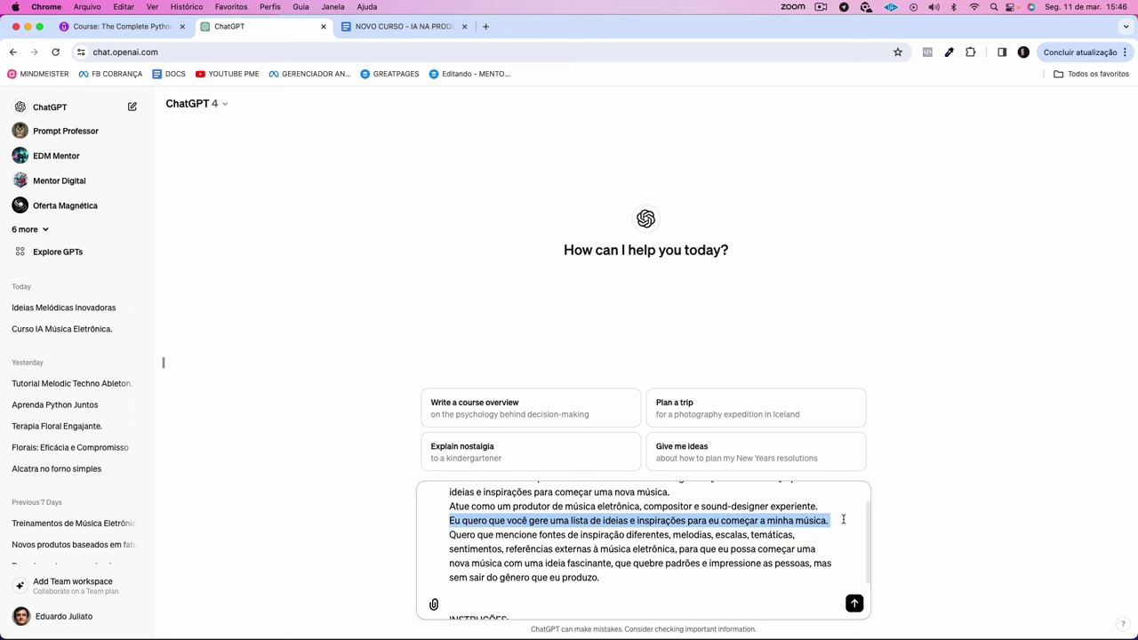
pyautogui.scroll(-2, 843, 519)
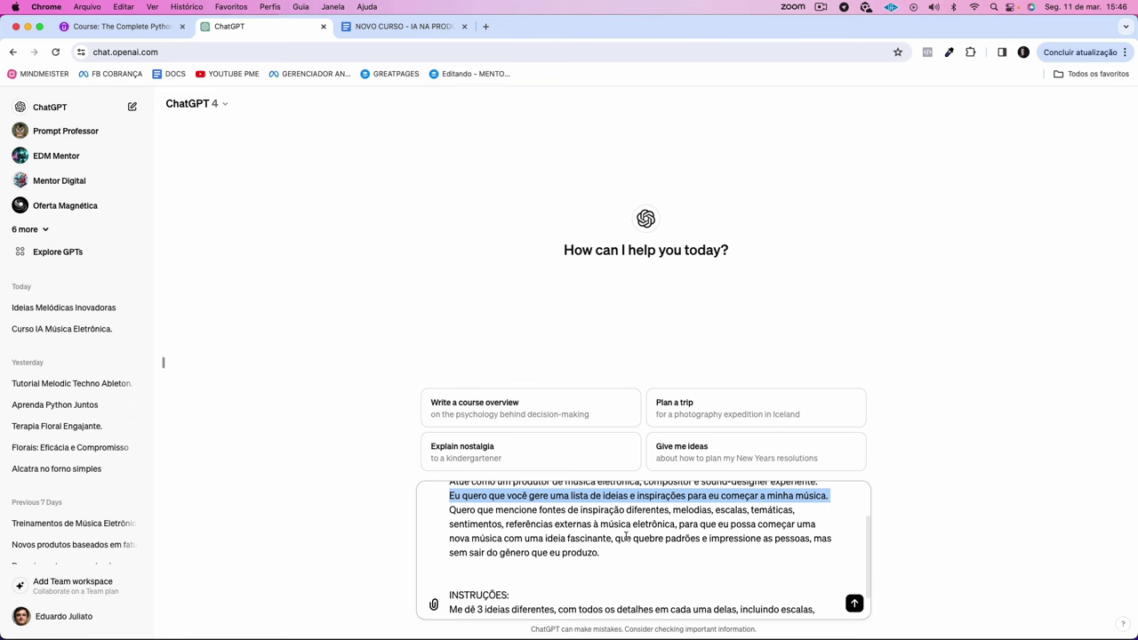
# Step: Check the prompt's genre restriction and its instructions asking for 3 detailed ideas, and send the prompt
pyautogui.moveTo(813, 539); pyautogui.dragTo(844, 555)
pyautogui.scroll(-2, 740, 546)
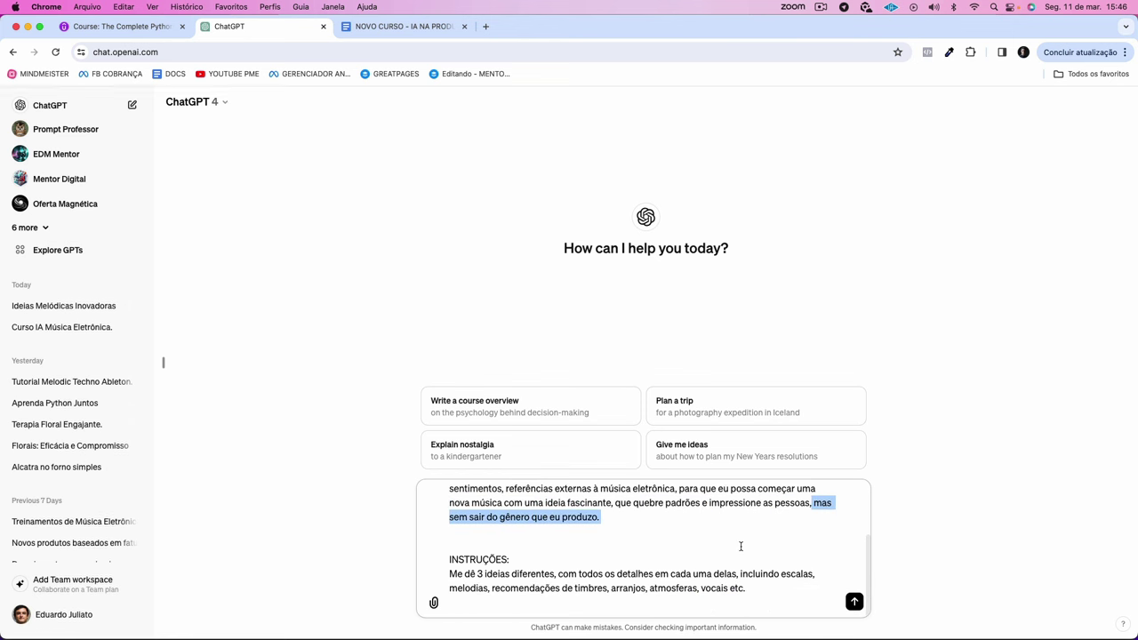
pyautogui.click(504, 574)
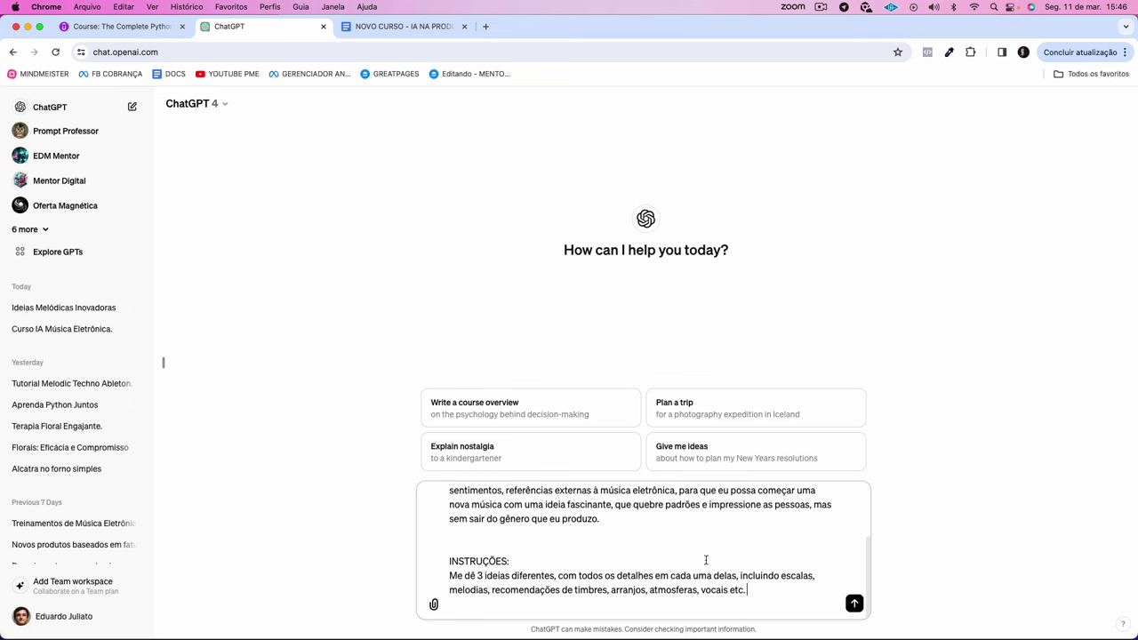
pyautogui.click(853, 603)
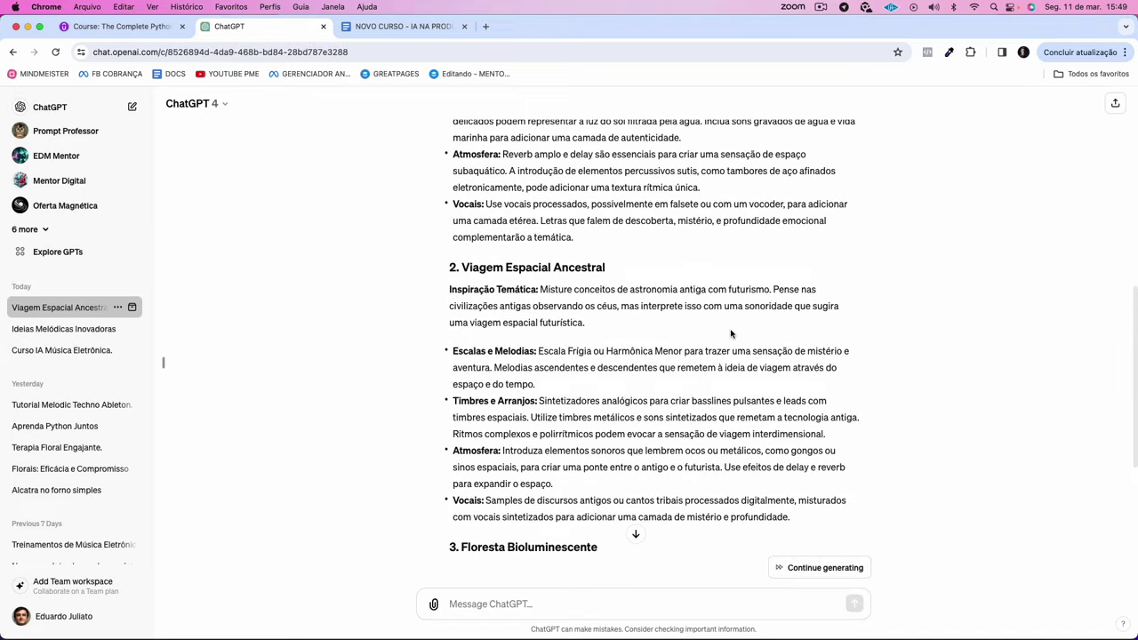
# Step: Look over the generated song ideas down to "Floresta Bioluminescente" and have the cut-off answer continued
pyautogui.scroll(4, 730, 330)
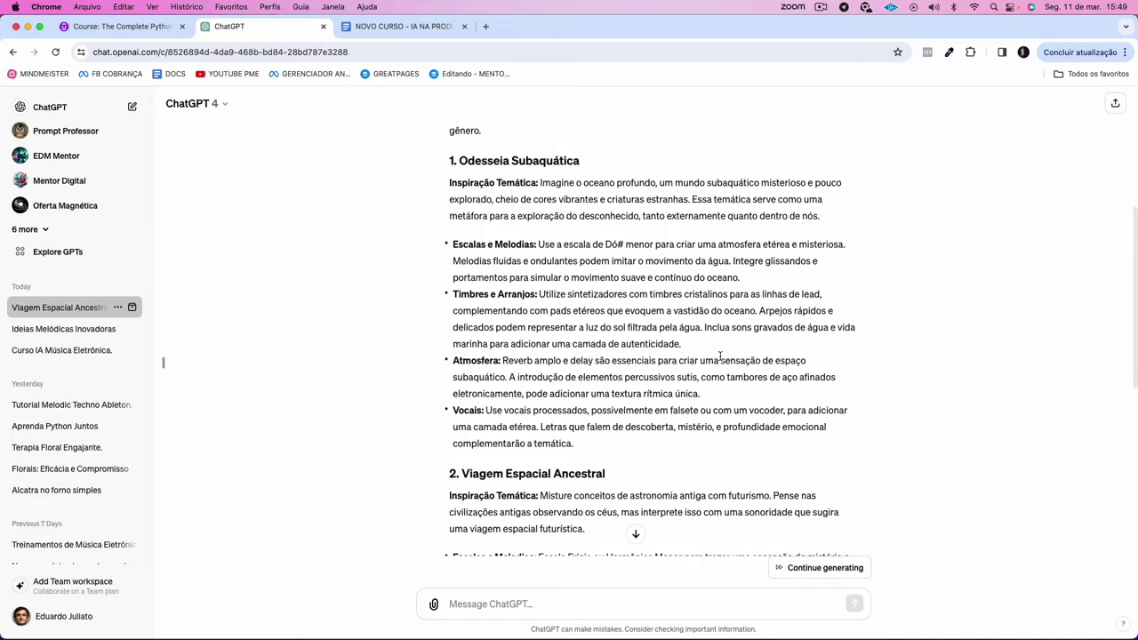
pyautogui.scroll(1, 595, 356)
pyautogui.scroll(-10, 596, 355)
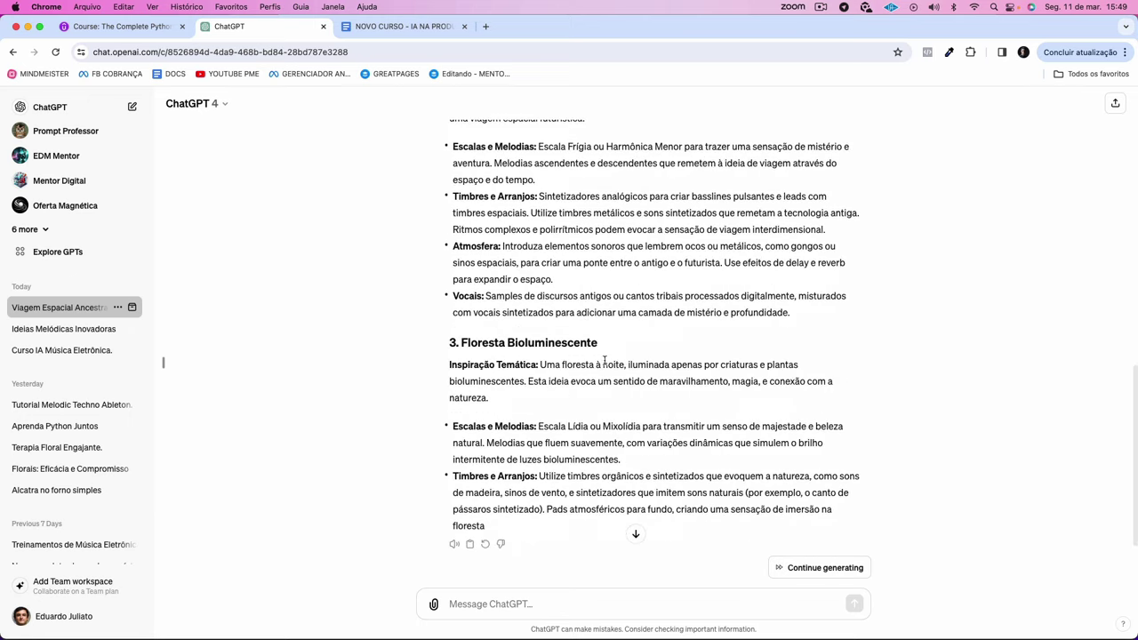
pyautogui.scroll(-1, 539, 357)
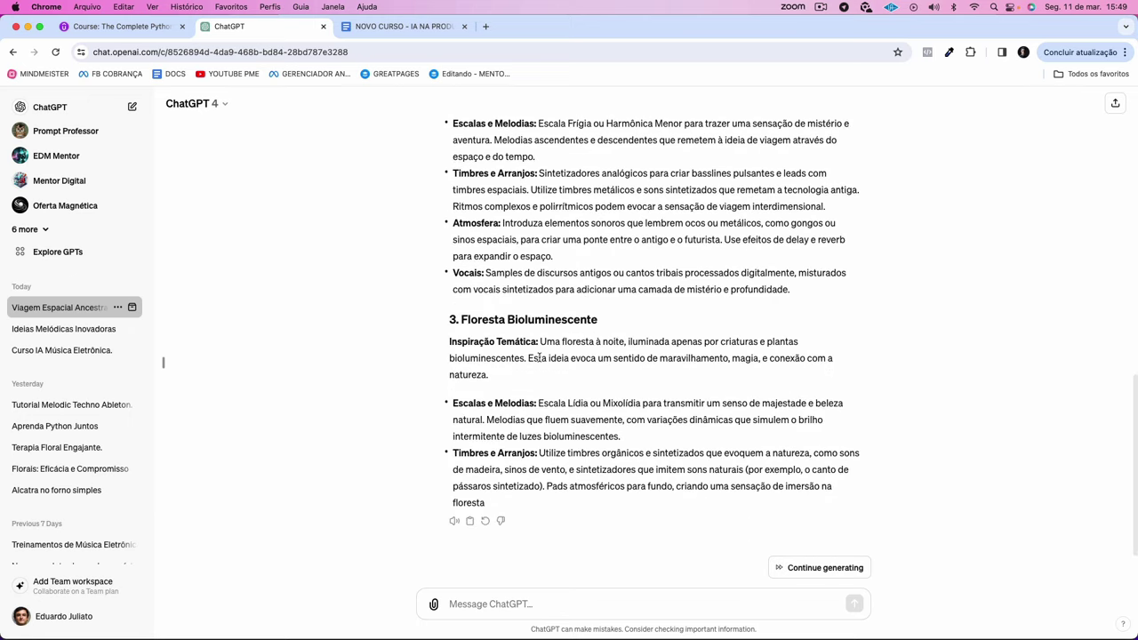
pyautogui.moveTo(537, 347); pyautogui.dragTo(678, 355)
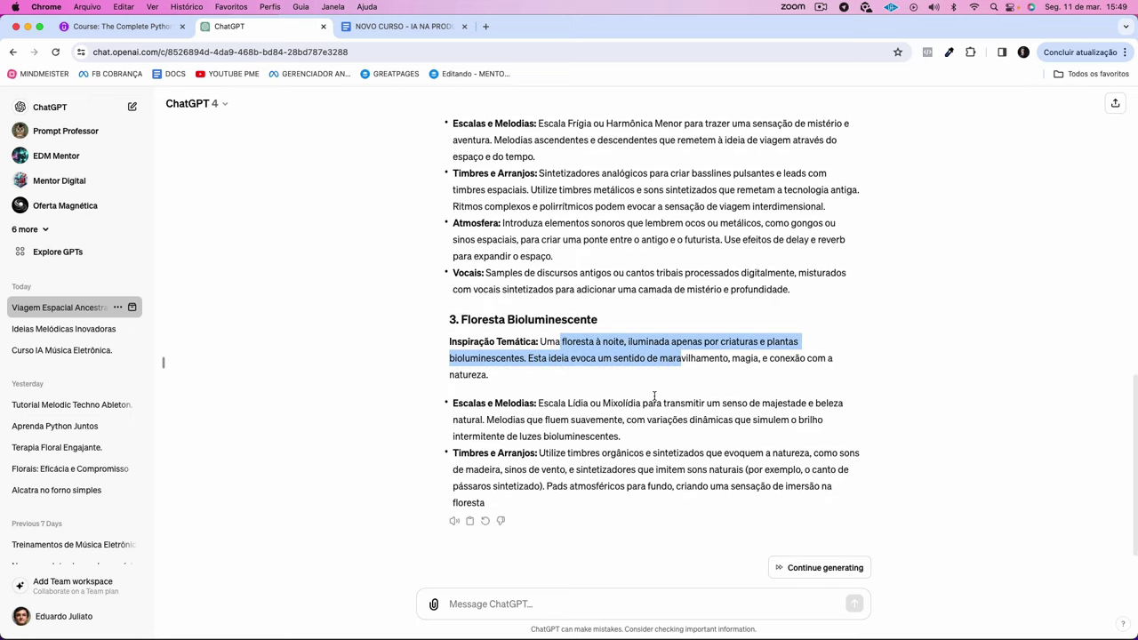
pyautogui.click(798, 569)
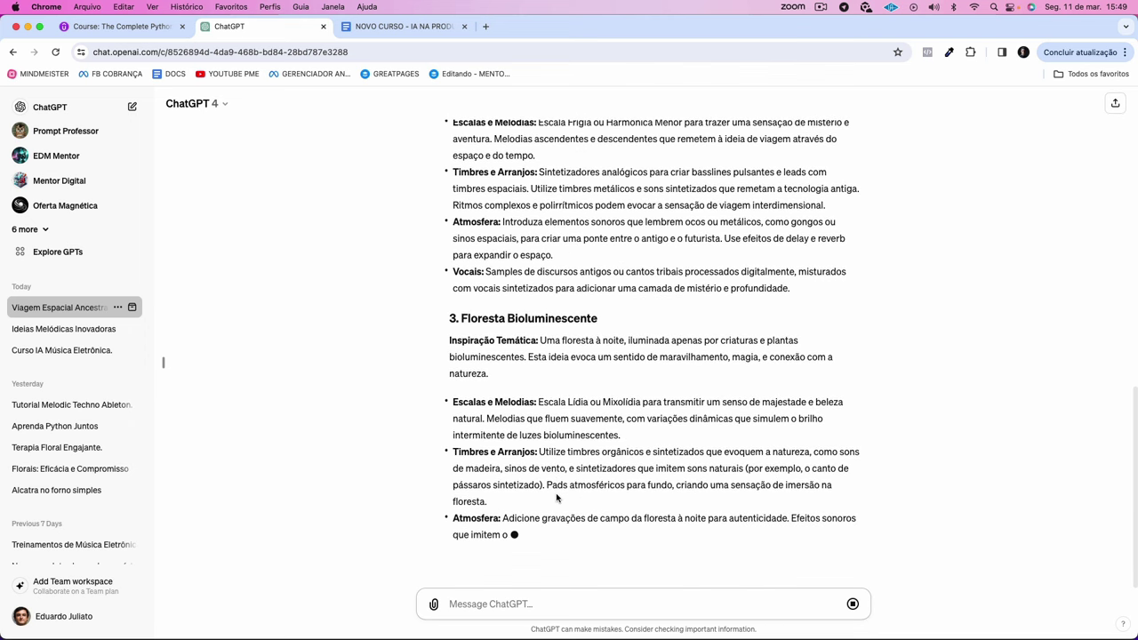
# Step: Examine the theme inspiration and the "Escalas e Melodias" suggestions of the third idea, "Floresta Bioluminescente"
pyautogui.scroll(10, 558, 494)
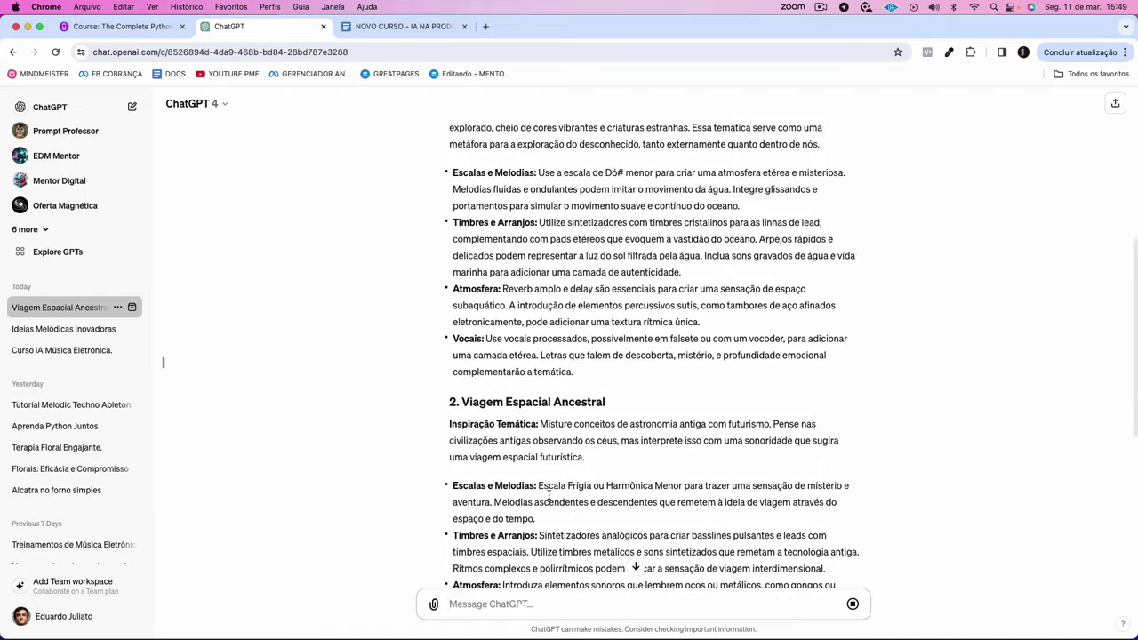
pyautogui.scroll(2, 549, 499)
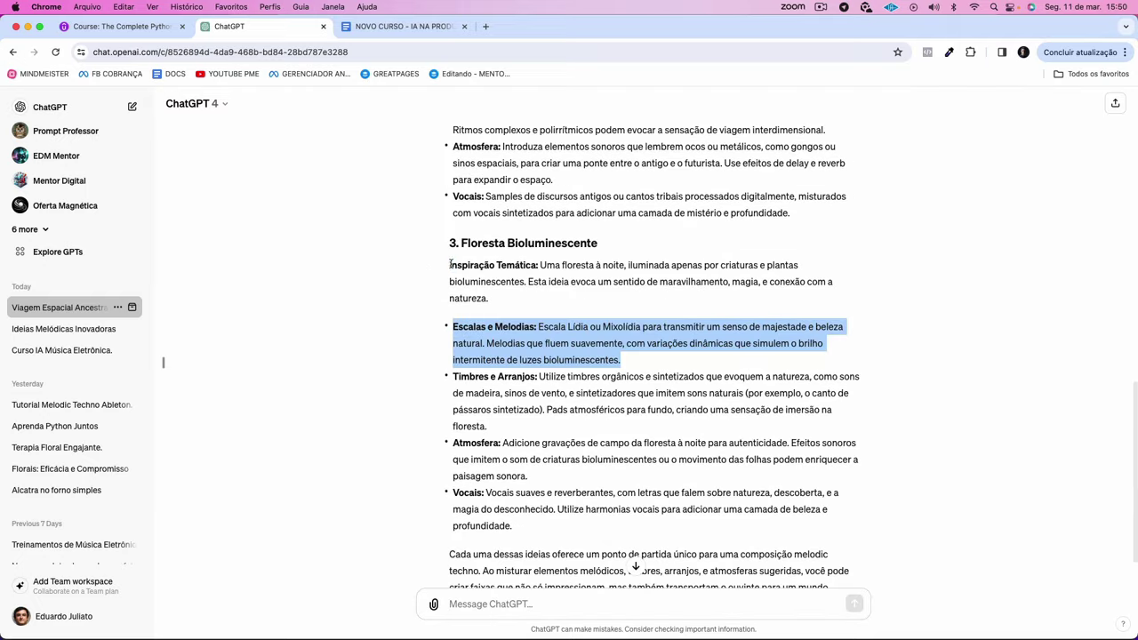
pyautogui.moveTo(451, 265); pyautogui.dragTo(676, 409)
pyautogui.click(540, 327)
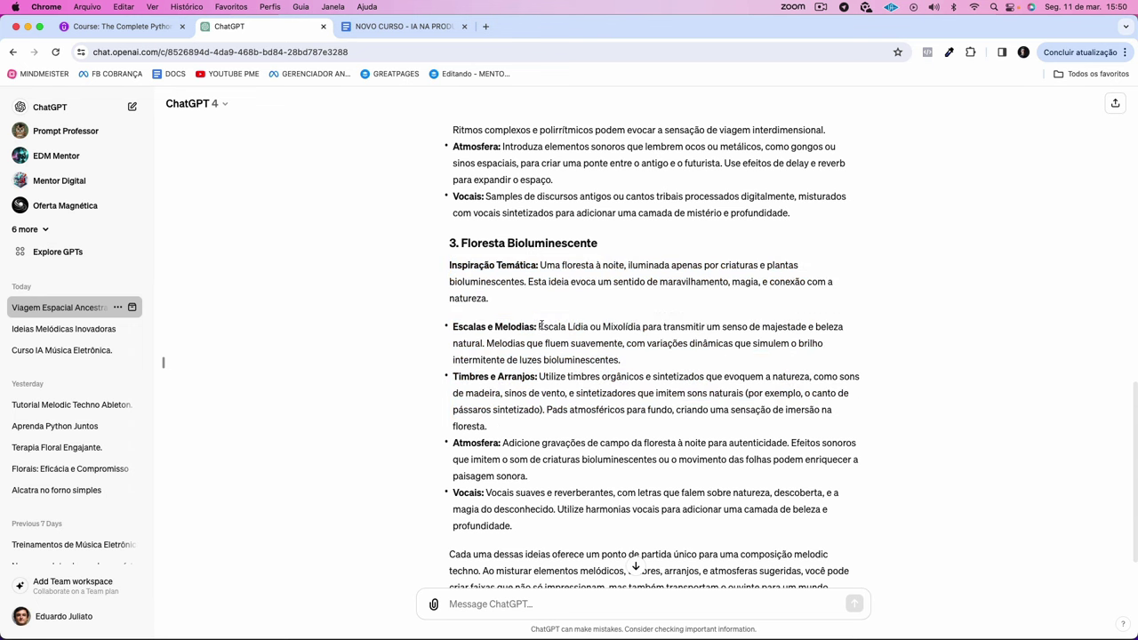
pyautogui.moveTo(540, 327); pyautogui.dragTo(742, 404)
pyautogui.click(742, 405)
pyautogui.moveTo(534, 266); pyautogui.dragTo(752, 279)
pyautogui.click(492, 321)
pyautogui.moveTo(539, 325); pyautogui.dragTo(741, 360)
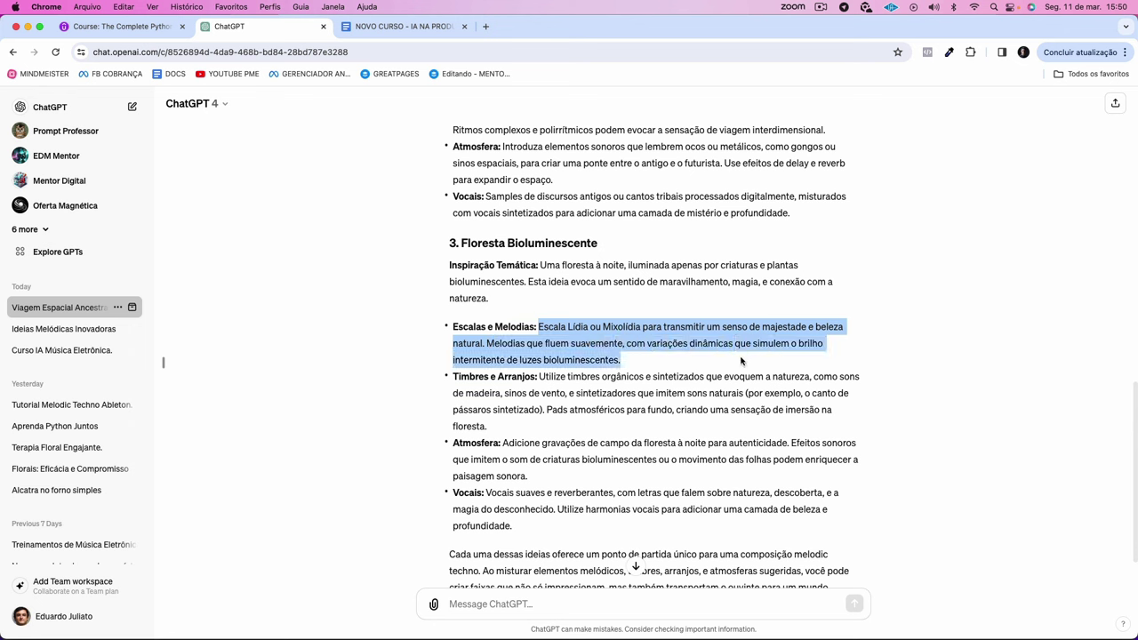
pyautogui.moveTo(646, 365); pyautogui.dragTo(594, 342)
pyautogui.scroll(-2, 592, 342)
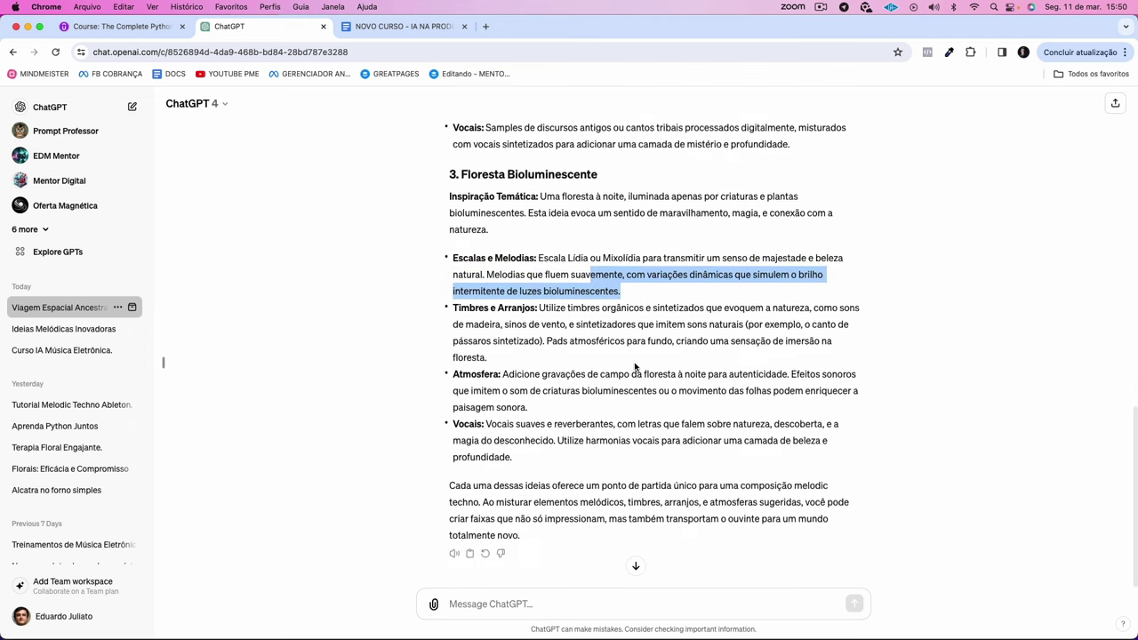
# Step: Read the third idea's timbre, atmosphere and vocal suggestions, and reread its scale suggestions
pyautogui.moveTo(540, 306); pyautogui.dragTo(656, 326)
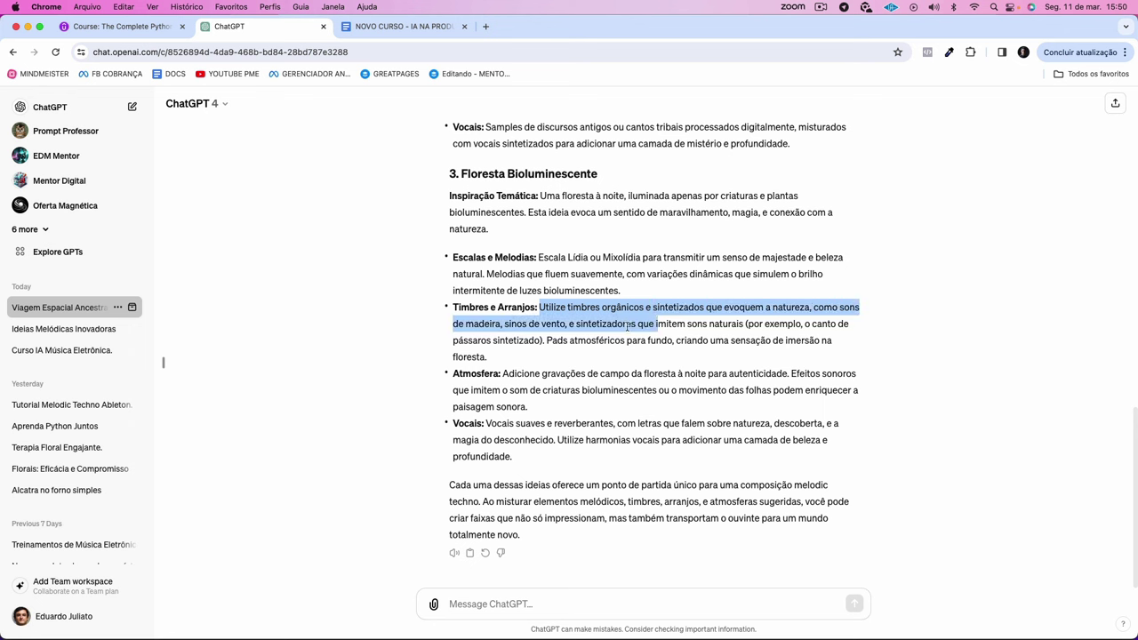
pyautogui.moveTo(686, 323); pyautogui.dragTo(705, 323)
pyautogui.moveTo(547, 340); pyautogui.dragTo(858, 348)
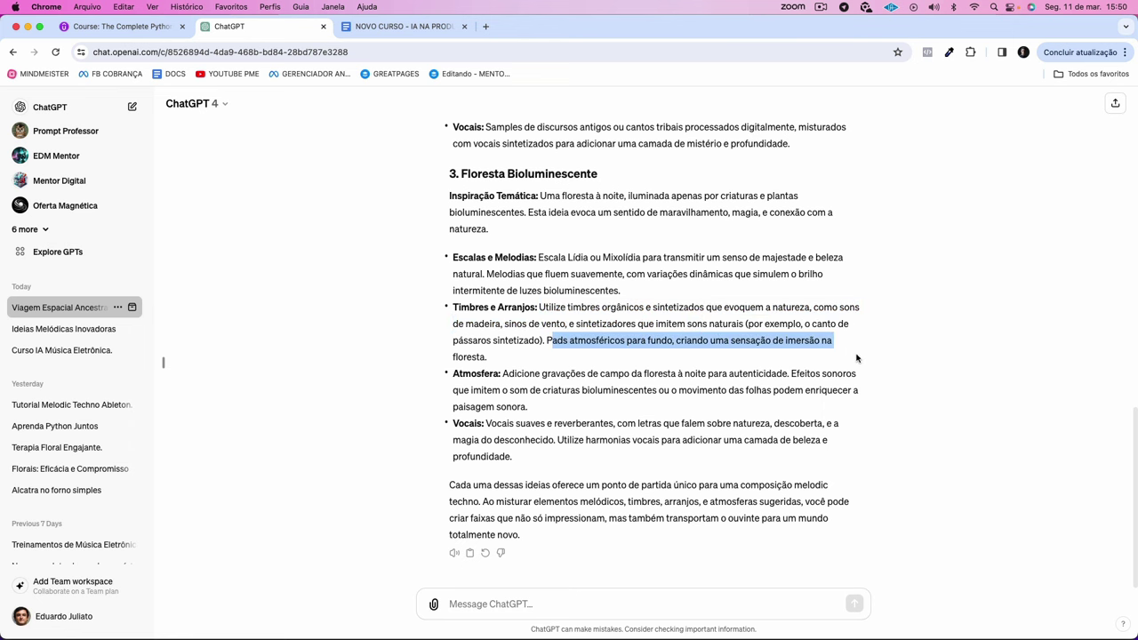
pyautogui.moveTo(502, 373); pyautogui.dragTo(791, 400)
pyautogui.click(790, 399)
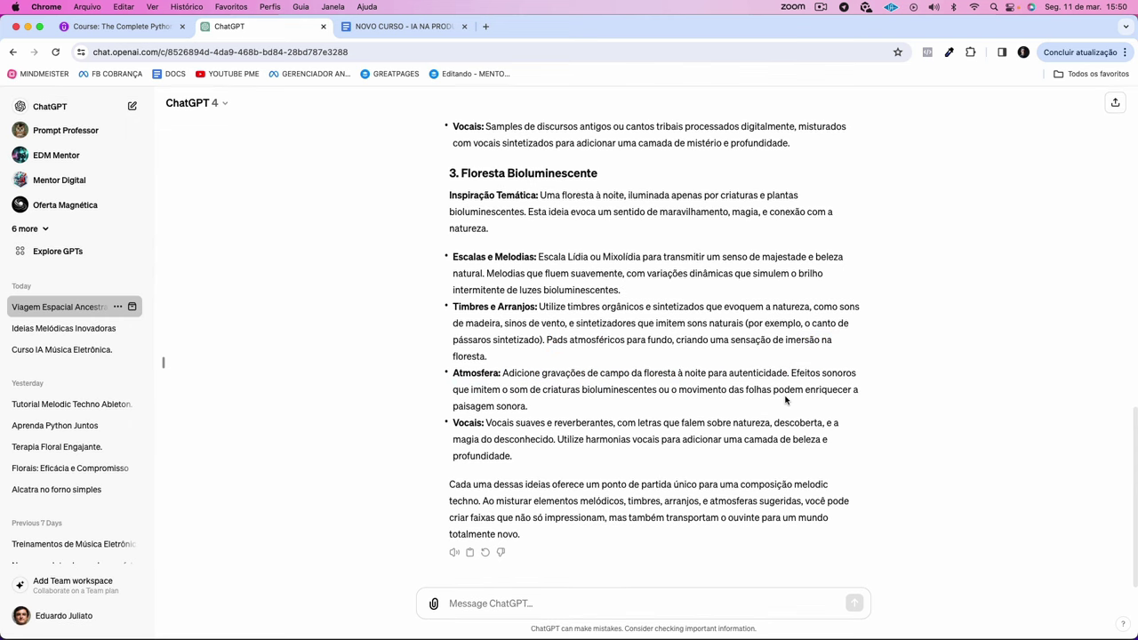
pyautogui.moveTo(481, 423); pyautogui.dragTo(790, 425)
pyautogui.click(832, 452)
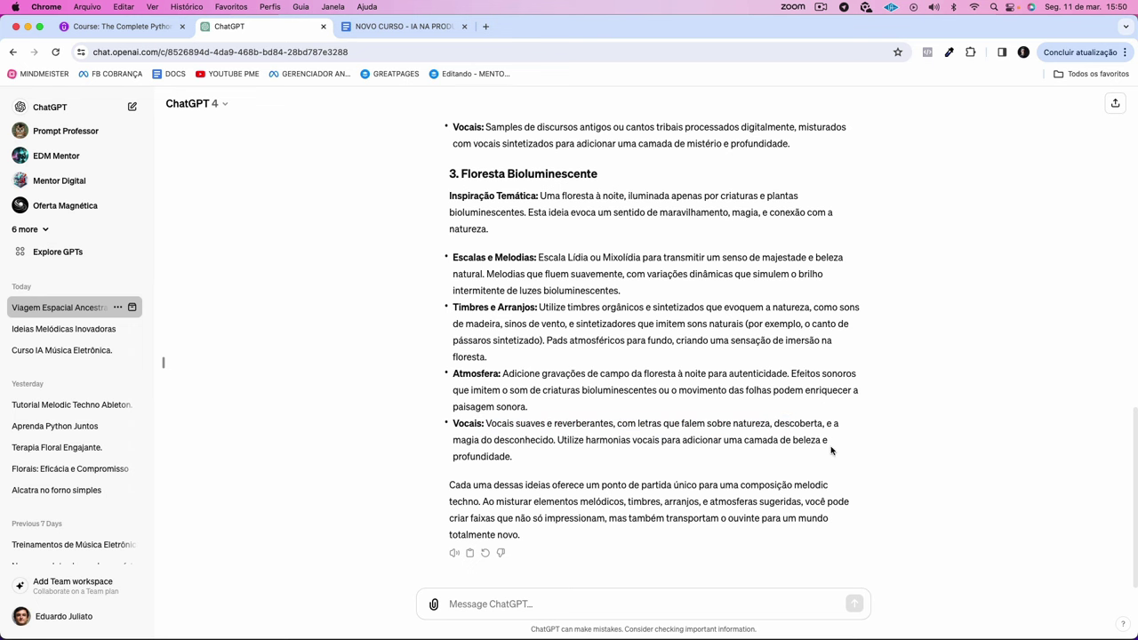
pyautogui.moveTo(571, 464); pyautogui.dragTo(503, 433)
pyautogui.scroll(1, 636, 438)
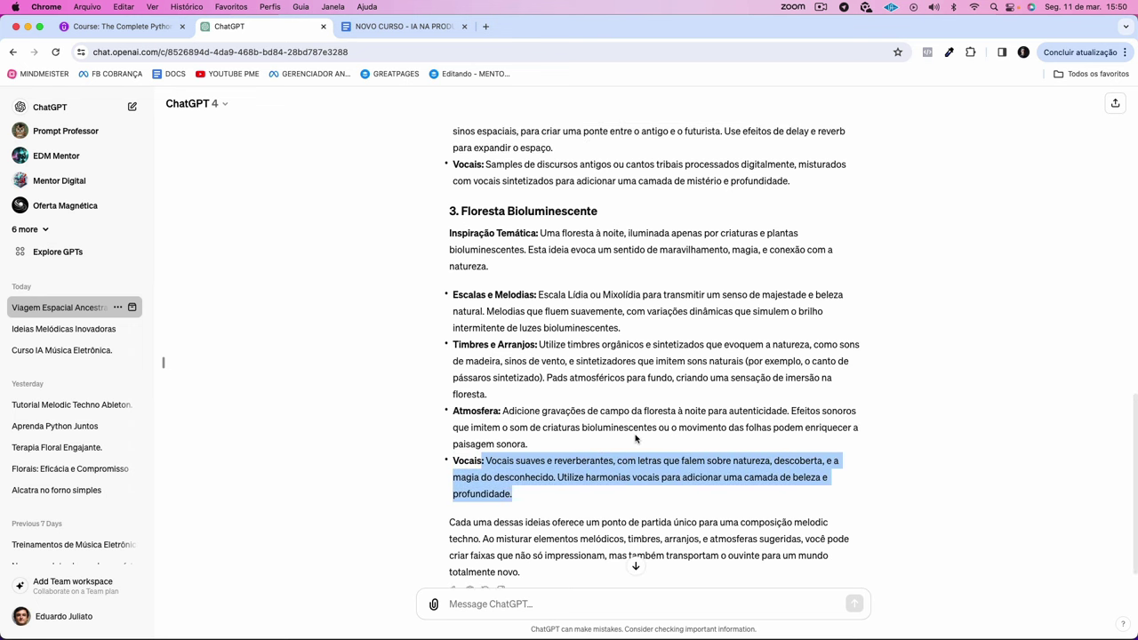
pyautogui.moveTo(539, 294); pyautogui.dragTo(776, 326)
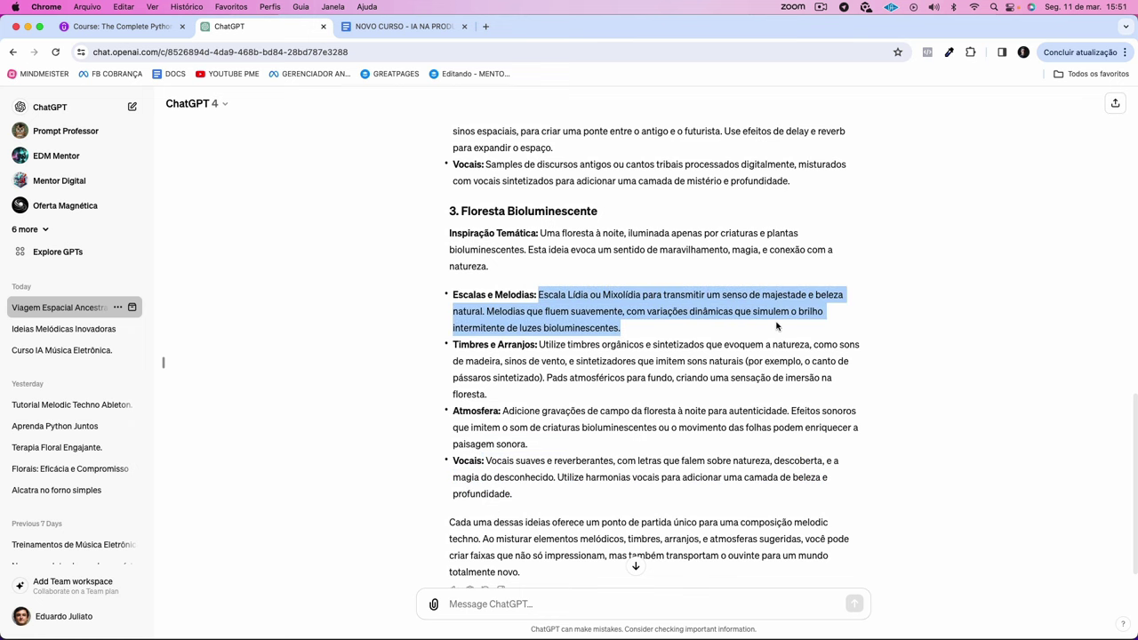
pyautogui.scroll(-1, 776, 326)
pyautogui.moveTo(621, 290); pyautogui.dragTo(453, 256)
# Step: Begin a reply with the line "Vou escolher o tema 3." and start a new paragraph
pyautogui.click(570, 606)
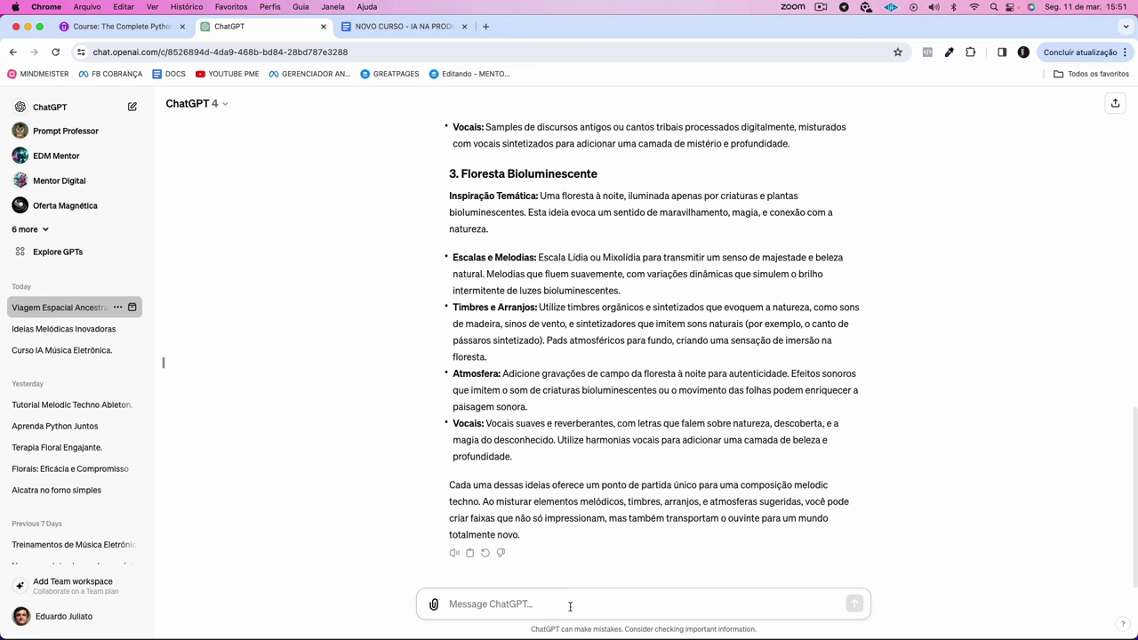
pyautogui.write('VOu')
pyautogui.press('BackSpace')
pyautogui.press('BackSpace')
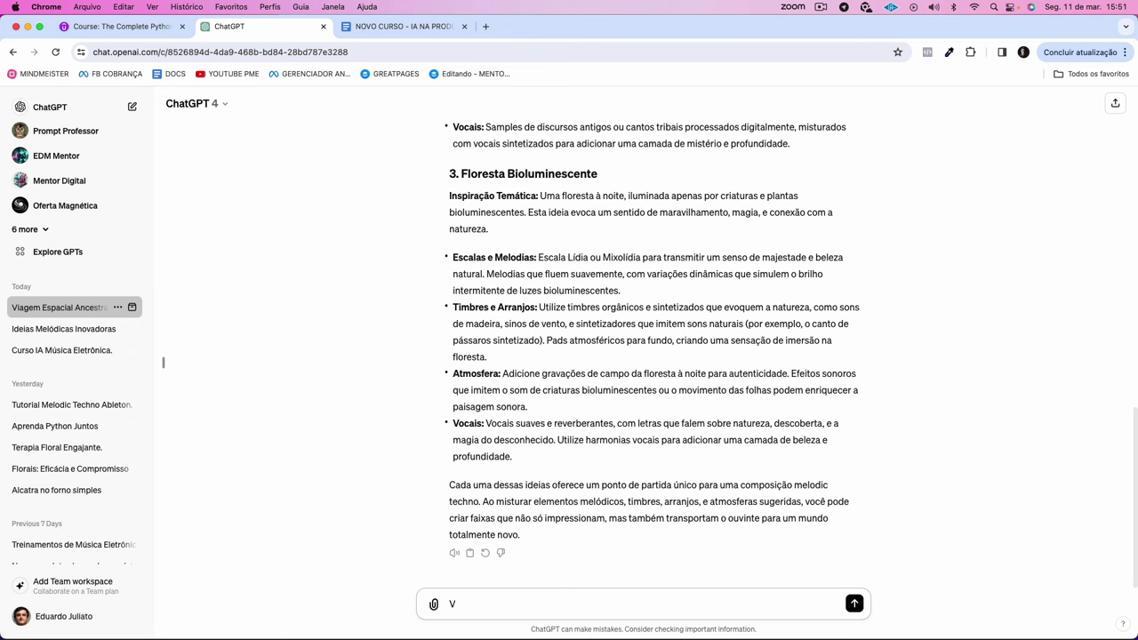
pyautogui.write('ou escolher o tema 3.')
pyautogui.hotkey('shift', 'Return')
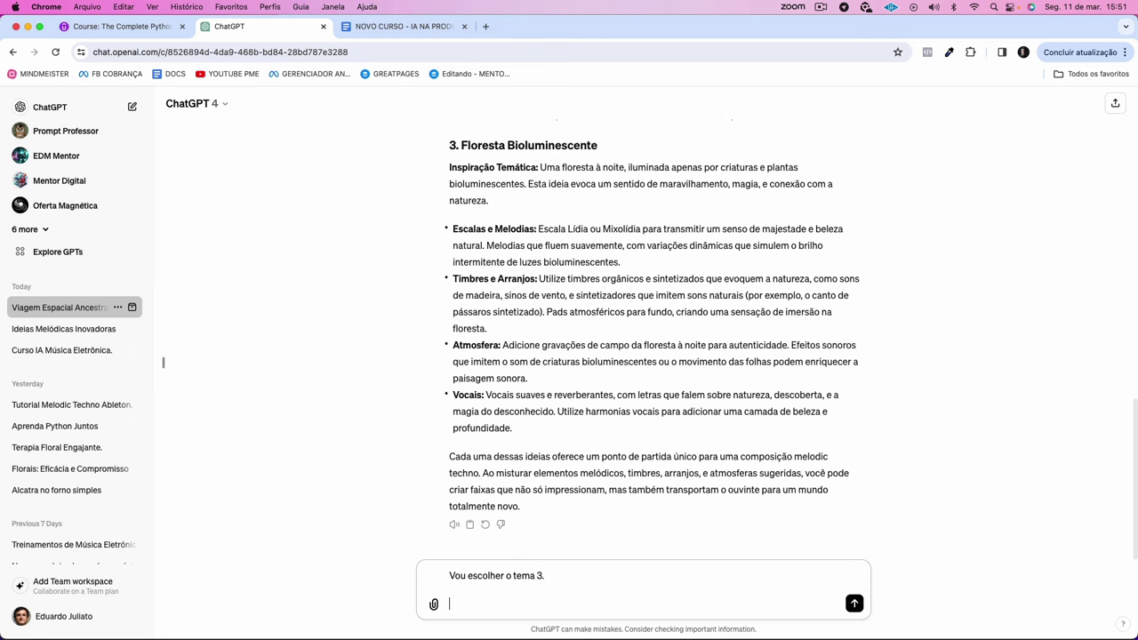
# Step: Continue the reply with "Eu nunca usei a escala lídia ou mixolídia. Me de um exemplo de uma progressão de acordes com"
pyautogui.write('Eu nunca')
pyautogui.write(' iuse')
pyautogui.write('sei a escala')
pyautogui.write(' lídia ou mixol')
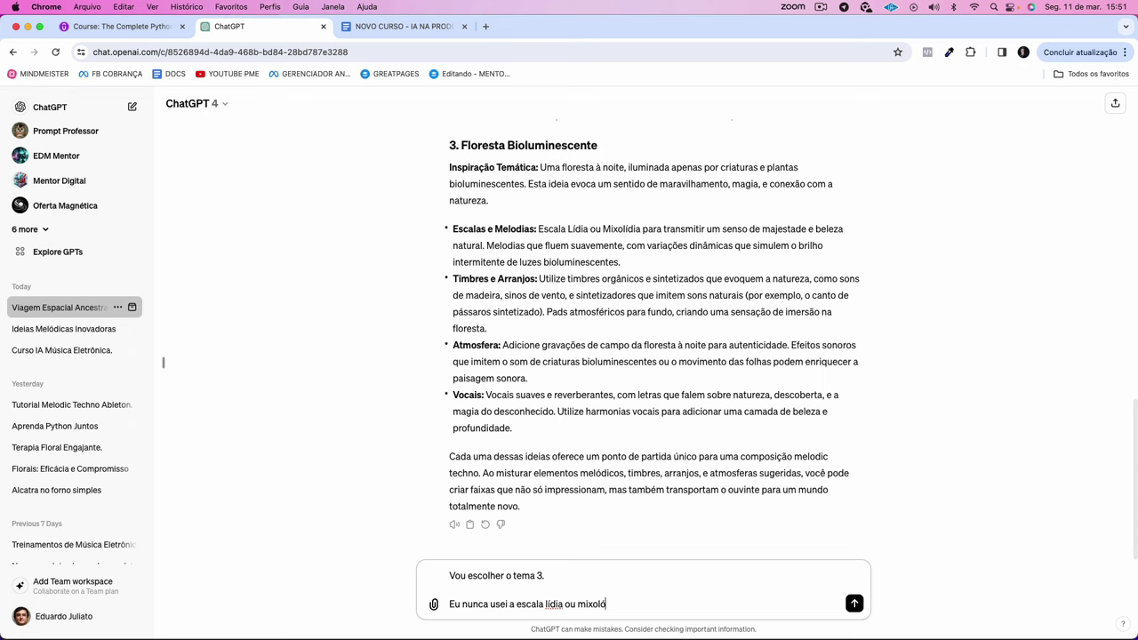
pyautogui.write('ídia. Me de um exemplo')
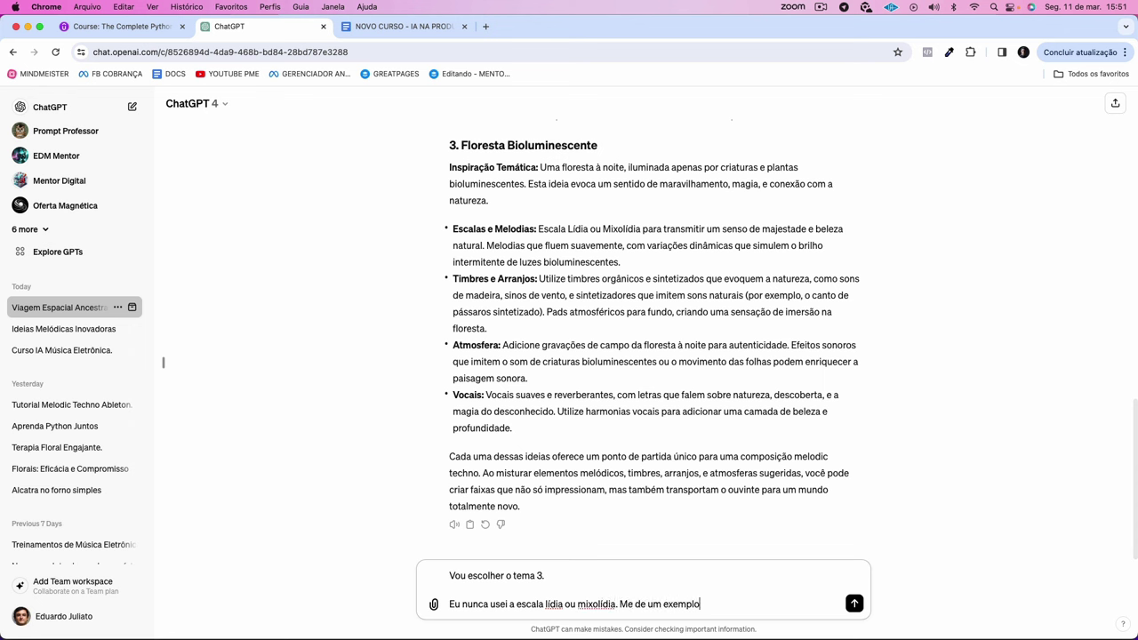
pyautogui.write(' de uma progressão de acor')
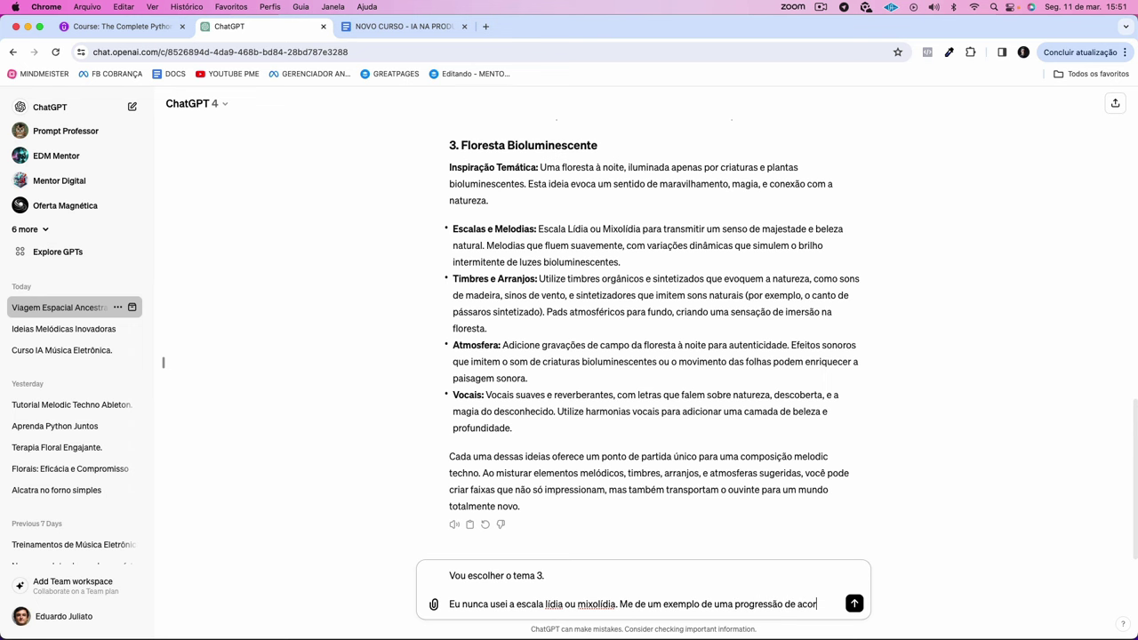
pyautogui.write('des com')
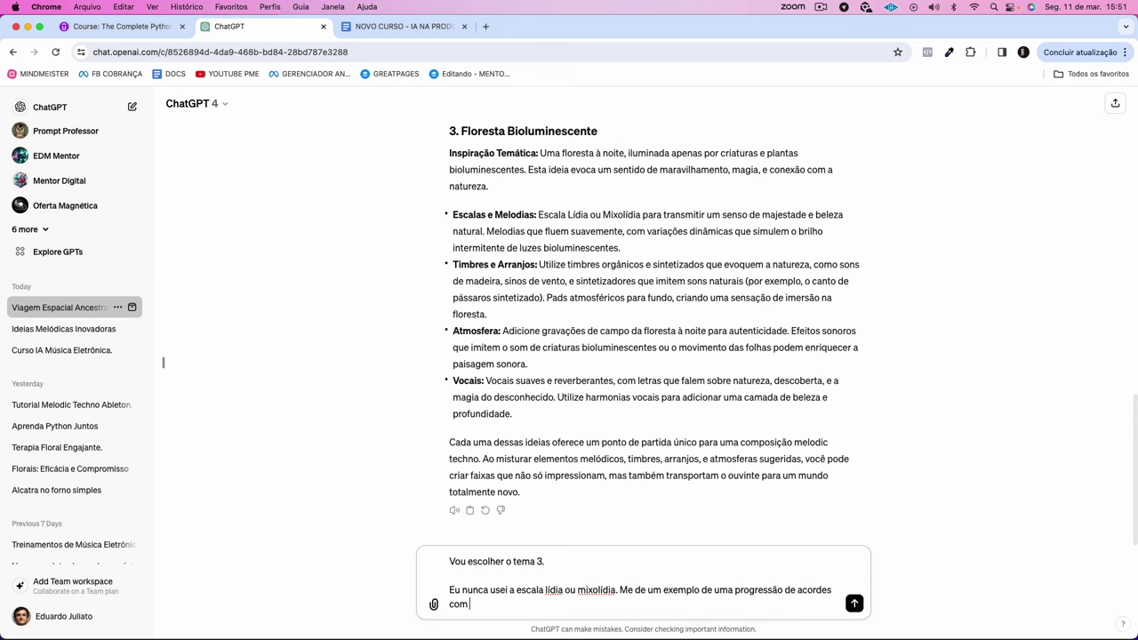
# Step: Finish the reply with "3 acordes para criar uma atmosfera nesse sentido. Escolha uma das escalas." and send it
pyautogui.write(' 3 acordd')
pyautogui.write('s para criar um')
pyautogui.write('a atmo')
pyautogui.write('sfer')
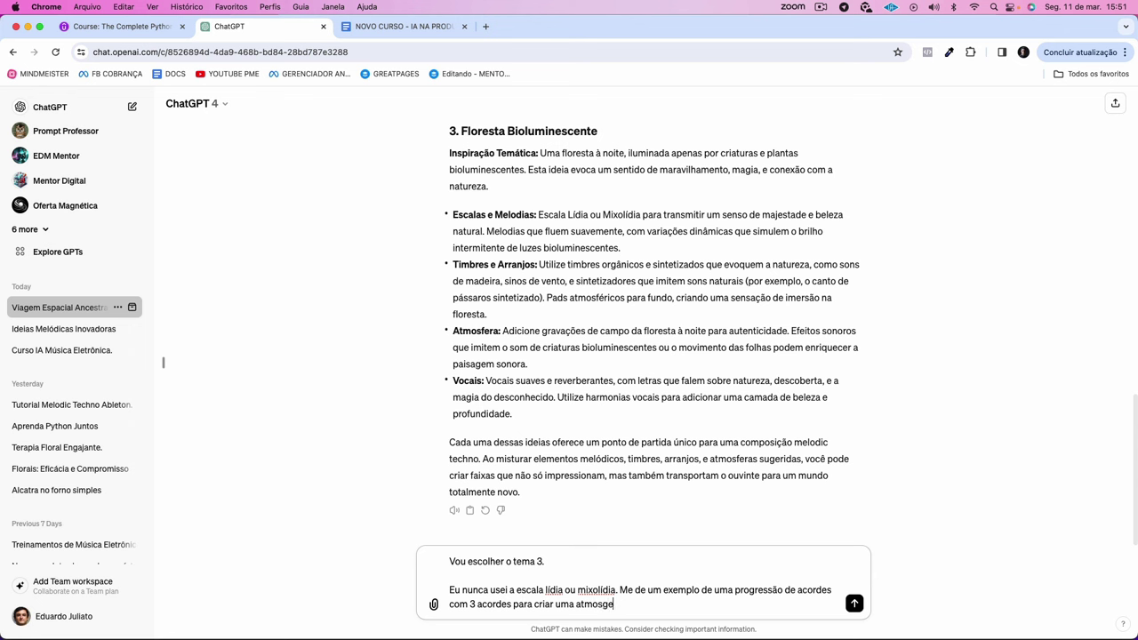
pyautogui.write('a nesse sentido. Escolha uma')
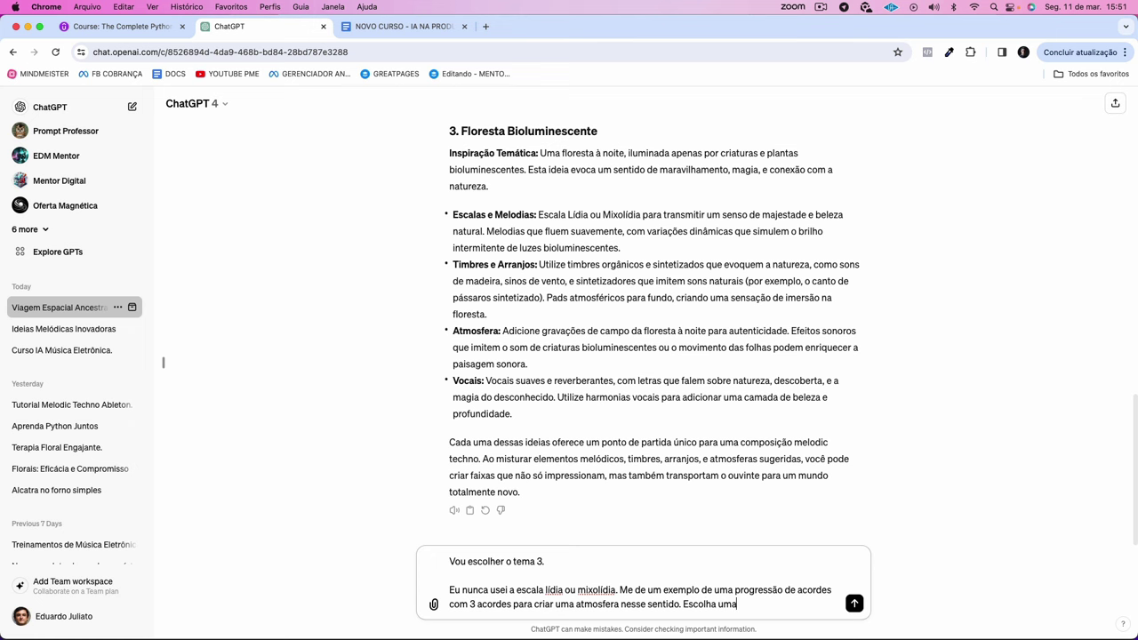
pyautogui.write(' das escoalas.')
pyautogui.press('Return')
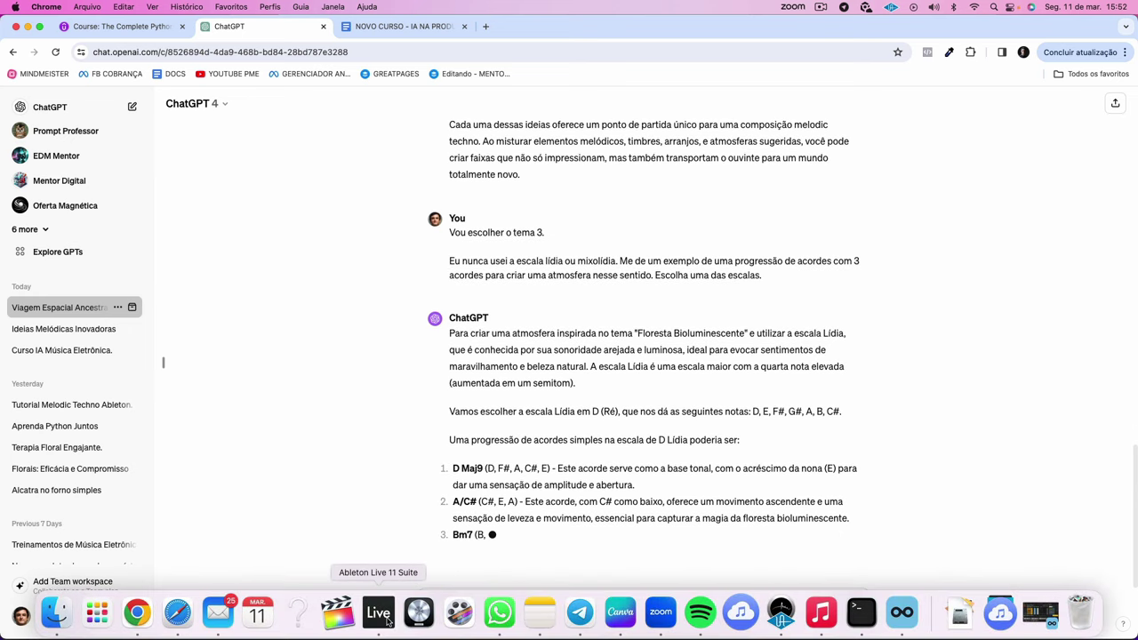
# Step: Switch to Ableton Live and set the MIDI clip's scale to D Lydian
pyautogui.click(379, 613)
pyautogui.click(172, 172)
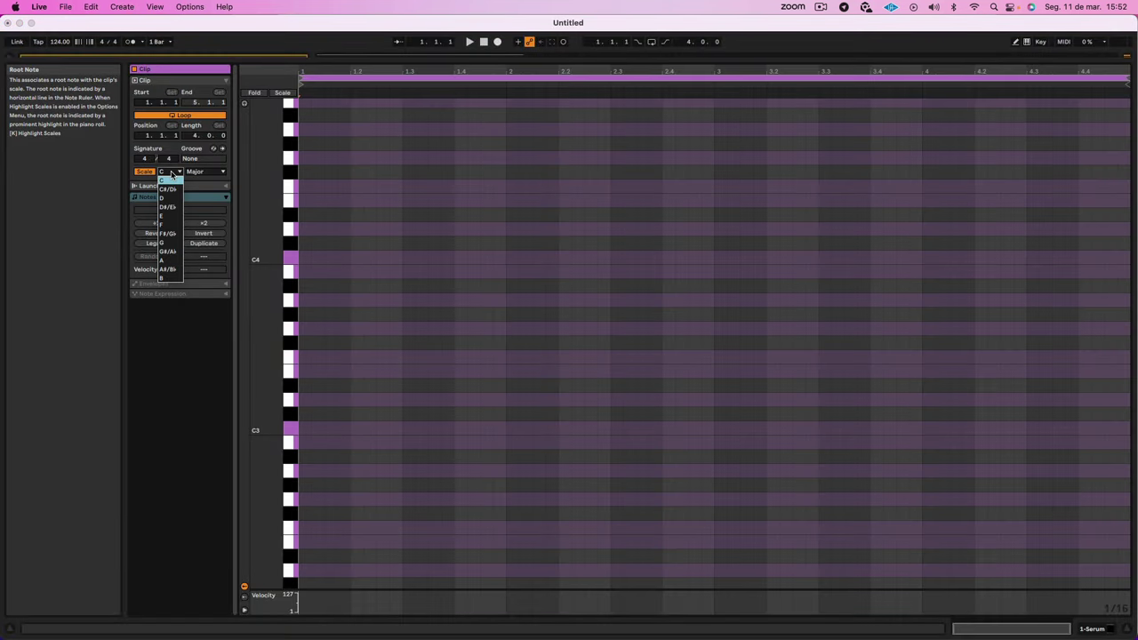
pyautogui.click(206, 171)
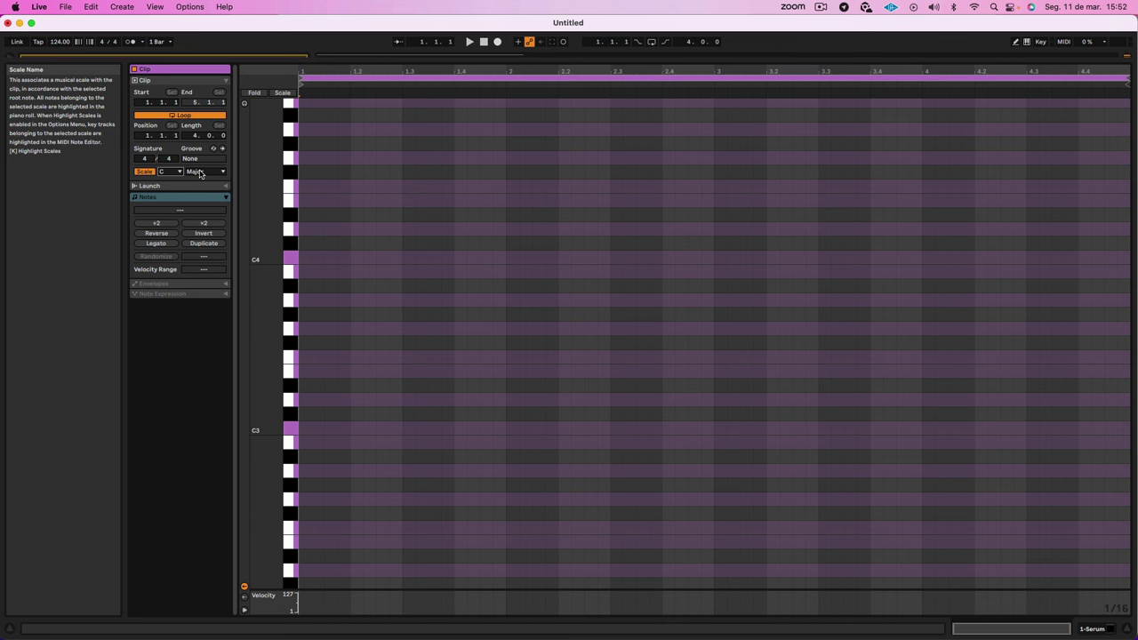
pyautogui.click(207, 171)
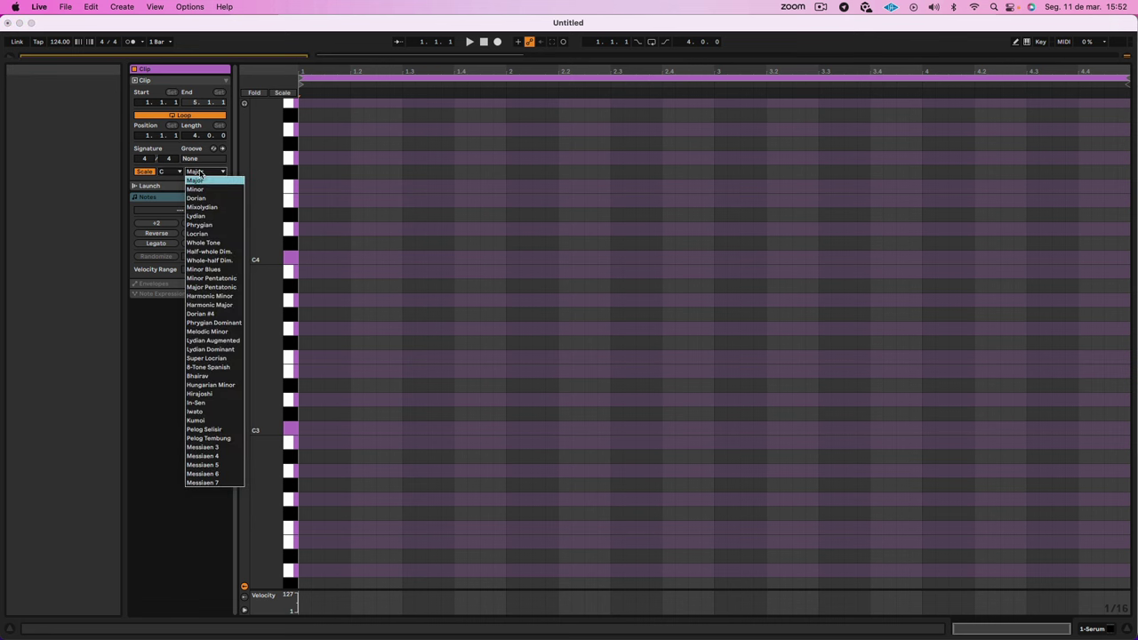
pyautogui.click(203, 216)
pyautogui.click(166, 173)
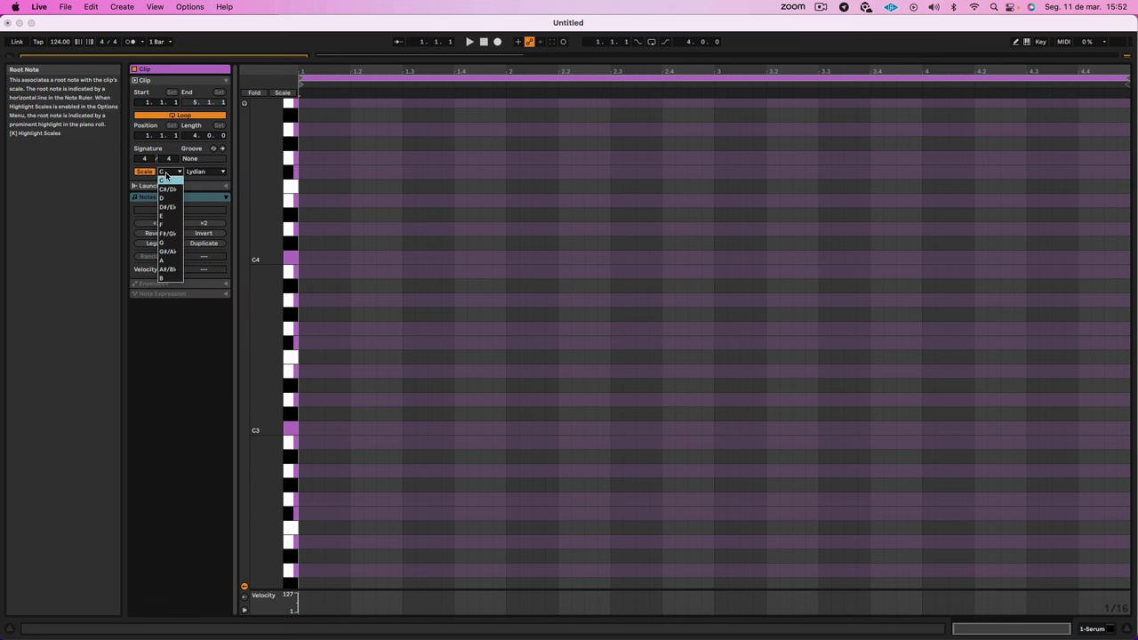
pyautogui.click(165, 178)
pyautogui.click(169, 171)
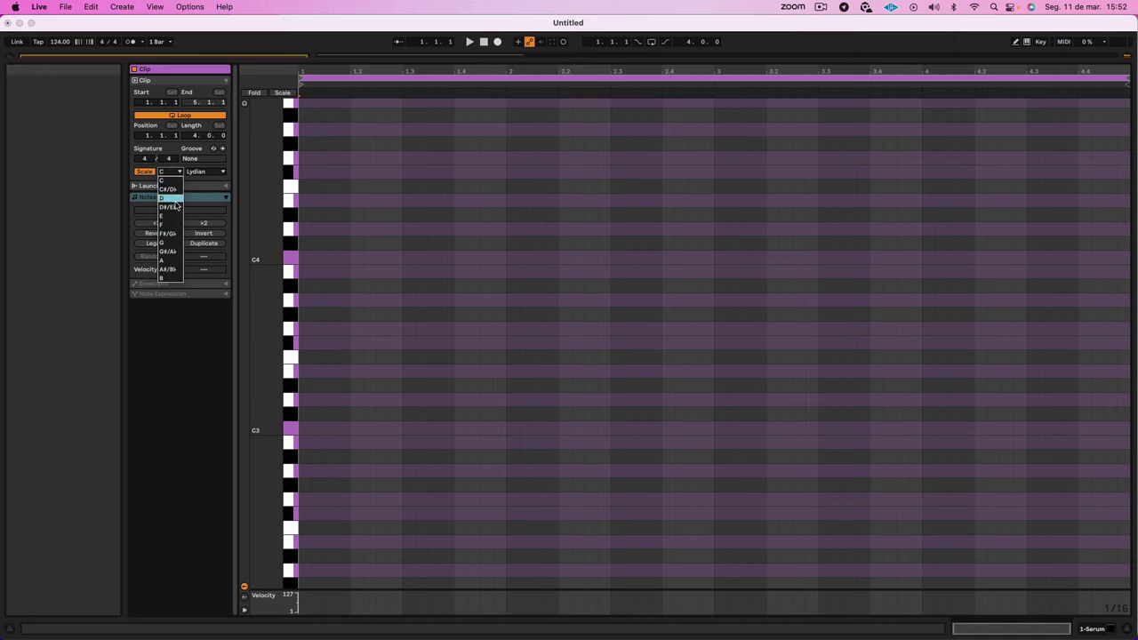
pyautogui.click(176, 204)
# Step: Switch back to ChatGPT and read the notes and description of the D Maj9 chord
pyautogui.press('super+Tab')
pyautogui.moveTo(566, 357); pyautogui.dragTo(844, 362)
pyautogui.click(844, 363)
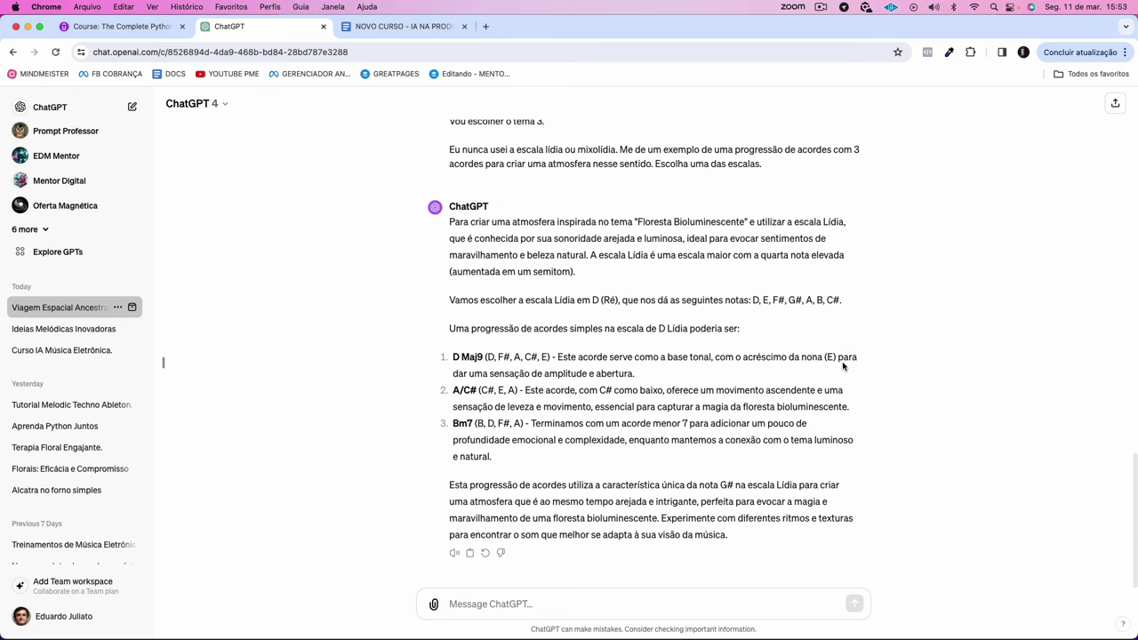
pyautogui.moveTo(634, 374); pyautogui.dragTo(554, 356)
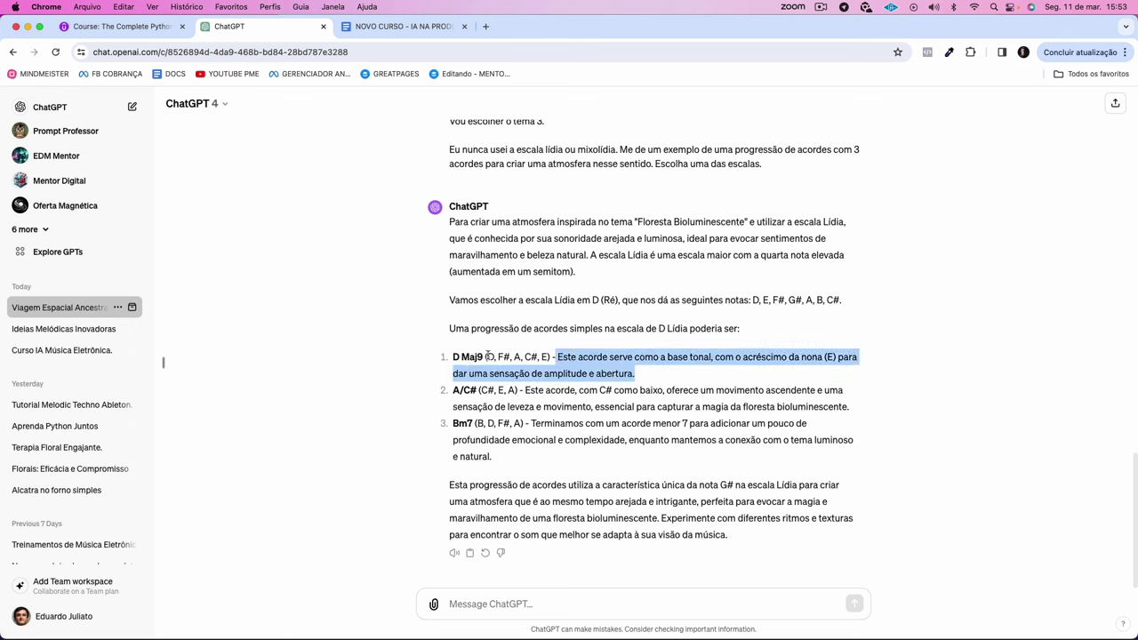
pyautogui.moveTo(485, 356); pyautogui.dragTo(546, 353)
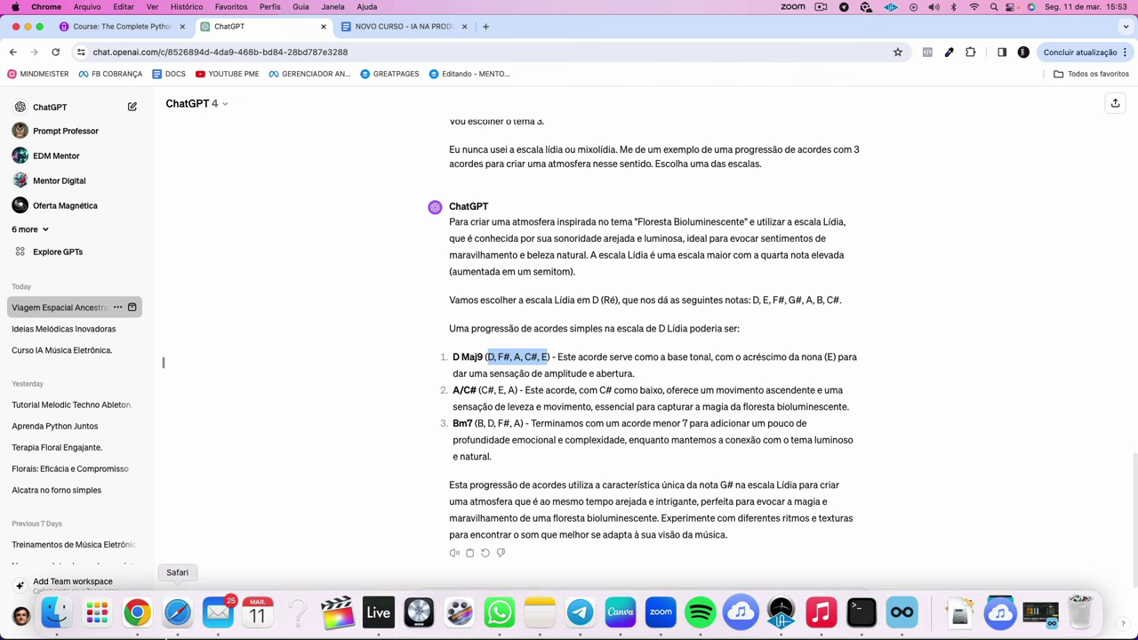
# Step: In Ableton Live, draw D3, F#3, A3, C#4 and E4 from the clip's start, about one and a half bars long, and play them
pyautogui.click(378, 612)
pyautogui.moveTo(330, 373); pyautogui.dragTo(324, 286)
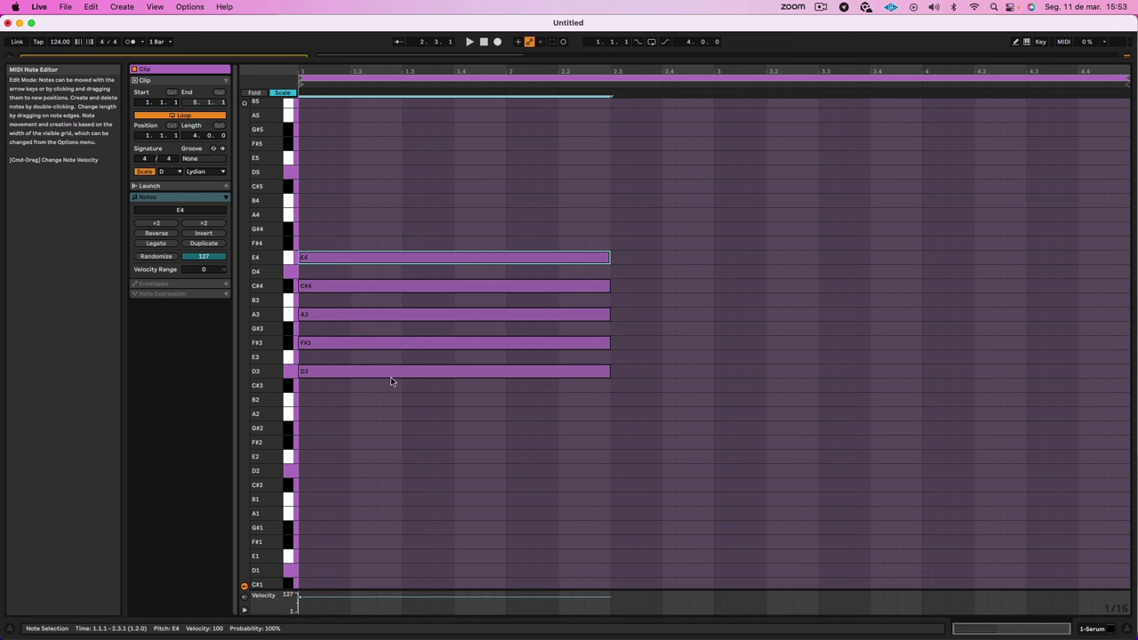
pyautogui.click(389, 438)
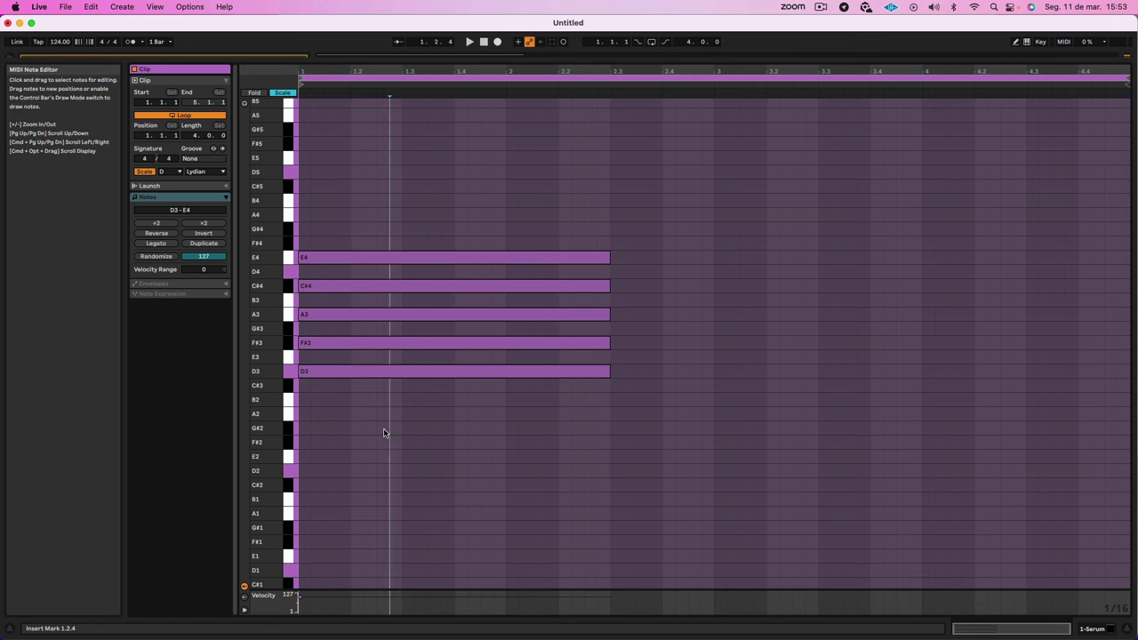
pyautogui.press('space')
pyautogui.press('Tab')
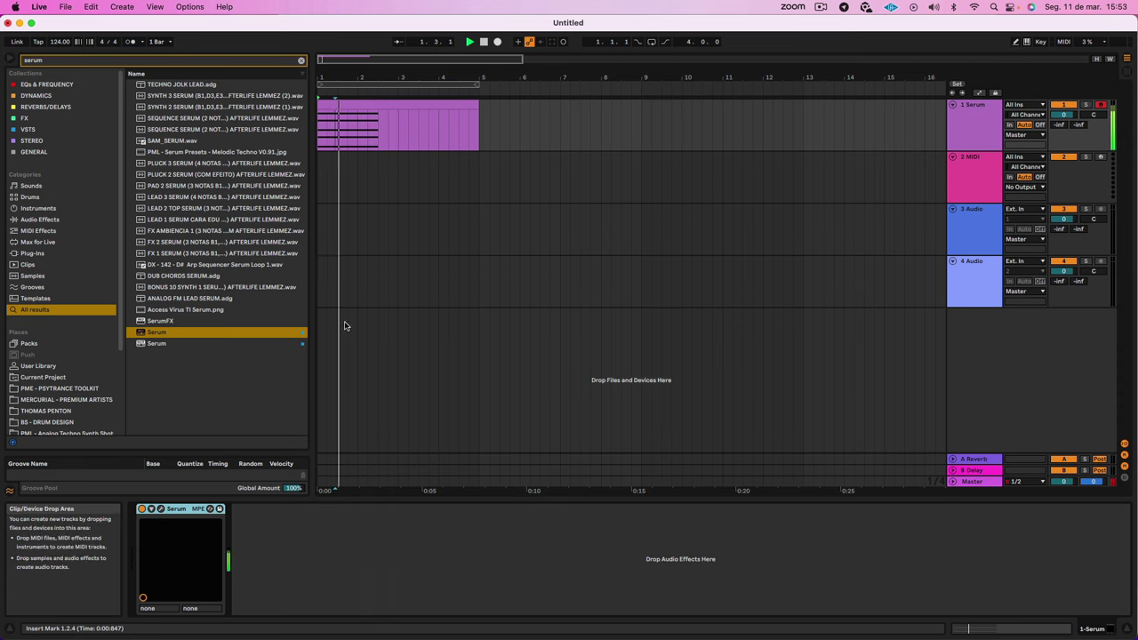
pyautogui.click(347, 104)
# Step: Return to ChatGPT and read the A/C# chord's notes and its bass note suggestion
pyautogui.click(134, 613)
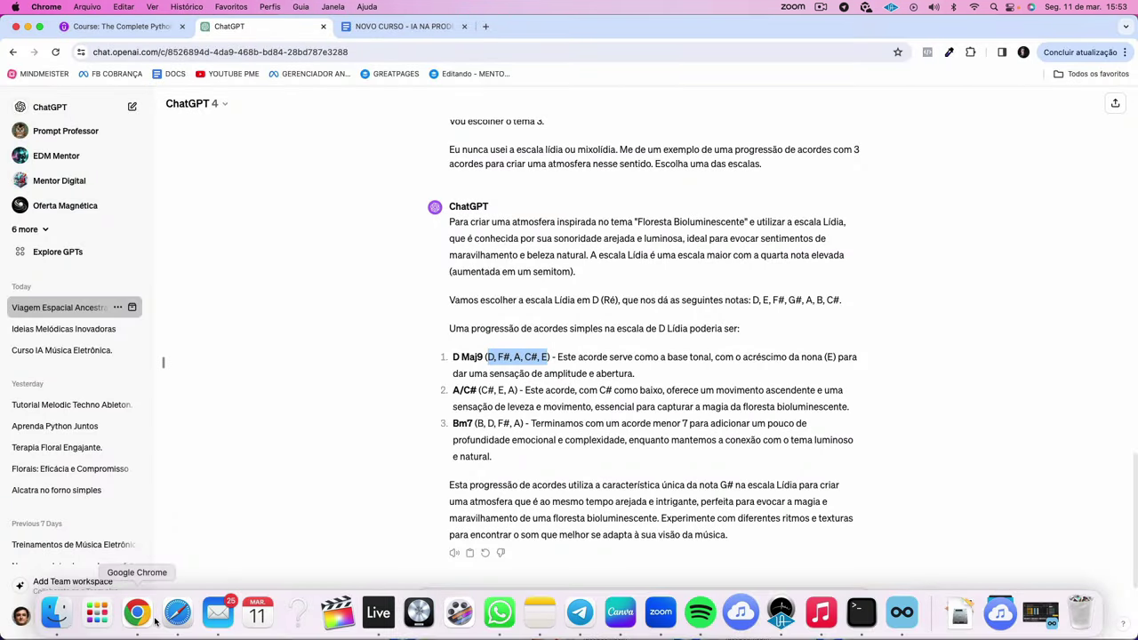
pyautogui.click(610, 408)
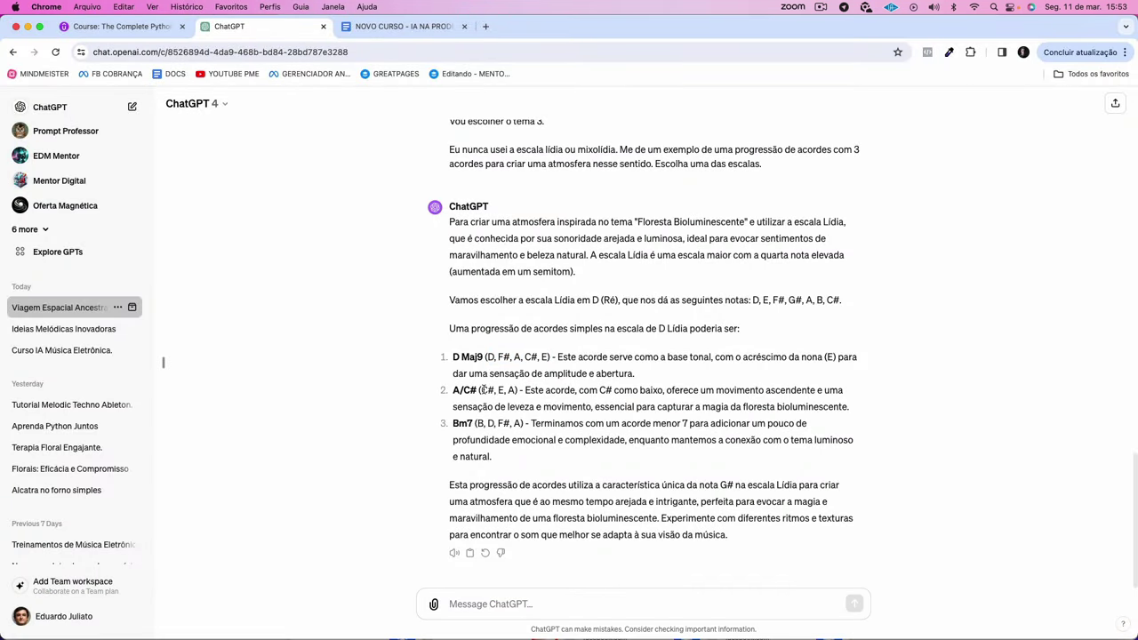
pyautogui.moveTo(480, 390); pyautogui.dragTo(720, 391)
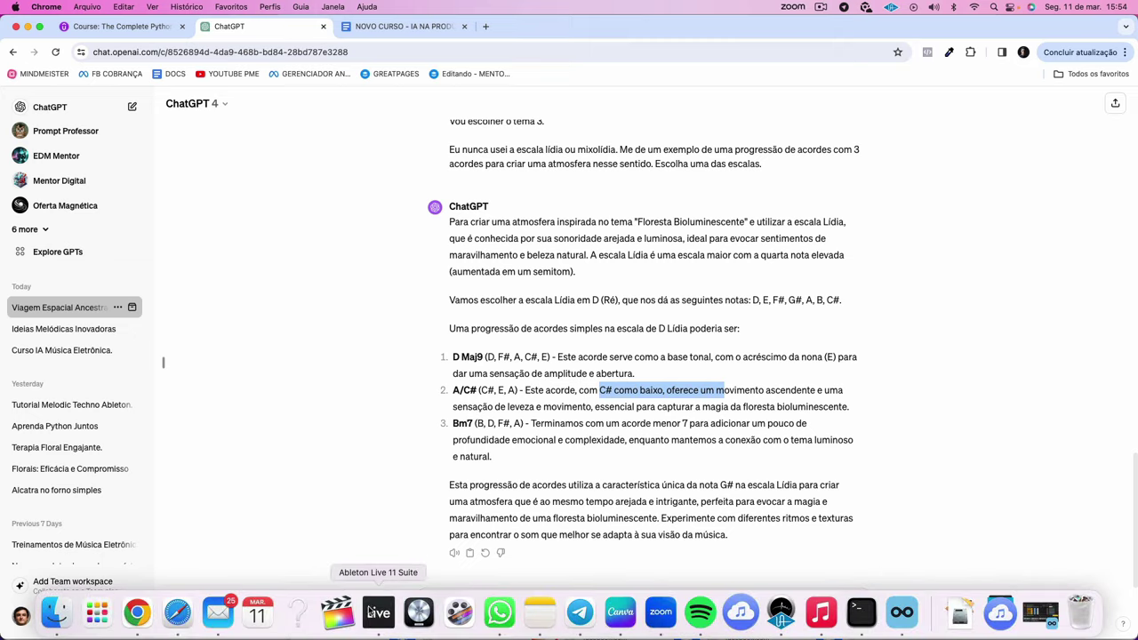
# Step: In Ableton Live, reopen the clip and extend the five notes of the first chord to two bars
pyautogui.click(376, 612)
pyautogui.doubleClick(417, 124)
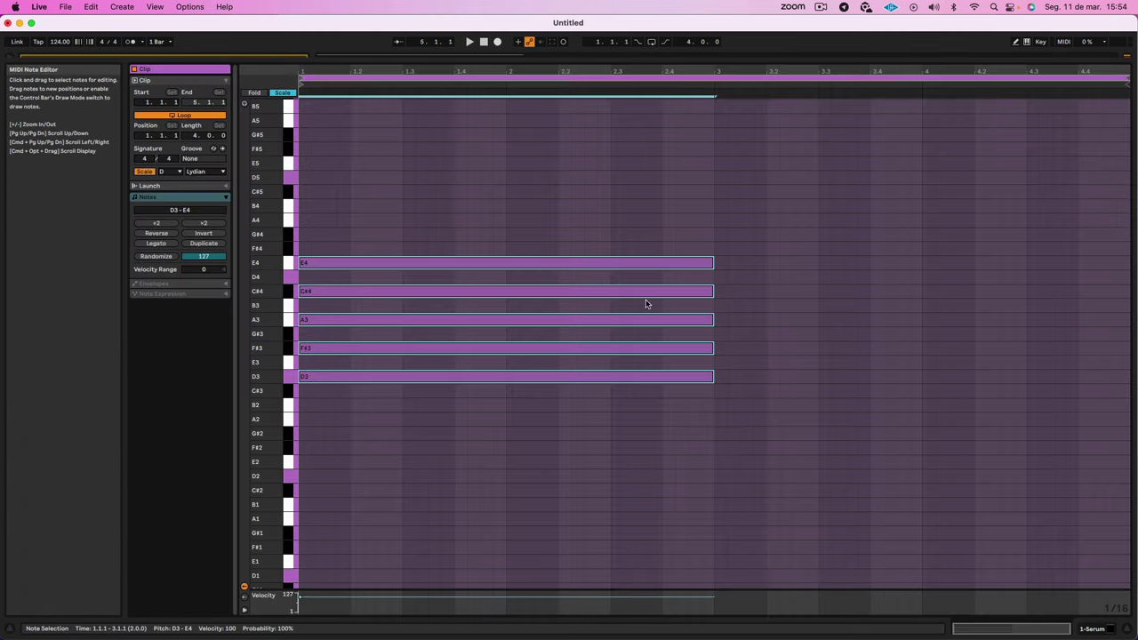
pyautogui.click(381, 416)
# Step: Draw the A/C# chord with C#3, E3 and A3 at bar 3, shorten it to one bar, and play it
pyautogui.doubleClick(863, 411)
pyautogui.moveTo(863, 411); pyautogui.dragTo(739, 321)
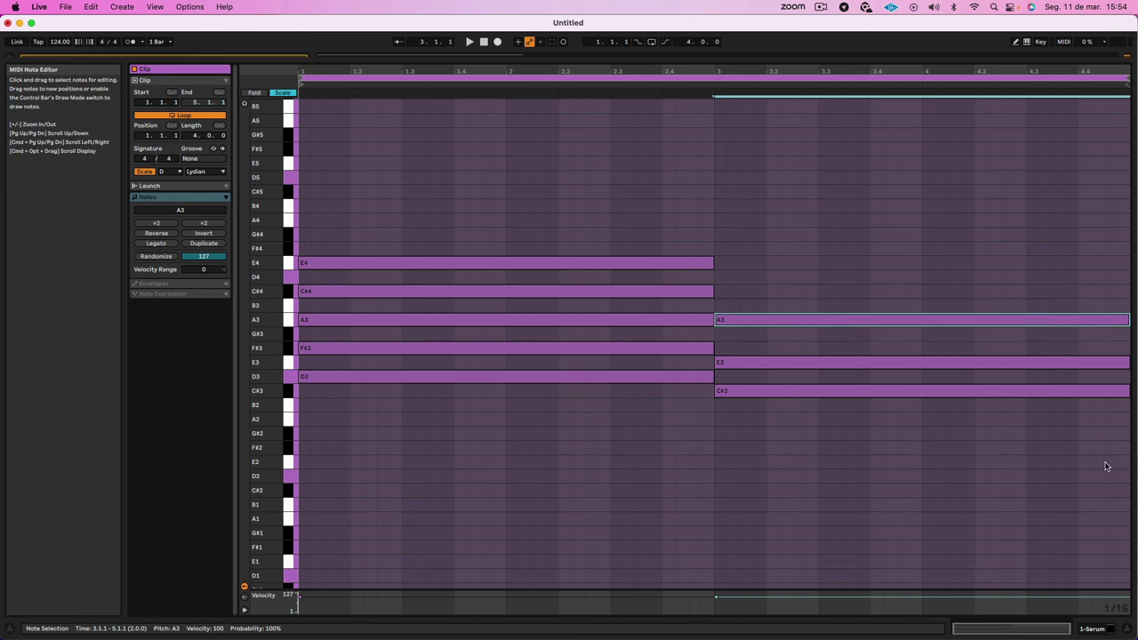
pyautogui.moveTo(1106, 466); pyautogui.dragTo(1044, 312)
pyautogui.moveTo(1127, 319); pyautogui.dragTo(923, 329)
pyautogui.press('space')
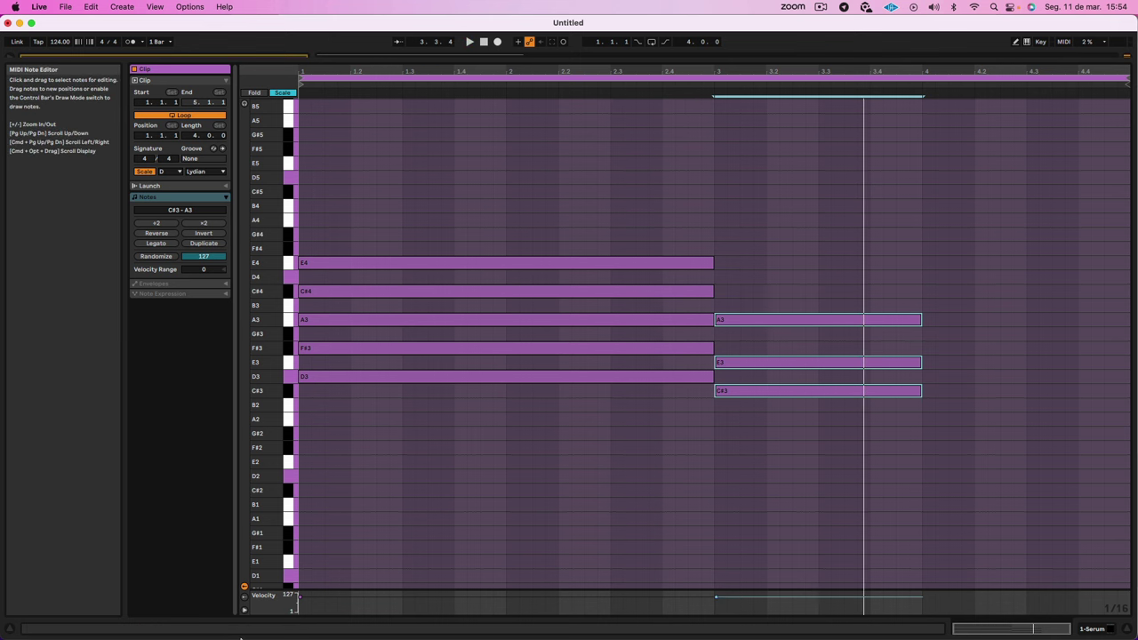
# Step: Switch to ChatGPT and read the notes of the Bm7 chord
pyautogui.press('super+Tab')
pyautogui.scroll(-2, 454, 407)
pyautogui.moveTo(453, 423); pyautogui.dragTo(583, 424)
pyautogui.click(594, 464)
pyautogui.moveTo(475, 423); pyautogui.dragTo(501, 422)
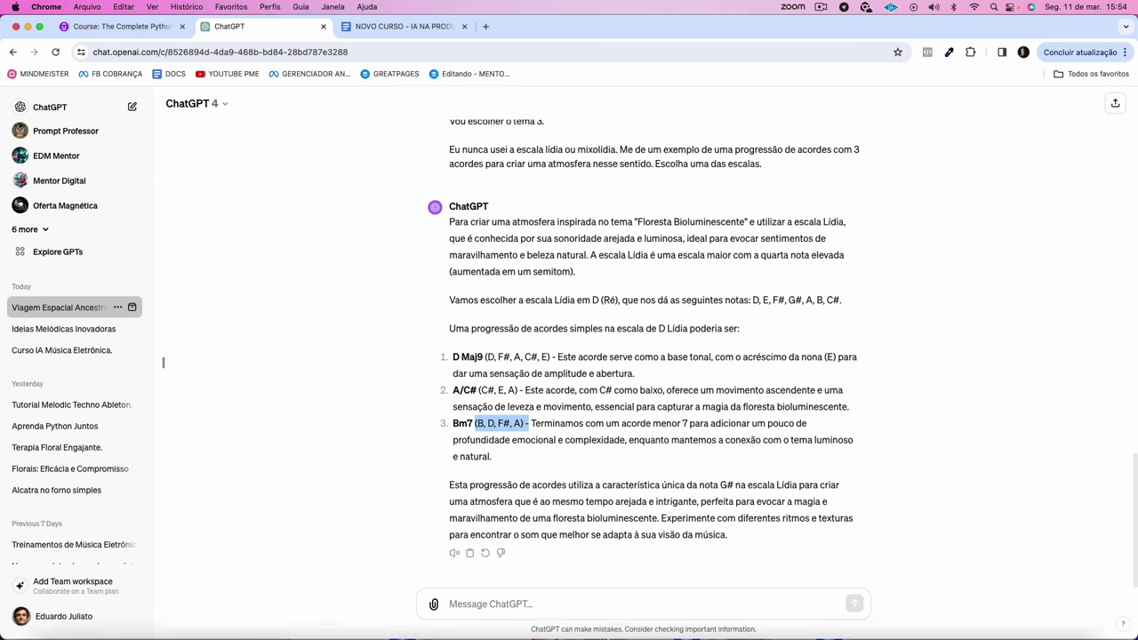
# Step: In Ableton Live, draw the one-bar Bm7 chord with B2, D3, F#3 and A3 at bar 4 and play it
pyautogui.click(379, 613)
pyautogui.doubleClick(946, 406)
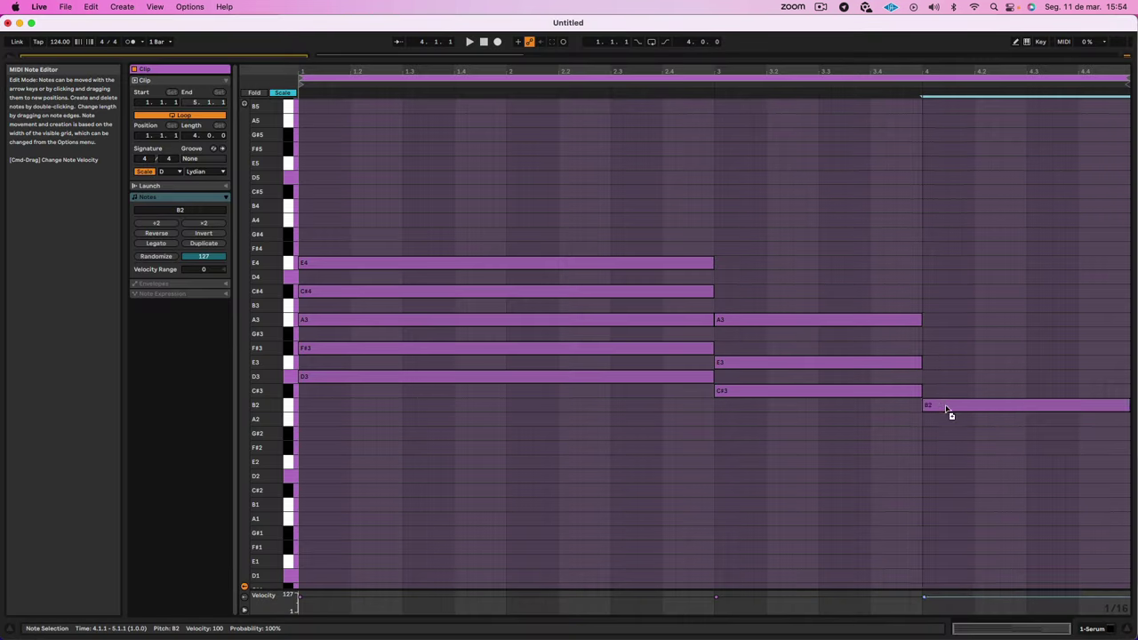
pyautogui.doubleClick(944, 377)
pyautogui.doubleClick(943, 349)
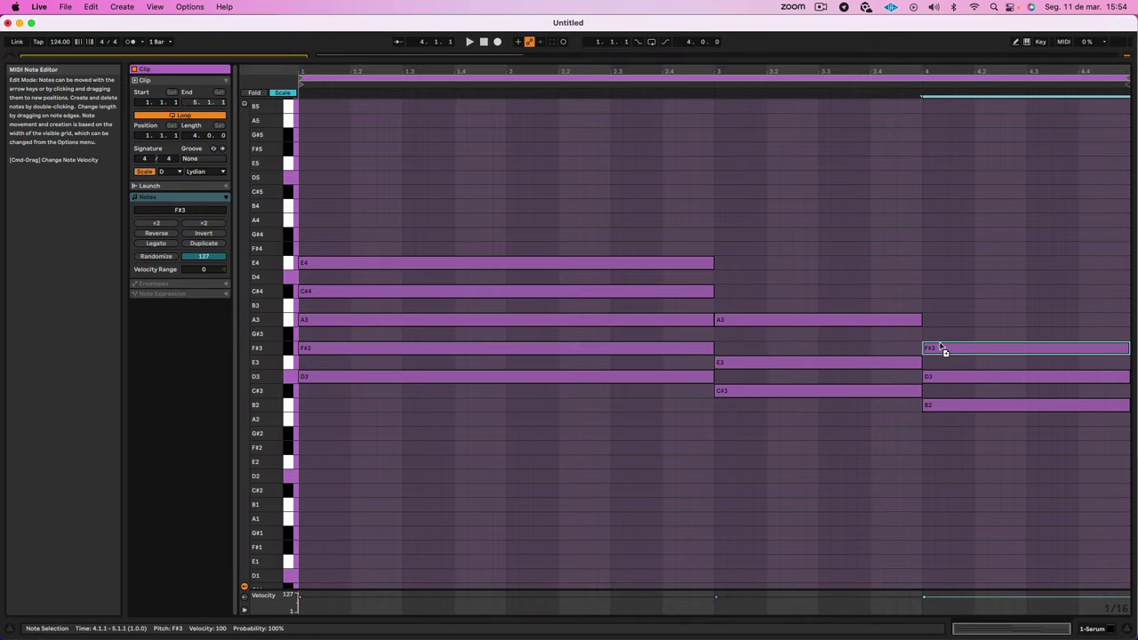
pyautogui.doubleClick(941, 320)
pyautogui.click(1008, 477)
pyautogui.click(1001, 481)
pyautogui.press('space')
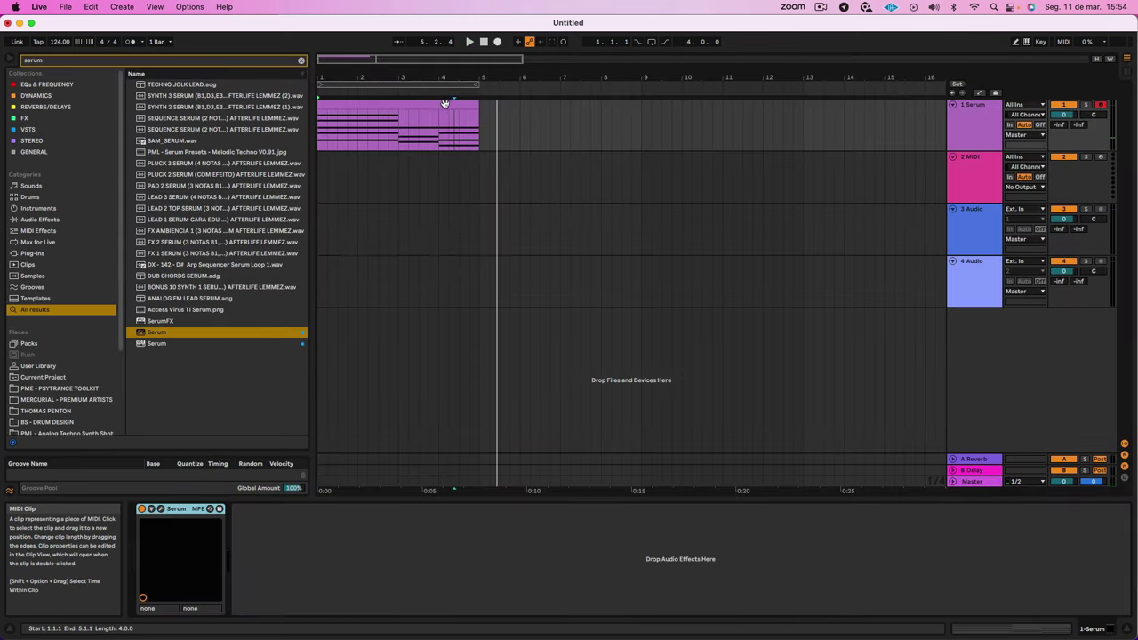
# Step: Loop the four-bar chord clip in the arrangement and play it back while viewing its notes
pyautogui.click(444, 104)
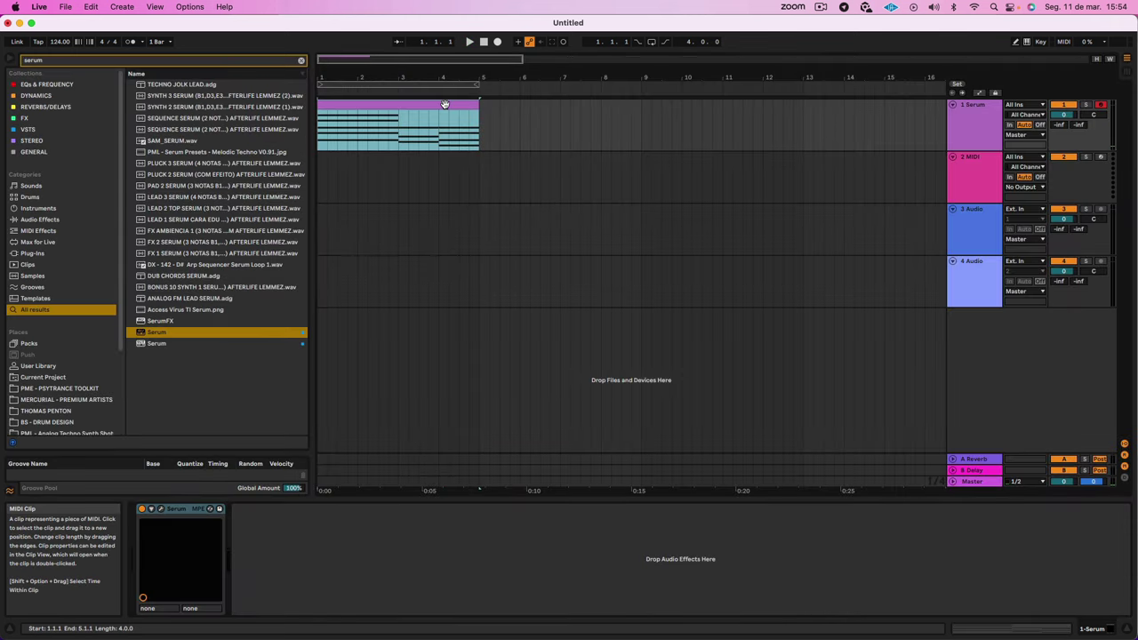
pyautogui.press('space')
pyautogui.doubleClick(444, 104)
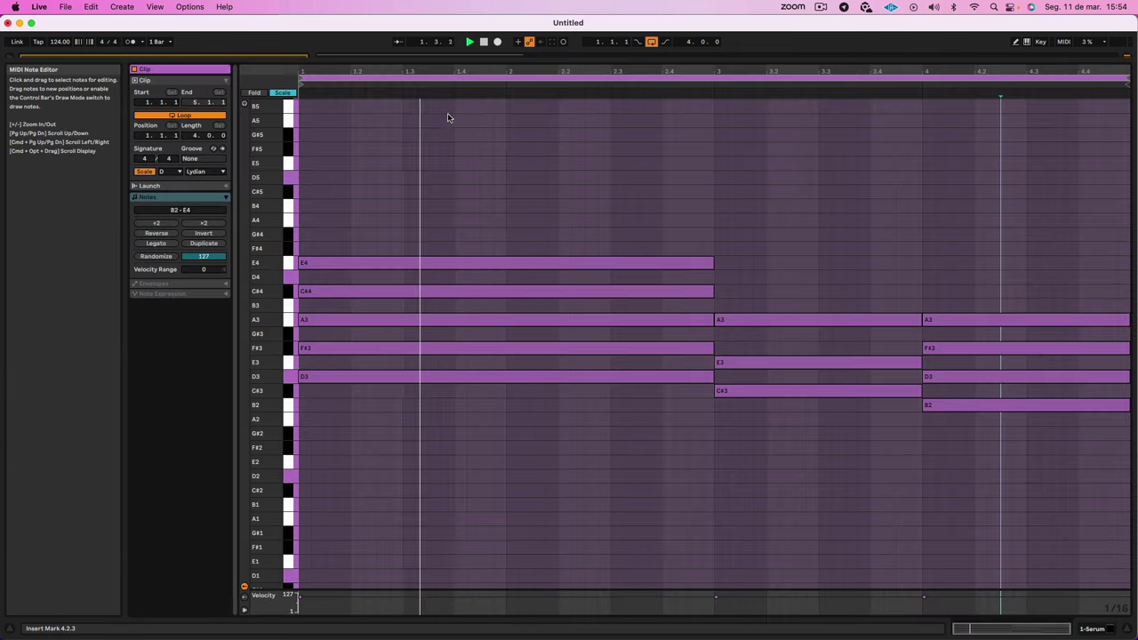
pyautogui.hotkey('shift', 'Tab')
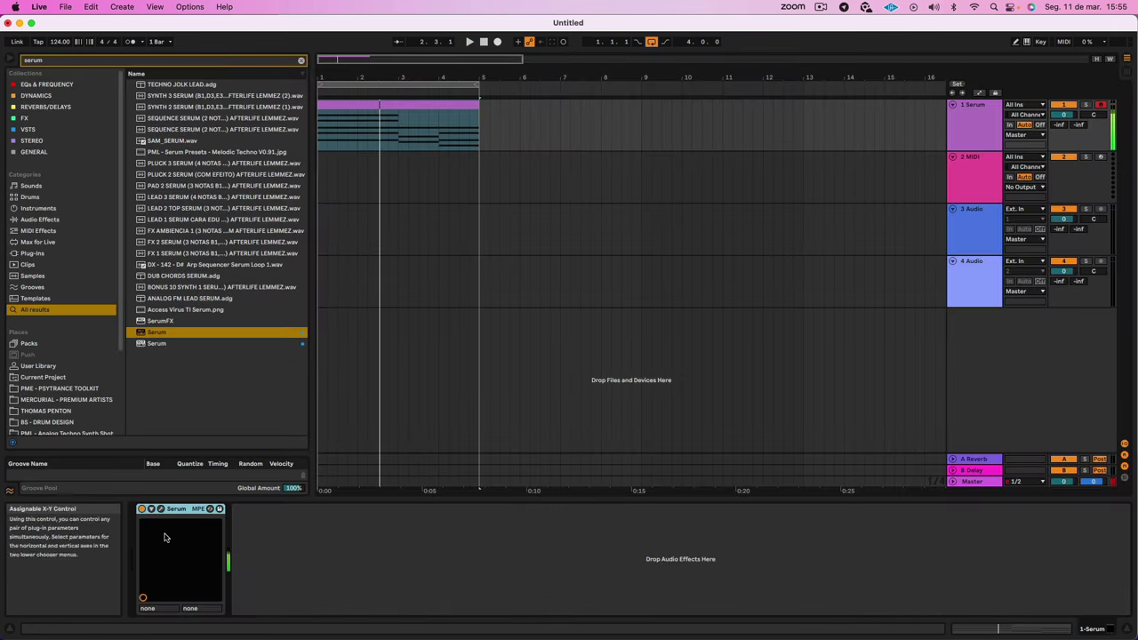
# Step: Open Serum, enable the filter, set oscillator A to 7 unison voices and envelope 1's release to 1.89 s, with Legato and always-on portamento
pyautogui.click(162, 511)
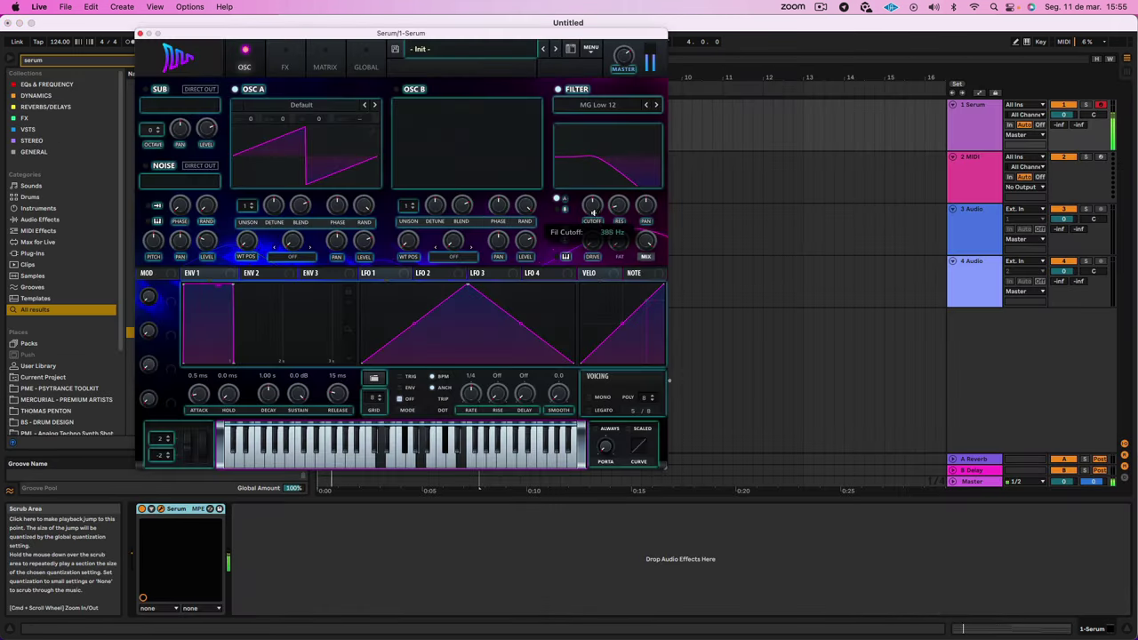
pyautogui.moveTo(250, 153); pyautogui.dragTo(252, 30)
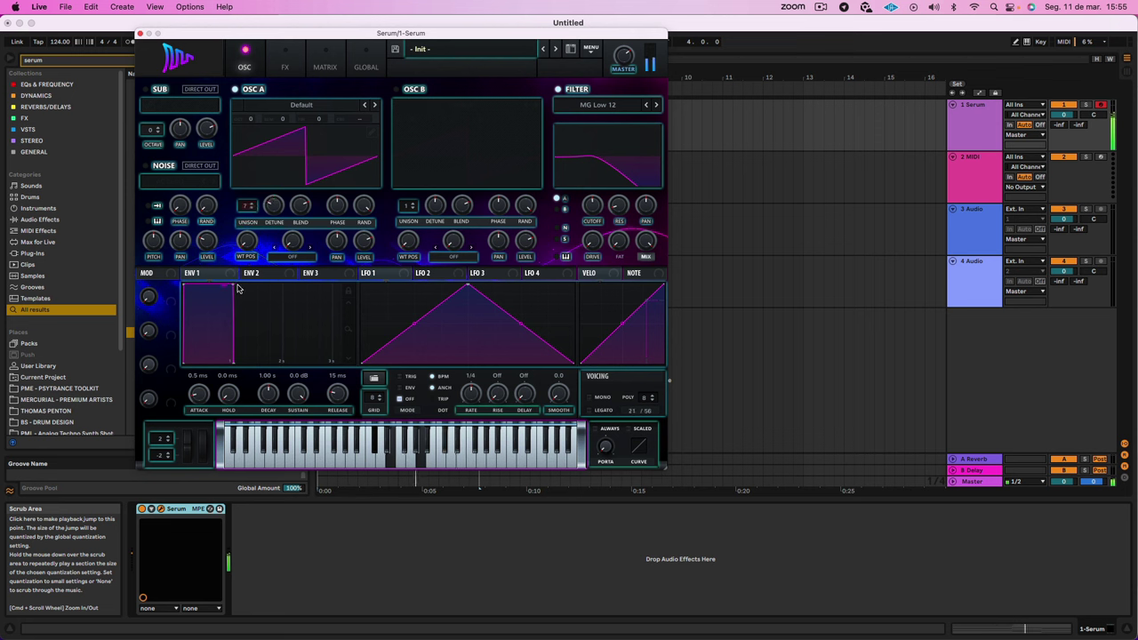
pyautogui.moveTo(233, 362); pyautogui.dragTo(339, 352)
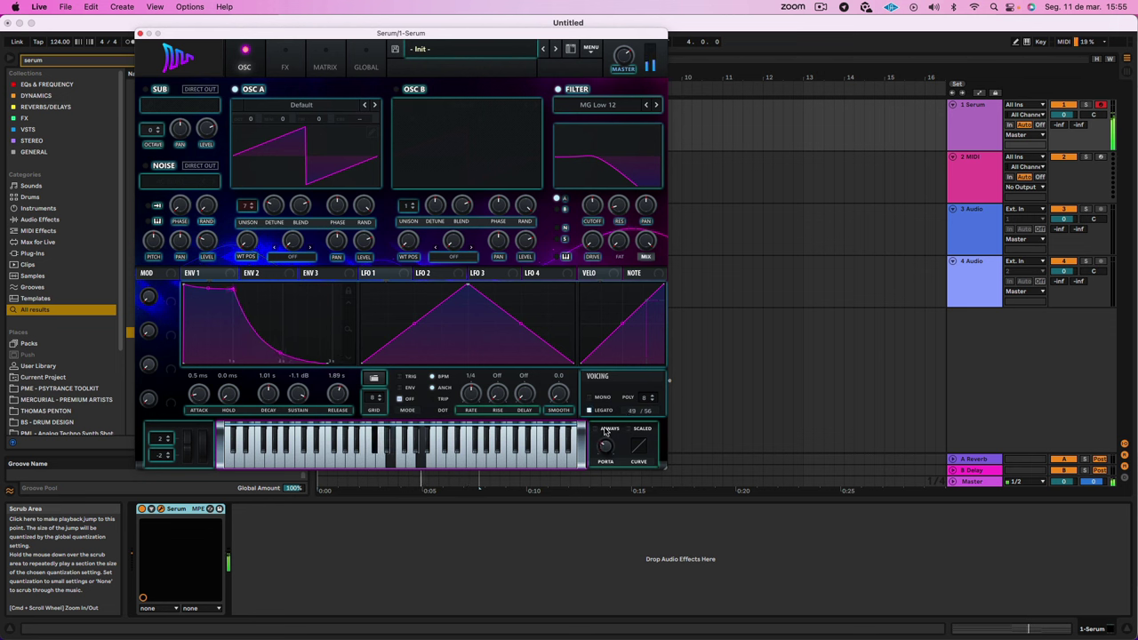
# Step: Enable Serum's Hyper/Dimension effect and adjust its Hyper mix
pyautogui.click(284, 60)
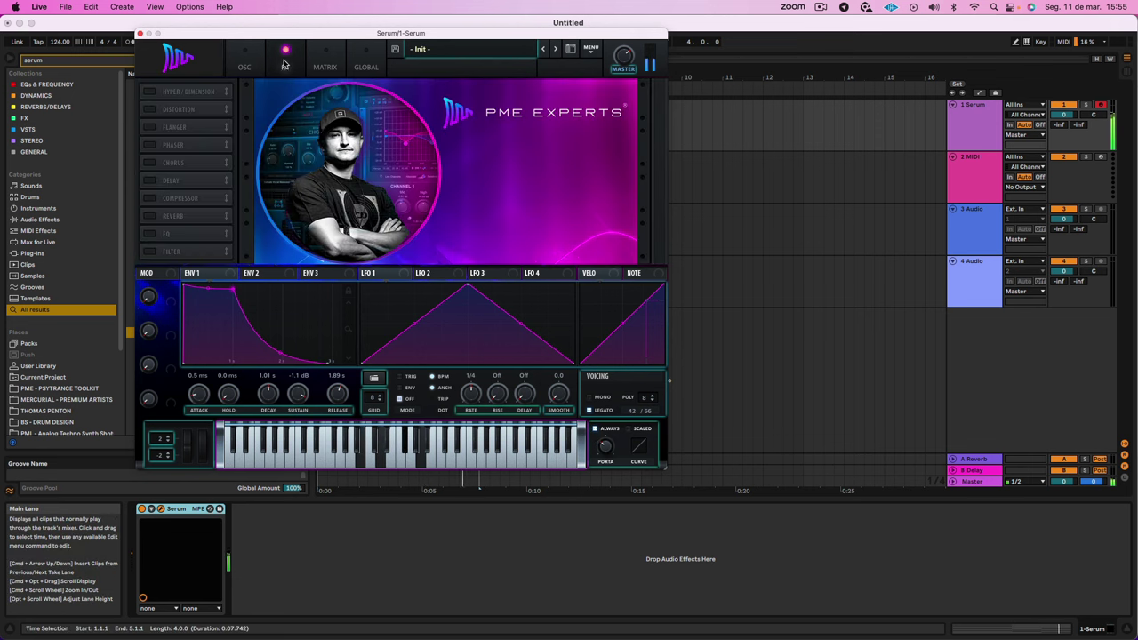
pyautogui.click(149, 93)
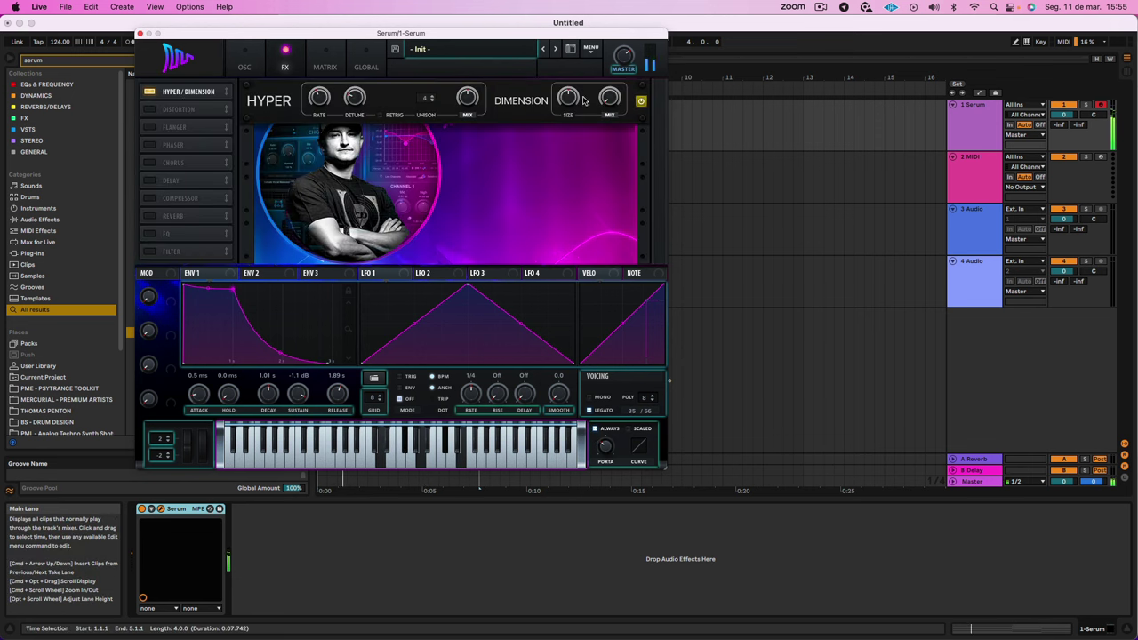
pyautogui.moveTo(469, 99); pyautogui.dragTo(461, 155)
# Step: Enable Serum's Delay with dotted 1/4 times on both channels and Ping-Pong mode
pyautogui.click(149, 180)
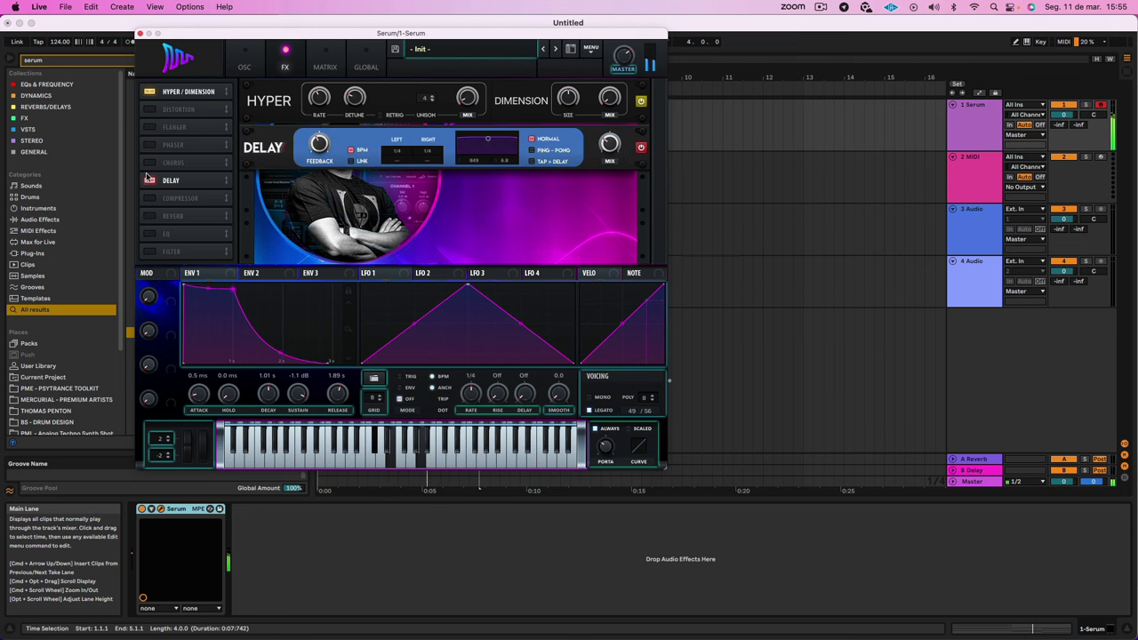
pyautogui.click(428, 160)
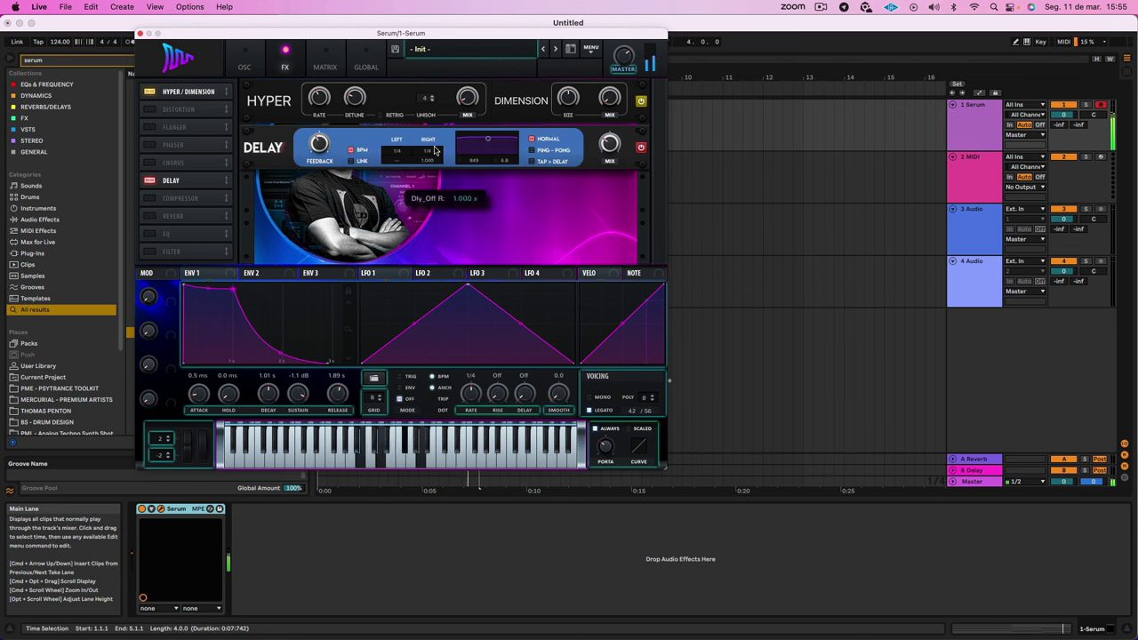
pyautogui.click(401, 158)
pyautogui.click(533, 151)
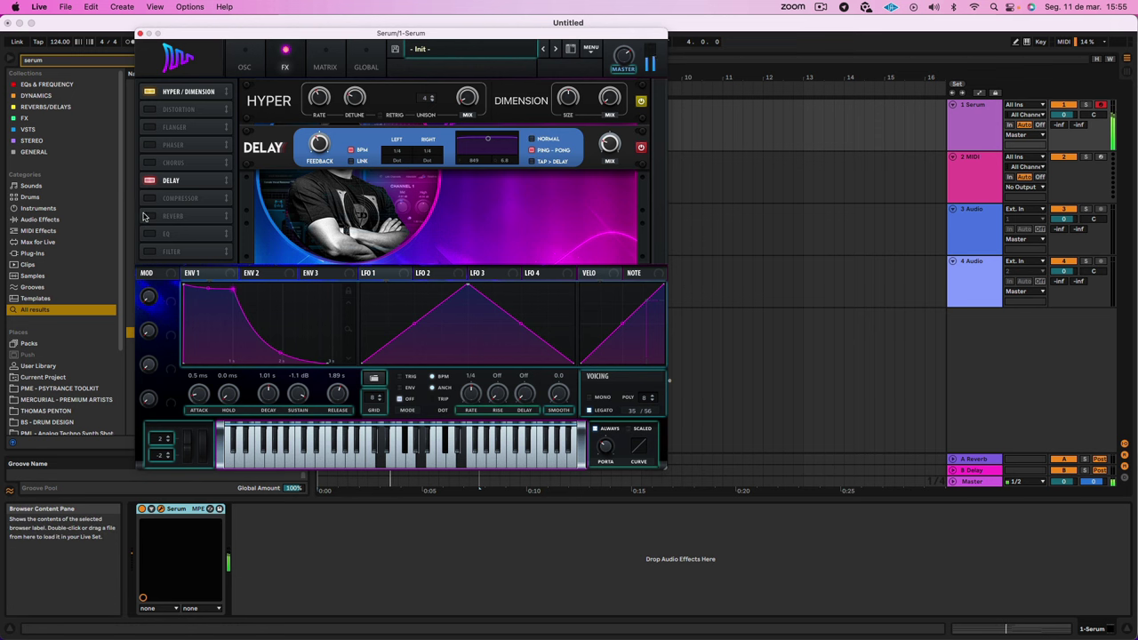
# Step: Enable Serum's Reverb effect and raise the MG Low 12 filter's cutoff slightly
pyautogui.click(149, 216)
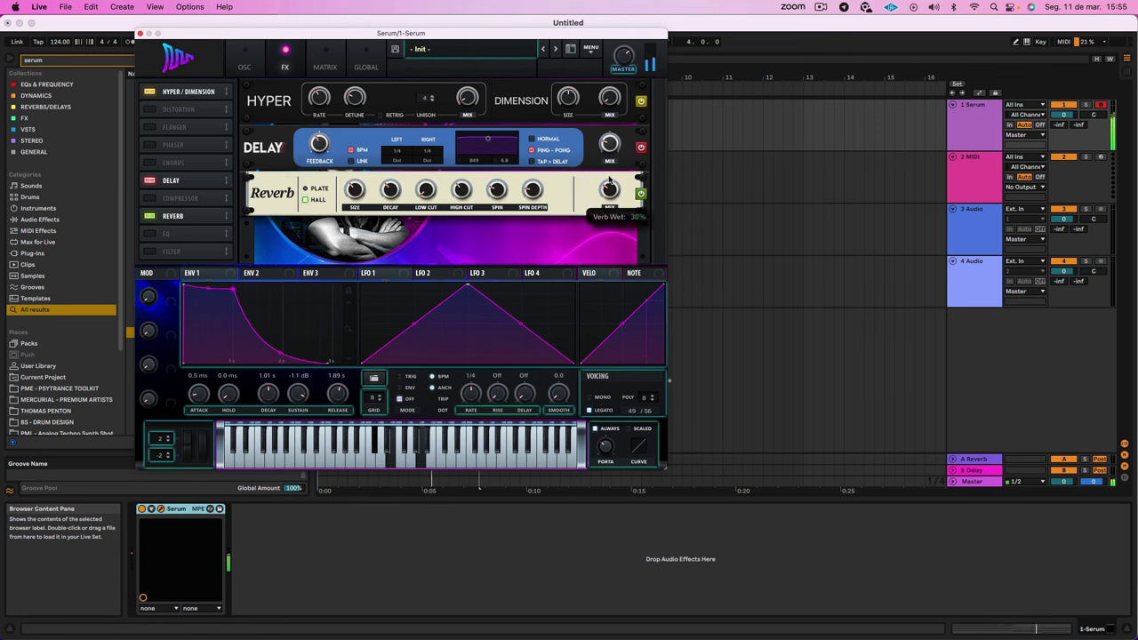
pyautogui.click(244, 57)
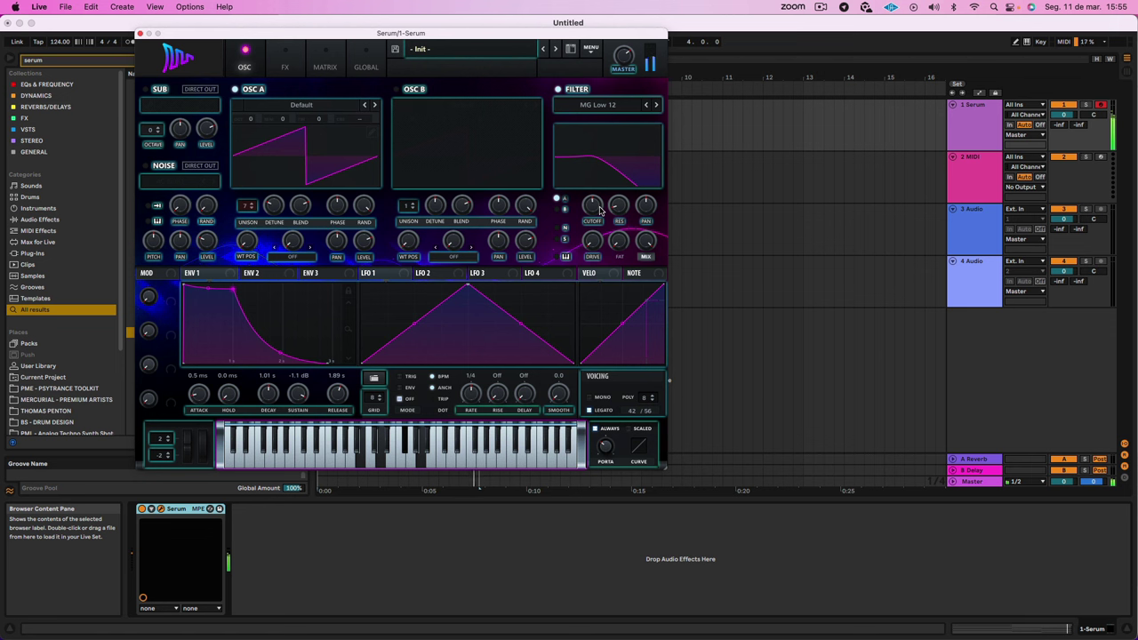
pyautogui.moveTo(600, 210); pyautogui.dragTo(602, 193)
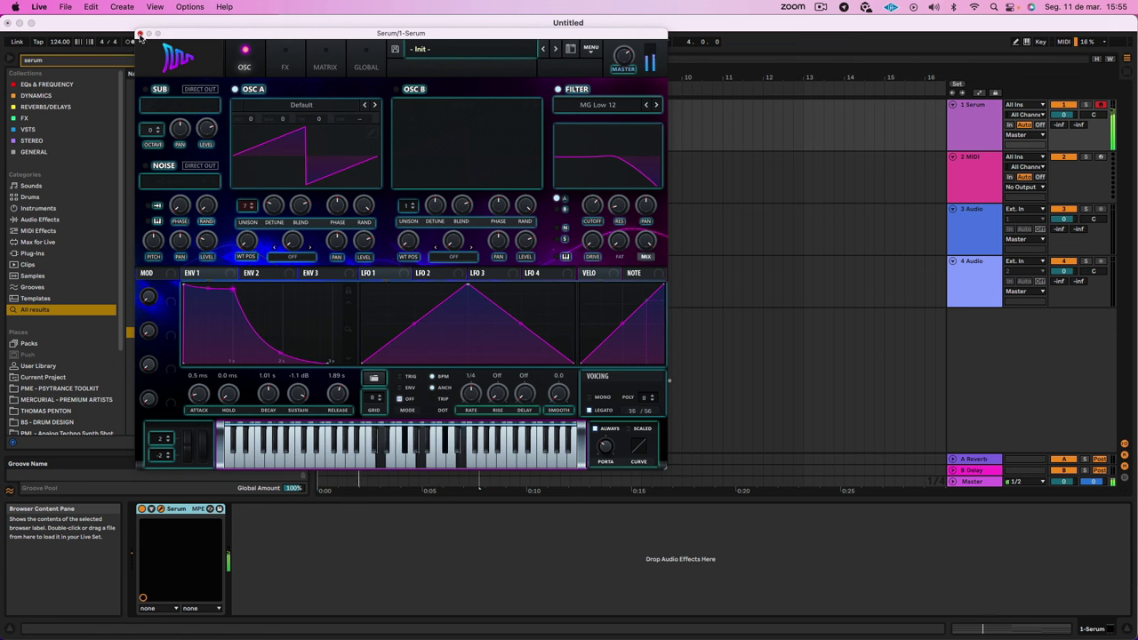
# Step: Assign LFO 1 to oscillator A's detune and to the filter cutoff, with the LFO rate set to 2 bar
pyautogui.moveTo(276, 207)
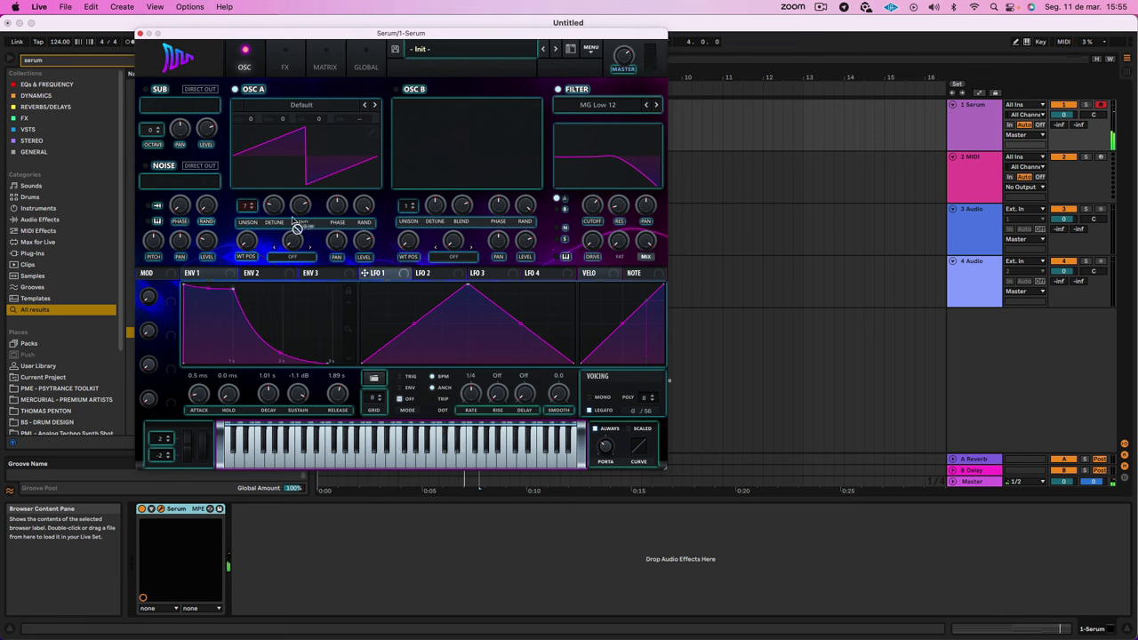
pyautogui.moveTo(260, 192); pyautogui.dragTo(257, 213)
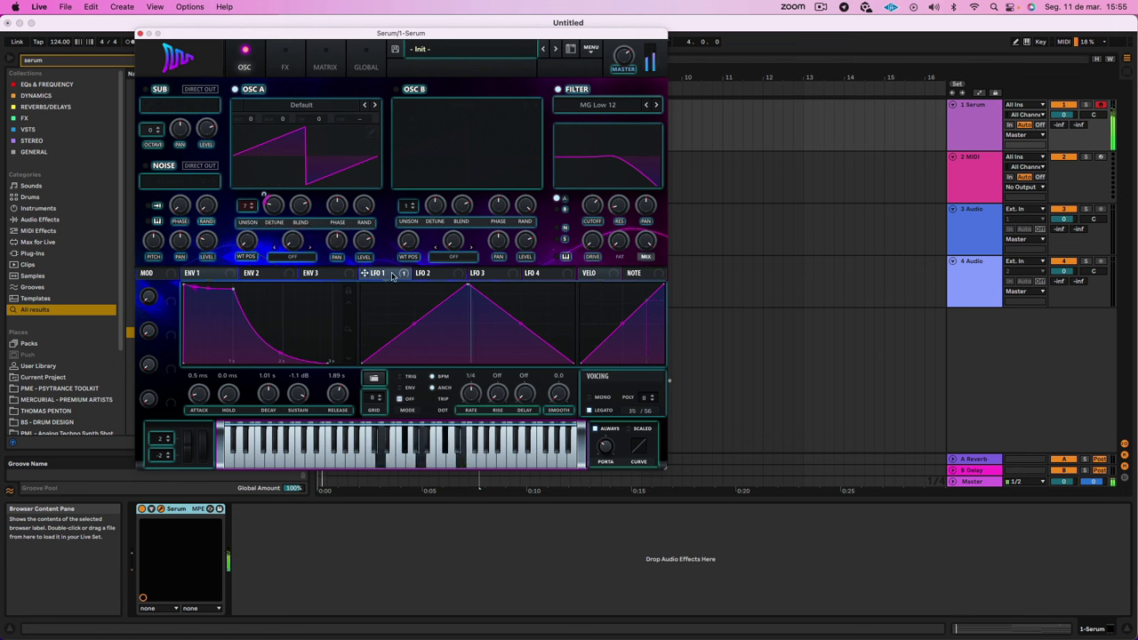
pyautogui.moveTo(470, 393); pyautogui.dragTo(469, 402)
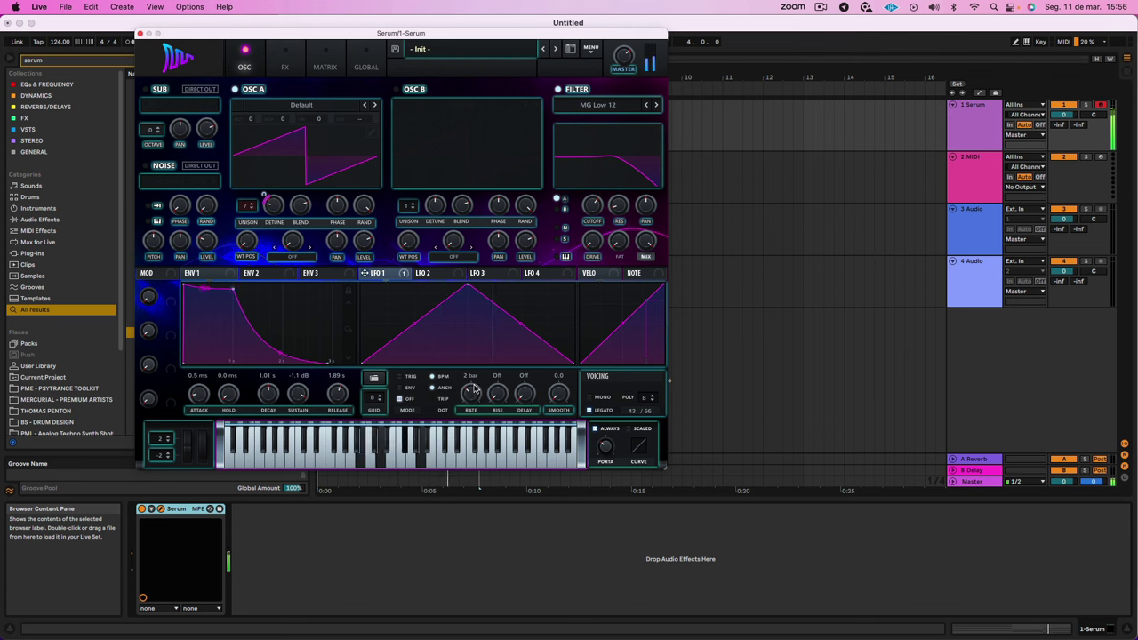
pyautogui.click(782, 280)
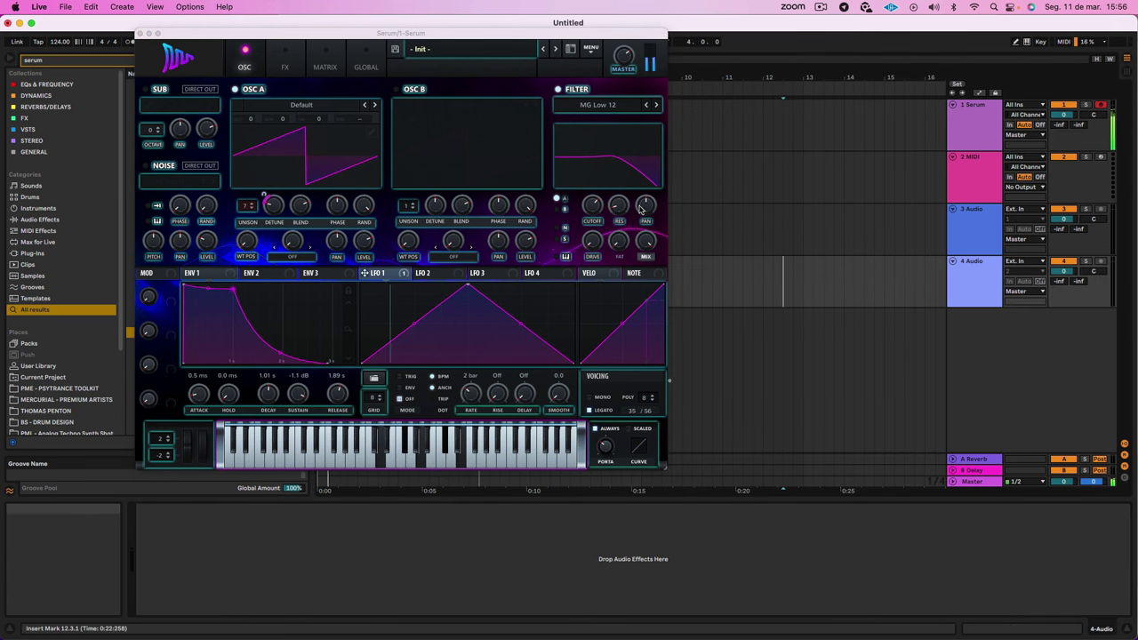
pyautogui.moveTo(390, 278); pyautogui.dragTo(582, 212)
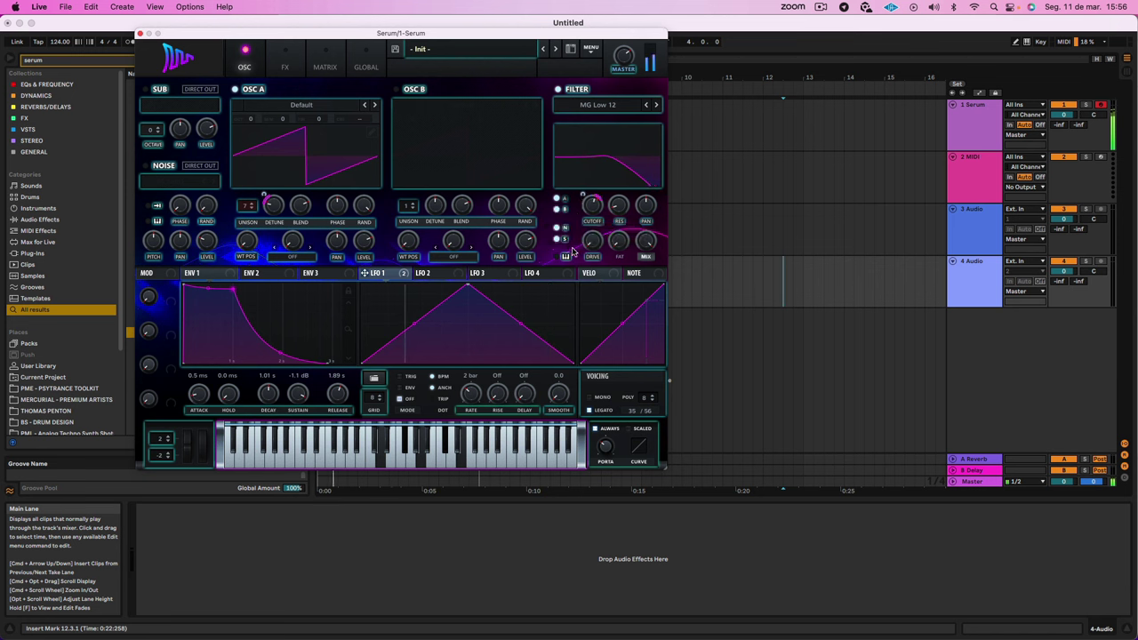
# Step: Enable Serum's noise oscillator, load the Analog BrightWhite noise and lower its level
pyautogui.click(144, 167)
pyautogui.click(173, 181)
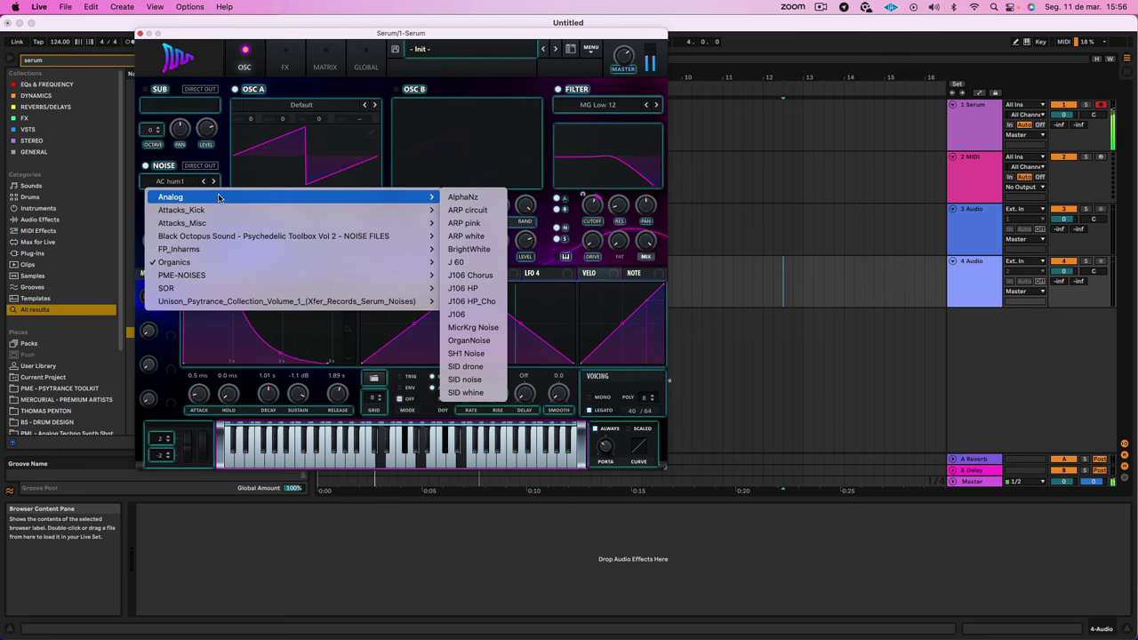
pyautogui.moveTo(214, 252)
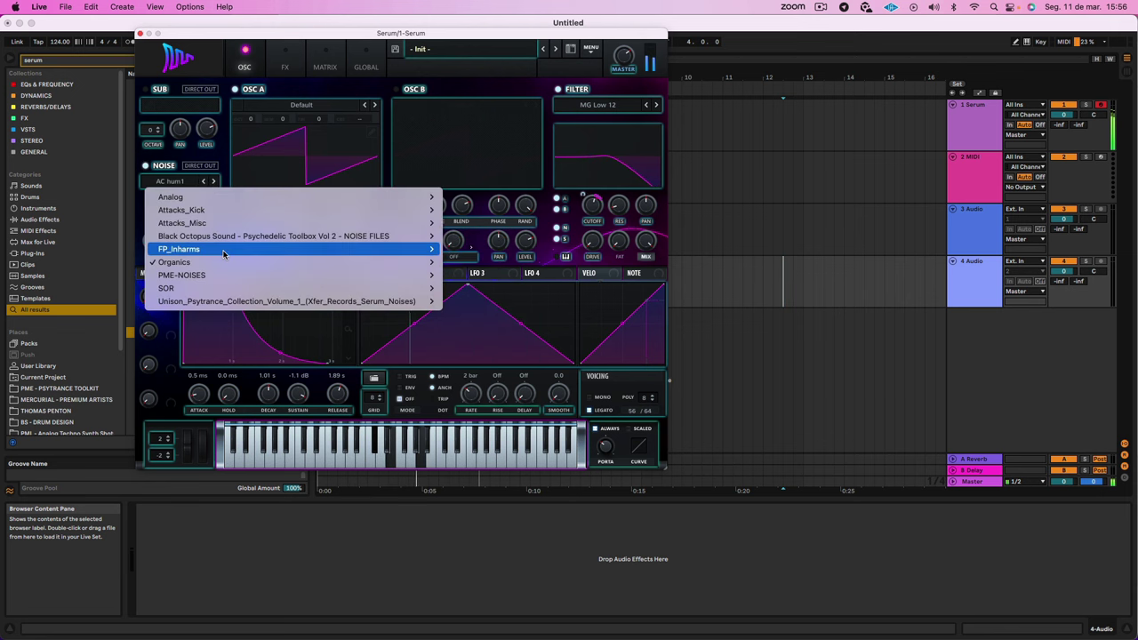
pyautogui.moveTo(202, 203)
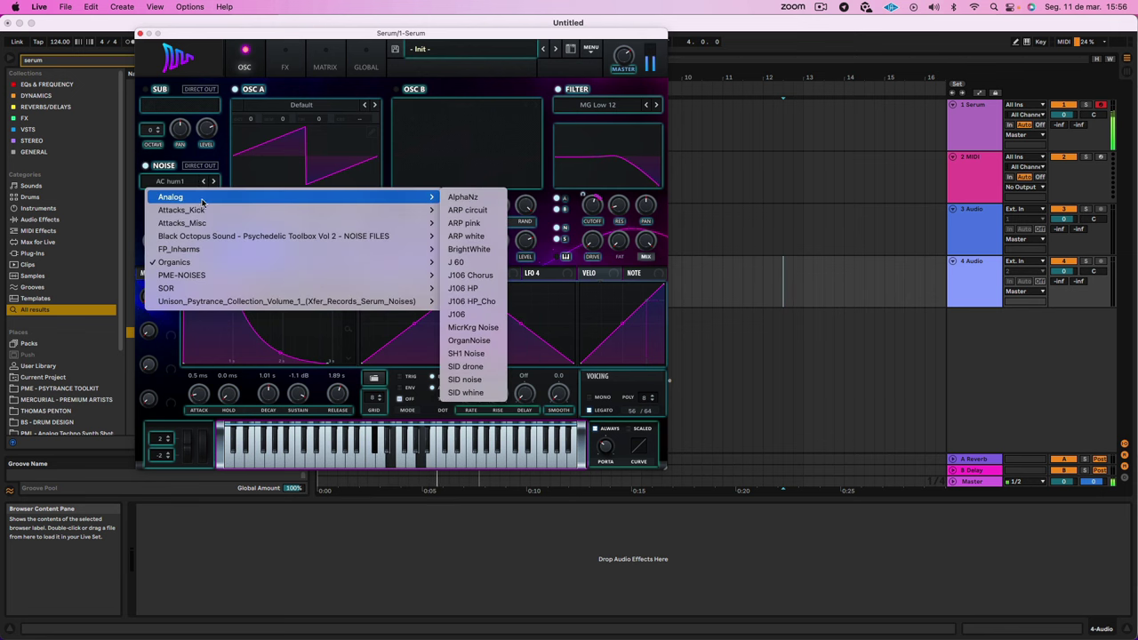
pyautogui.click(479, 249)
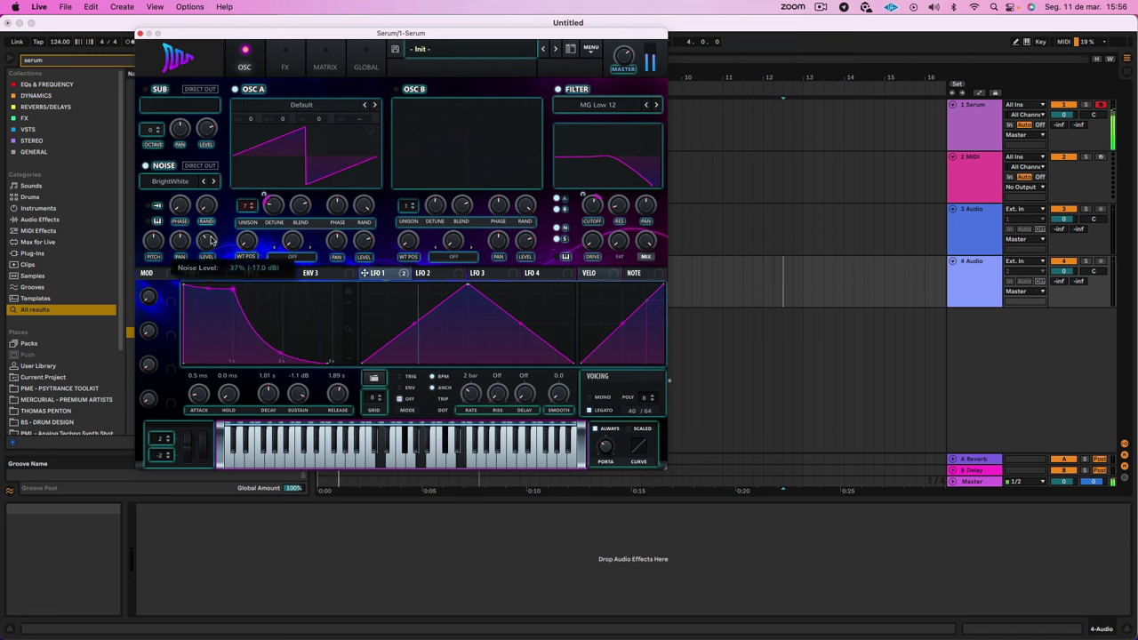
pyautogui.moveTo(209, 240); pyautogui.dragTo(201, 255)
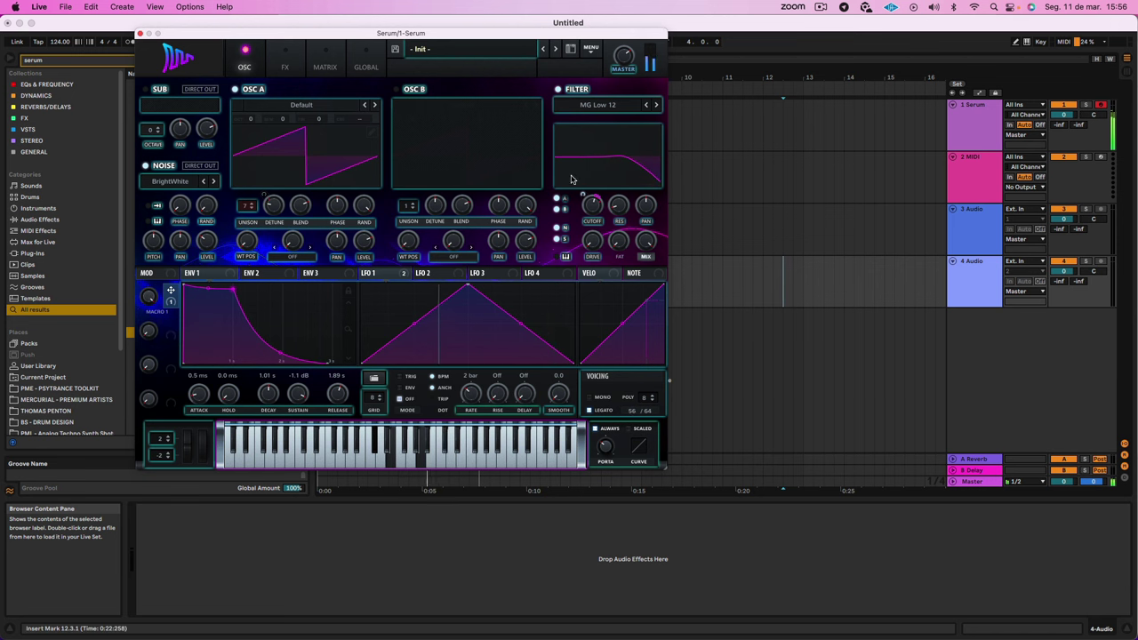
# Step: Set oscillator A's octave to -1 and close the Serum window
pyautogui.moveTo(582, 183)
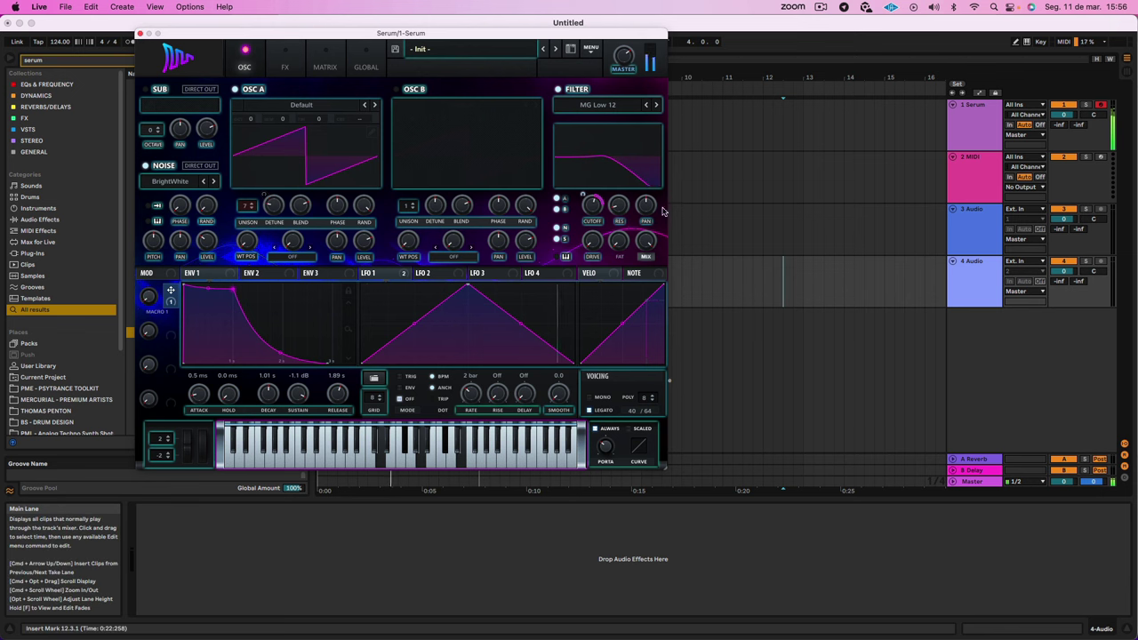
pyautogui.moveTo(595, 220)
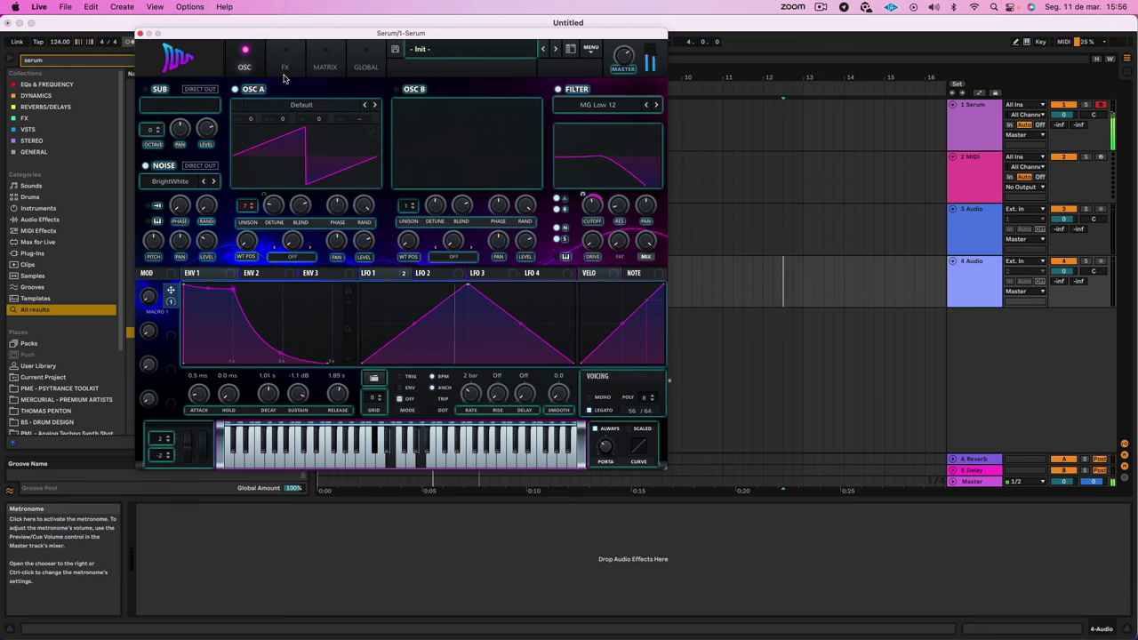
pyautogui.moveTo(250, 118); pyautogui.dragTo(252, 144)
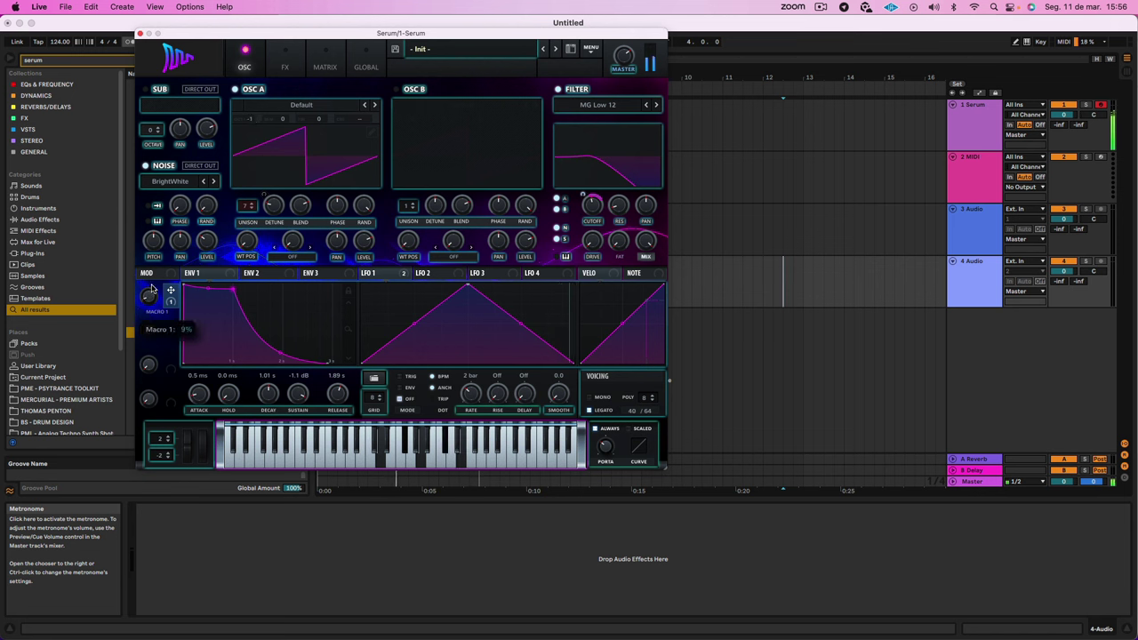
pyautogui.click(139, 34)
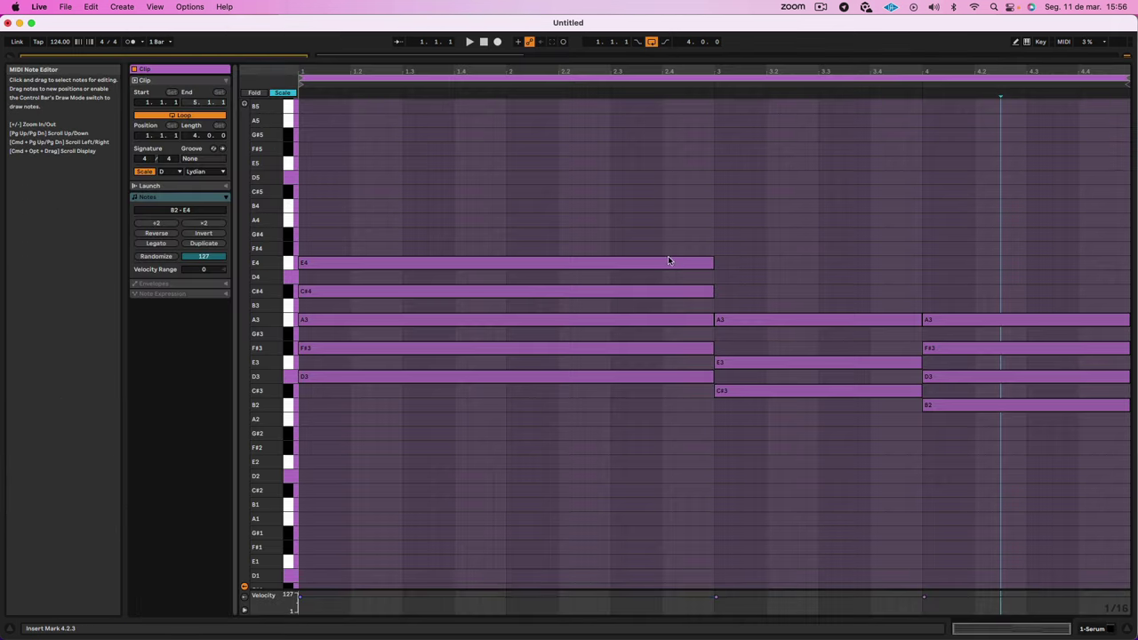
# Step: Switch to ChatGPT and send "perfeito. Agora, me de dicas sobre como deixar essa progressão menos óbvia, mais épica e interessante. Quero dicas sobre voicing e inversões."
pyautogui.press('super+alt+e')
pyautogui.click(803, 282)
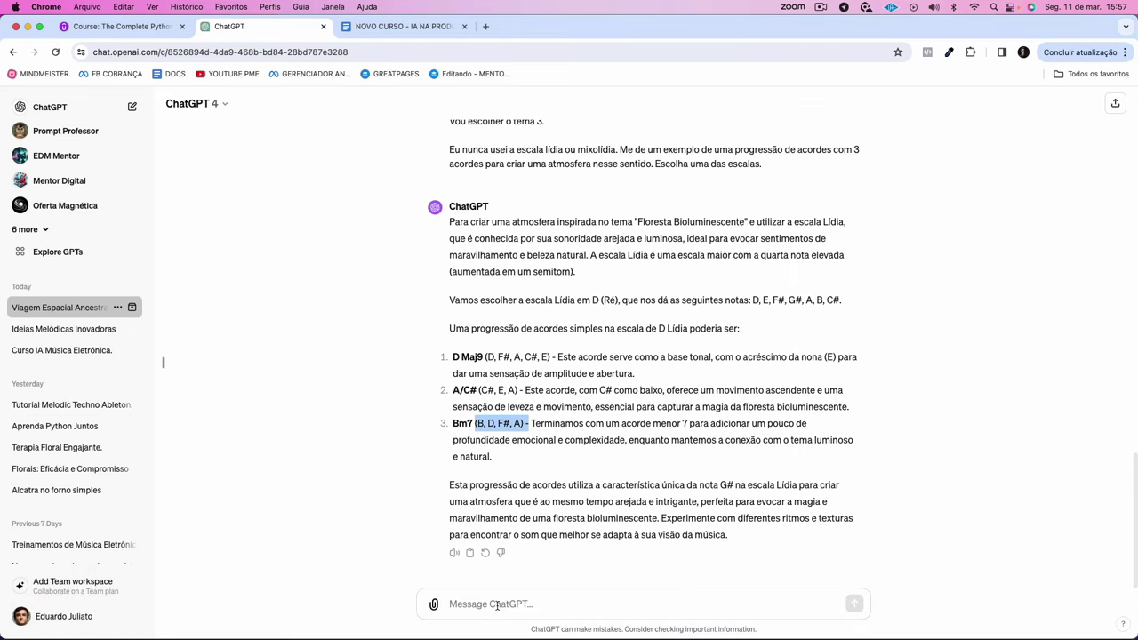
pyautogui.click(493, 607)
pyautogui.write('per')
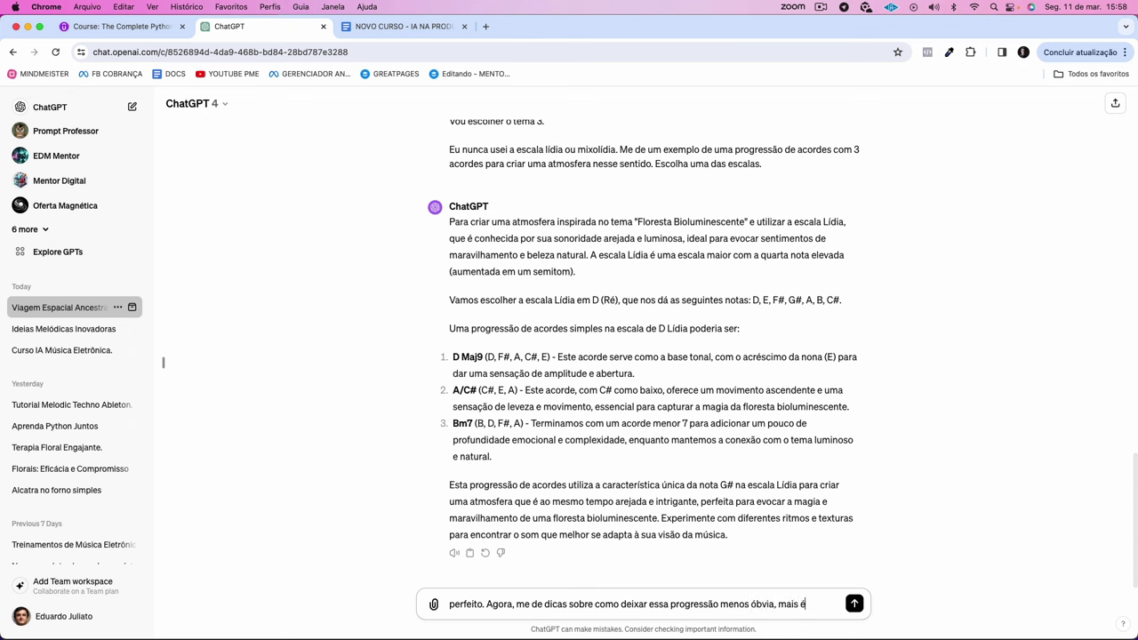
pyautogui.write('e interessante. Quero dicas sobre voicing e inversã')
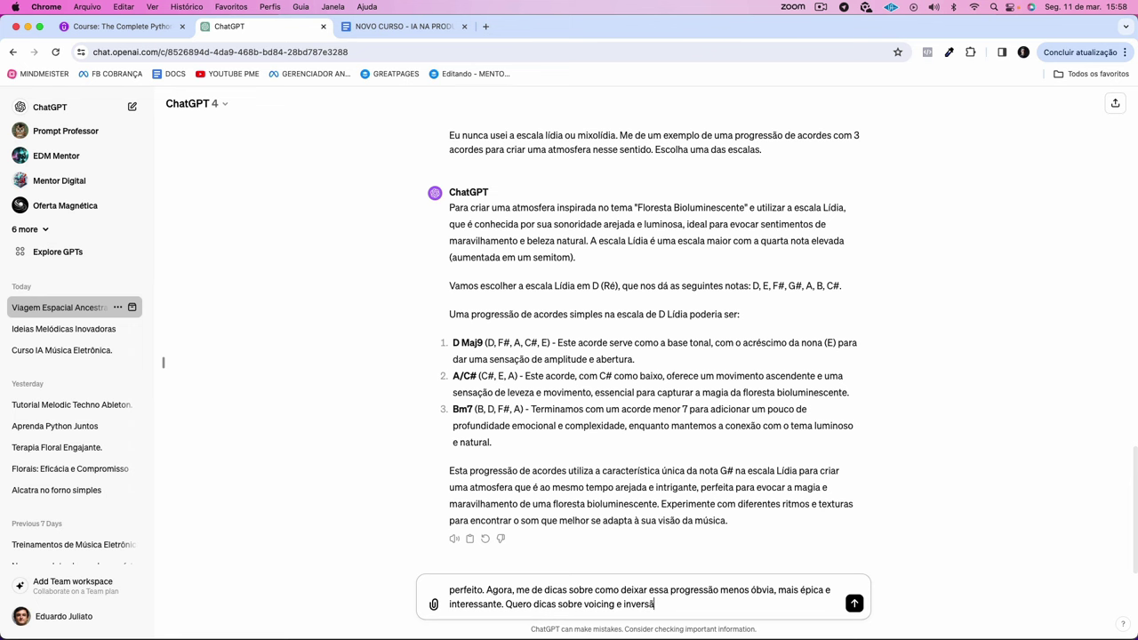
pyautogui.press('Return')
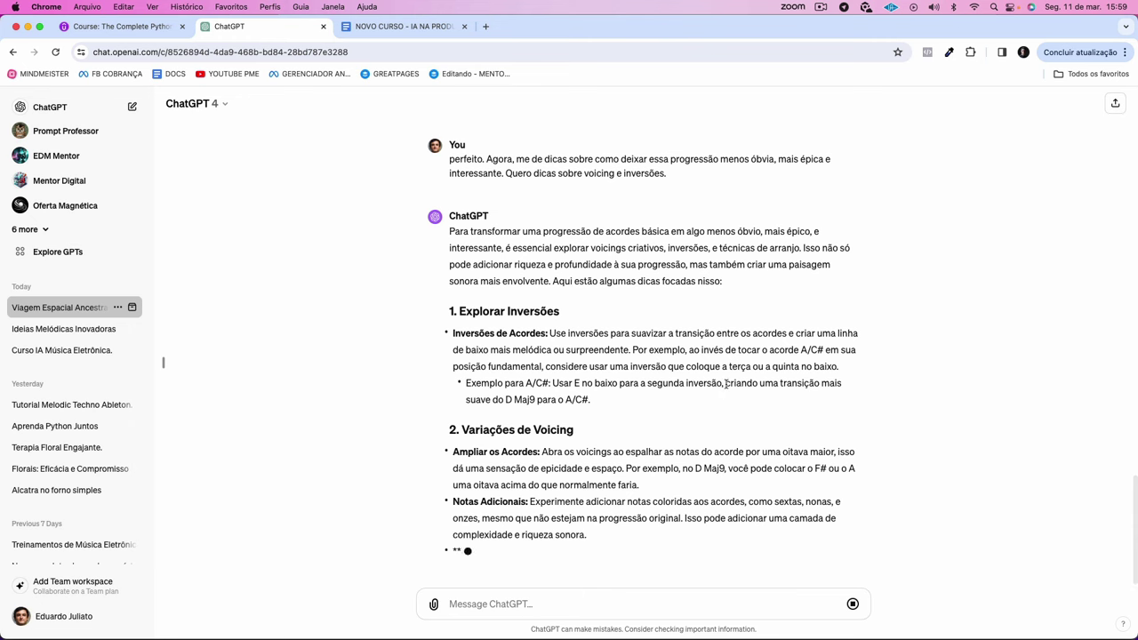
# Step: Examine ChatGPT's chord-inversion advice on placing the third or the fifth in the bass
pyautogui.moveTo(726, 383); pyautogui.dragTo(622, 391)
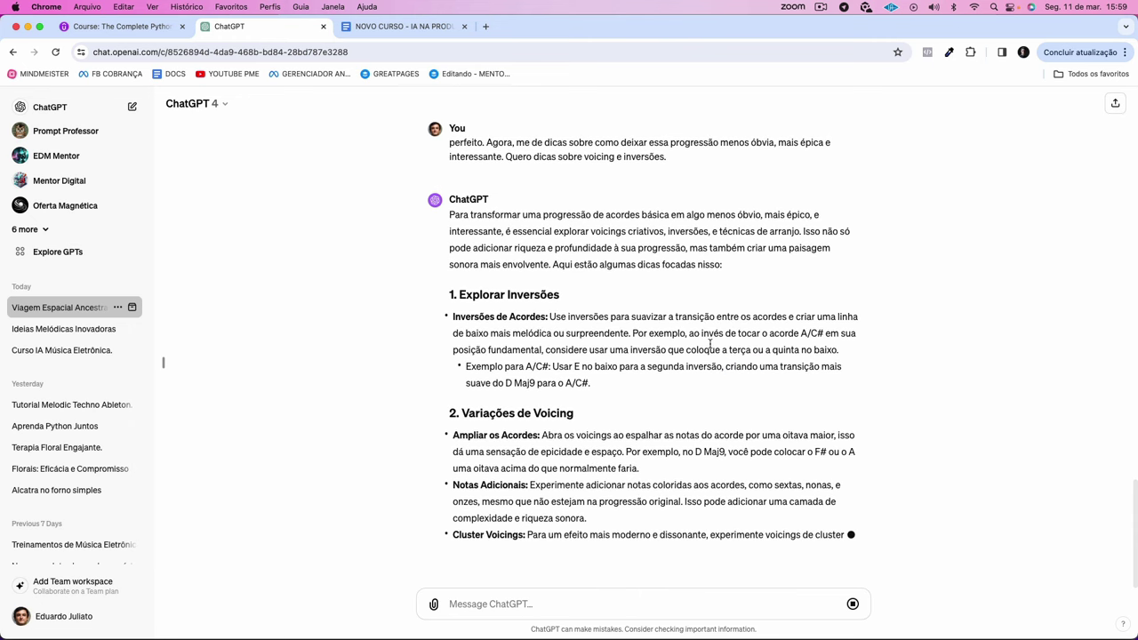
pyautogui.moveTo(681, 335); pyautogui.dragTo(835, 334)
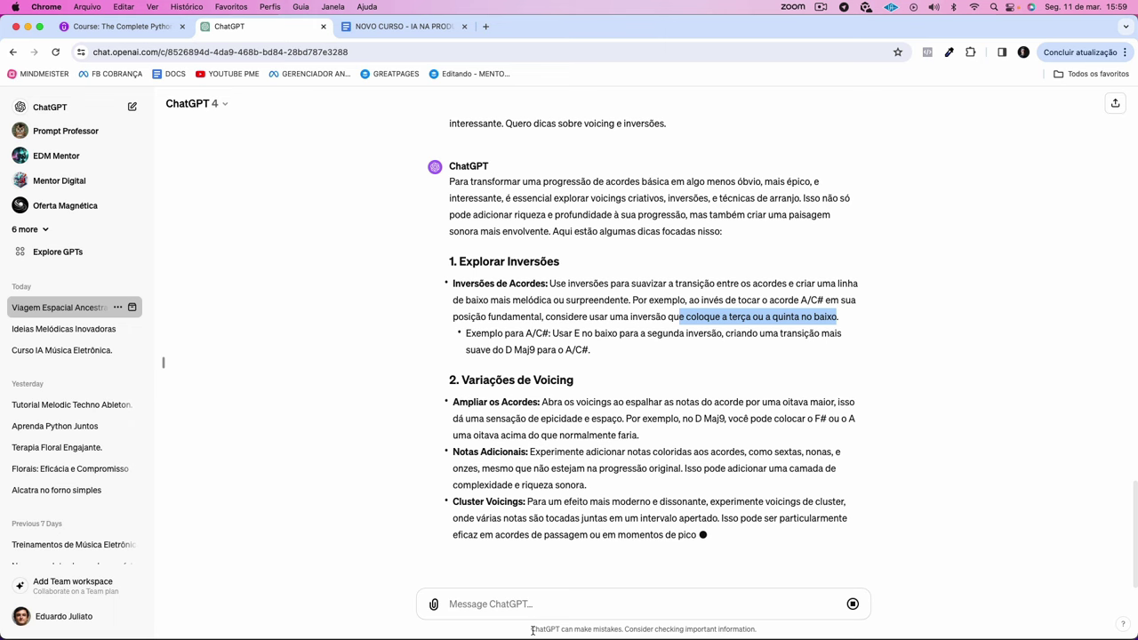
pyautogui.moveTo(533, 633)
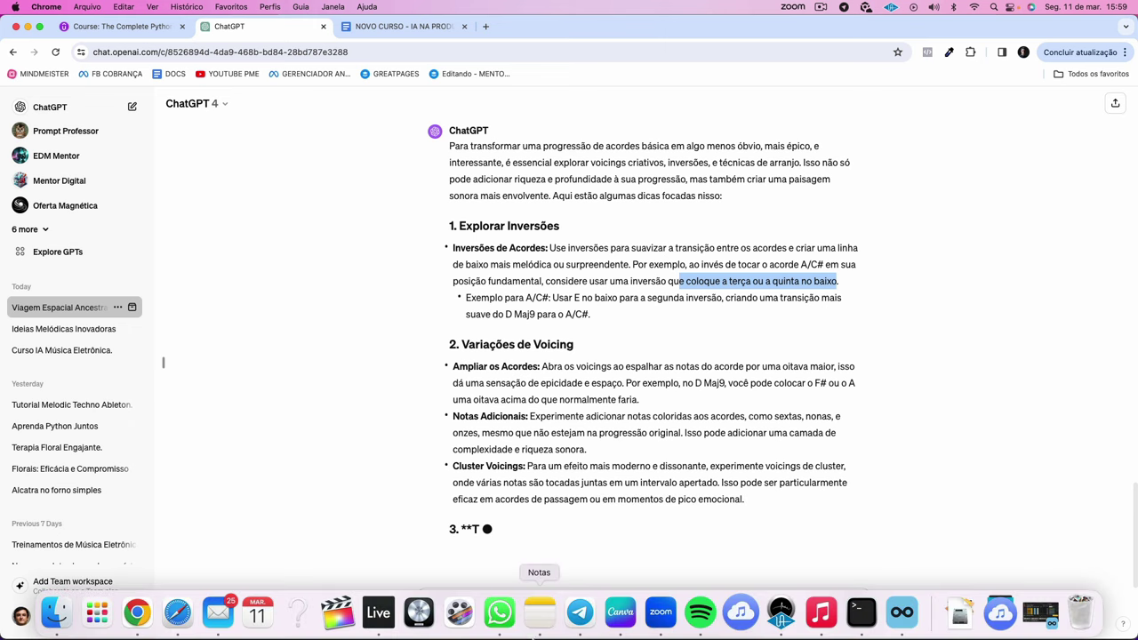
# Step: Switch to Ableton Live and try the first chord's A3 one octave lower
pyautogui.click(377, 630)
pyautogui.click(313, 293)
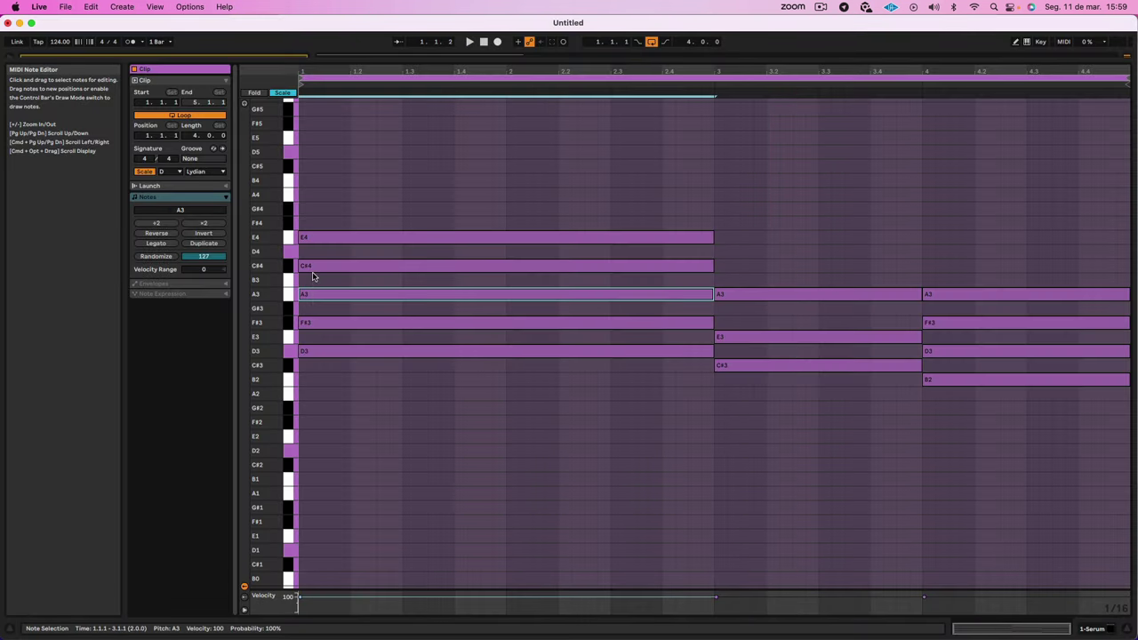
pyautogui.hotkey('shift', 'Down')
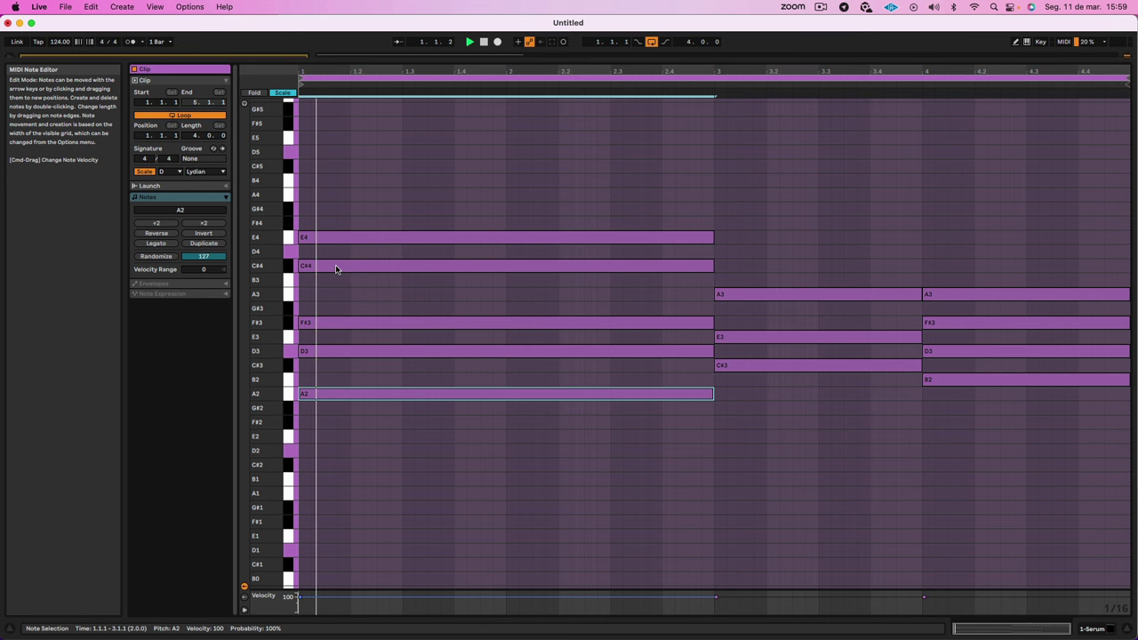
pyautogui.hotkey('shift', 'Up')
pyautogui.click(336, 268)
pyautogui.press('space')
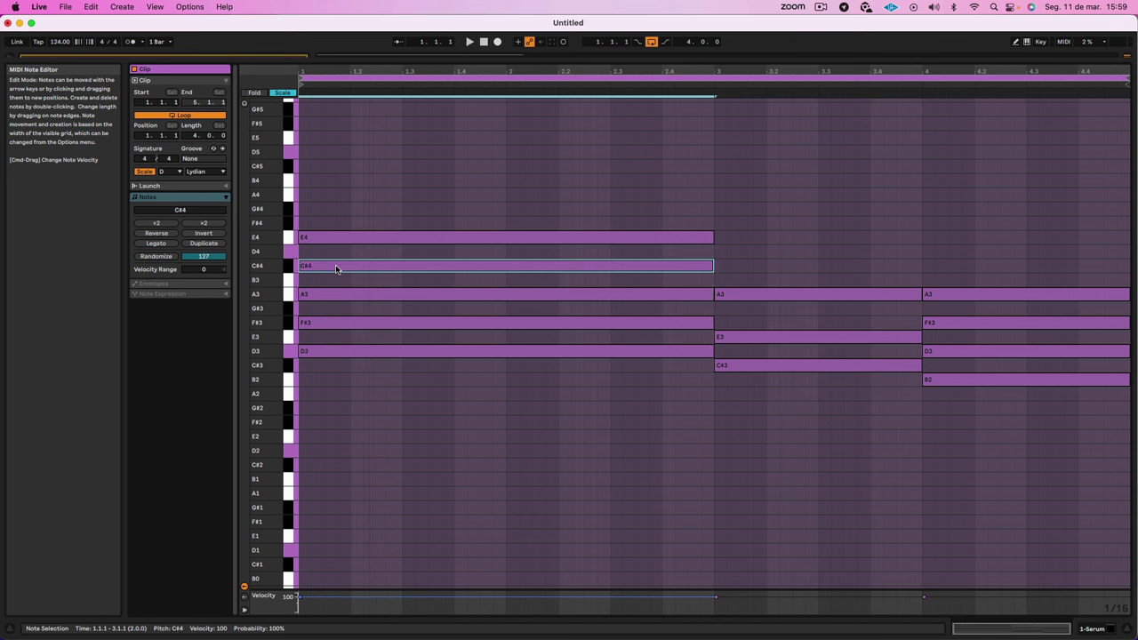
# Step: Move the first chord's F#3 down one octave to F#2 and play the progression
pyautogui.click(322, 325)
pyautogui.hotkey('shift', 'Down')
pyautogui.press('space')
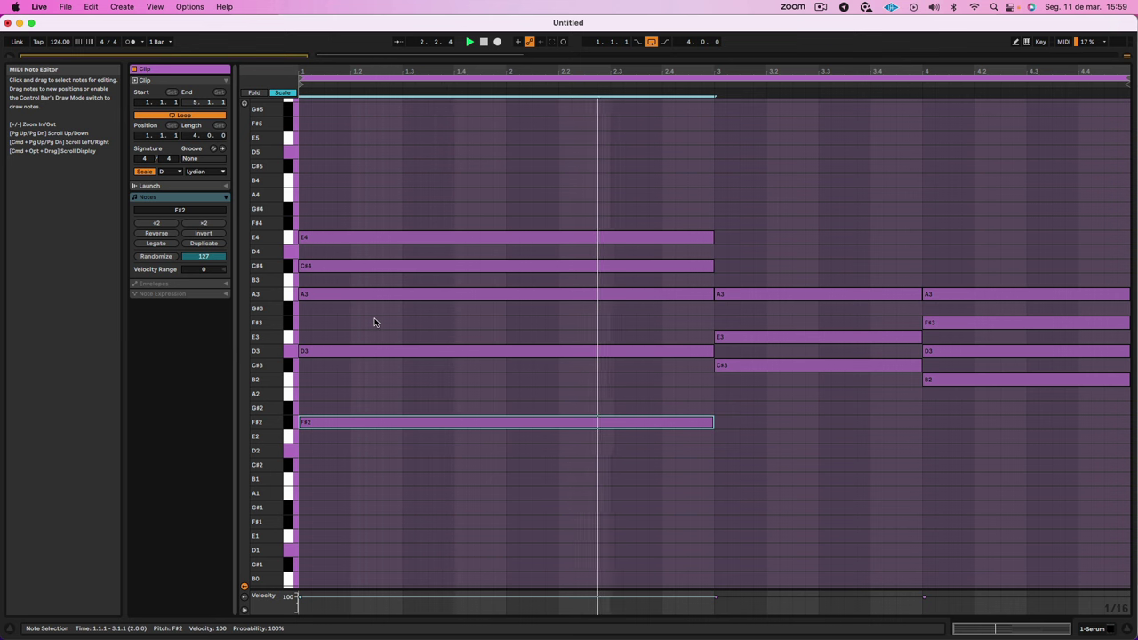
pyautogui.press('space')
# Step: Try the first chord's C#4 one octave higher and one octave lower while playing the progression
pyautogui.moveTo(767, 265); pyautogui.dragTo(567, 259)
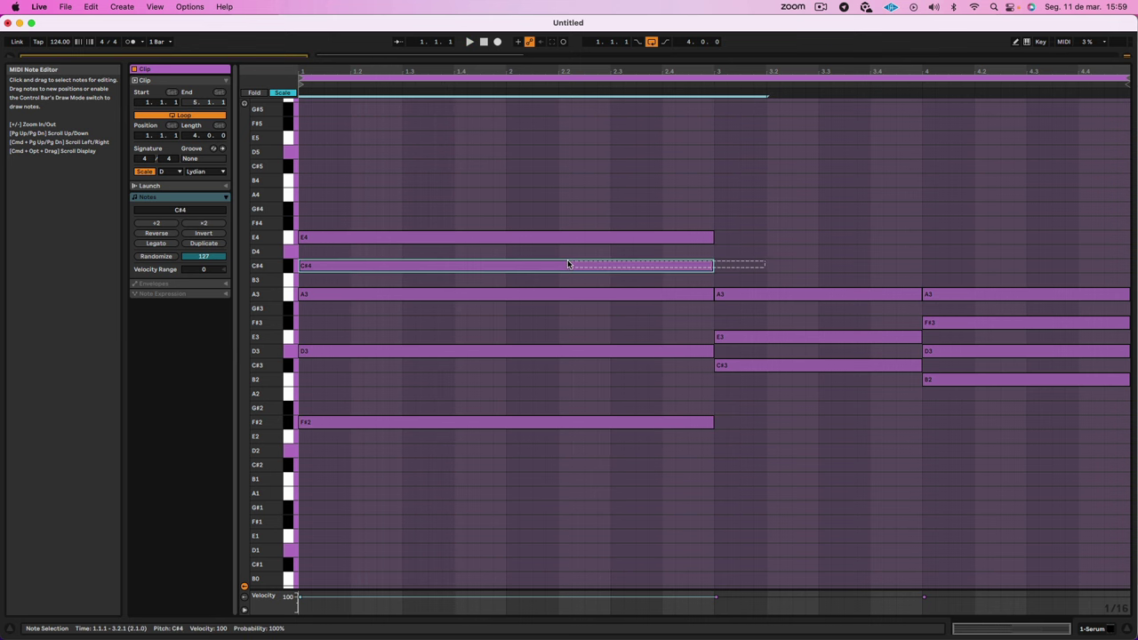
pyautogui.hotkey('shift', 'Up')
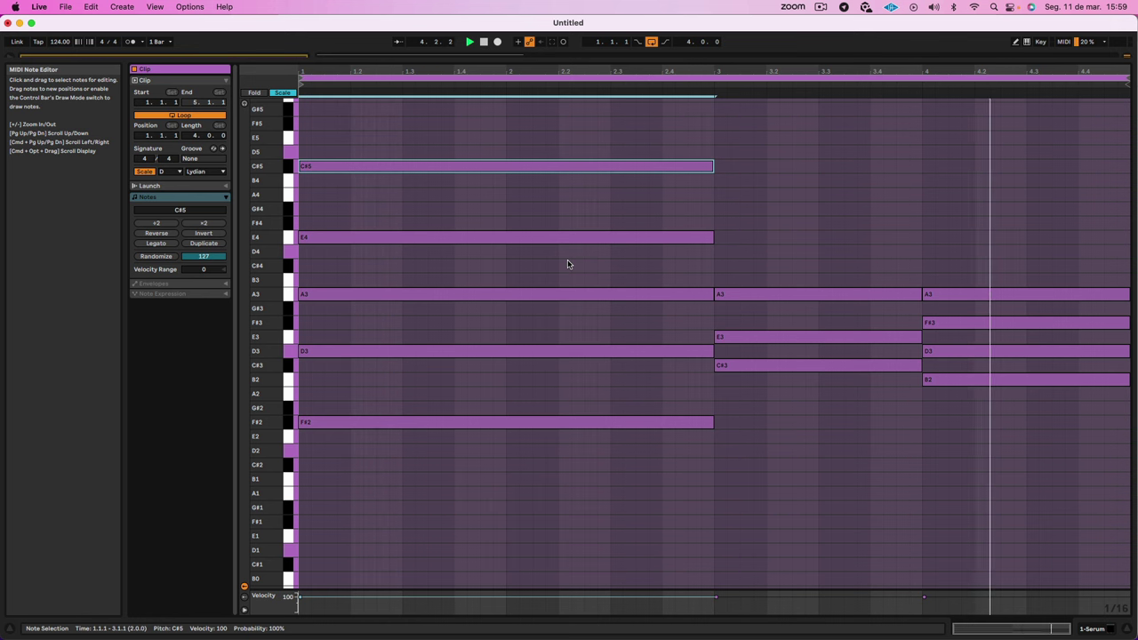
pyautogui.hotkey('shift', 'Down')
pyautogui.hotkey('shift', 'Down')
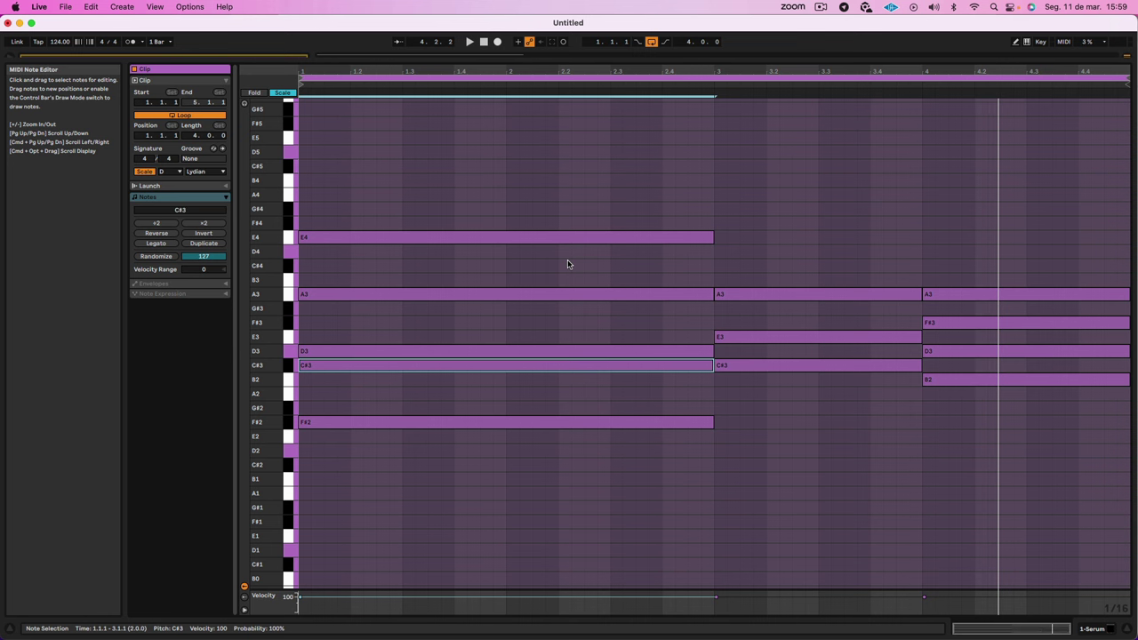
pyautogui.press('space')
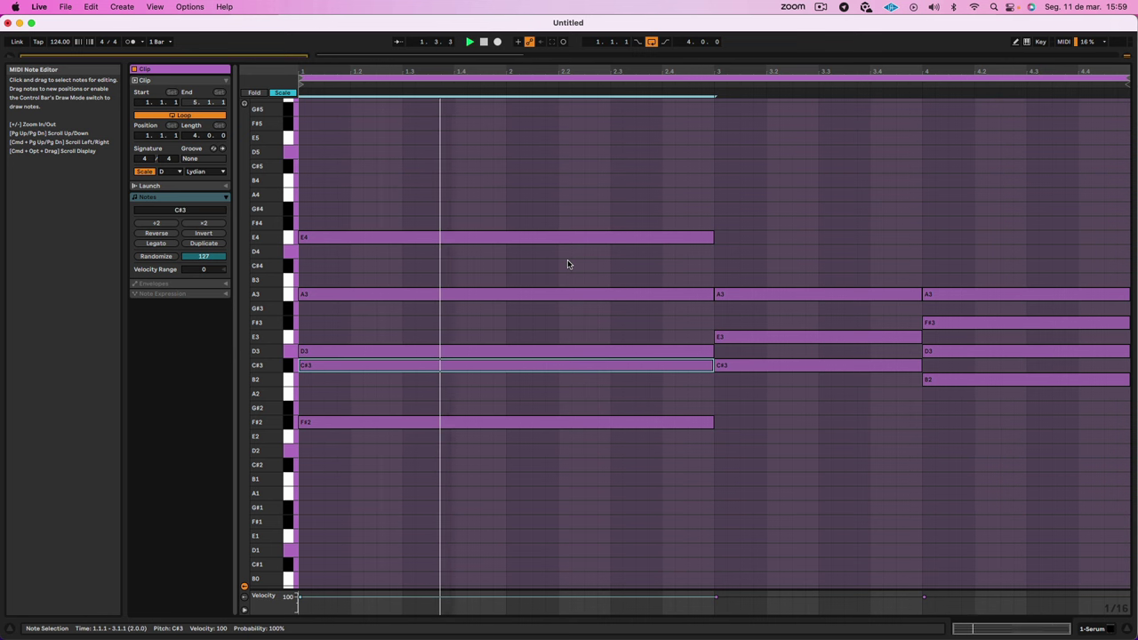
pyautogui.hotkey('shift', 'Up')
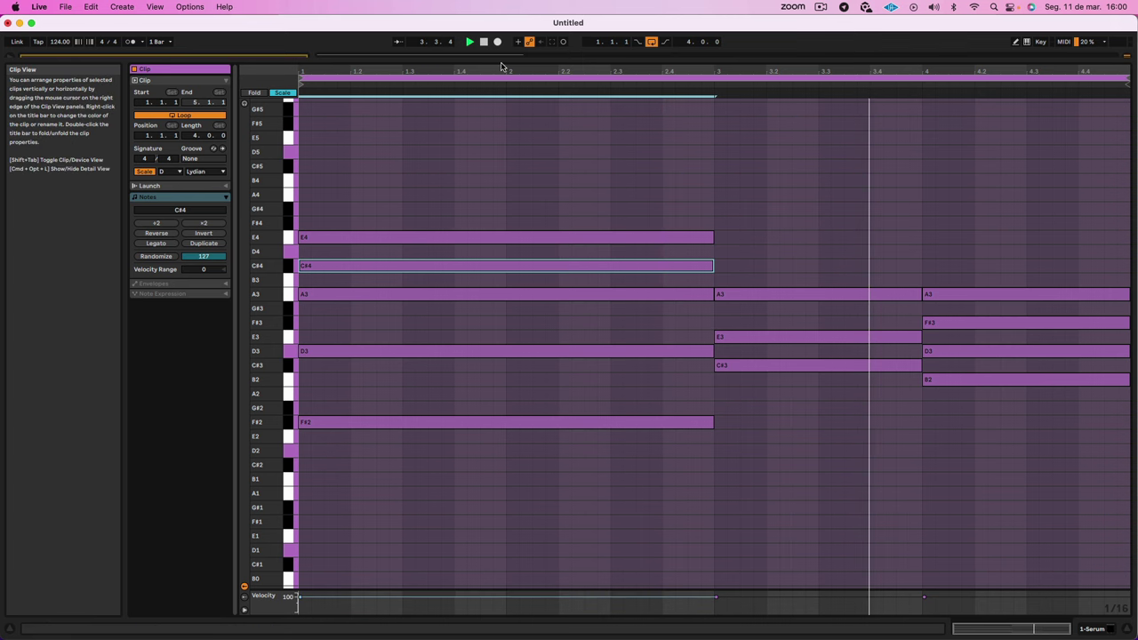
# Step: Switch to ChatGPT to examine the "Ampliar os Acordes" tip for spreading the D Maj9 voicing, and return to Ableton Live
pyautogui.click(137, 621)
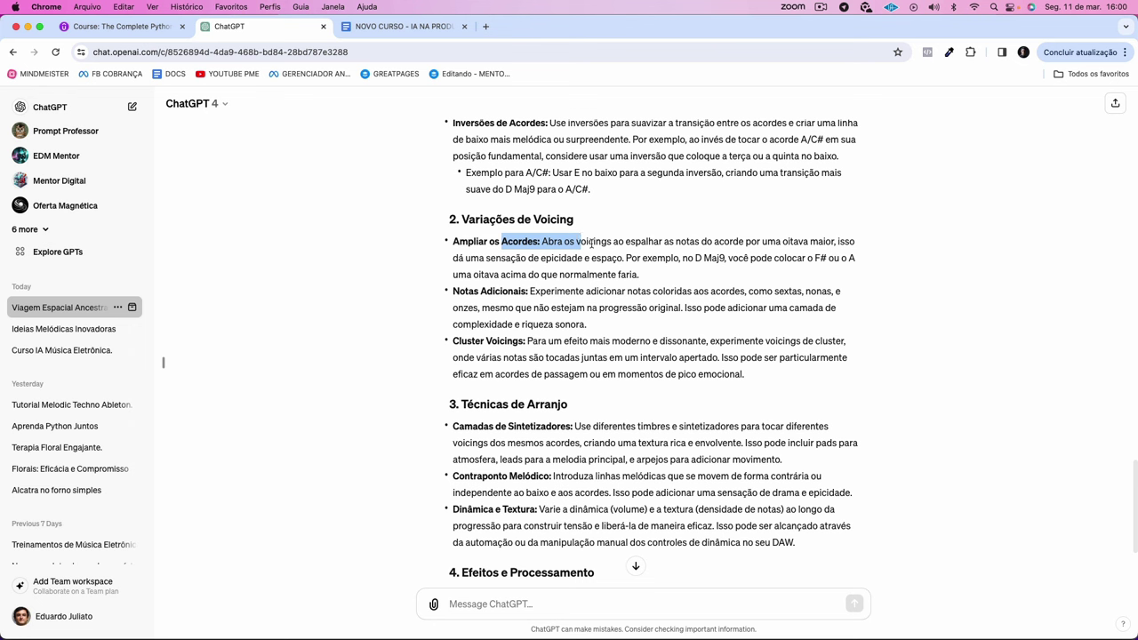
pyautogui.moveTo(591, 244); pyautogui.dragTo(903, 245)
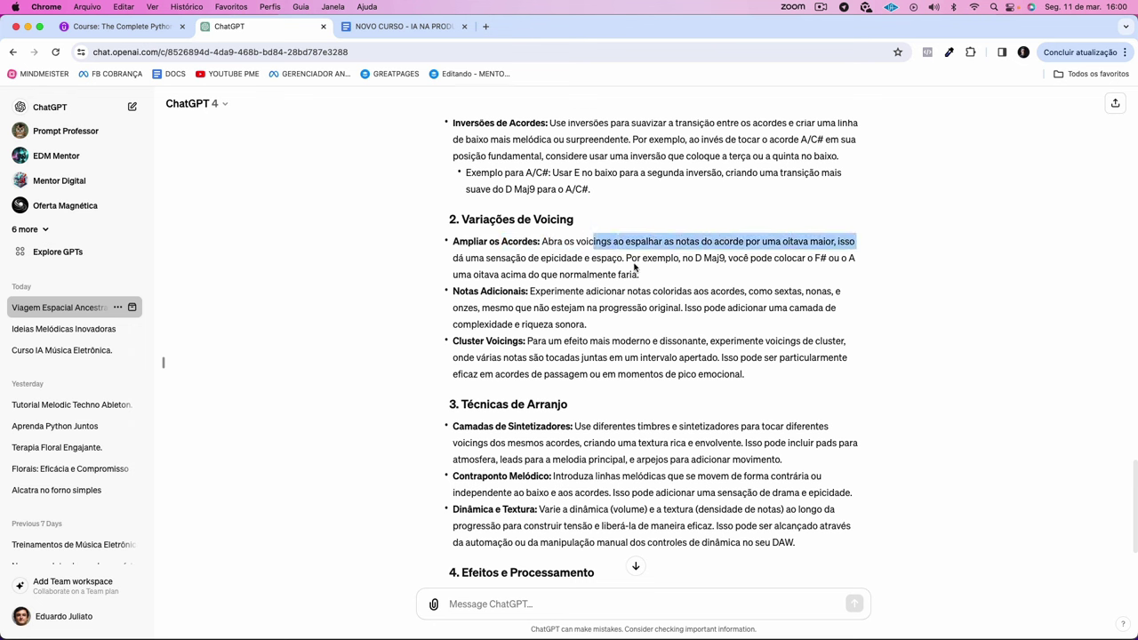
pyautogui.moveTo(625, 258); pyautogui.dragTo(681, 258)
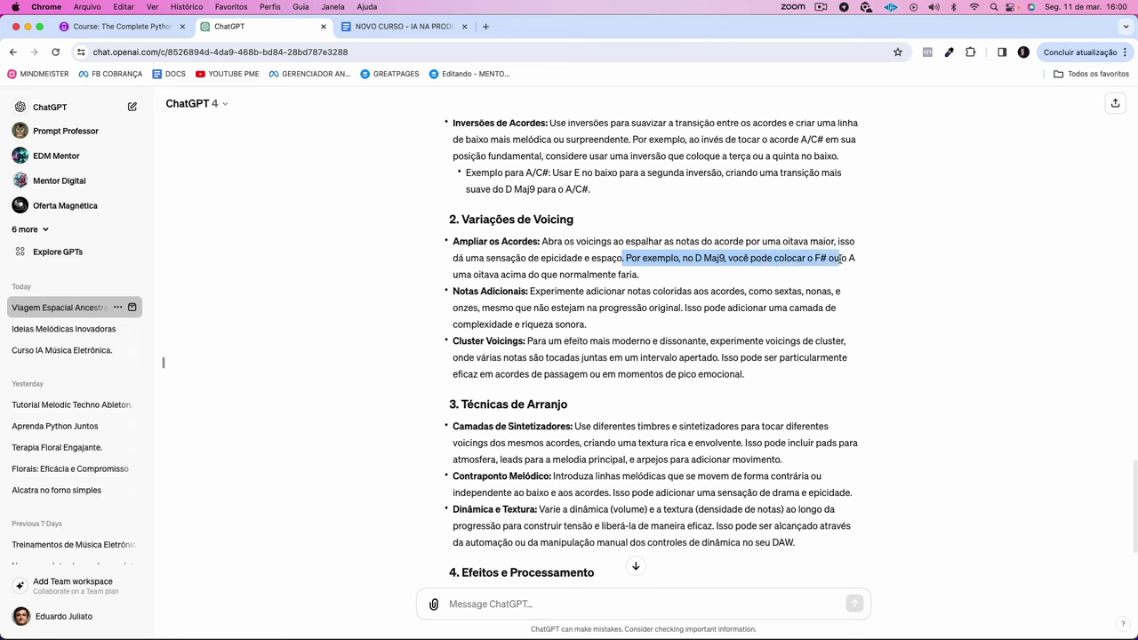
pyautogui.moveTo(841, 257); pyautogui.dragTo(830, 271)
pyautogui.click(656, 281)
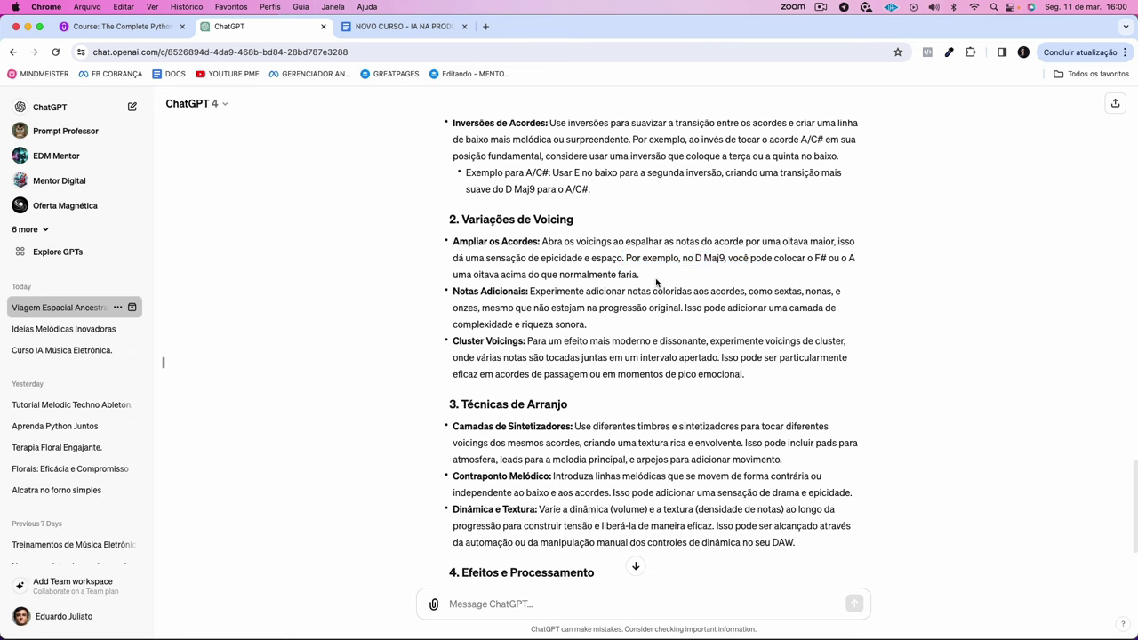
pyautogui.moveTo(587, 266); pyautogui.dragTo(625, 257)
pyautogui.click(379, 613)
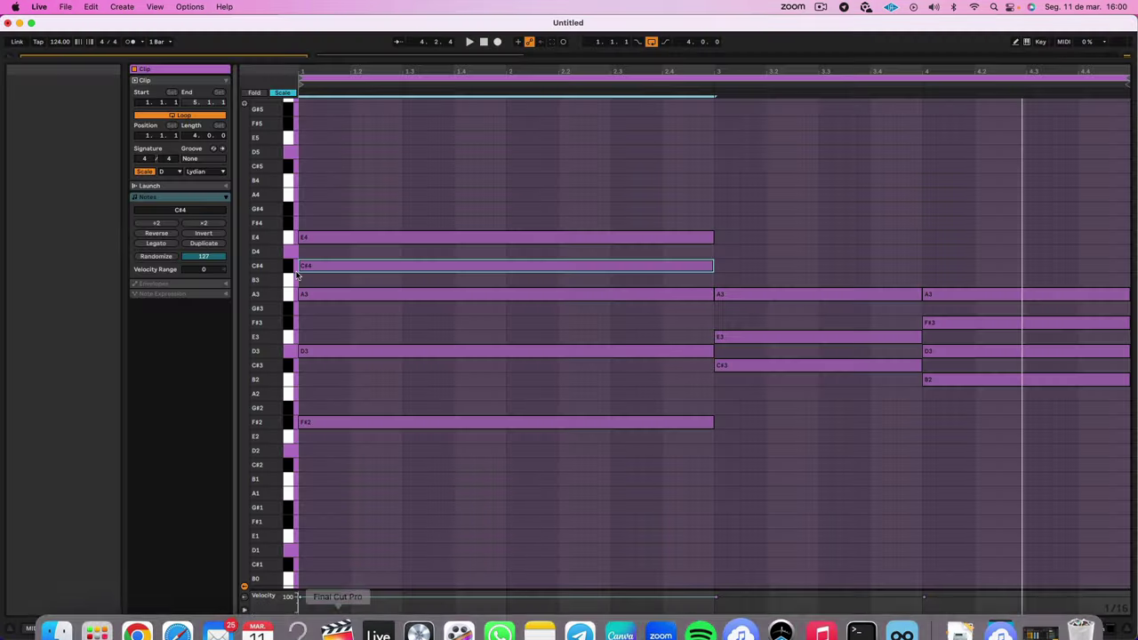
# Step: Try the first chord's A3 one octave higher while playing the progression, and restore its original octave
pyautogui.press('super+Down')
pyautogui.press('super+Down')
pyautogui.press('super+Down')
pyautogui.moveTo(327, 313); pyautogui.dragTo(318, 279)
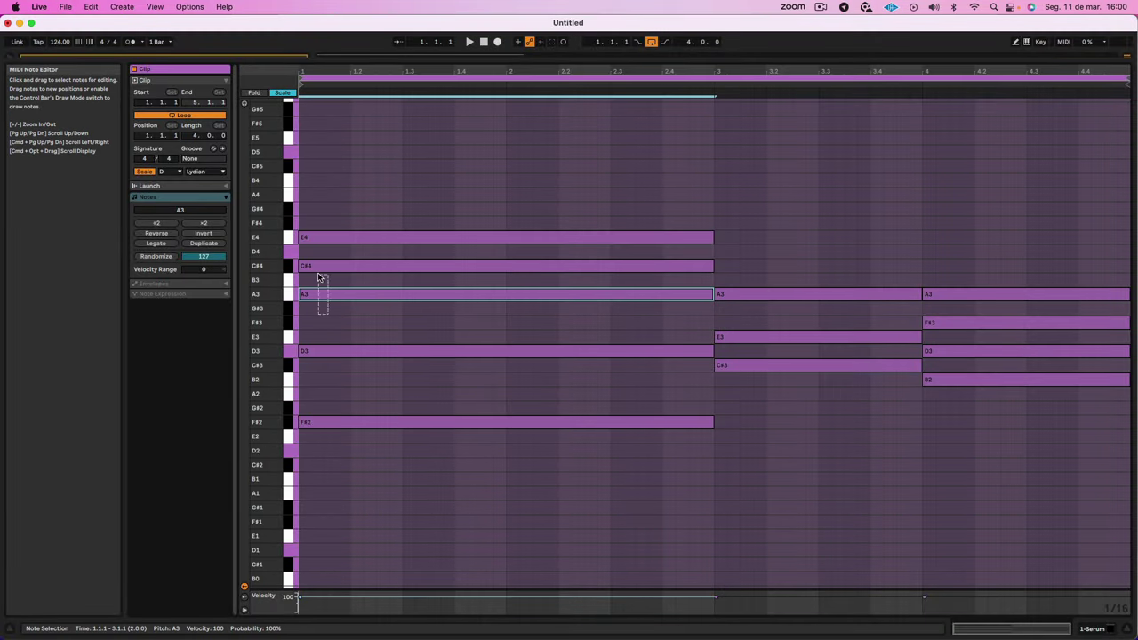
pyautogui.hotkey('shift', 'Up')
pyautogui.press('space')
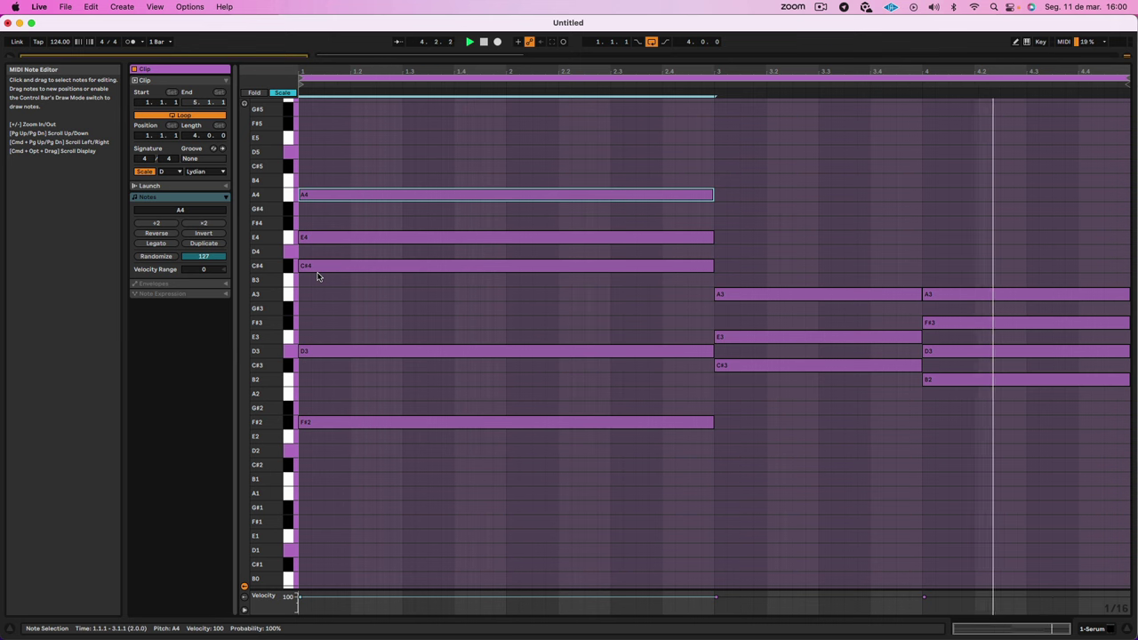
pyautogui.hotkey('shift', 'Down')
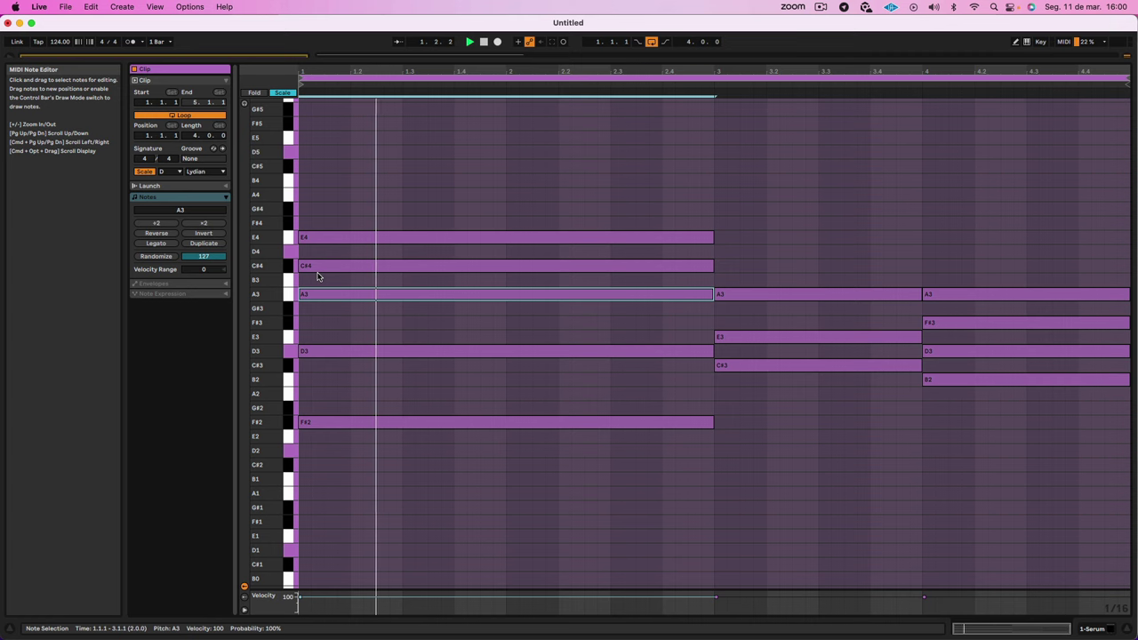
# Step: Switch to ChatGPT to examine the "Notas Adicionais" tip on adding sixths, ninths and elevenths, and return to Ableton Live
pyautogui.click(177, 615)
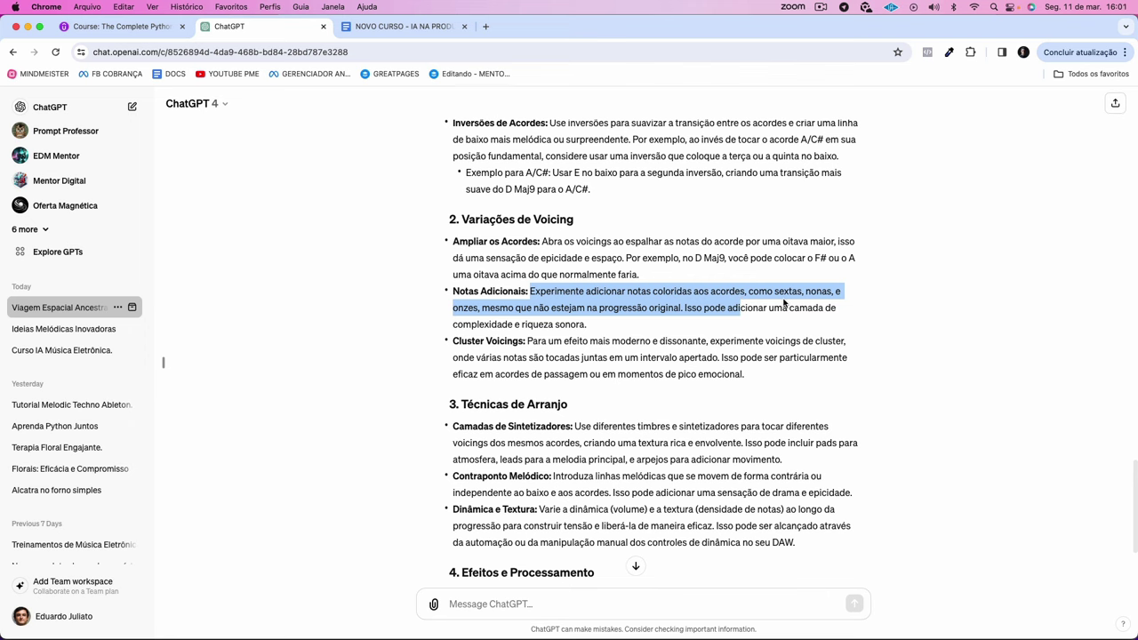
pyautogui.moveTo(481, 308); pyautogui.dragTo(664, 325)
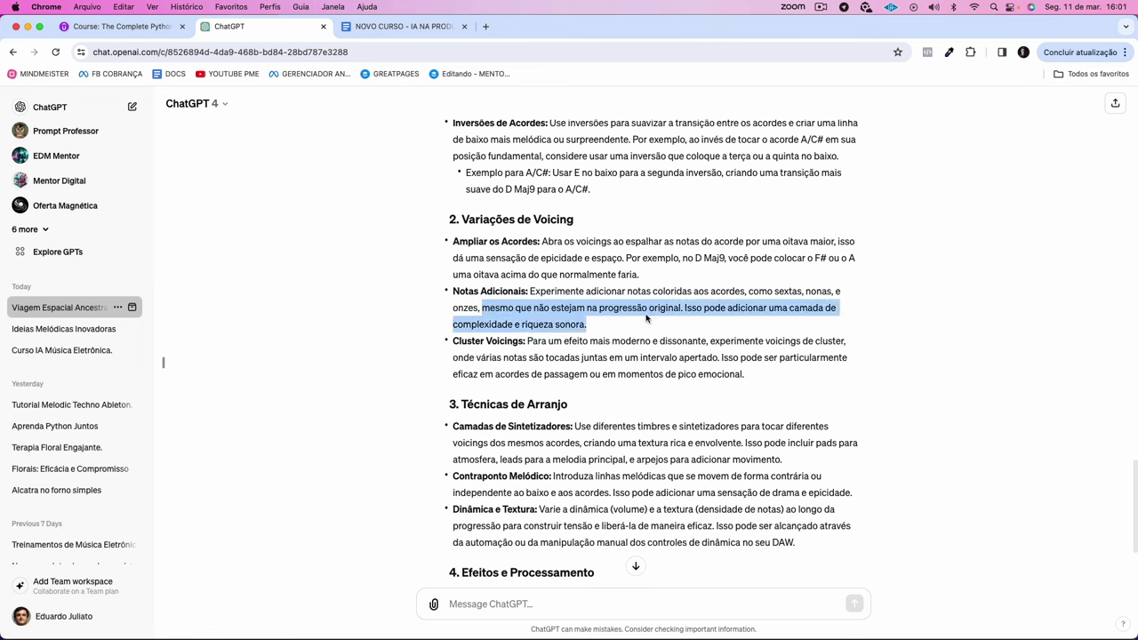
pyautogui.click(607, 333)
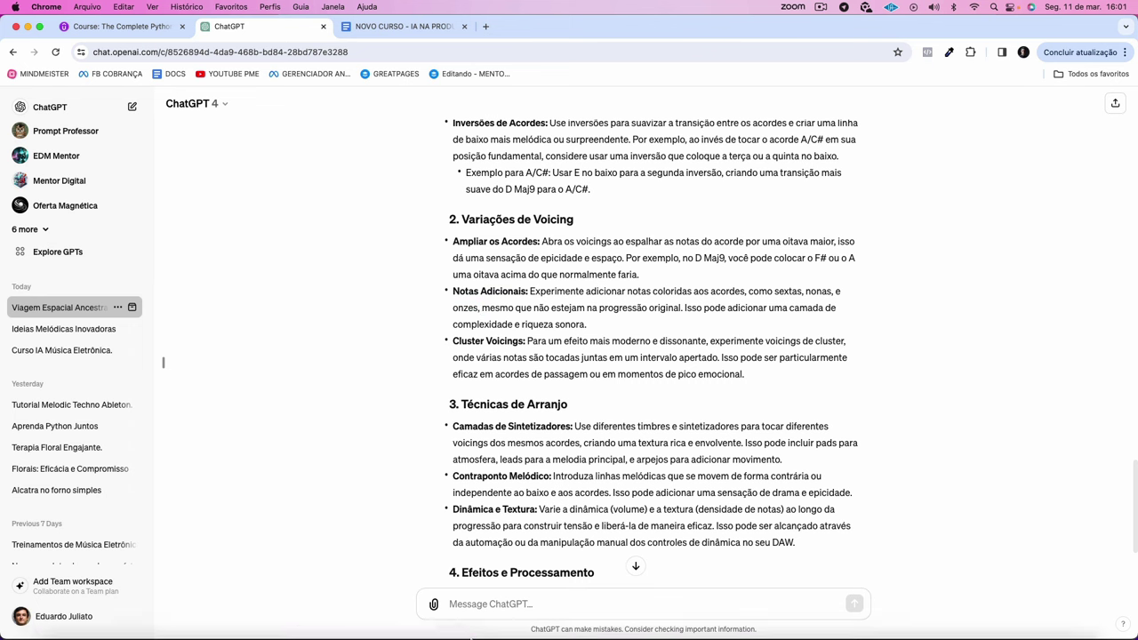
pyautogui.click(378, 613)
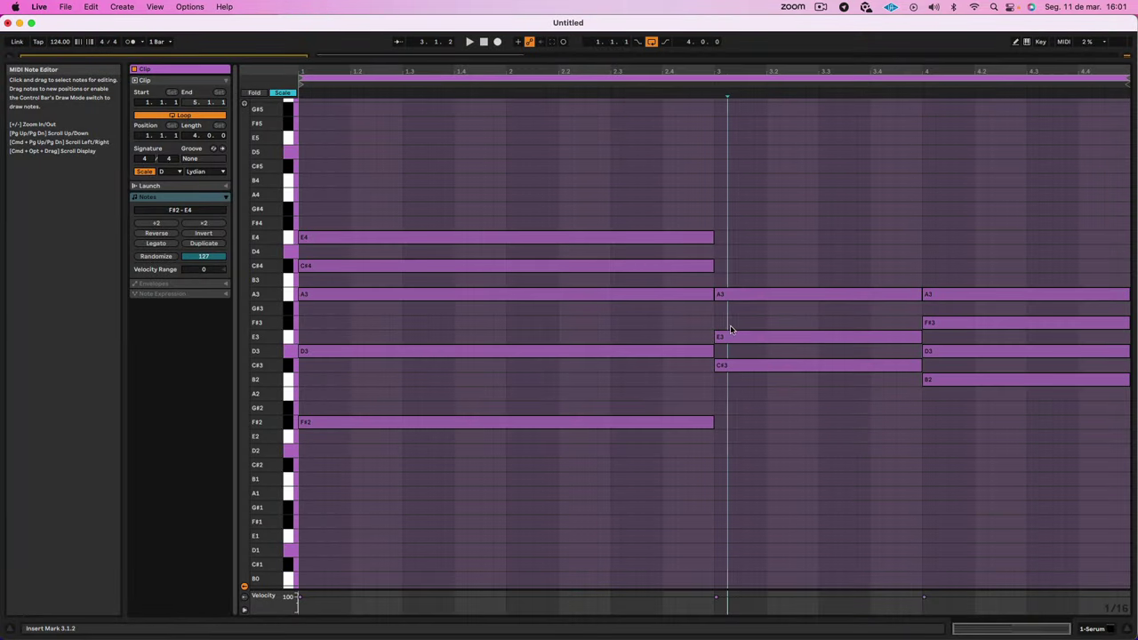
# Step: While the progression plays, add an F#4 to the second chord and E4 and G#4 to the last chord
pyautogui.press('space')
pyautogui.moveTo(775, 338); pyautogui.dragTo(772, 256)
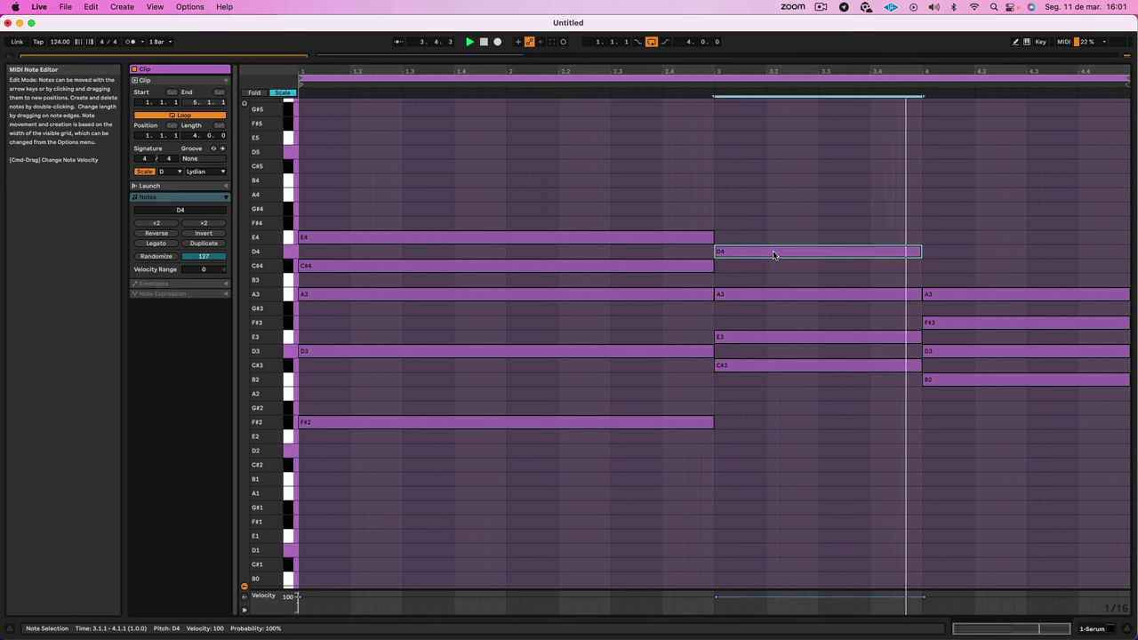
pyautogui.moveTo(772, 255); pyautogui.dragTo(776, 227)
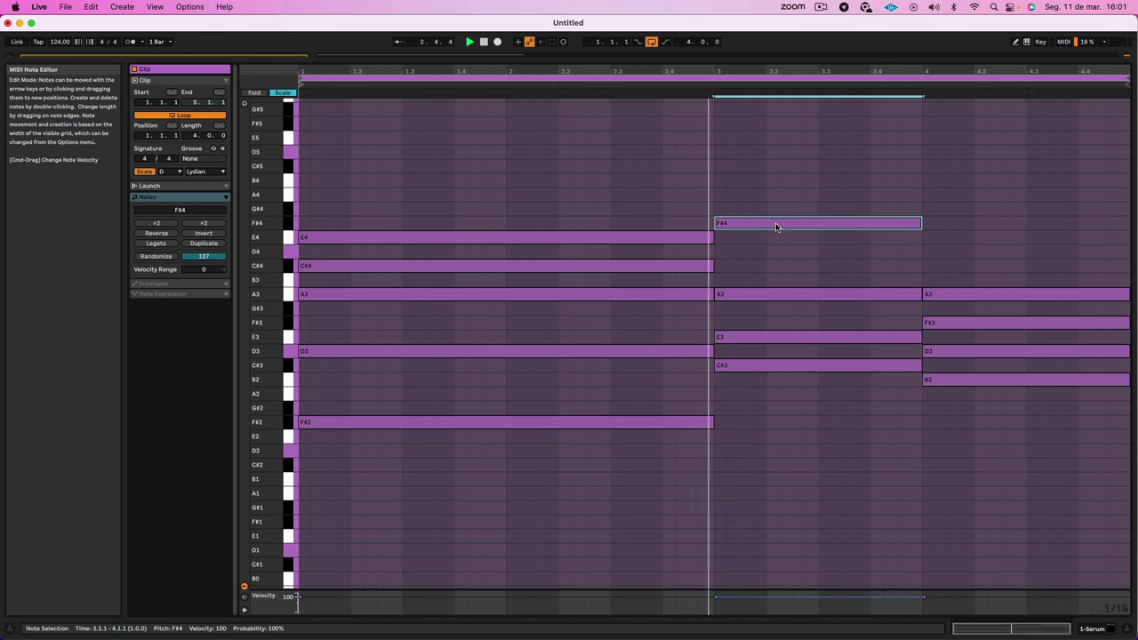
pyautogui.moveTo(776, 227); pyautogui.dragTo(984, 236)
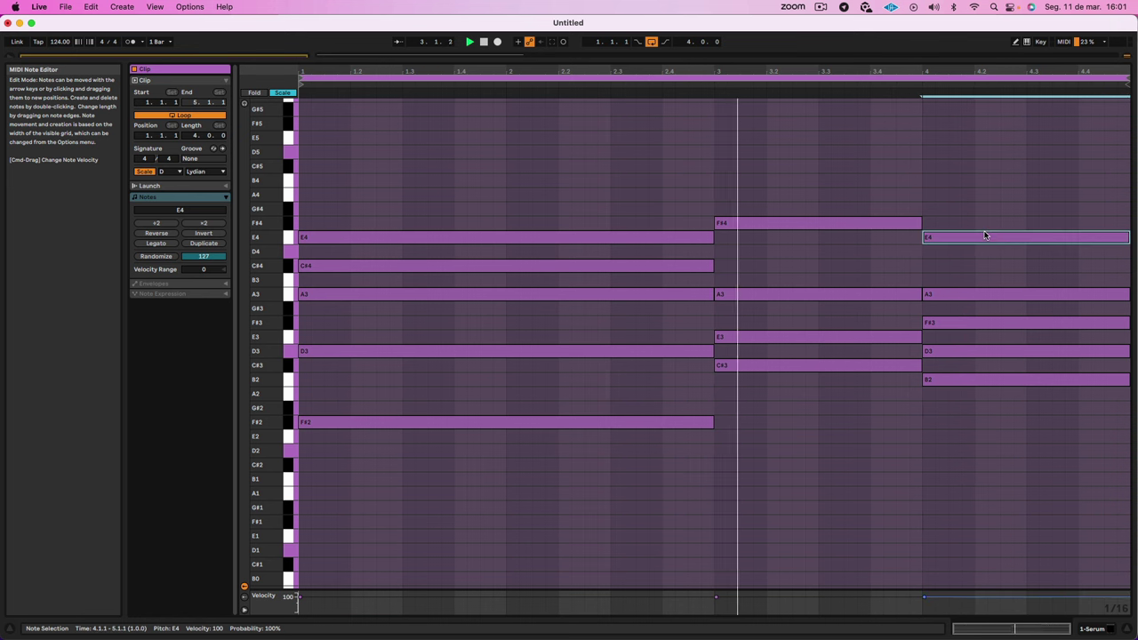
pyautogui.moveTo(947, 239); pyautogui.dragTo(949, 210)
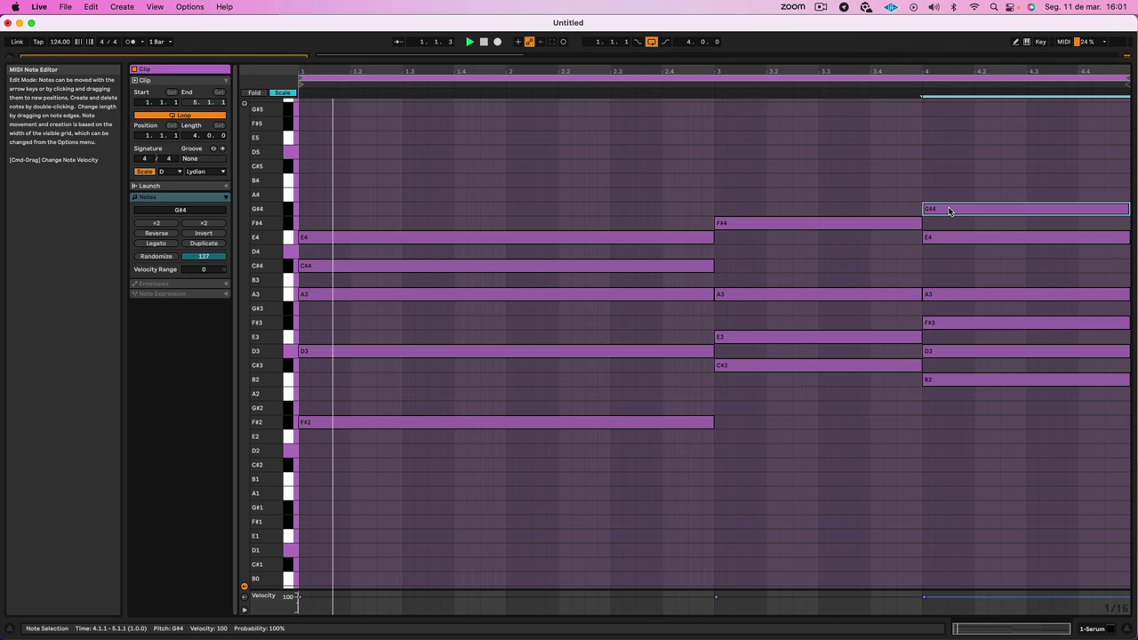
pyautogui.click(695, 85)
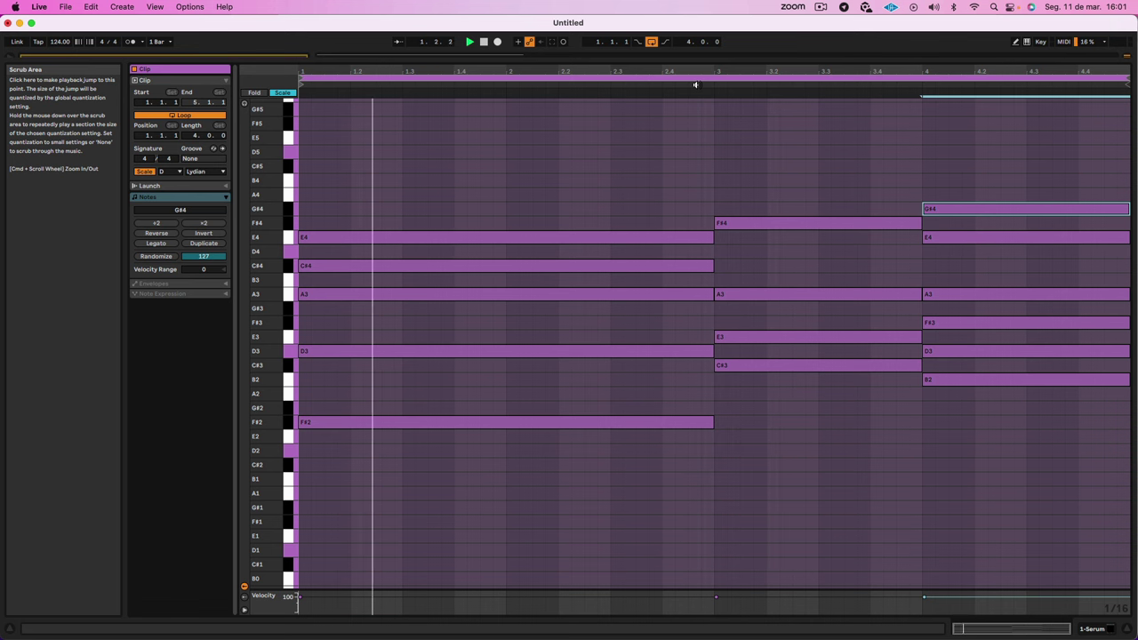
# Step: Duplicate the four-bar Serum clip in the arrangement and extend the loop to 8 bars to cover both clips
pyautogui.moveTo(418, 635)
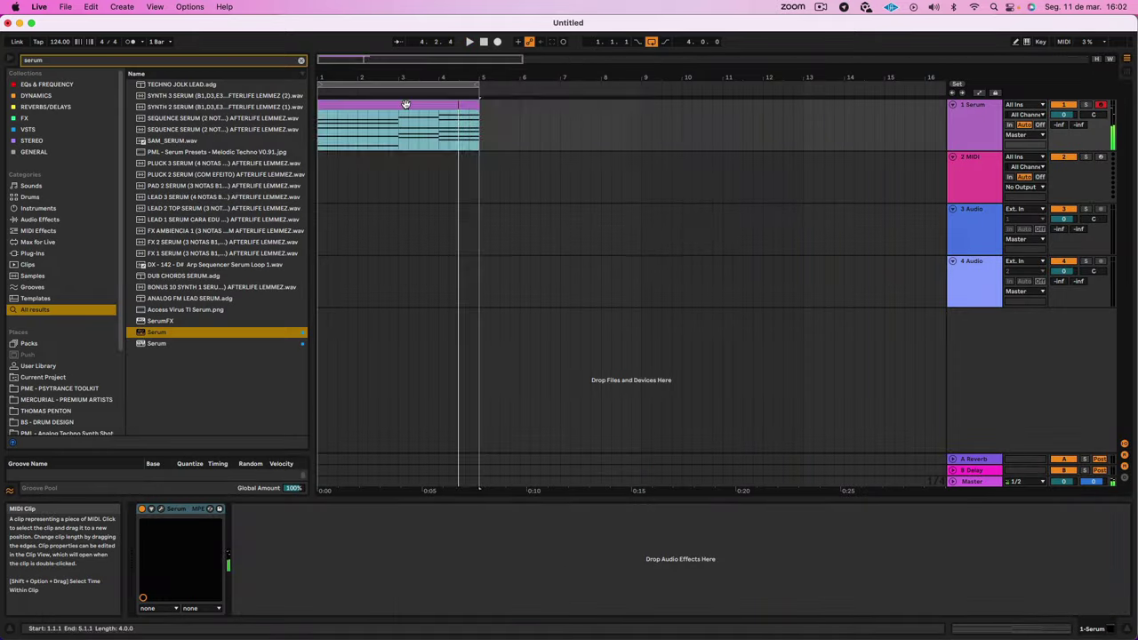
pyautogui.press('super+d')
pyautogui.press('super+a')
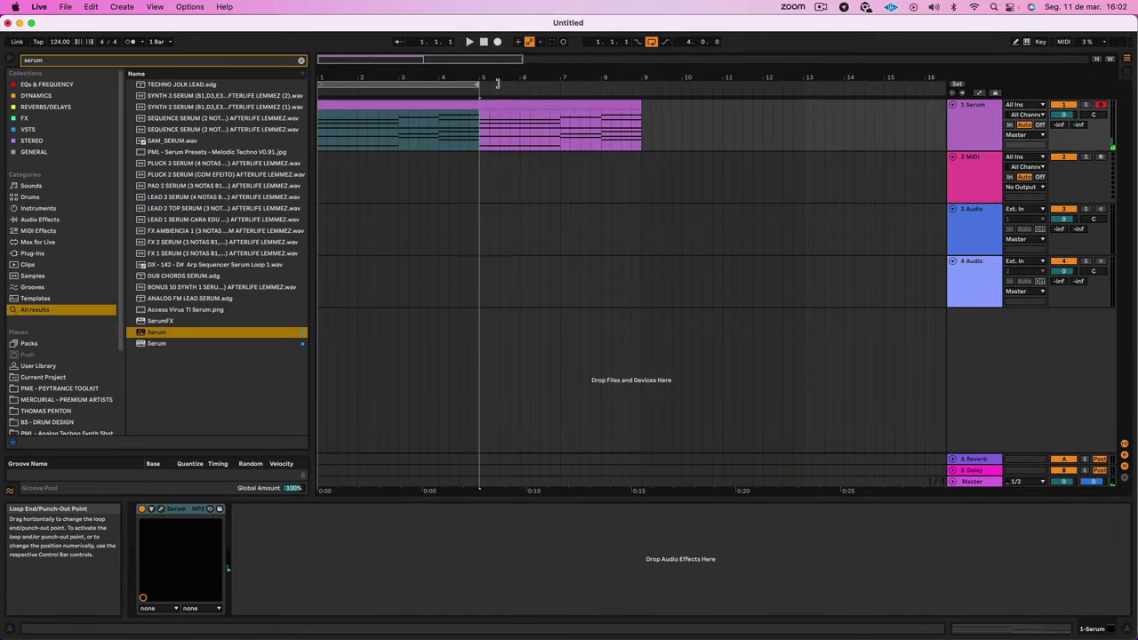
pyautogui.press('super+j')
# Step: Open the second clip, add an A4 on top of its second chord, and play the result
pyautogui.doubleClick(599, 105)
pyautogui.press('space')
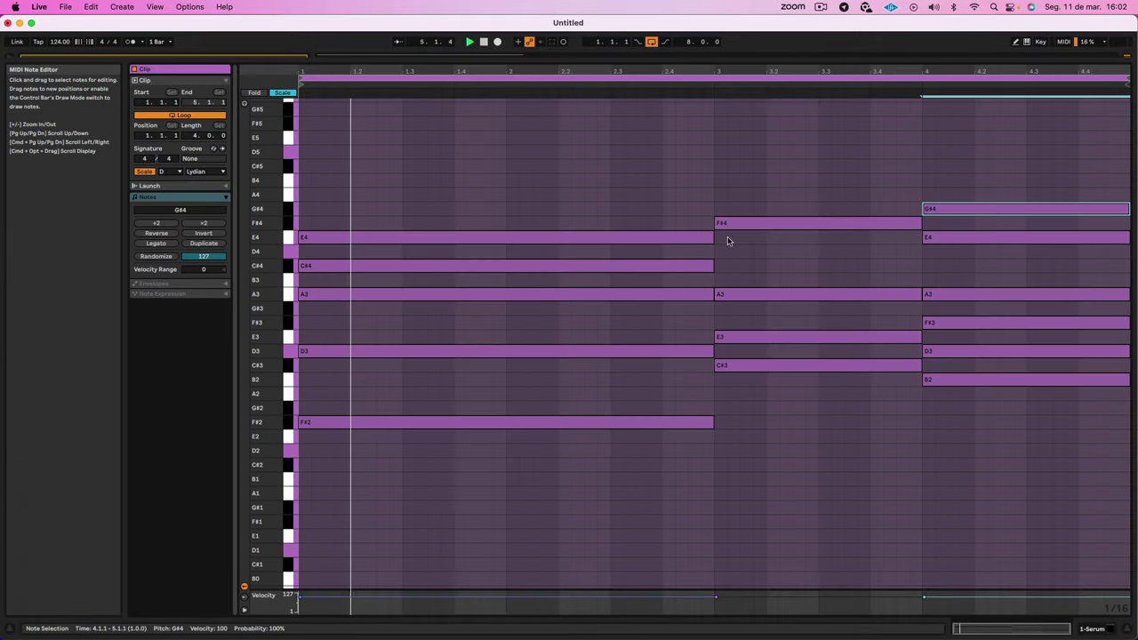
pyautogui.moveTo(770, 225); pyautogui.dragTo(769, 181)
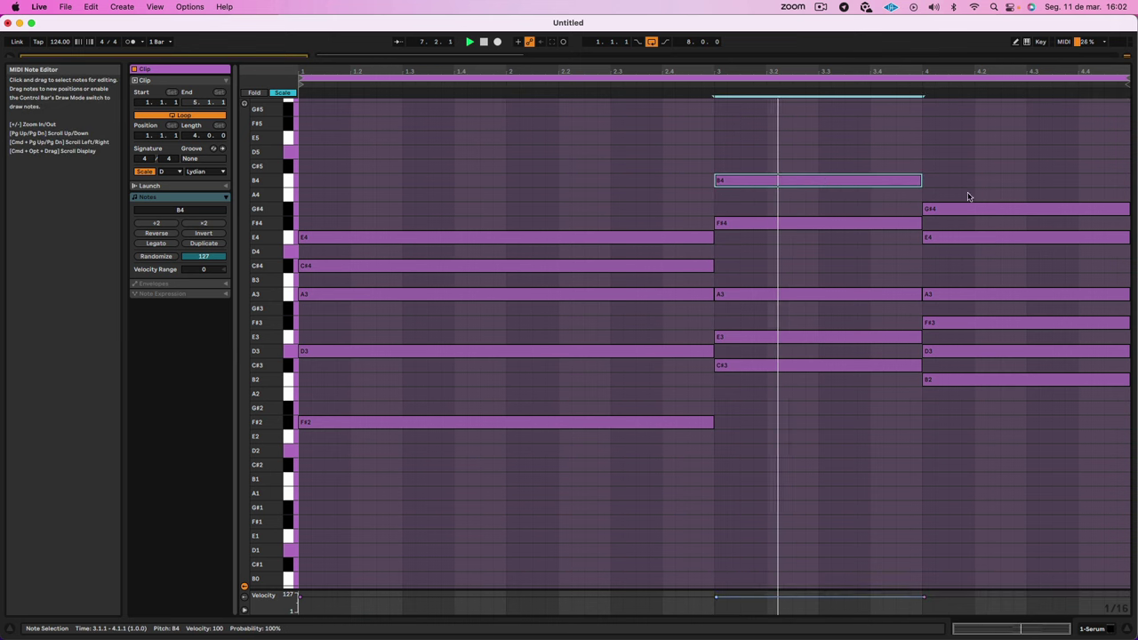
pyautogui.moveTo(838, 183); pyautogui.dragTo(838, 195)
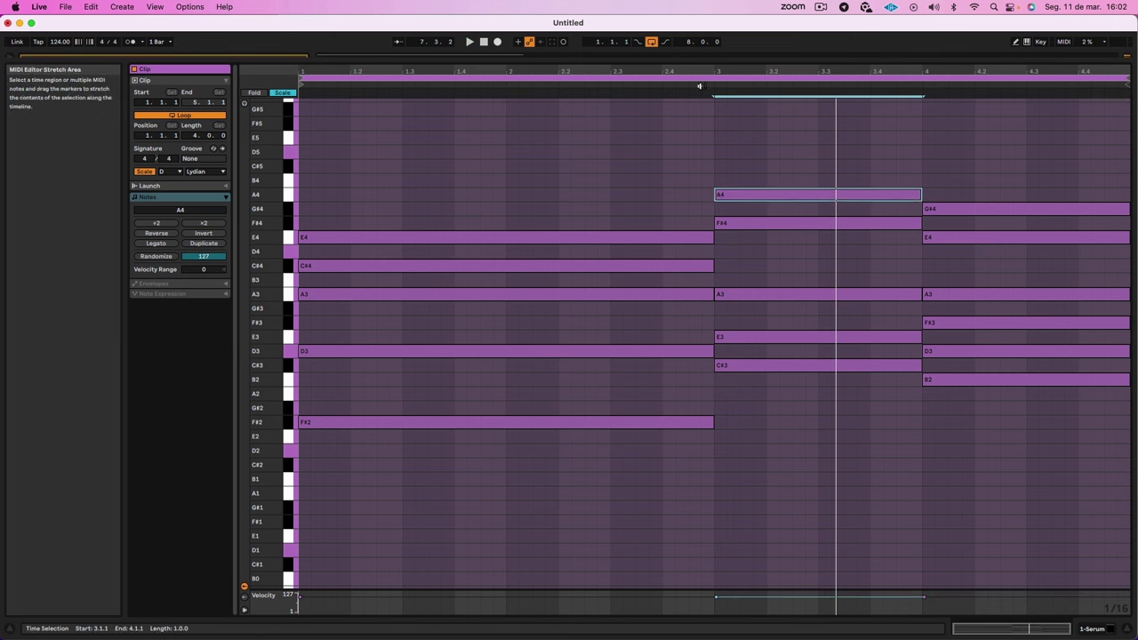
pyautogui.press('space')
pyautogui.click(948, 208)
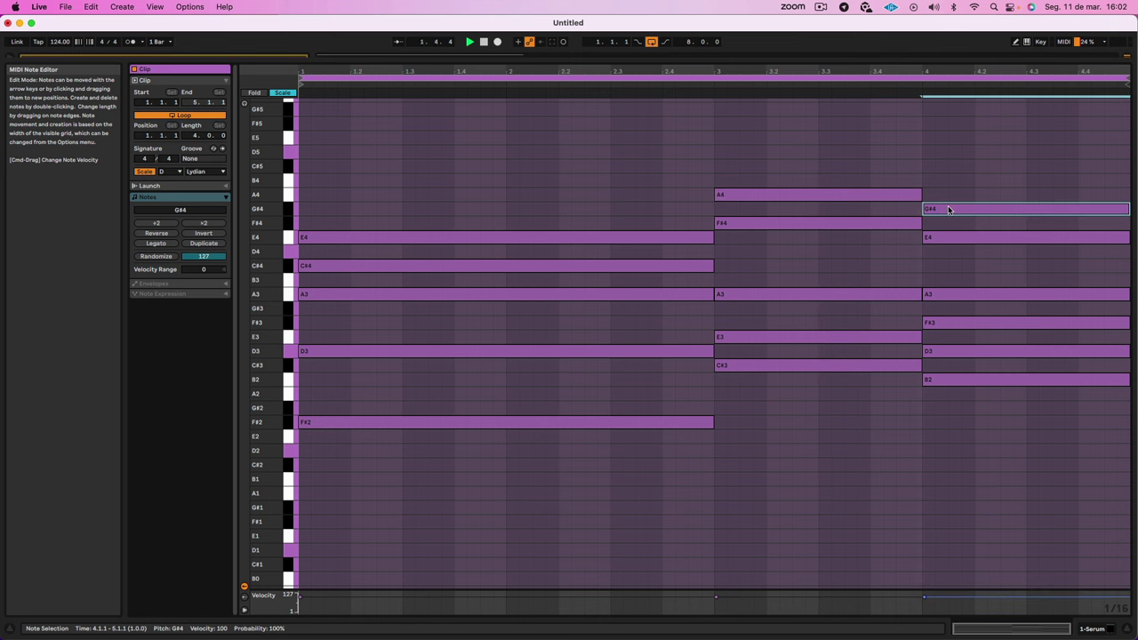
# Step: Switch to ChatGPT and request a different last chord for the second part that creates tension, realization and a feeling of return
pyautogui.press('super+alt+e')
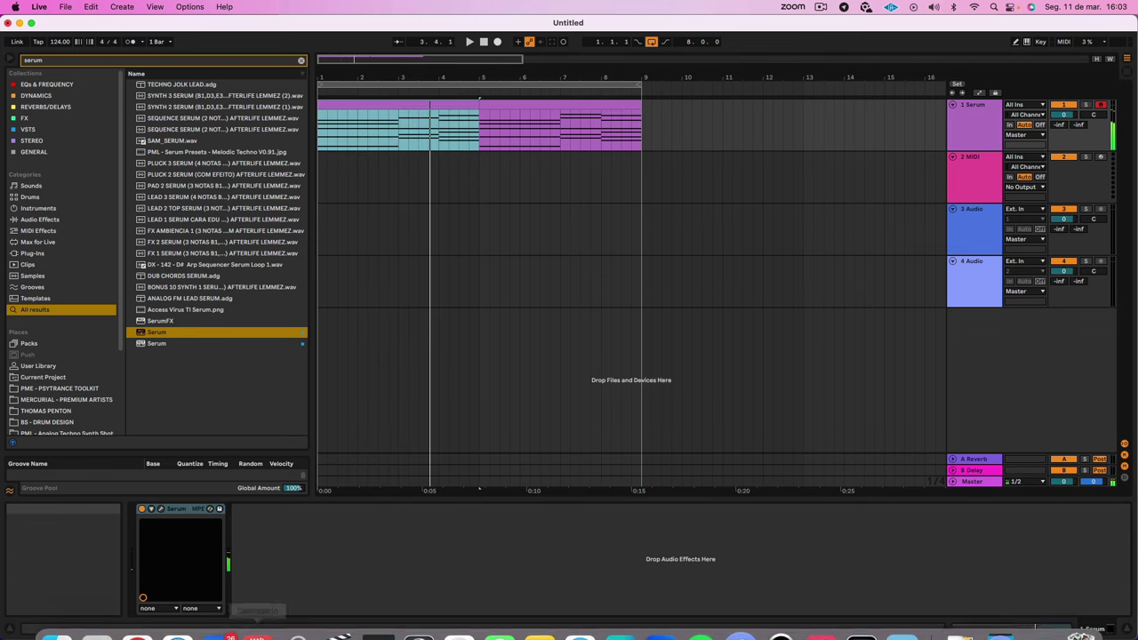
pyautogui.click(138, 610)
pyautogui.press('Escape')
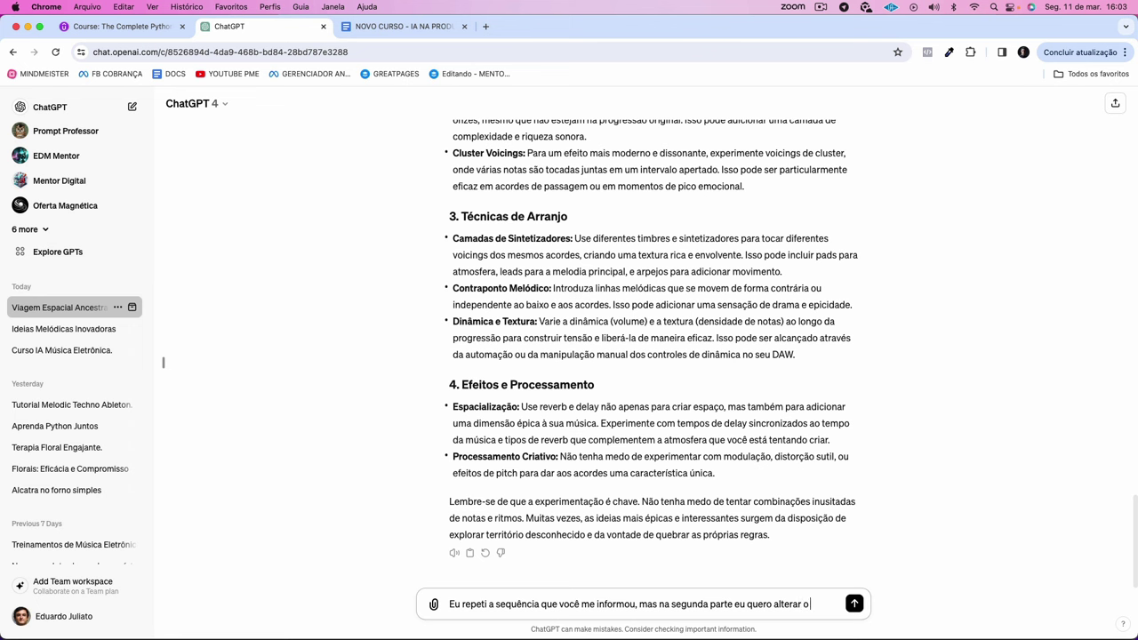
pyautogui.write('imo acord')
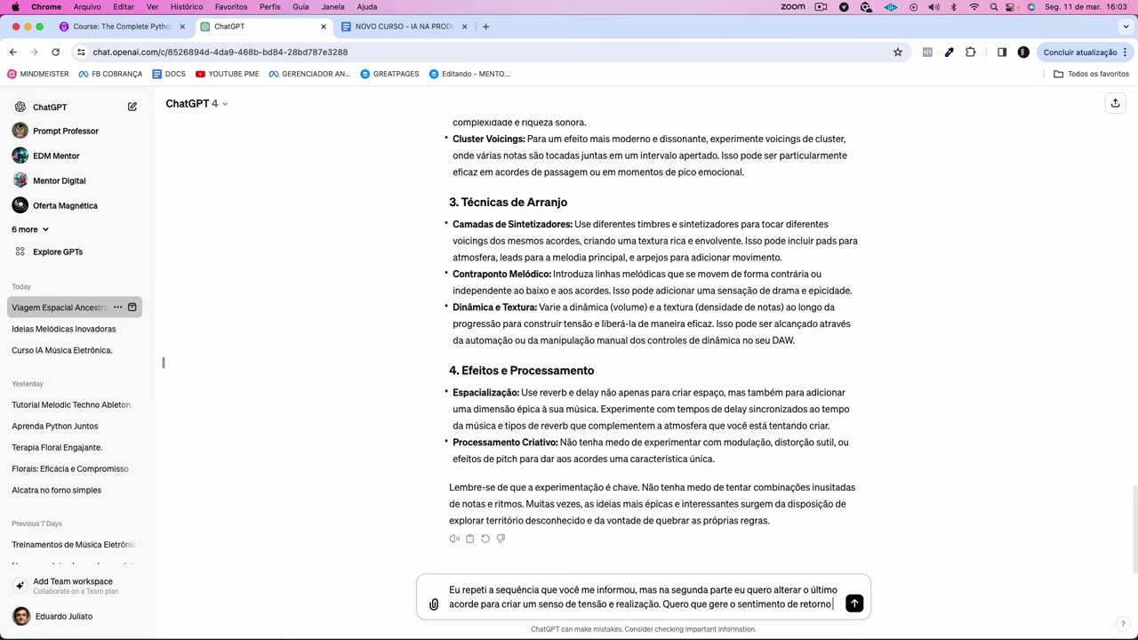
pyautogui.write('nota')
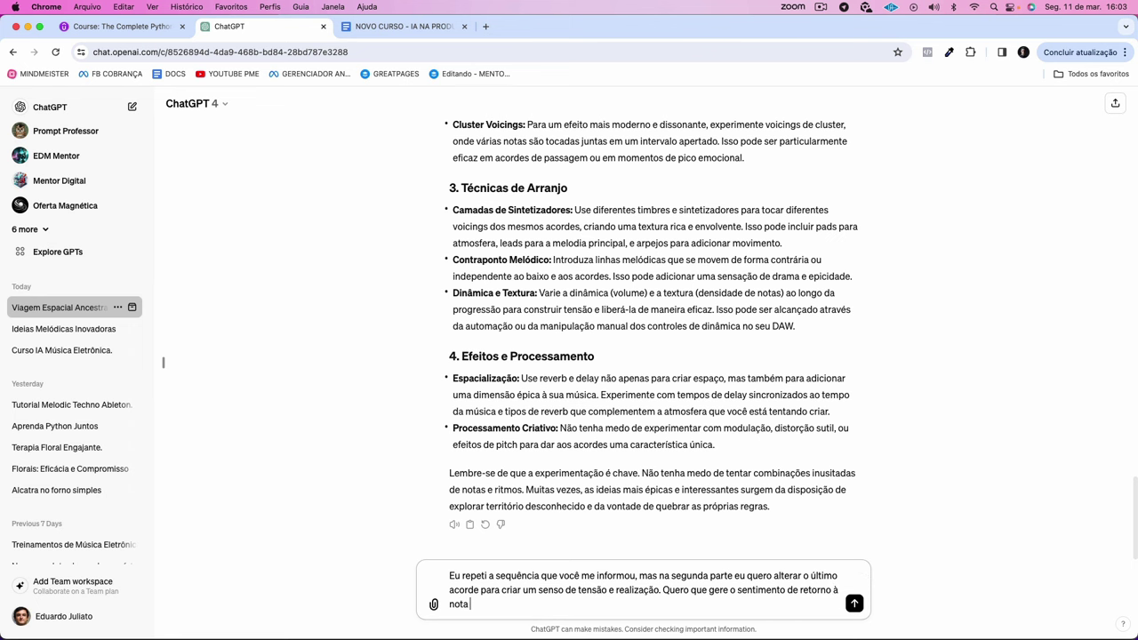
pyautogui.press('BackSpace')
pyautogui.press('BackSpace')
pyautogui.press('BackSpace')
pyautogui.write('ao')
pyautogui.press('Return')
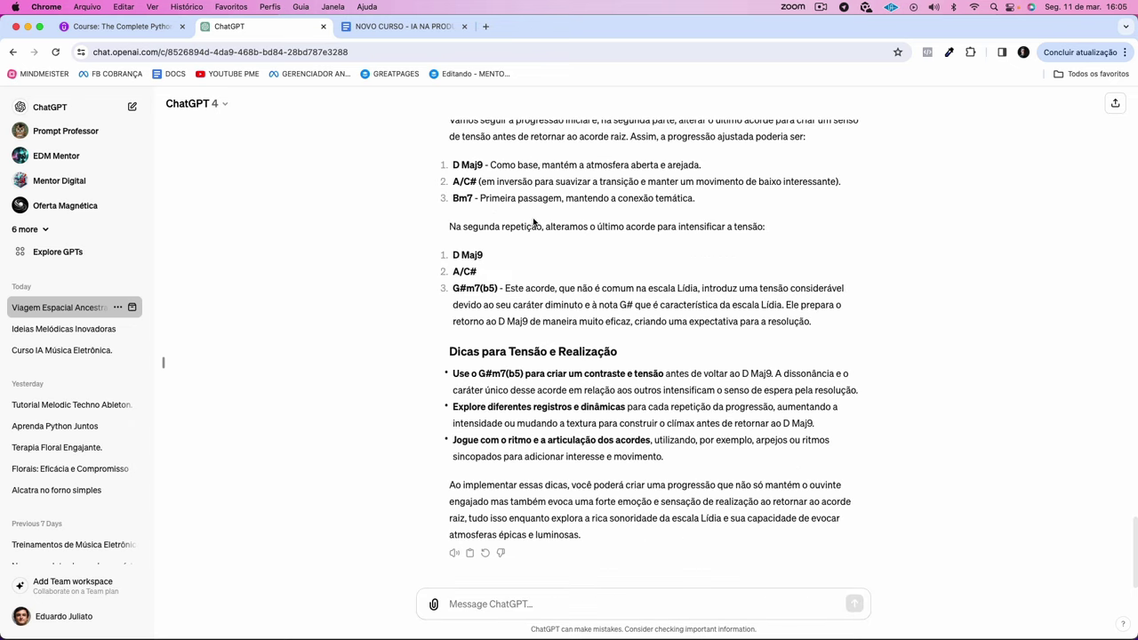
# Step: Examine ChatGPT's suggested second repetition, focusing on the G#m7(b5) chord and how it prepares the return to D Maj9
pyautogui.moveTo(542, 226); pyautogui.dragTo(693, 228)
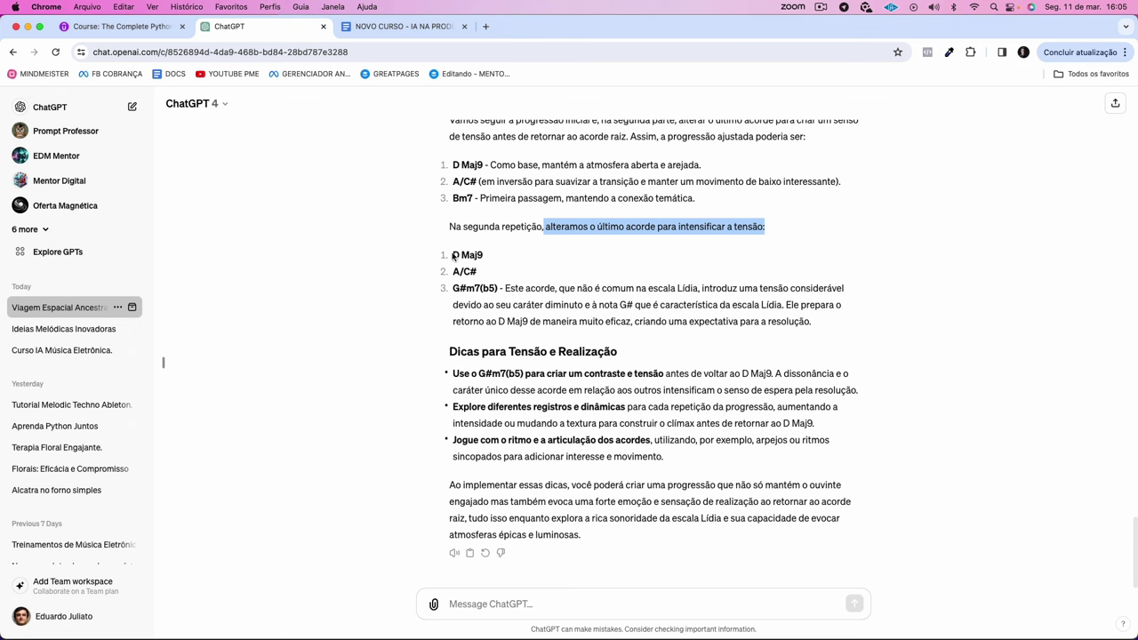
pyautogui.moveTo(452, 288); pyautogui.dragTo(504, 288)
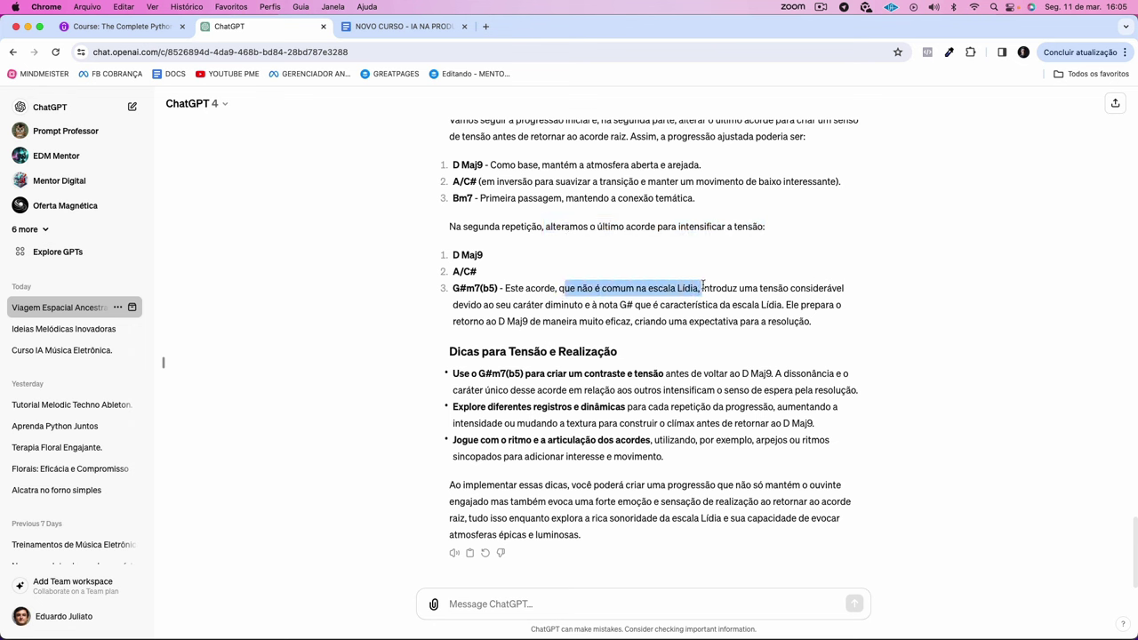
pyautogui.moveTo(702, 287); pyautogui.dragTo(625, 305)
pyautogui.click(474, 314)
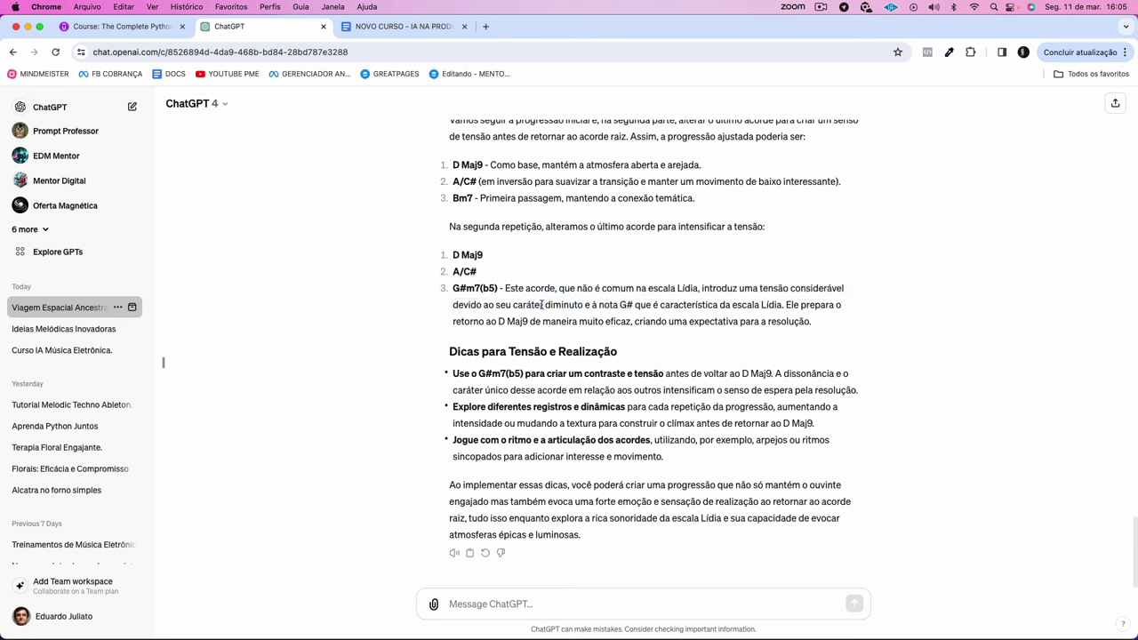
pyautogui.moveTo(625, 305); pyautogui.dragTo(735, 321)
# Step: Ask ChatGPT "G#m7(b5) quais são as notas deste acorde?"
pyautogui.click(503, 287)
pyautogui.press('super+c')
pyautogui.press('super+v')
pyautogui.write('quai')
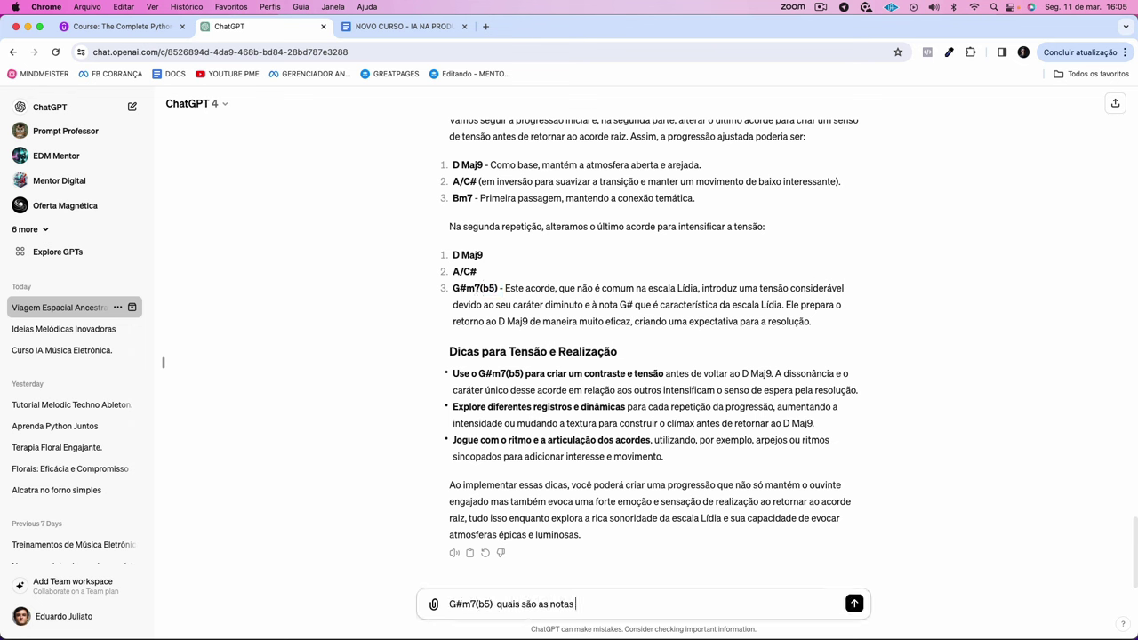
pyautogui.write('s são as notas deste acorde?')
pyautogui.press('Return')
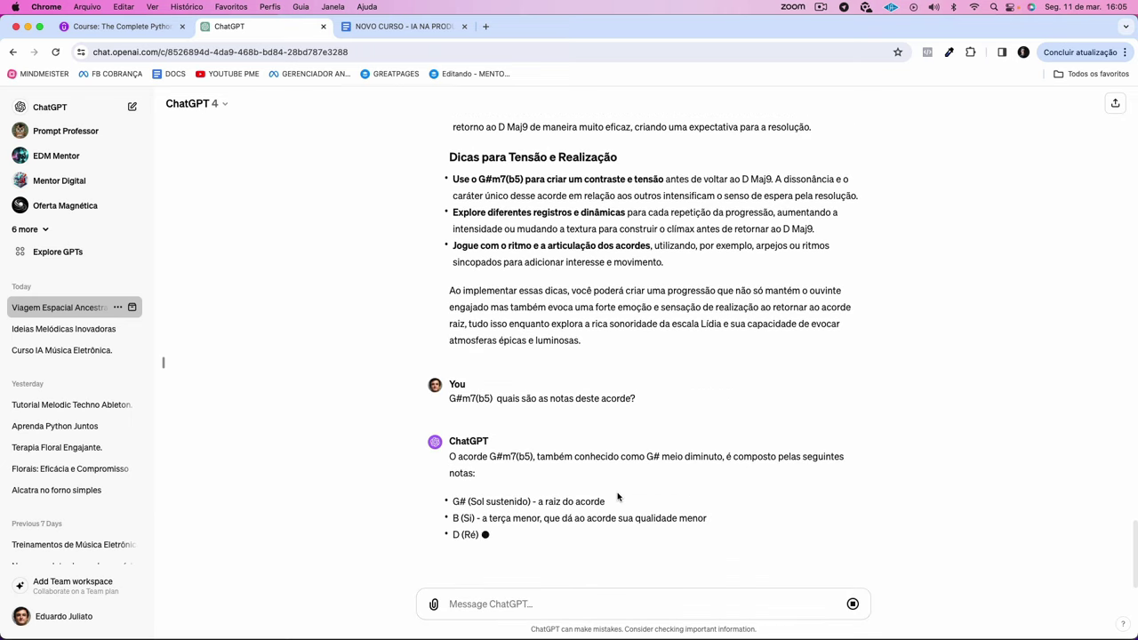
# Step: Switch to Ableton Live, rebuild the second clip's last chord with G#2, B2, D3 and F#3, and play the progression
pyautogui.click(459, 613)
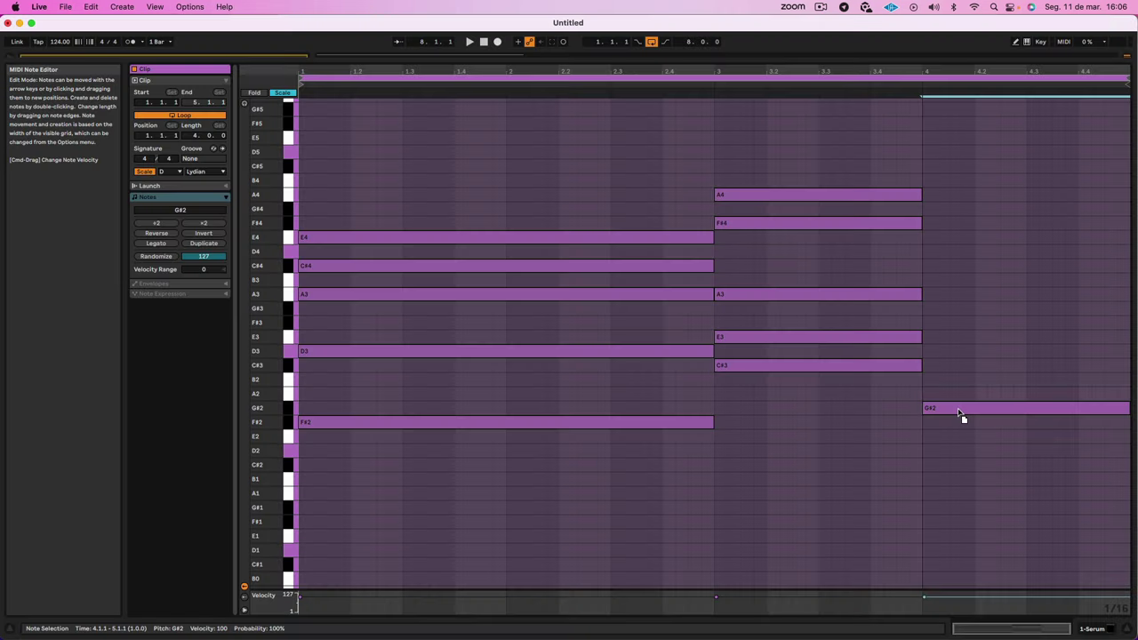
pyautogui.doubleClick(959, 379)
pyautogui.doubleClick(957, 351)
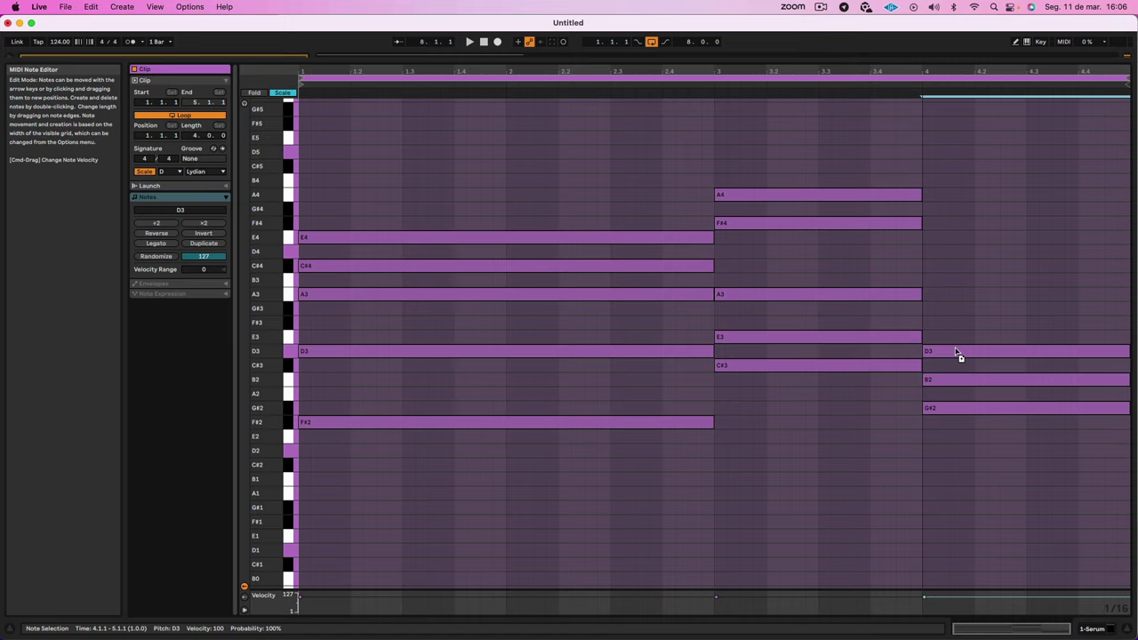
pyautogui.click(482, 618)
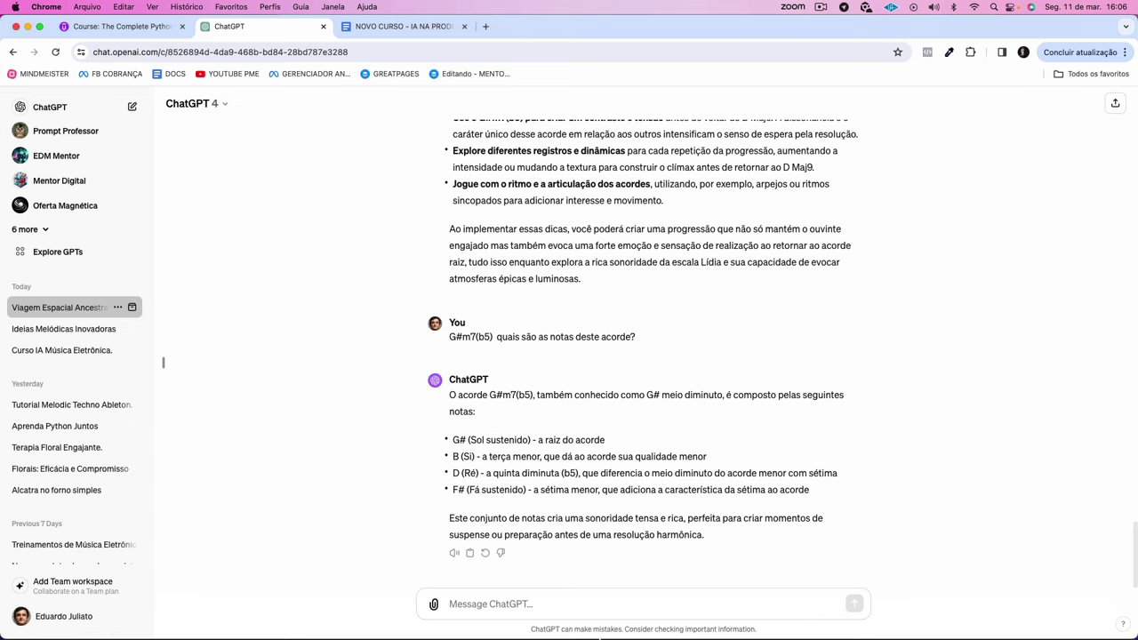
pyautogui.click(376, 614)
pyautogui.doubleClick(996, 322)
pyautogui.scroll(-1, 997, 338)
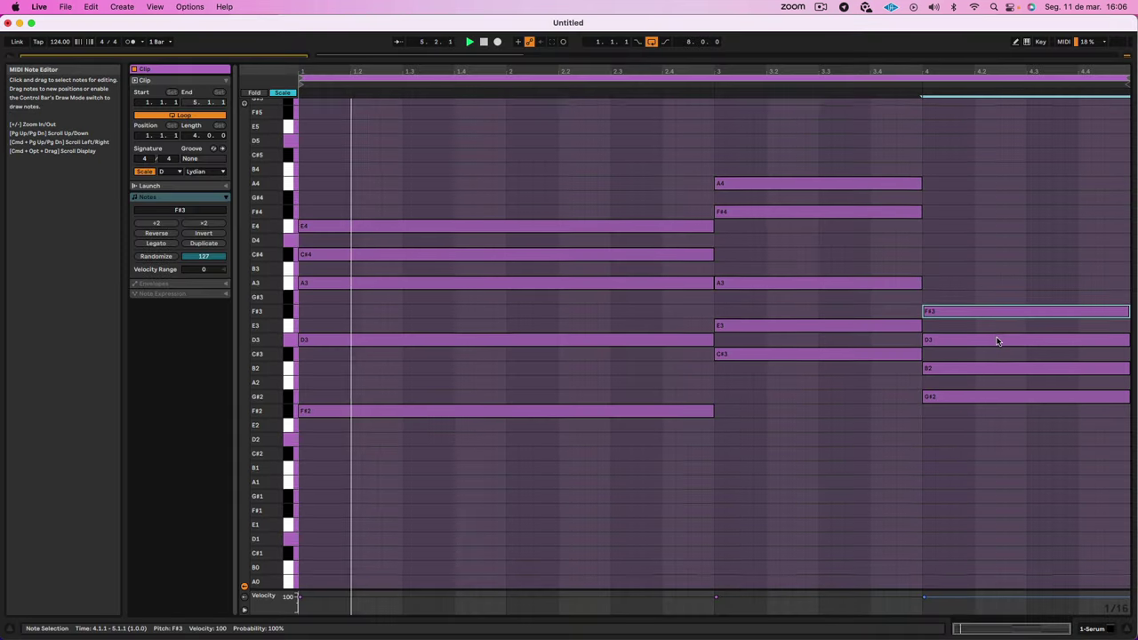
pyautogui.scroll(-2, 997, 341)
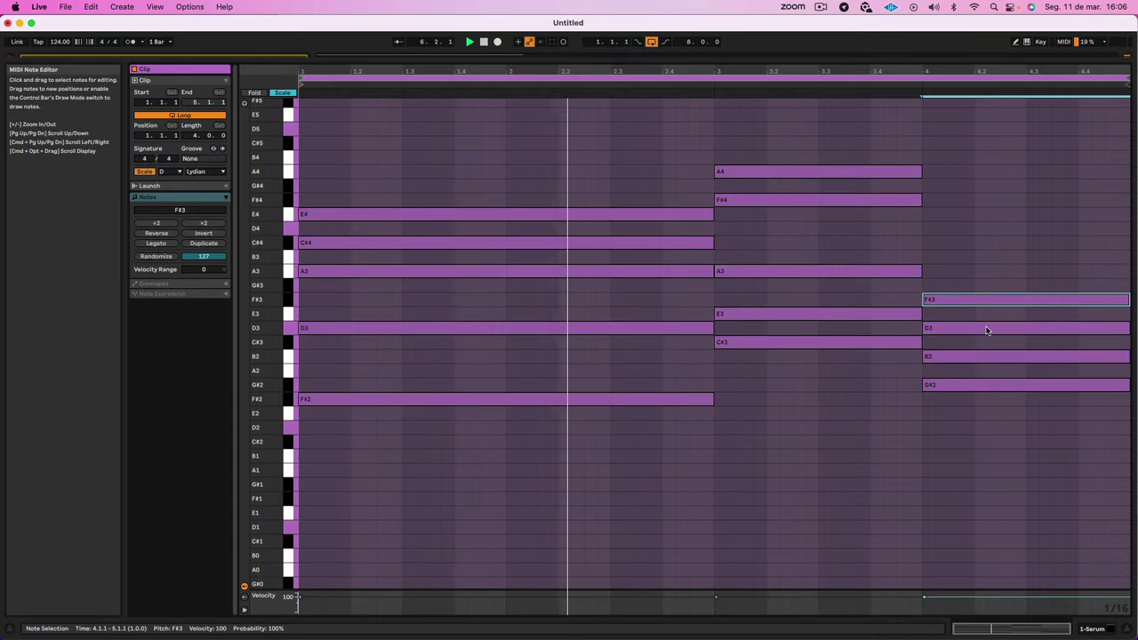
pyautogui.scroll(-1, 986, 329)
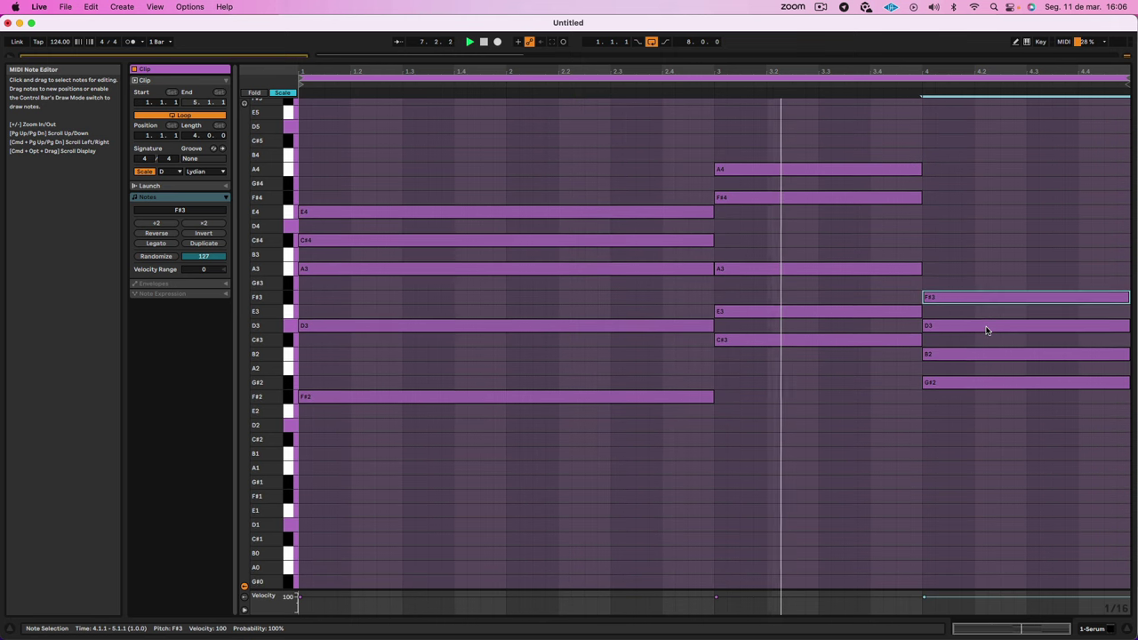
pyautogui.scroll(1, 976, 328)
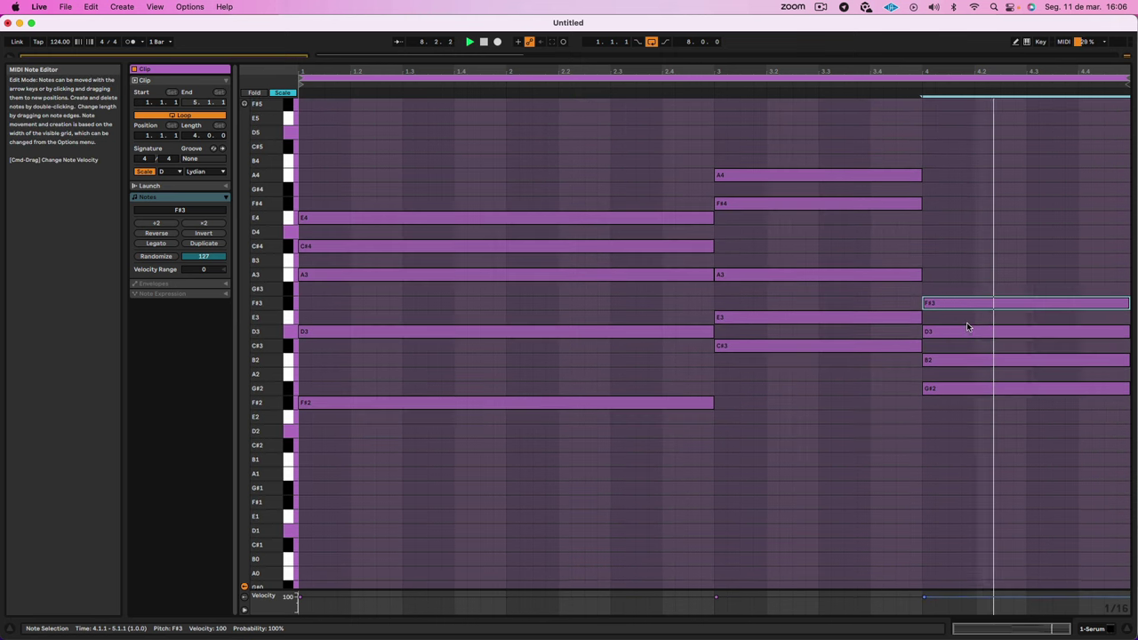
# Step: Raise the last chord's D3 to D4 and its B2 to B4, playing the progression after each change
pyautogui.click(967, 329)
pyautogui.scroll(2, 973, 337)
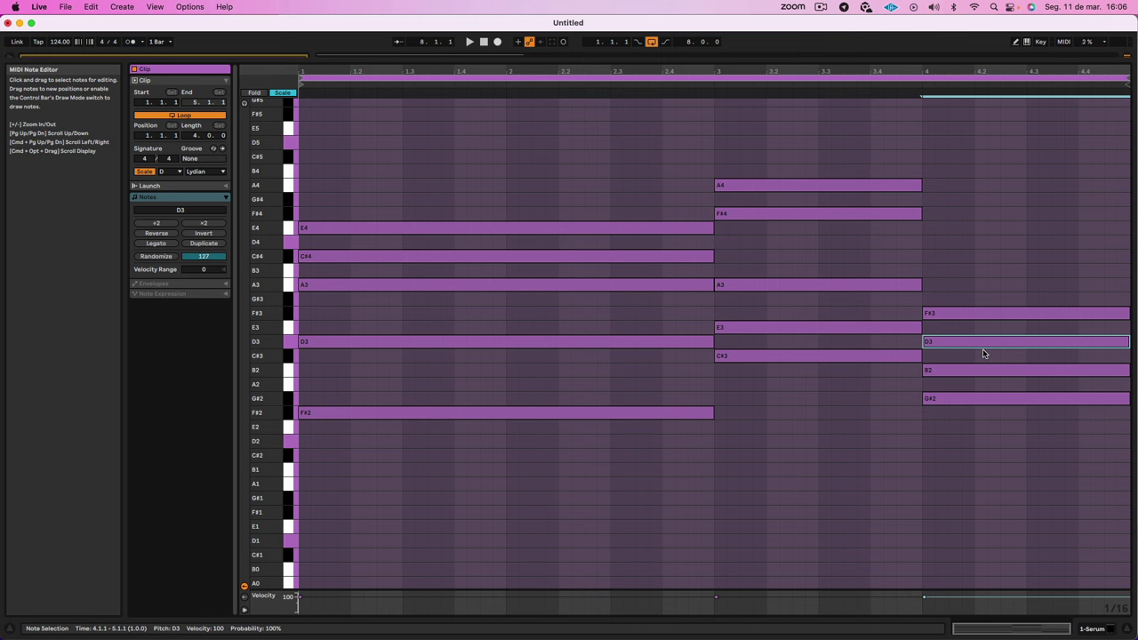
pyautogui.hotkey('shift', 'Up')
pyautogui.press('space')
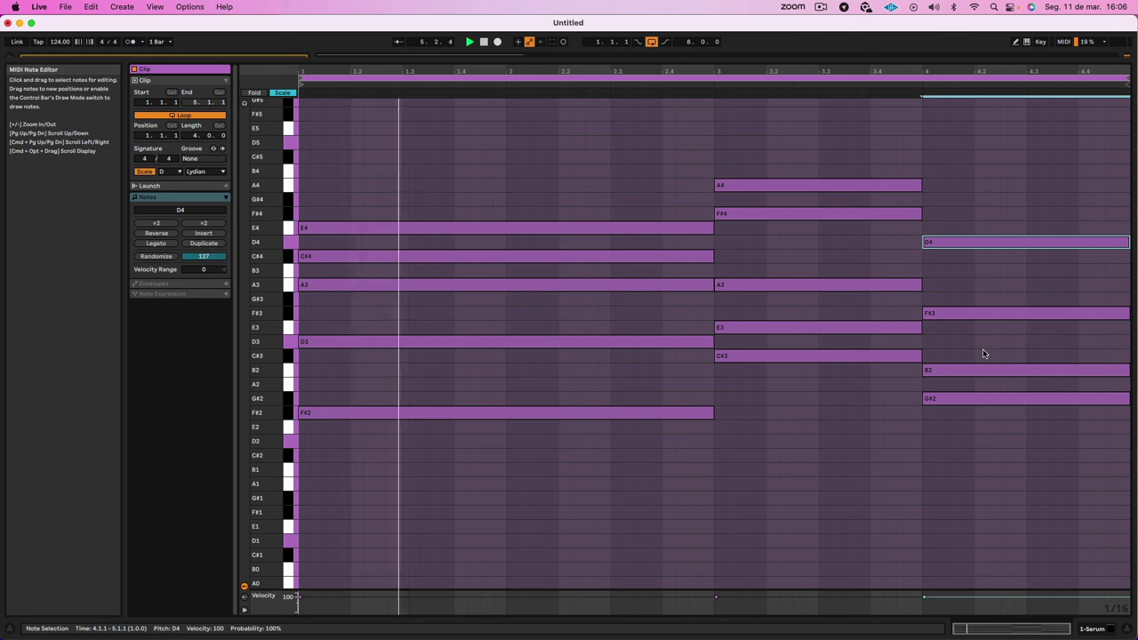
pyautogui.scroll(-1, 979, 359)
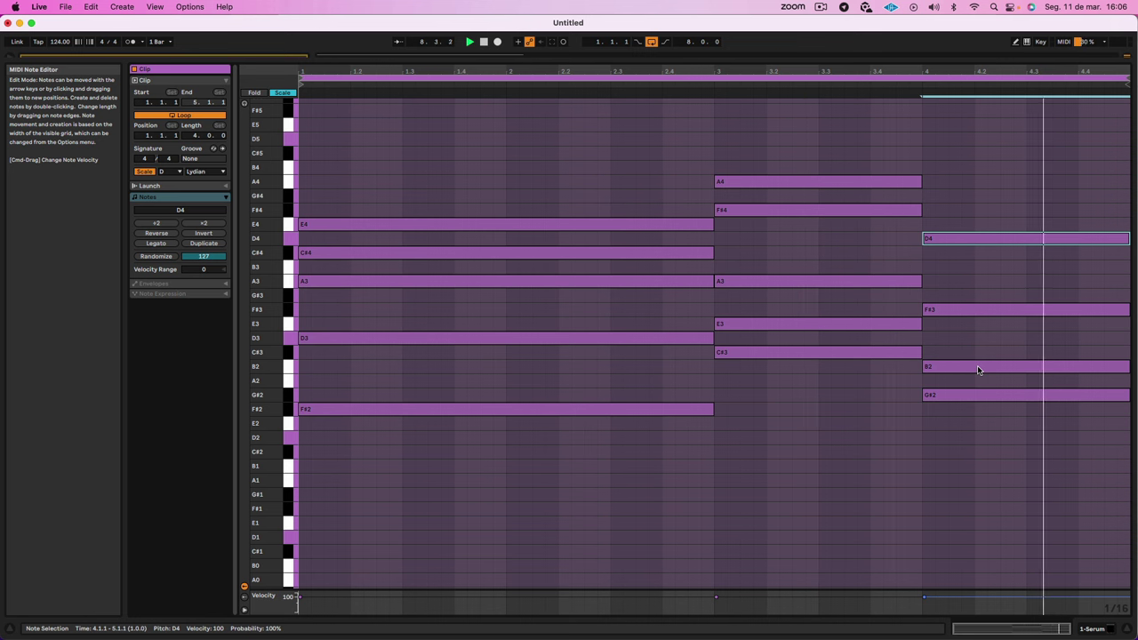
pyautogui.click(978, 368)
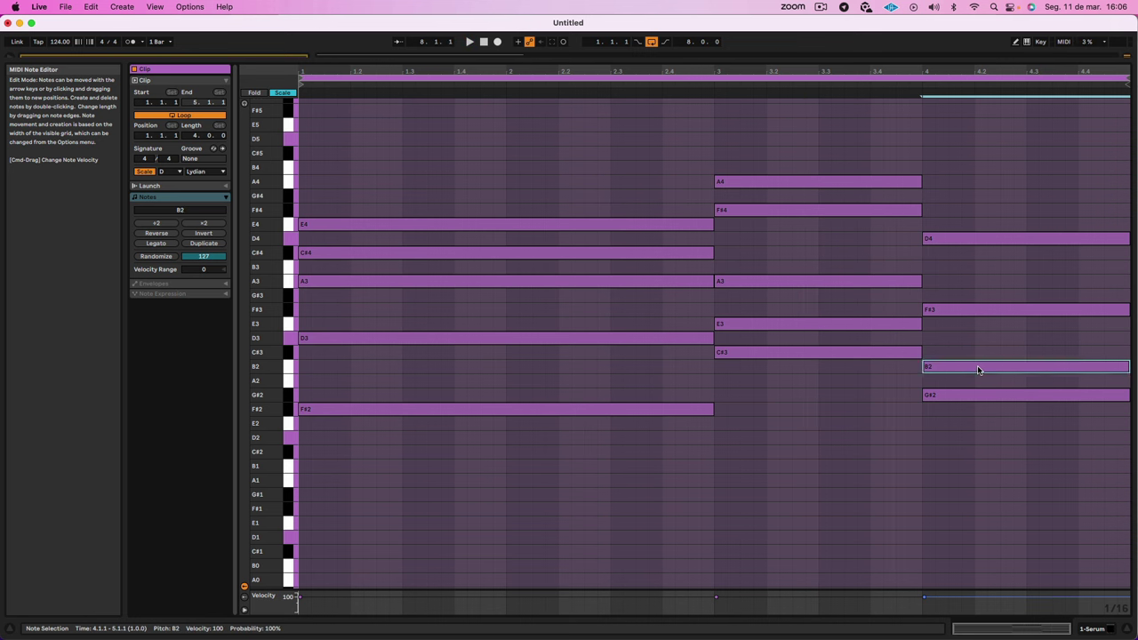
pyautogui.hotkey('shift', 'Up')
pyautogui.hotkey('shift', 'Up')
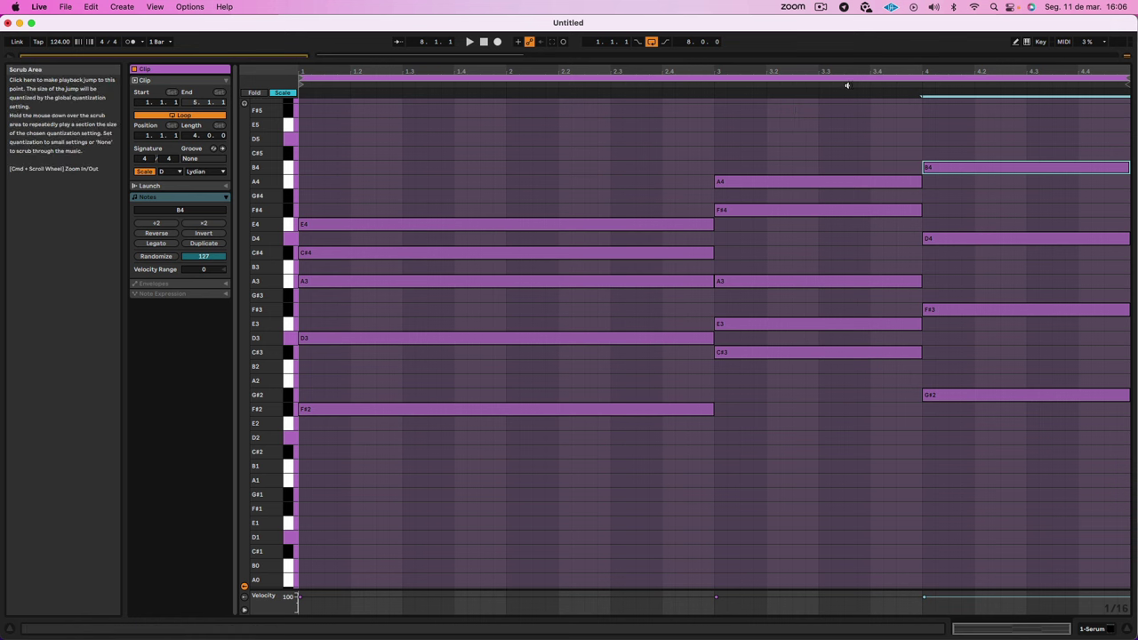
pyautogui.click(847, 85)
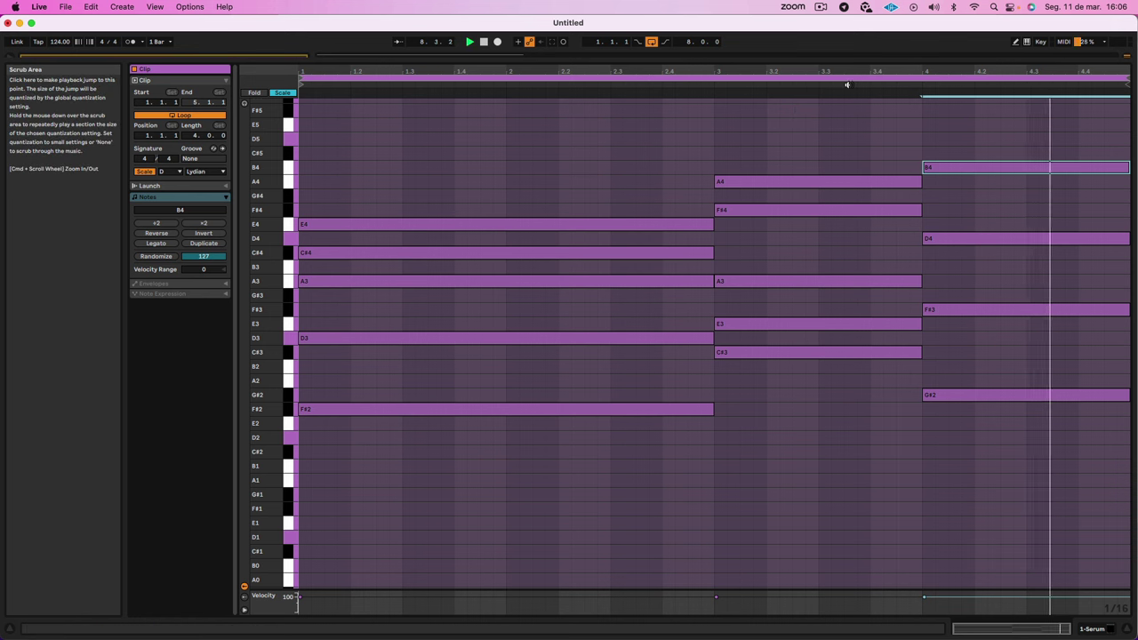
# Step: Move the last chord's G#2 up to G#3 and its F#3 down to F#2, auditioning each voicing
pyautogui.click(1008, 395)
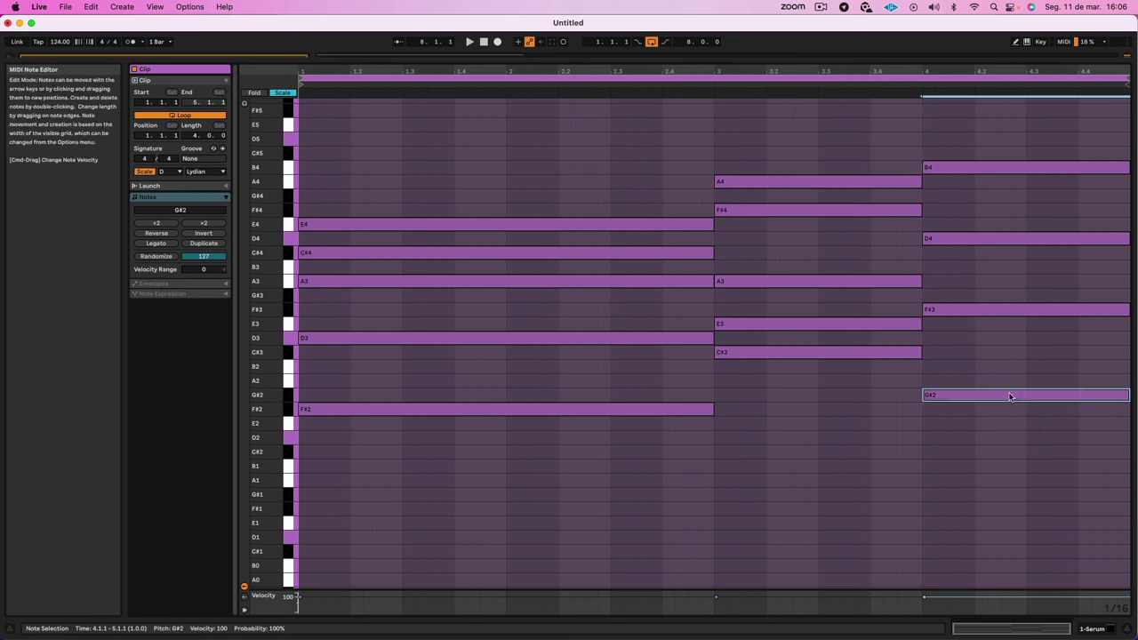
pyautogui.hotkey('shift', 'Up')
pyautogui.click(894, 84)
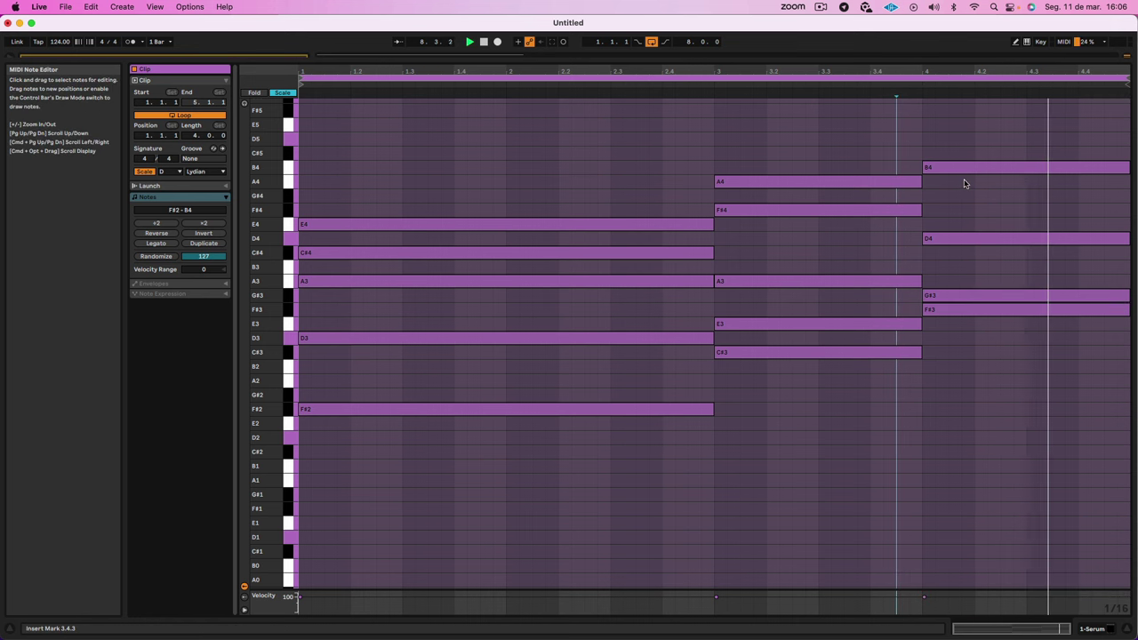
pyautogui.click(976, 300)
pyautogui.click(975, 311)
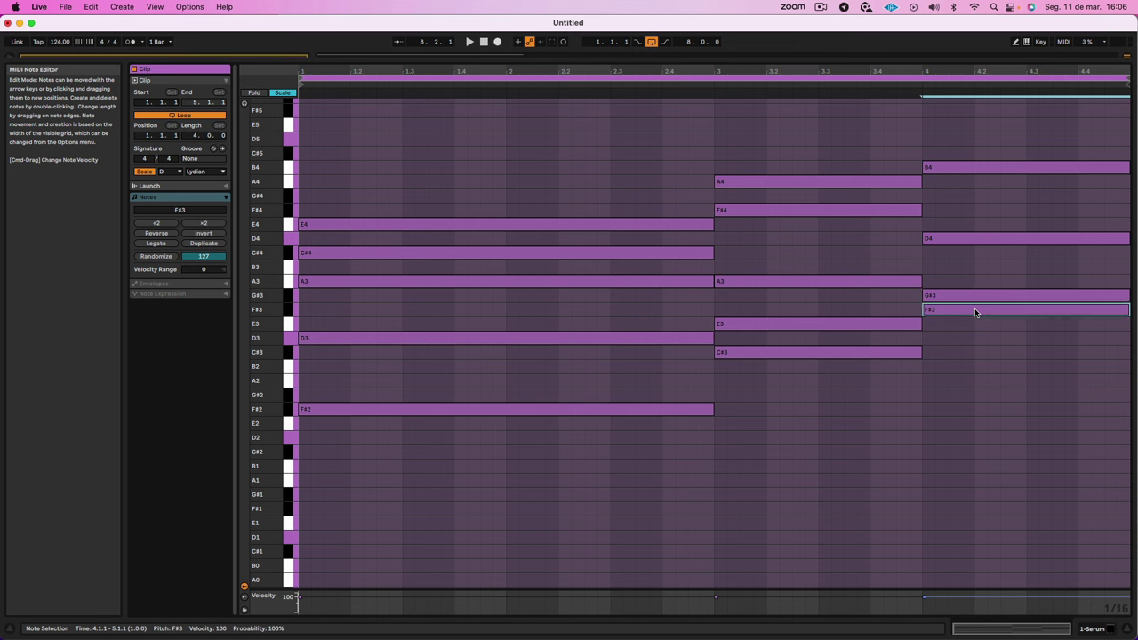
pyautogui.hotkey('shift', 'Down')
pyautogui.click(863, 93)
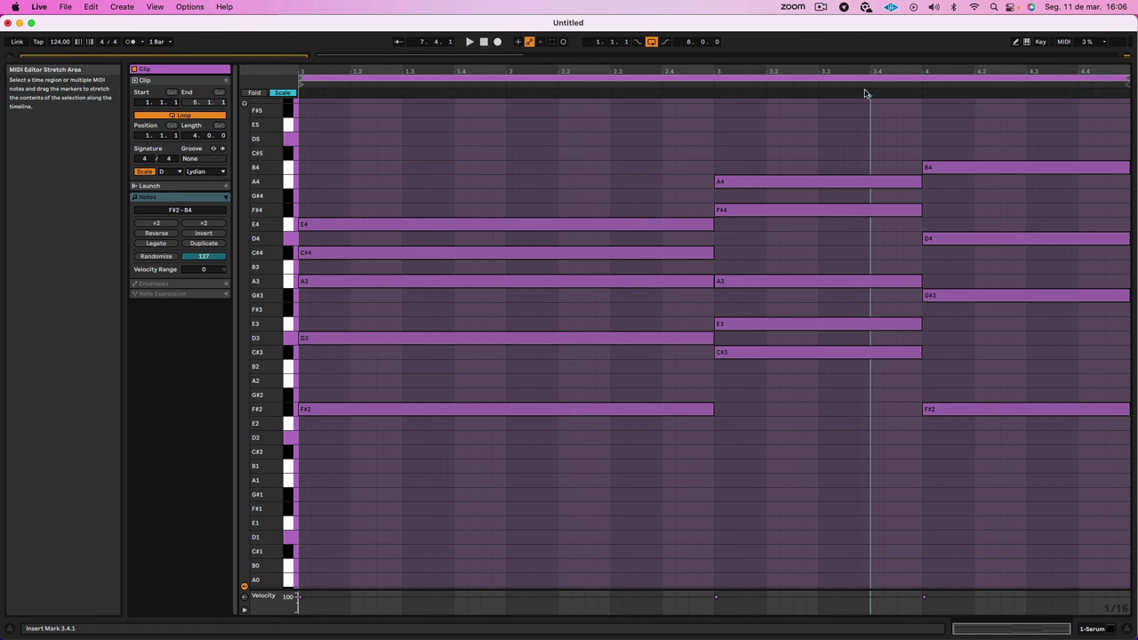
pyautogui.click(864, 83)
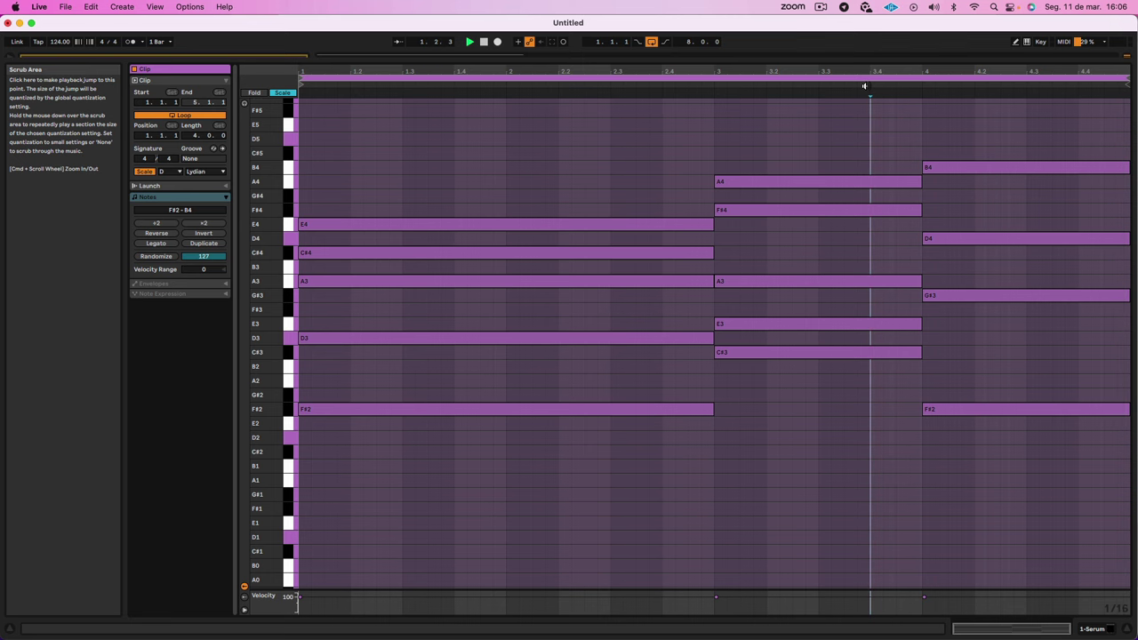
# Step: Return to the arrangement and select both chord clips on the Serum track
pyautogui.hotkey('shift', 'Tab')
pyautogui.click(560, 118)
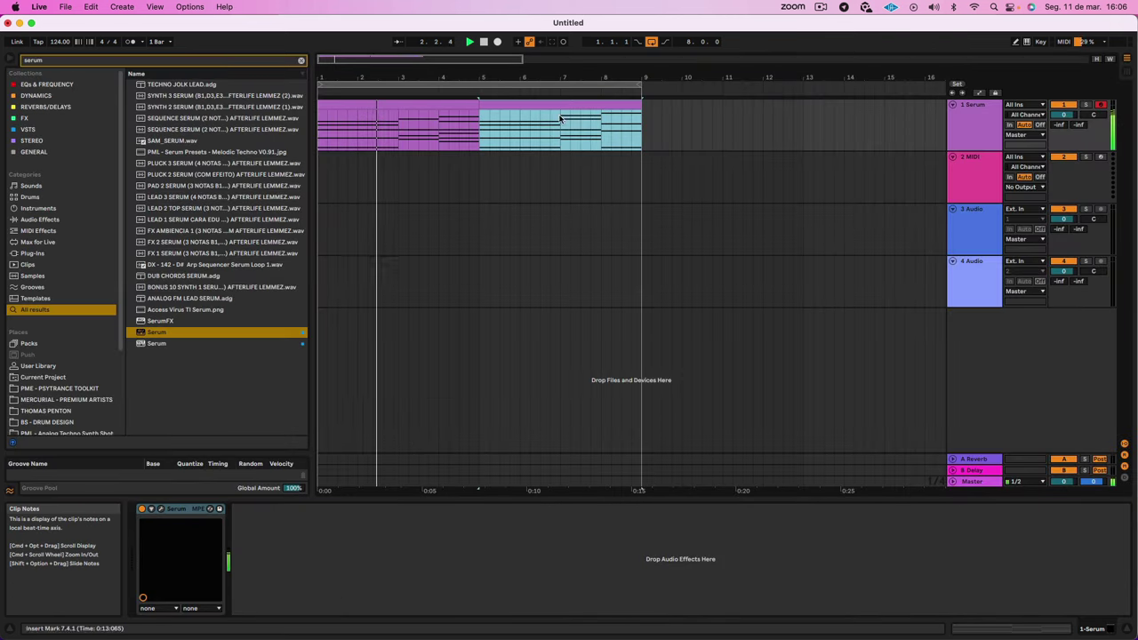
pyautogui.keyDown('shift'); pyautogui.click(400, 106); pyautogui.keyUp('shift')
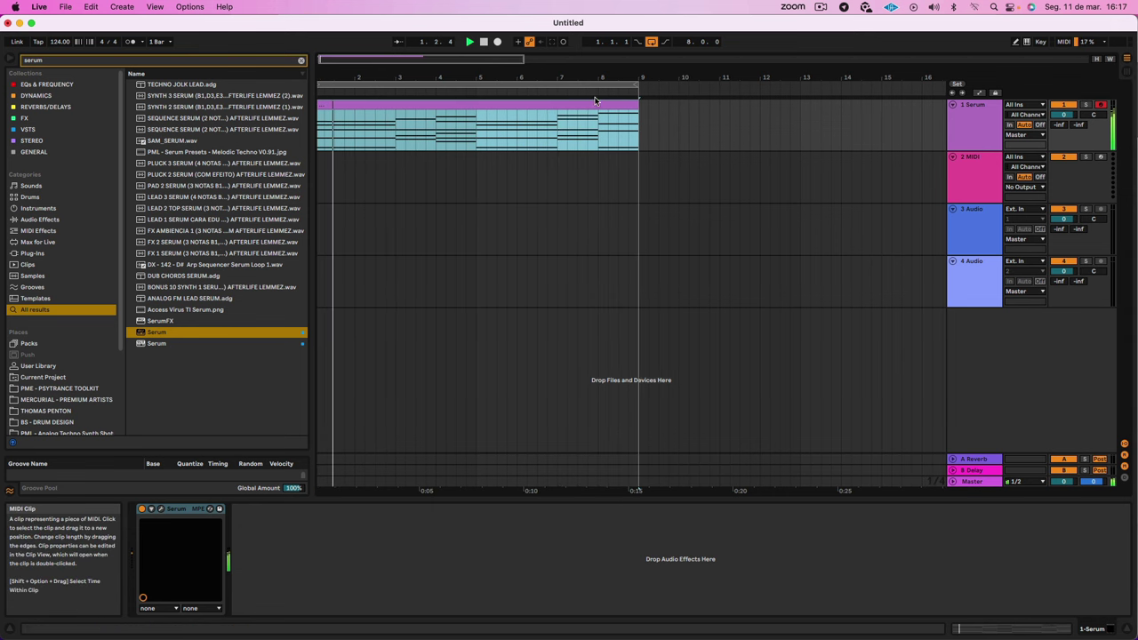
# Step: Switch to ChatGPT in Chrome and examine the "Floresta Bioluminescente" theme's suggestions for timbres, arrangements and atmospheric pads
pyautogui.moveTo(211, 636)
pyautogui.click(137, 612)
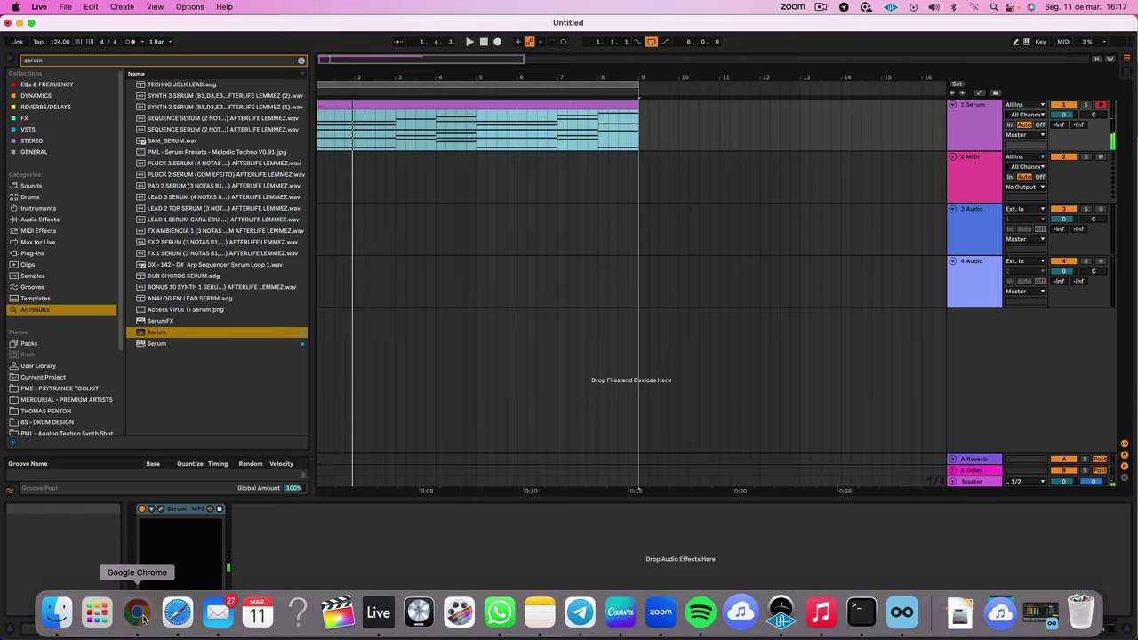
pyautogui.scroll(10, 738, 409)
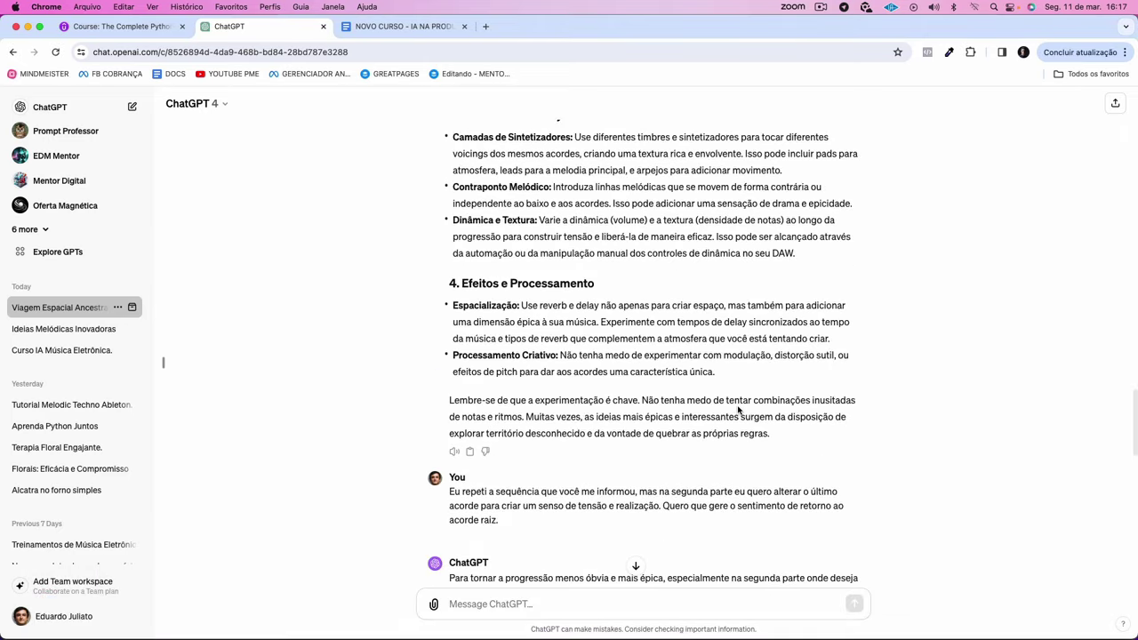
pyautogui.scroll(5, 738, 410)
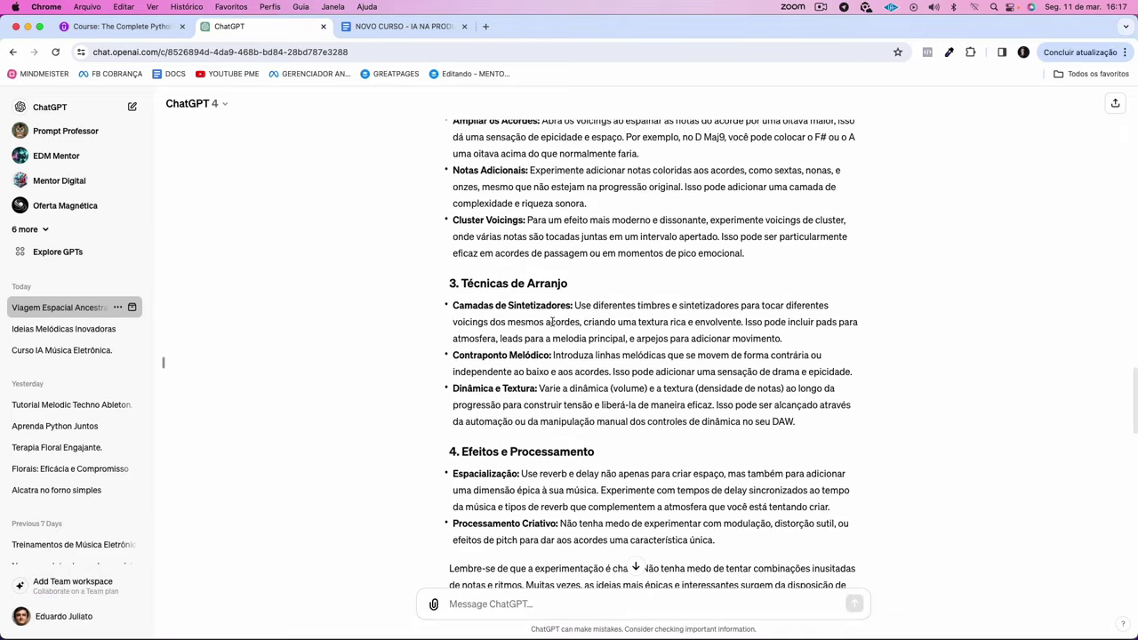
pyautogui.scroll(2, 587, 307)
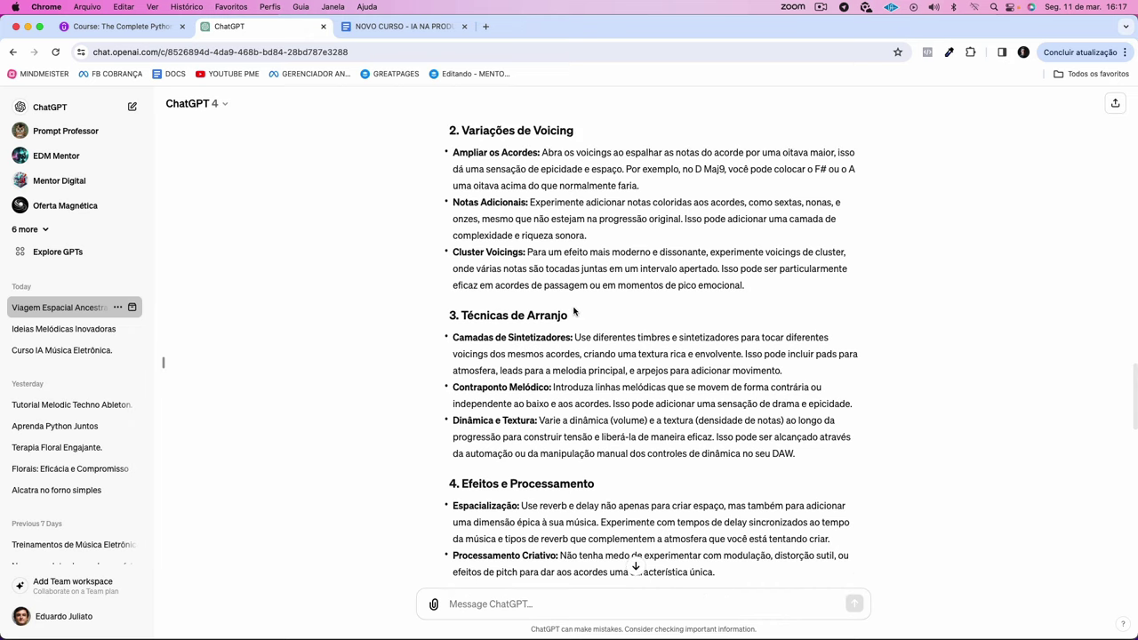
pyautogui.scroll(15, 573, 311)
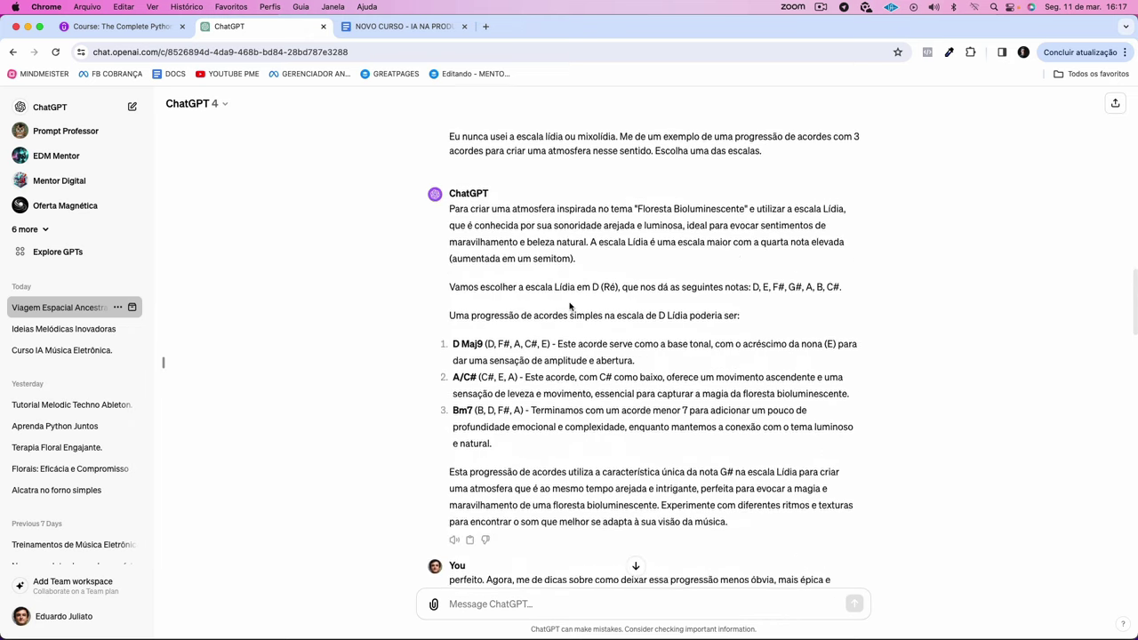
pyautogui.scroll(15, 570, 307)
pyautogui.scroll(-5, 569, 303)
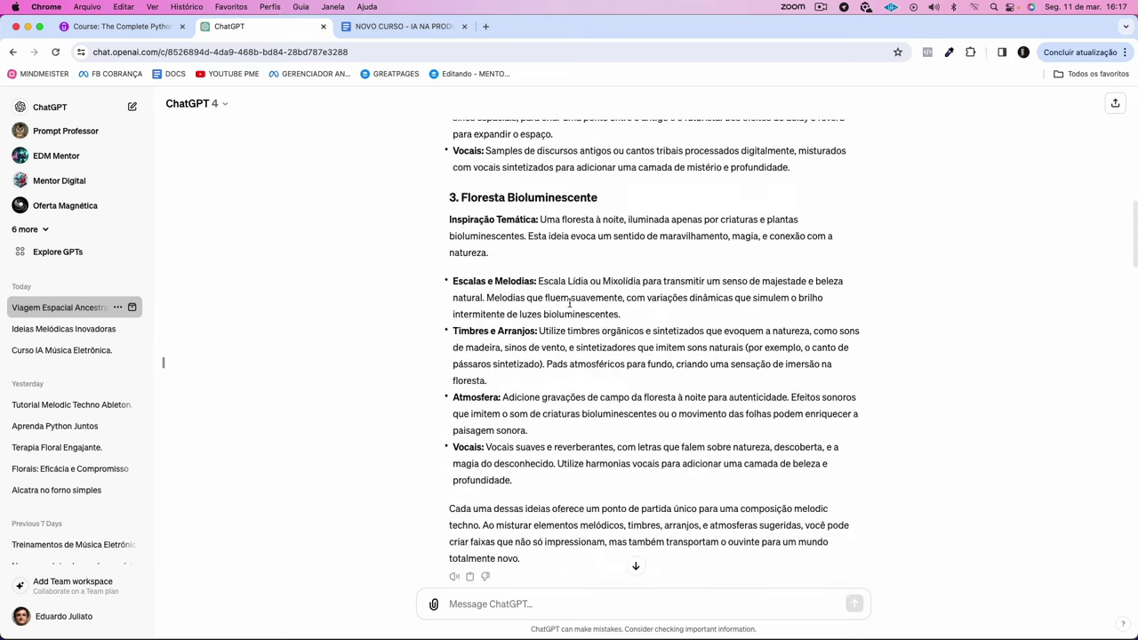
pyautogui.moveTo(536, 331); pyautogui.dragTo(680, 342)
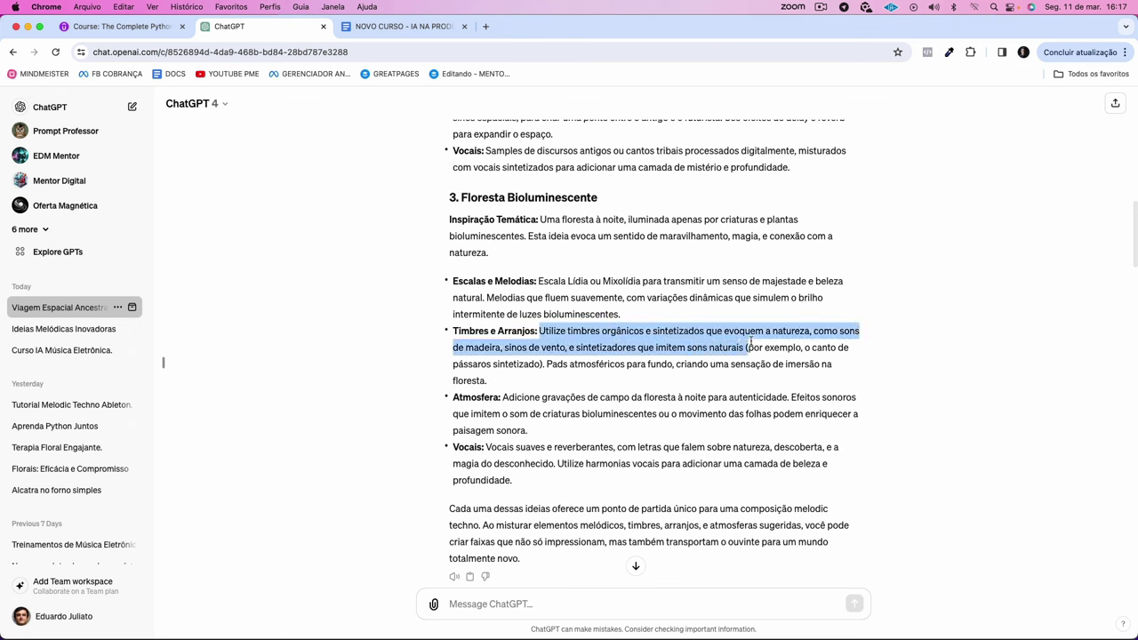
pyautogui.moveTo(749, 343); pyautogui.dragTo(728, 382)
pyautogui.click(712, 382)
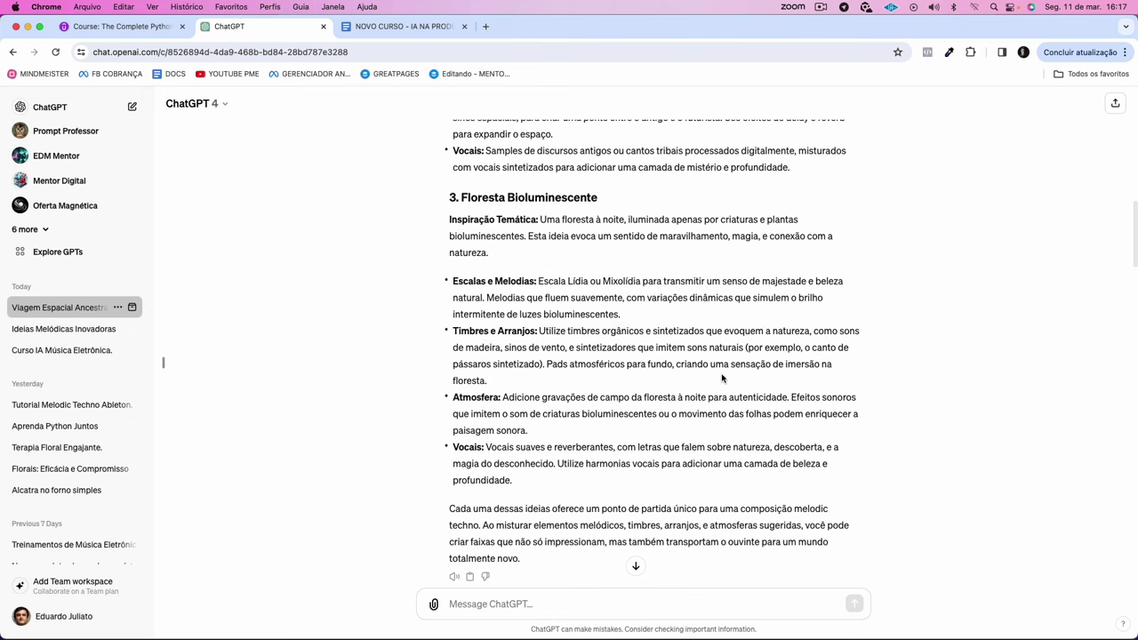
pyautogui.scroll(-3, 722, 377)
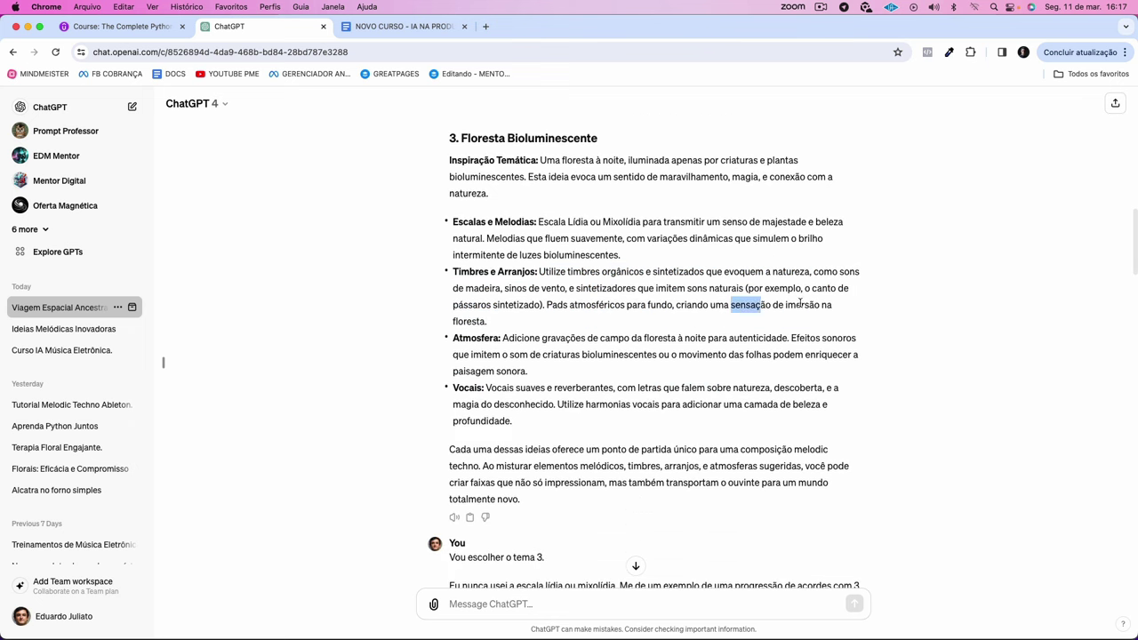
# Step: Ask ChatGPT "Agora quero um exemplo de melodia simples ou arpejo para essa progressão de acordes"
pyautogui.scroll(-15, 772, 353)
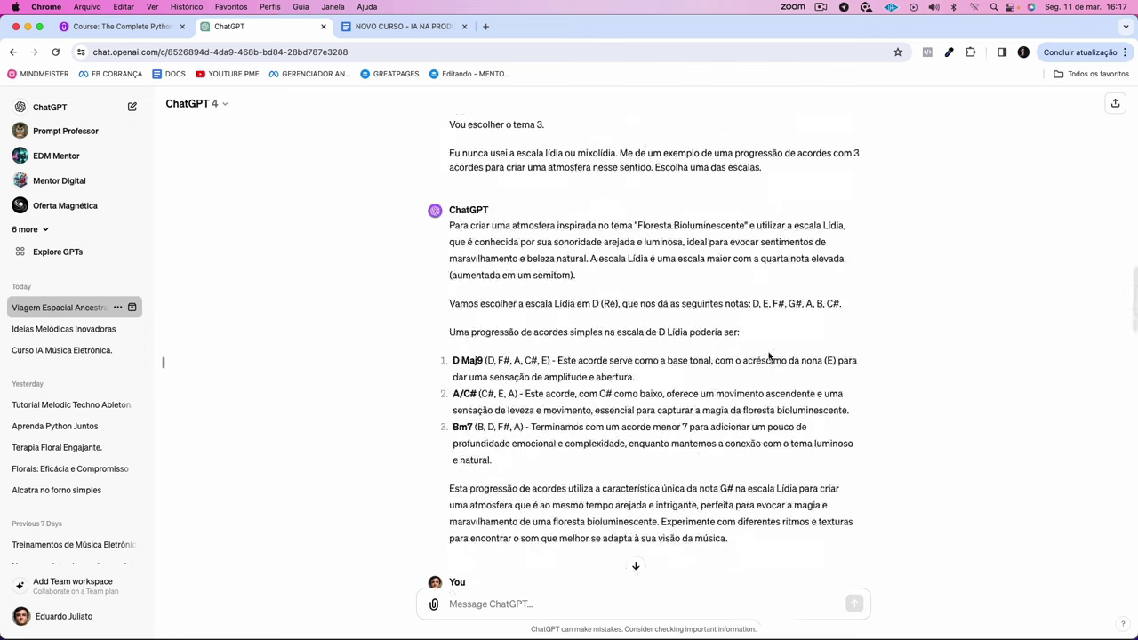
pyautogui.moveTo(631, 613)
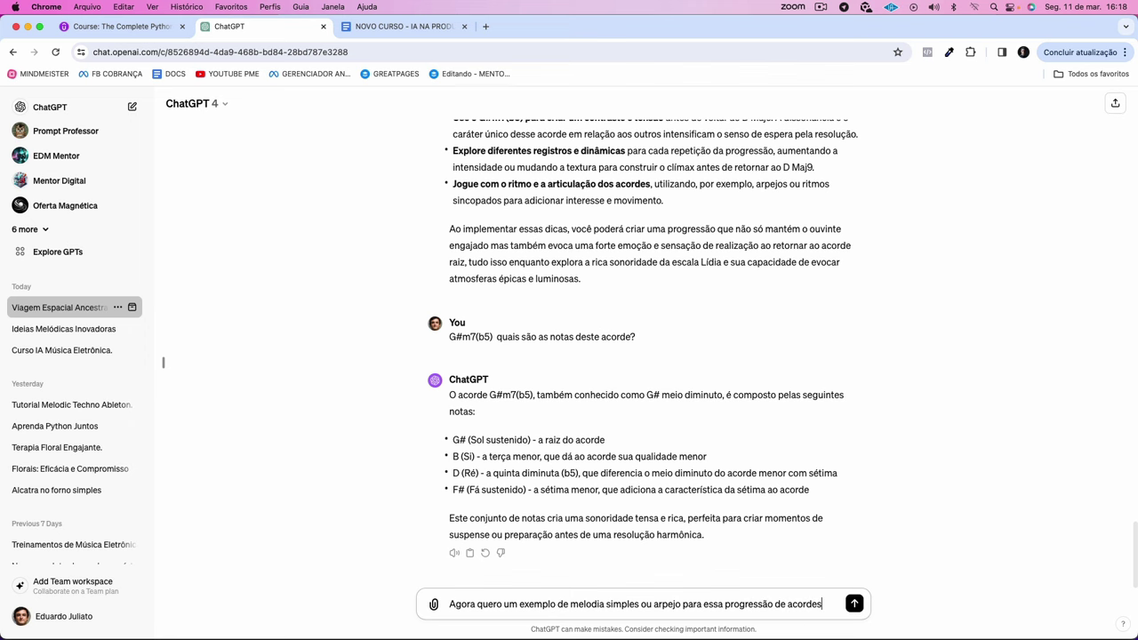
pyautogui.press('Return')
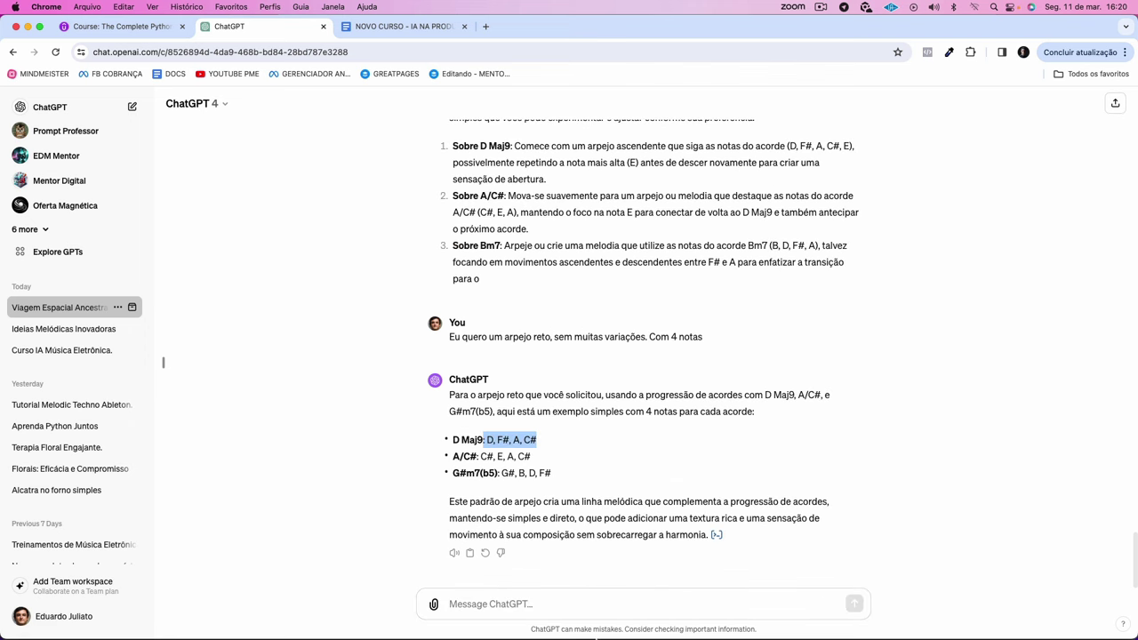
# Step: In Ableton Live, duplicate the second Serum track's four-note arpeggio D3, F#3, A3, C#4 until it fills the first bar
pyautogui.moveTo(687, 629)
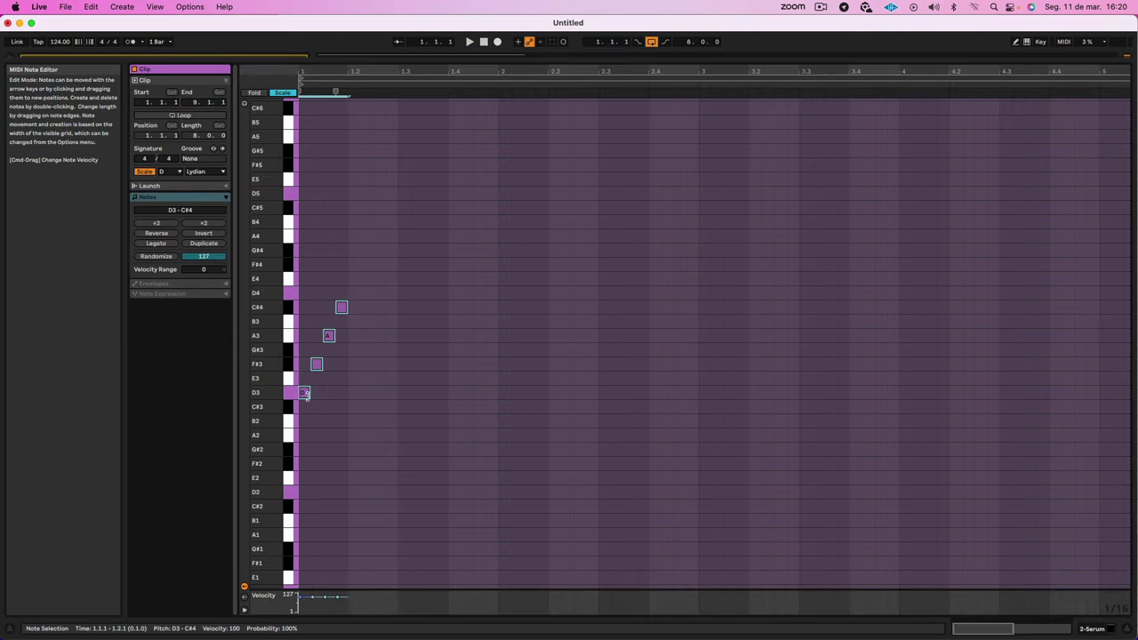
pyautogui.moveTo(327, 392); pyautogui.dragTo(309, 393)
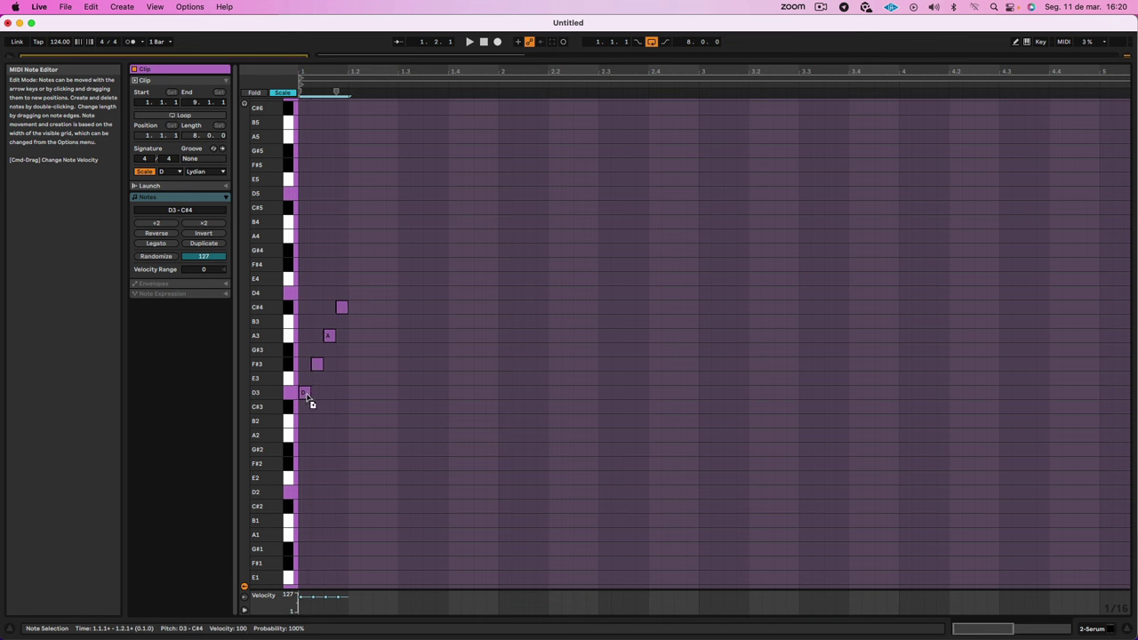
pyautogui.press('super+d')
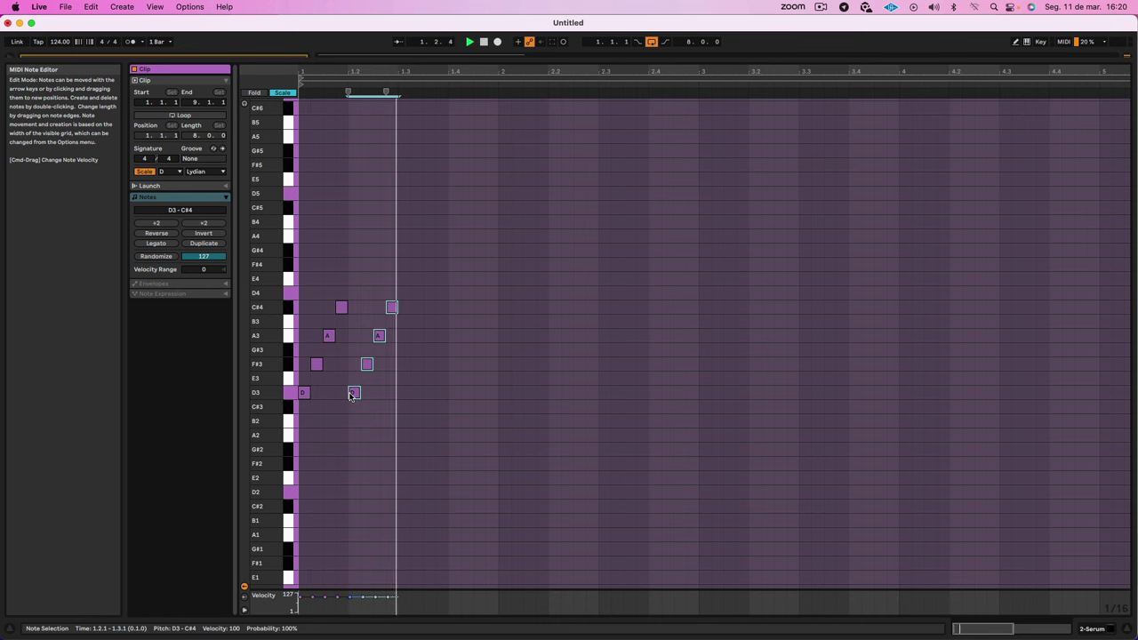
pyautogui.click(393, 402)
pyautogui.moveTo(399, 405); pyautogui.dragTo(280, 291)
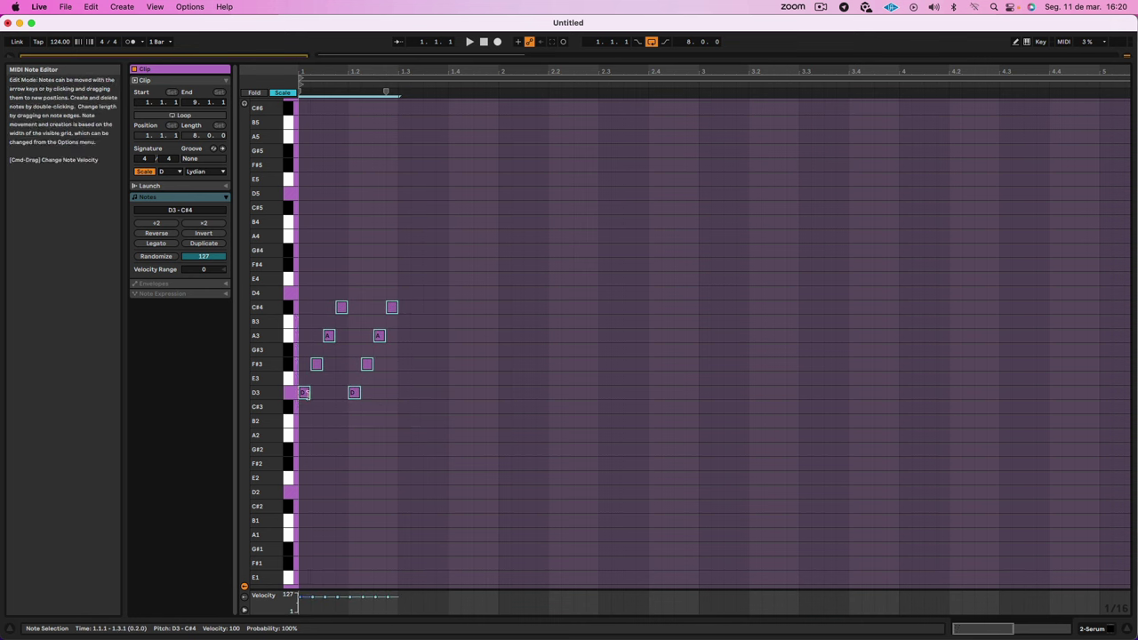
pyautogui.press('super+d')
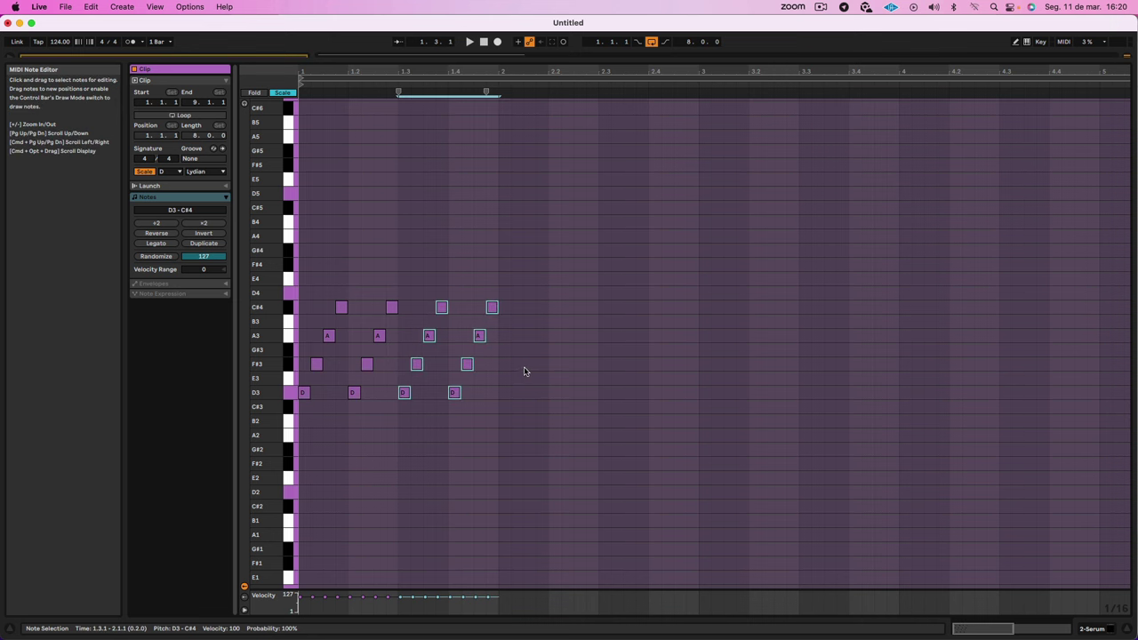
# Step: Try the arpeggio's F# notes an octave higher at F#4, return them to F#3 and play the bar
pyautogui.click(288, 364)
pyautogui.press('space')
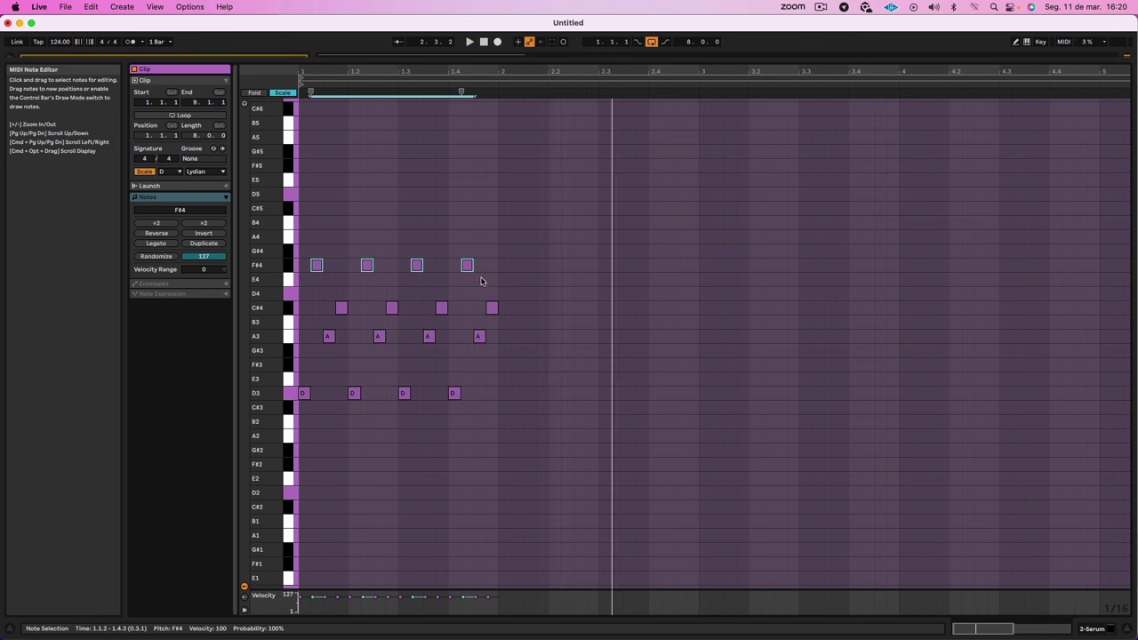
pyautogui.press('space')
pyautogui.hotkey('shift', 'Down')
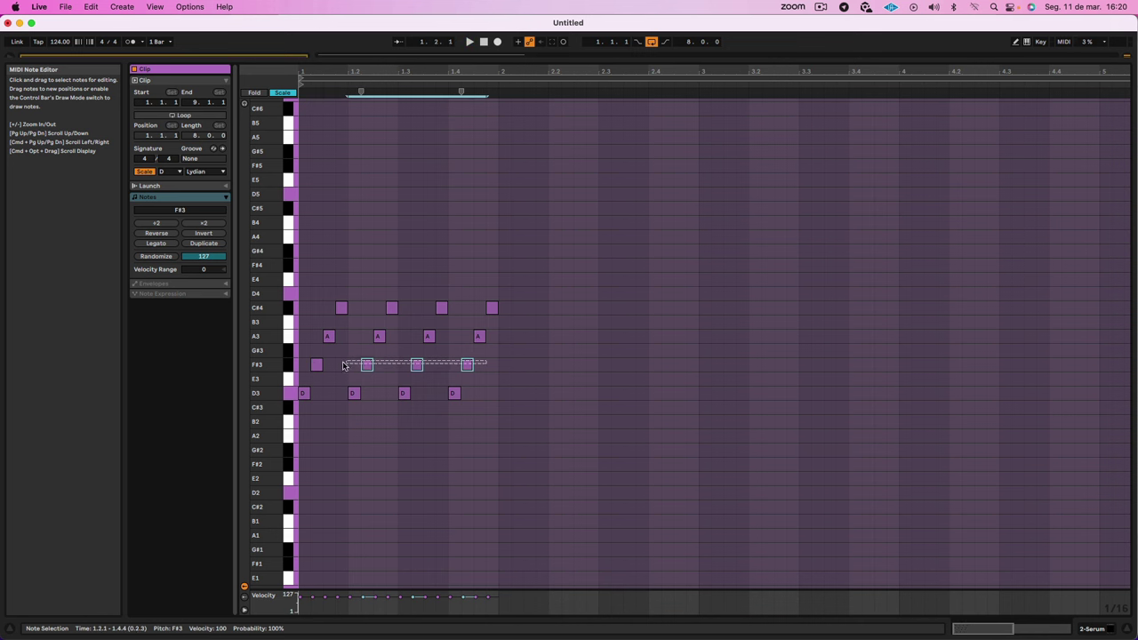
pyautogui.press('space')
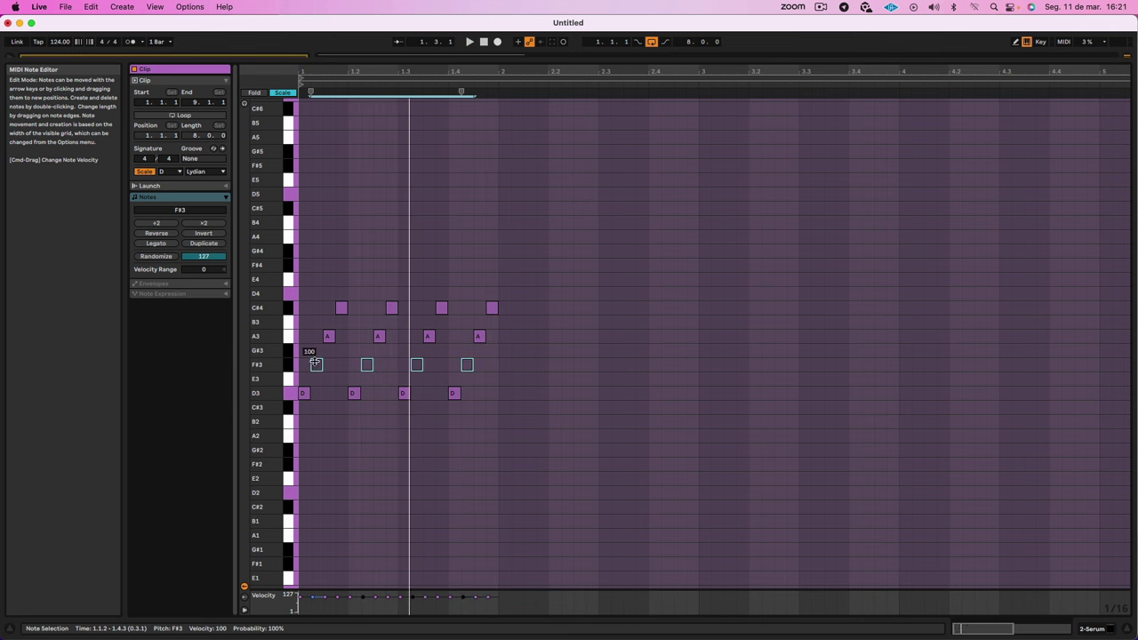
# Step: Copy the entire one-bar arpeggio into the clip's second bar
pyautogui.click(507, 405)
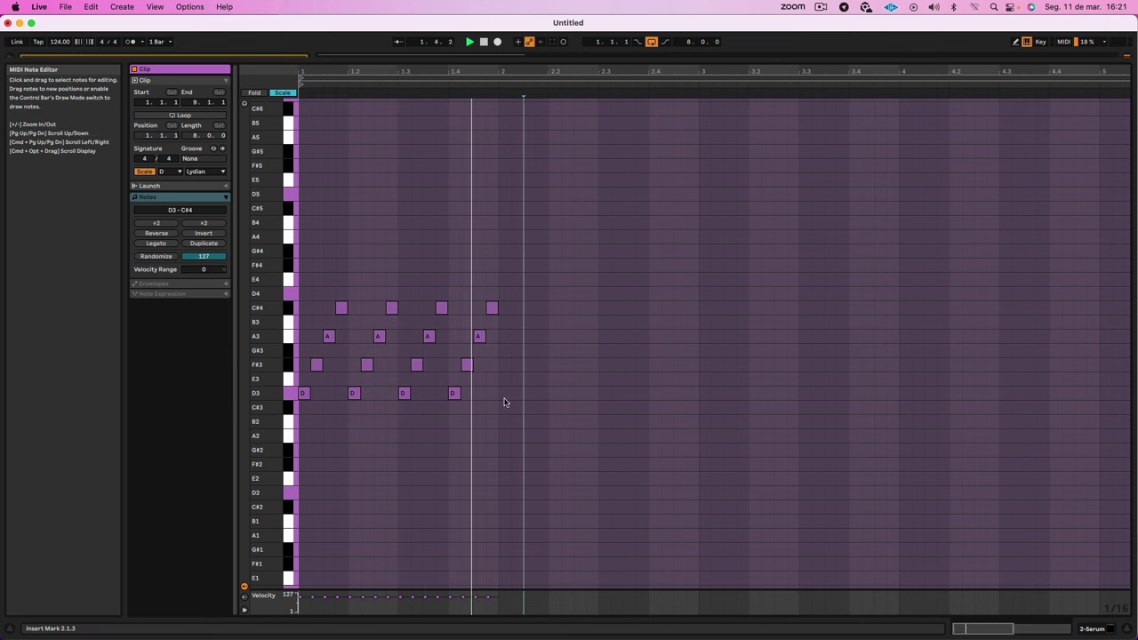
pyautogui.press('super+a')
pyautogui.moveTo(304, 397); pyautogui.dragTo(508, 399)
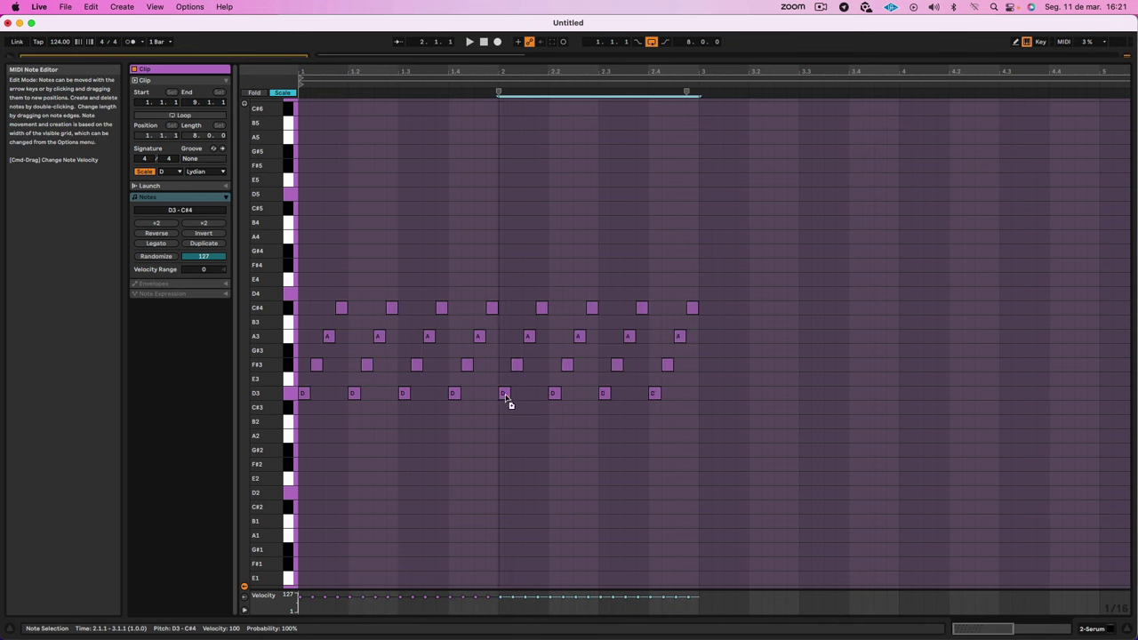
# Step: Play the second bar of the arpeggio, then duplicate the two-bar pattern into bars 3 and 4
pyautogui.press('space')
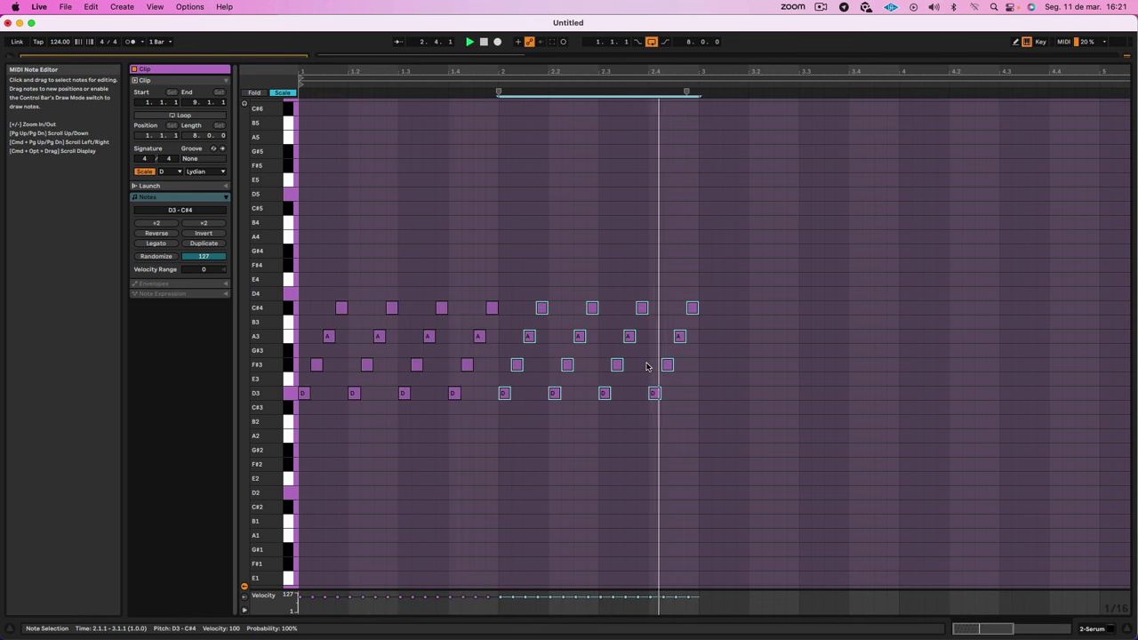
pyautogui.press('super+d')
pyautogui.moveTo(540, 71); pyautogui.dragTo(541, 59)
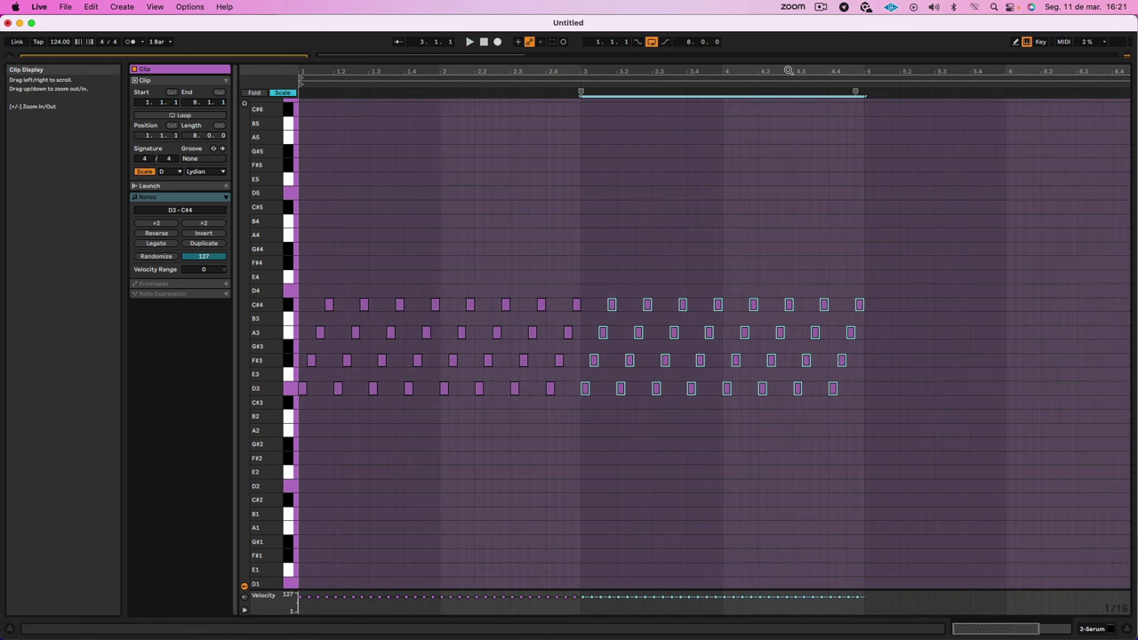
# Step: Shorten the second Serum track's arpeggio clip to four bars, ending at the start of bar 5
pyautogui.press('super+alt+e')
pyautogui.click(579, 161)
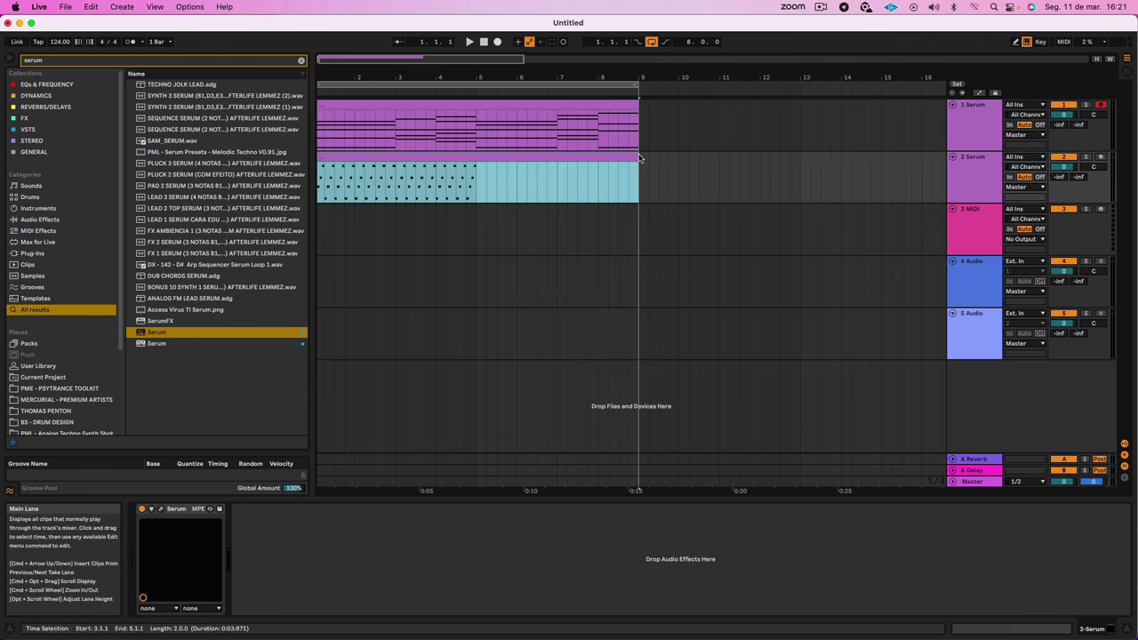
pyautogui.moveTo(578, 161); pyautogui.dragTo(455, 160)
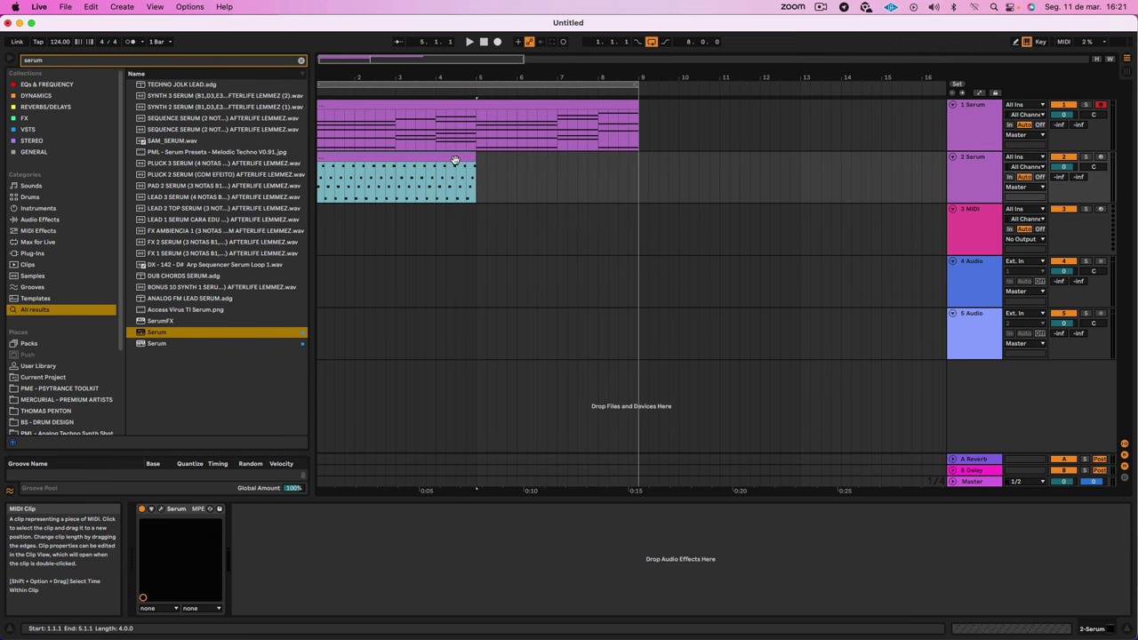
# Step: Loop the arpeggio clip with a loop length of 0.1.3, extend the clip to bar 9 and play it
pyautogui.press('super+alt+e')
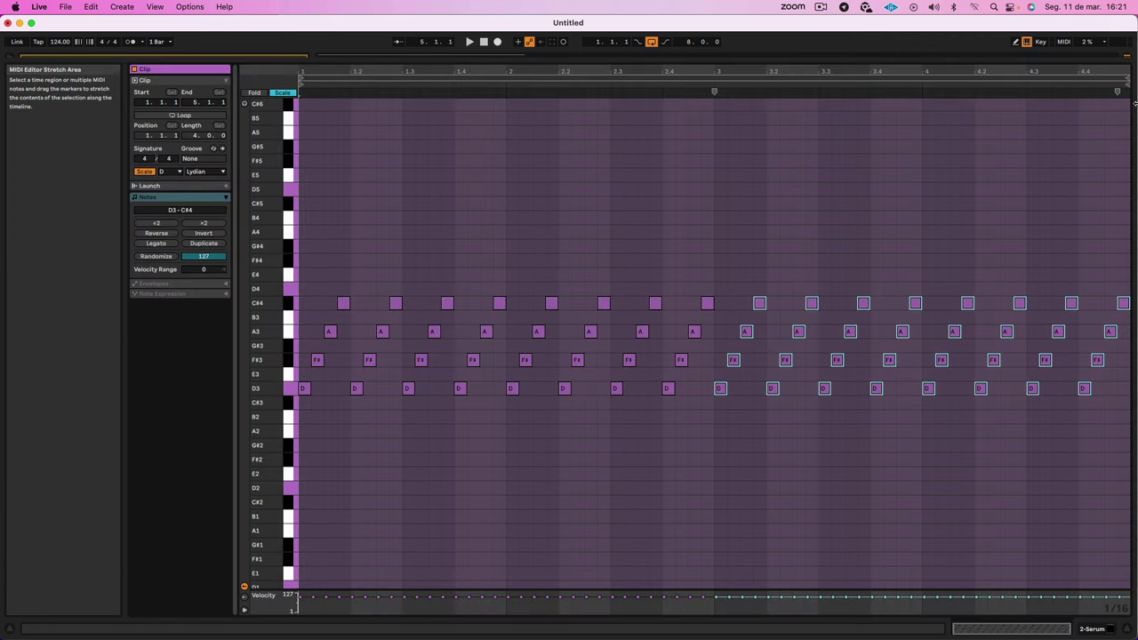
pyautogui.click(183, 114)
pyautogui.moveTo(1130, 84)
pyautogui.mouseDown()
pyautogui.moveTo(439, 84)
pyautogui.moveTo(480, 88)
pyautogui.moveTo(490, 87)
pyautogui.moveTo(304, 78)
pyautogui.moveTo(386, 78)
pyautogui.mouseUp()
pyautogui.press('space')
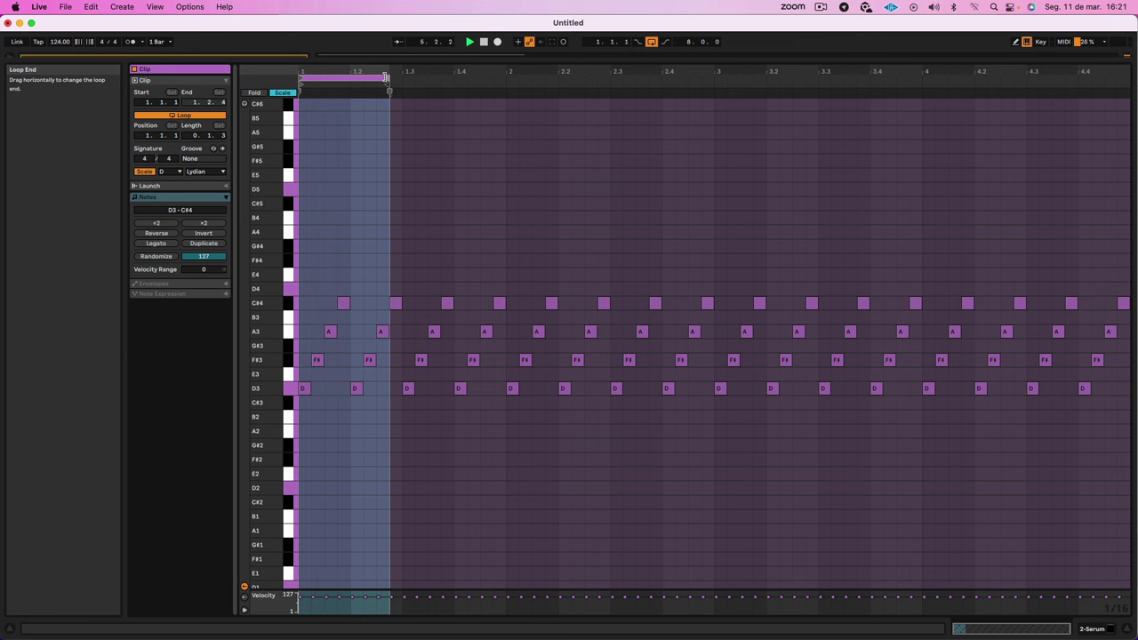
pyautogui.press('Tab')
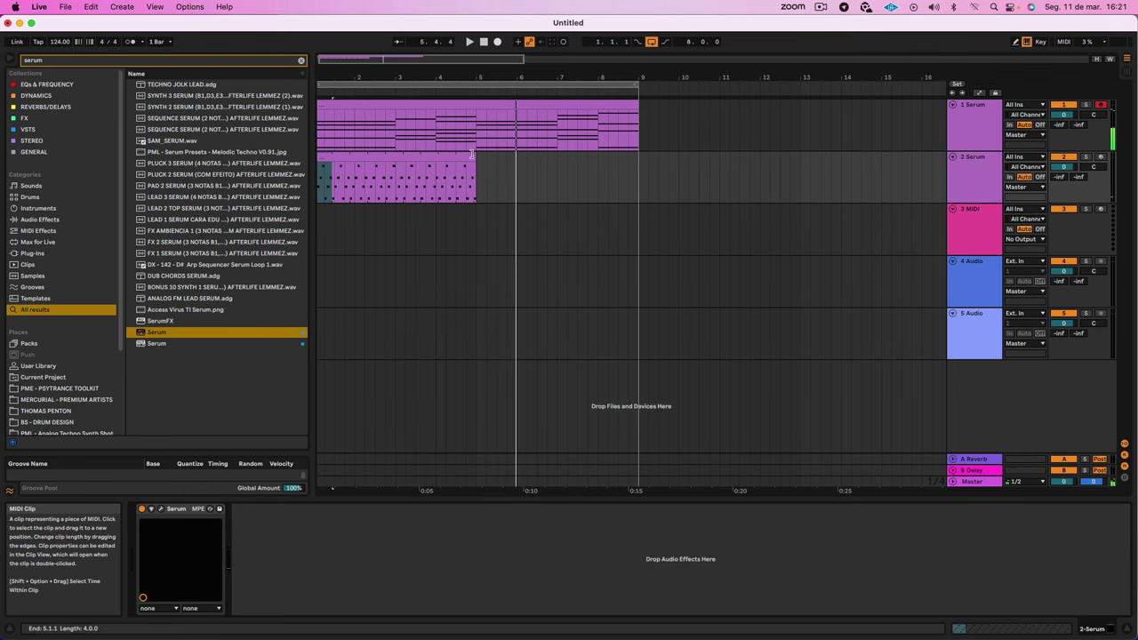
pyautogui.press('space')
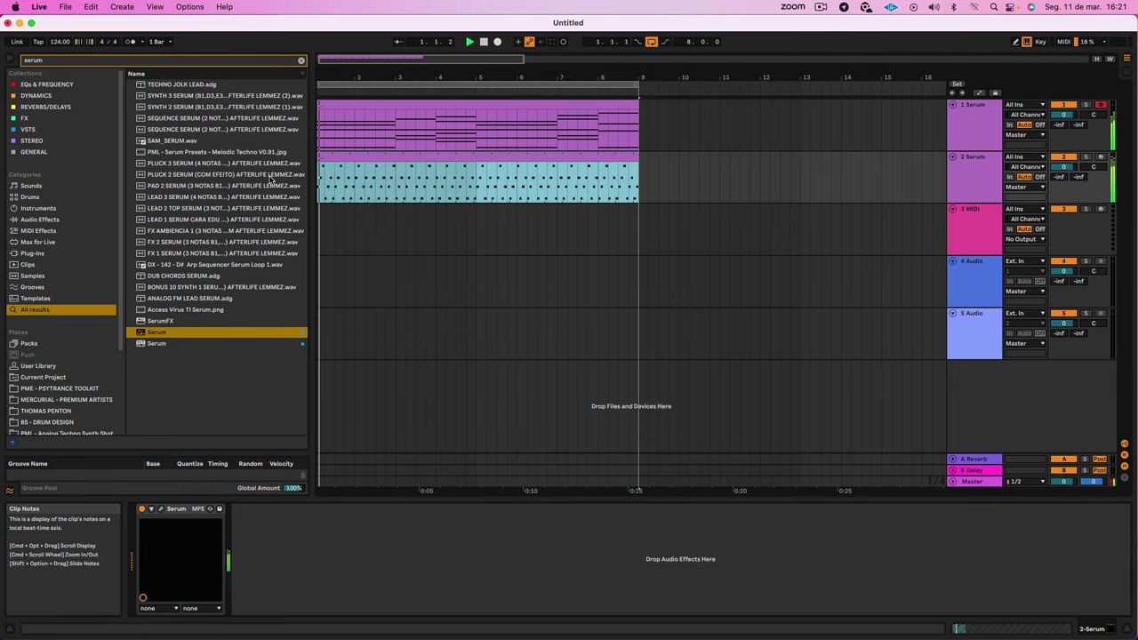
# Step: Shorten the arpeggio's loop to end at 1.2.3 and raise its first A3 note to D4
pyautogui.doubleClick(321, 157)
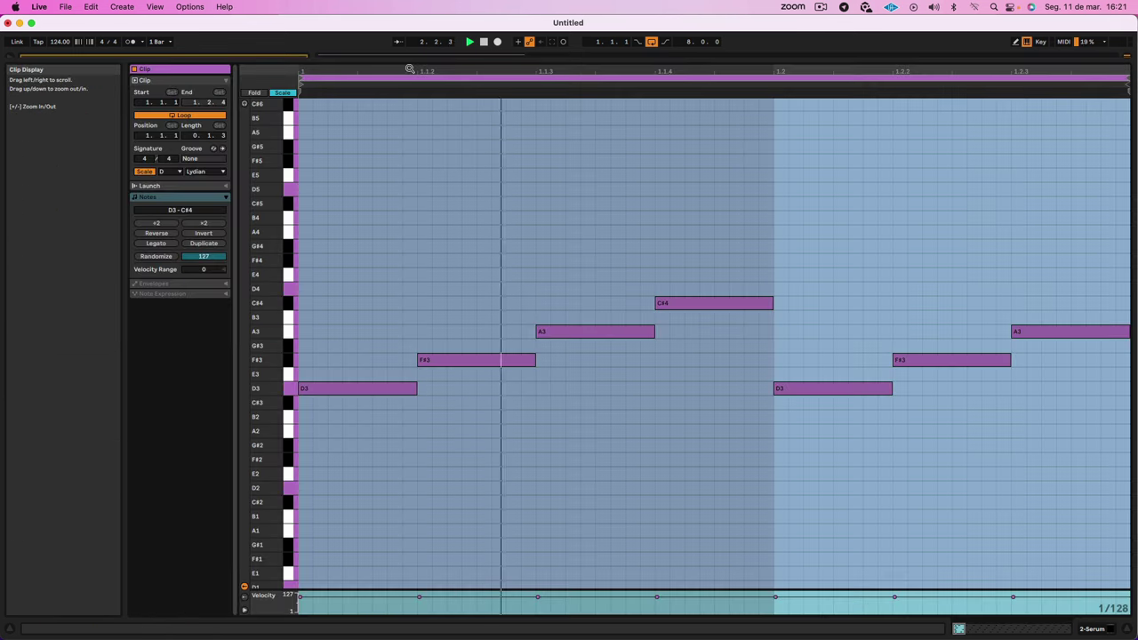
pyautogui.moveTo(374, 74); pyautogui.dragTo(374, 69)
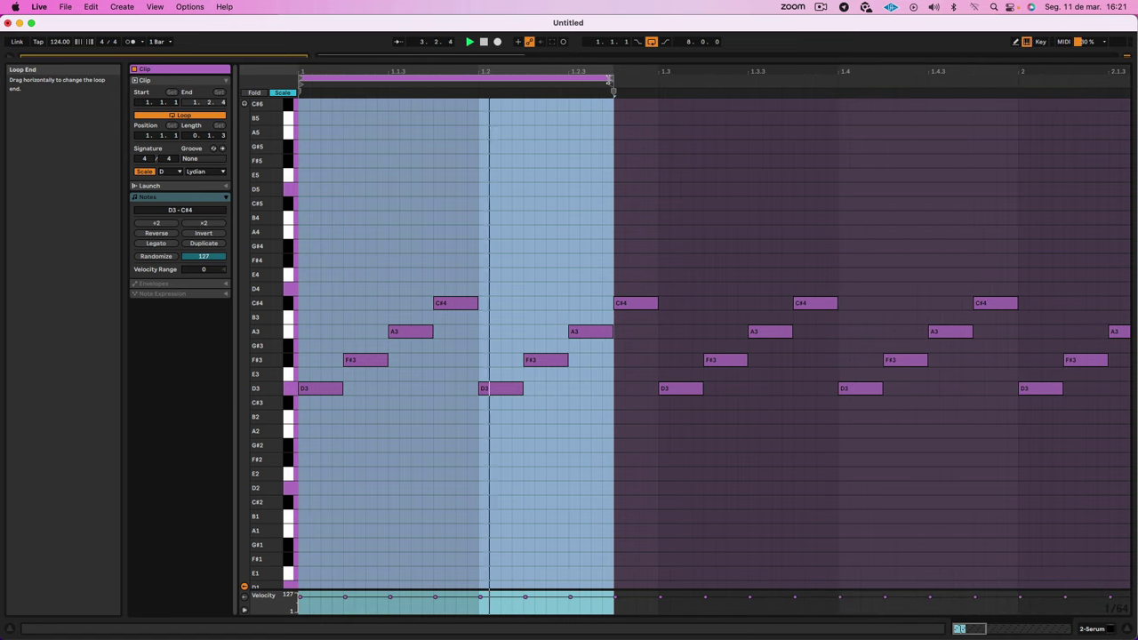
pyautogui.moveTo(610, 78); pyautogui.dragTo(565, 86)
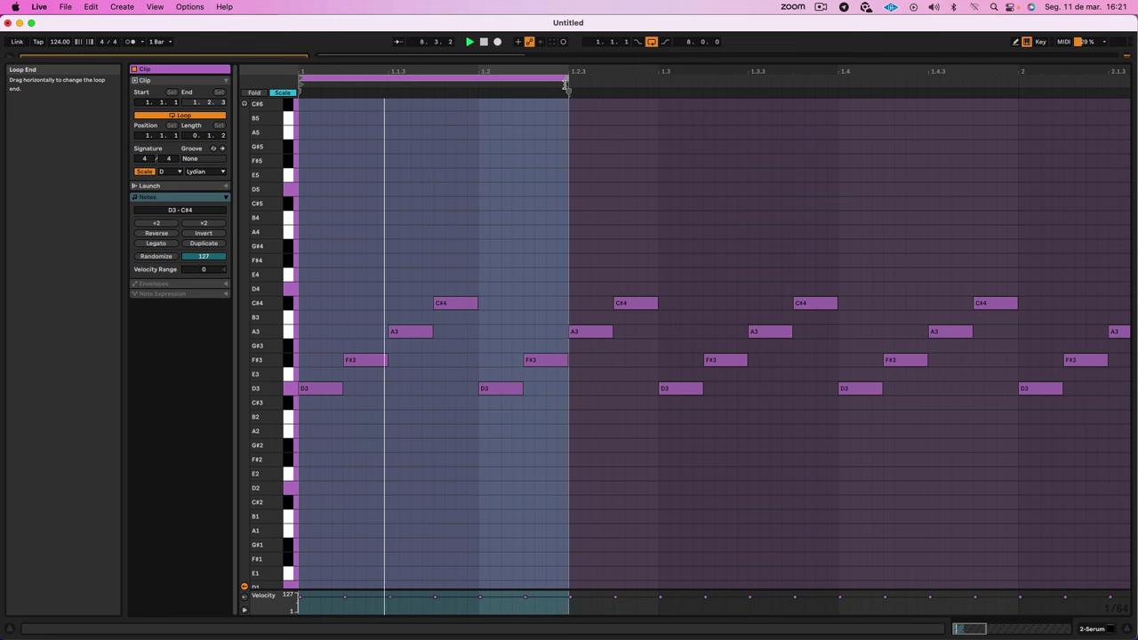
pyautogui.click(474, 317)
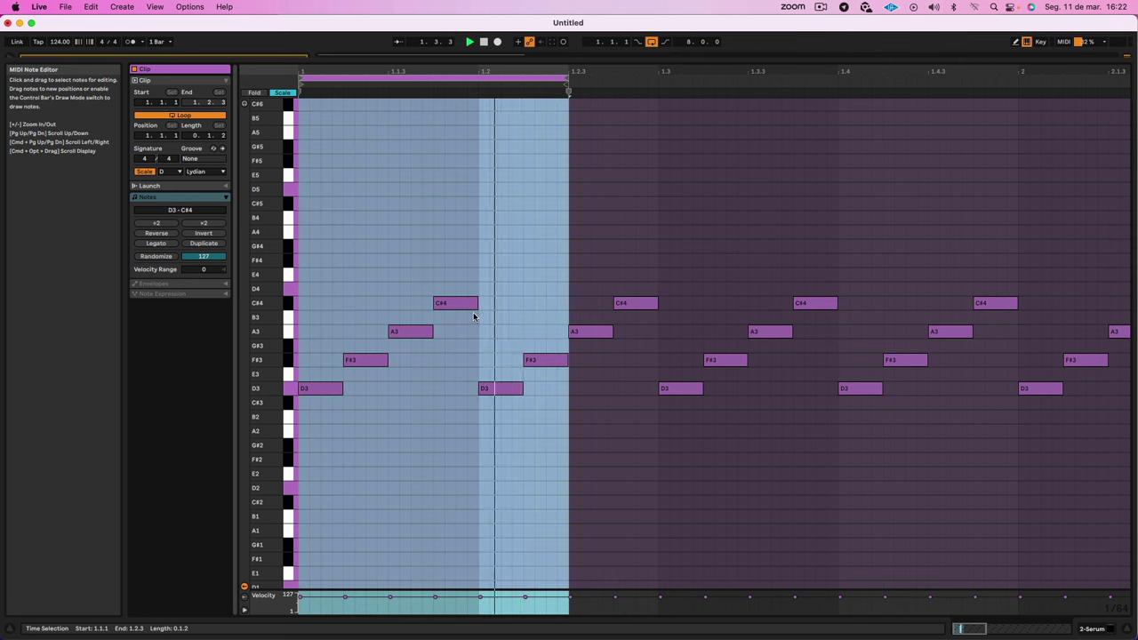
pyautogui.moveTo(419, 336); pyautogui.dragTo(417, 289)
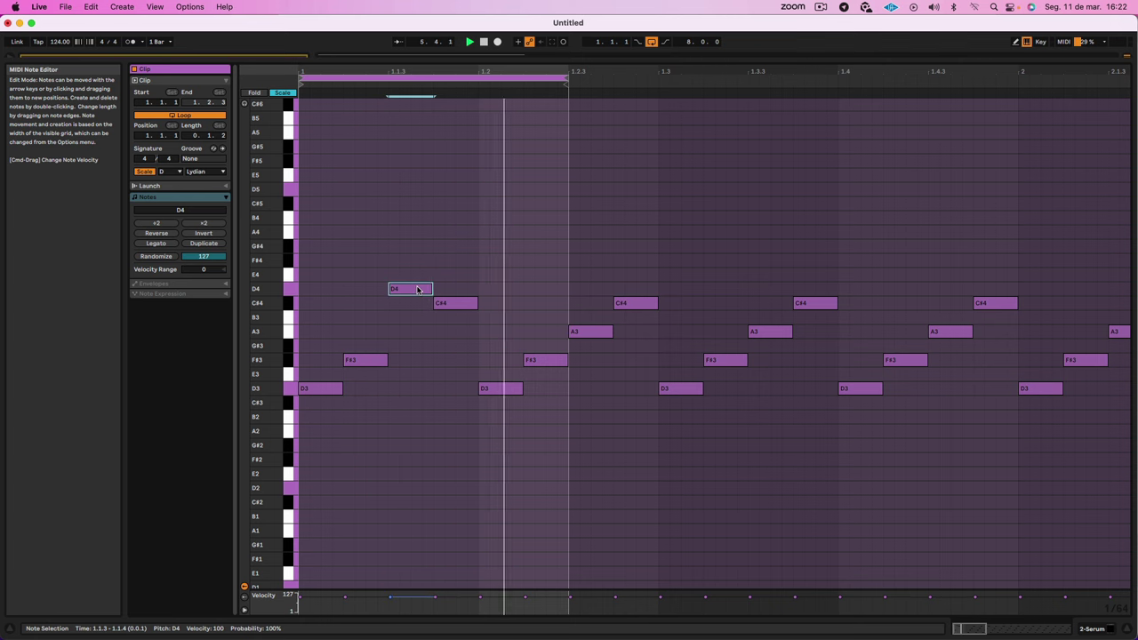
# Step: Lower the second Serum track's volume to -7.6 dB in the arrangement
pyautogui.press('super+alt+e')
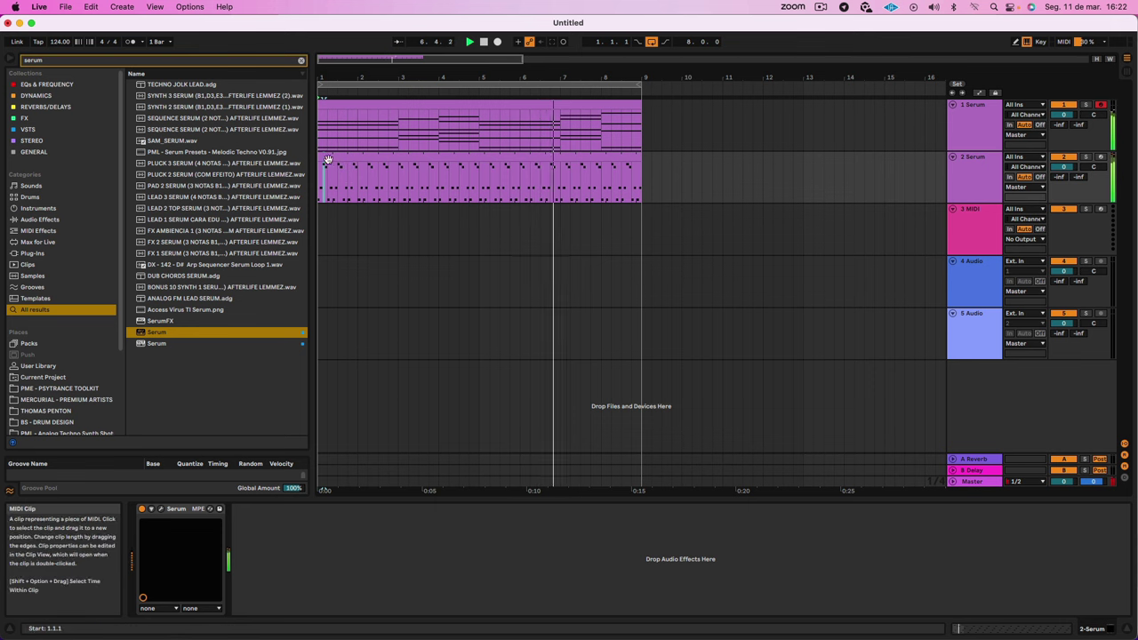
pyautogui.click(643, 257)
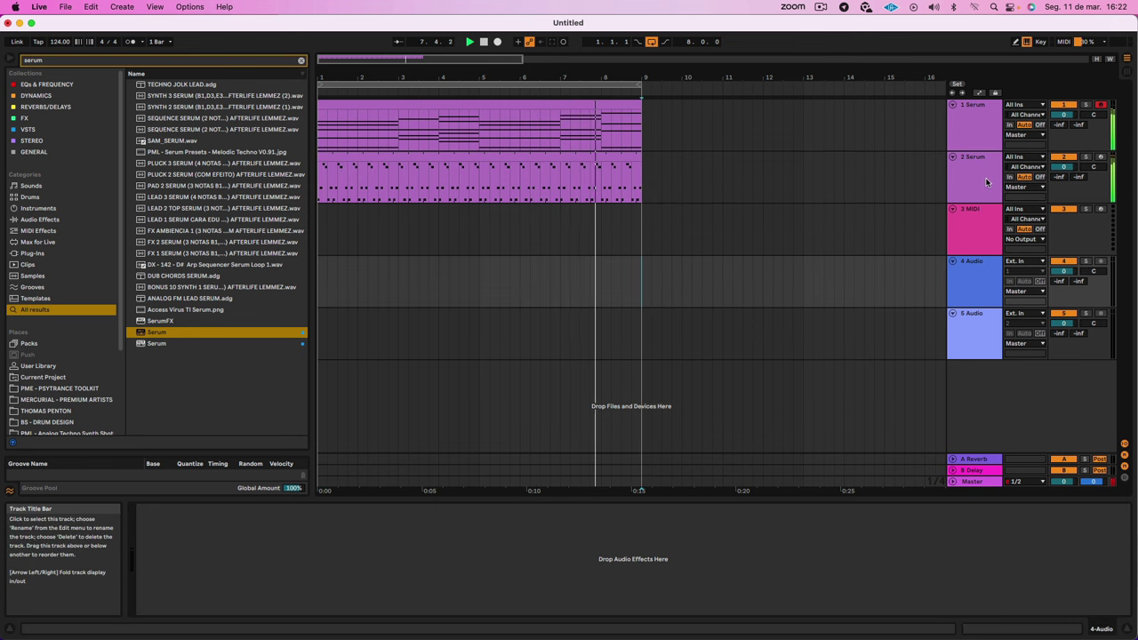
pyautogui.moveTo(1063, 167); pyautogui.dragTo(1063, 182)
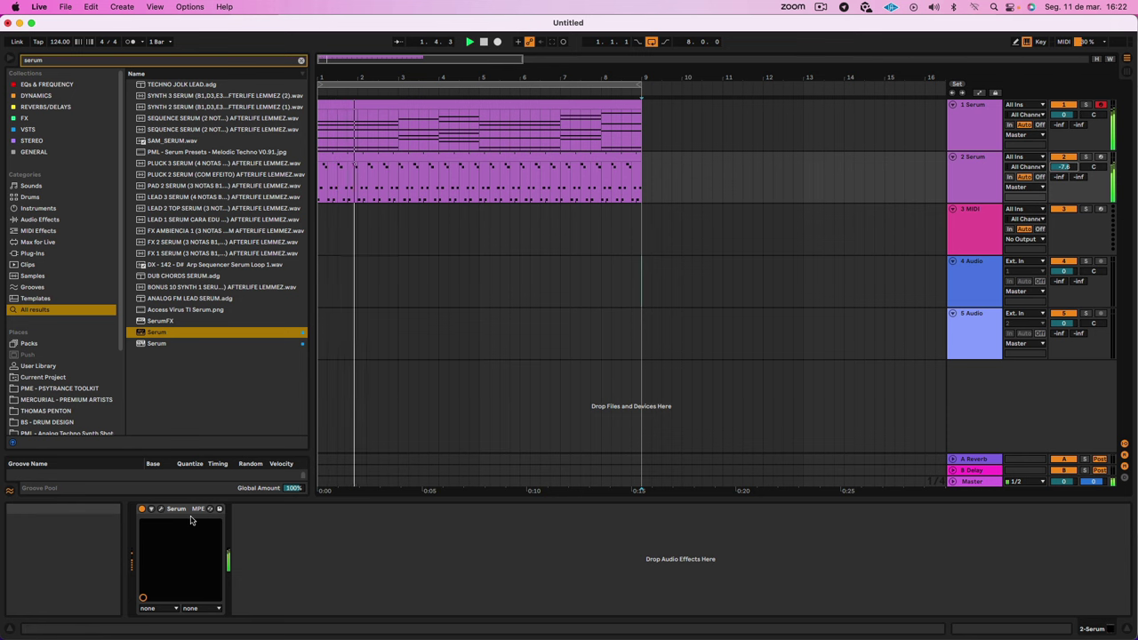
# Step: Audition the second track's Serum pluck presets up to 07 - PLUCK, raising the track volume to 4.4 dB along the way
pyautogui.click(150, 509)
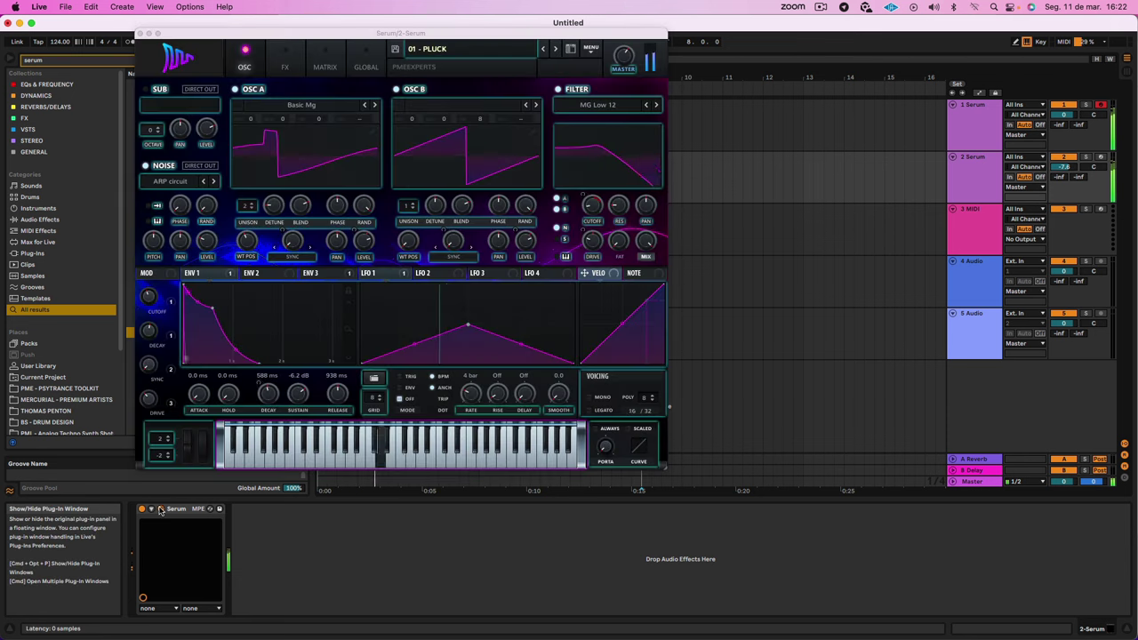
pyautogui.click(555, 50)
pyautogui.click(556, 50)
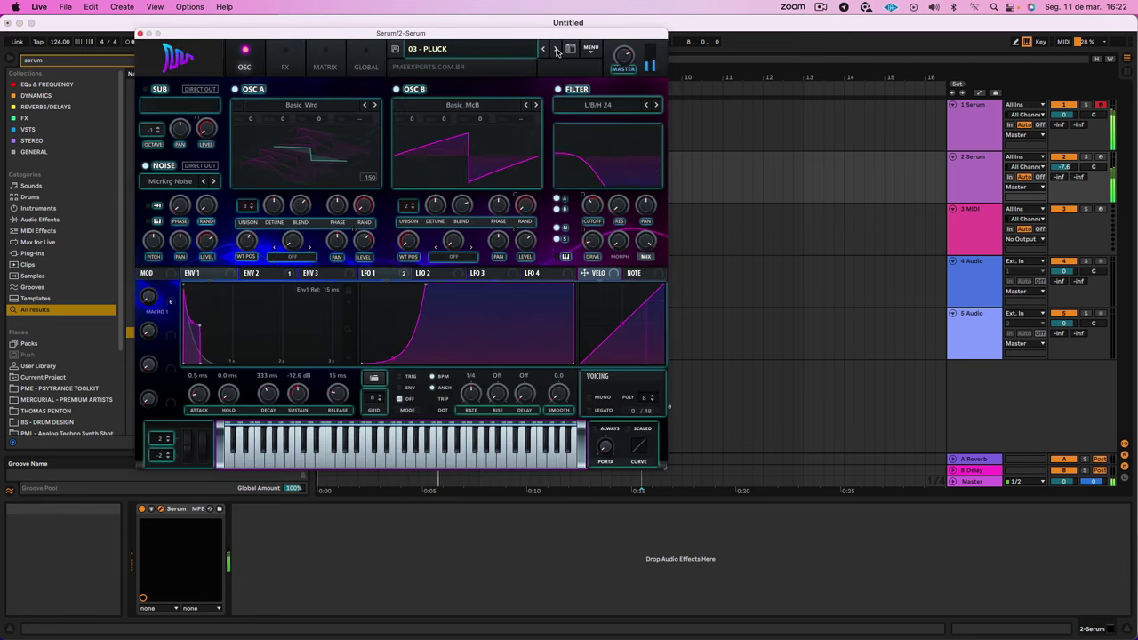
pyautogui.click(555, 50)
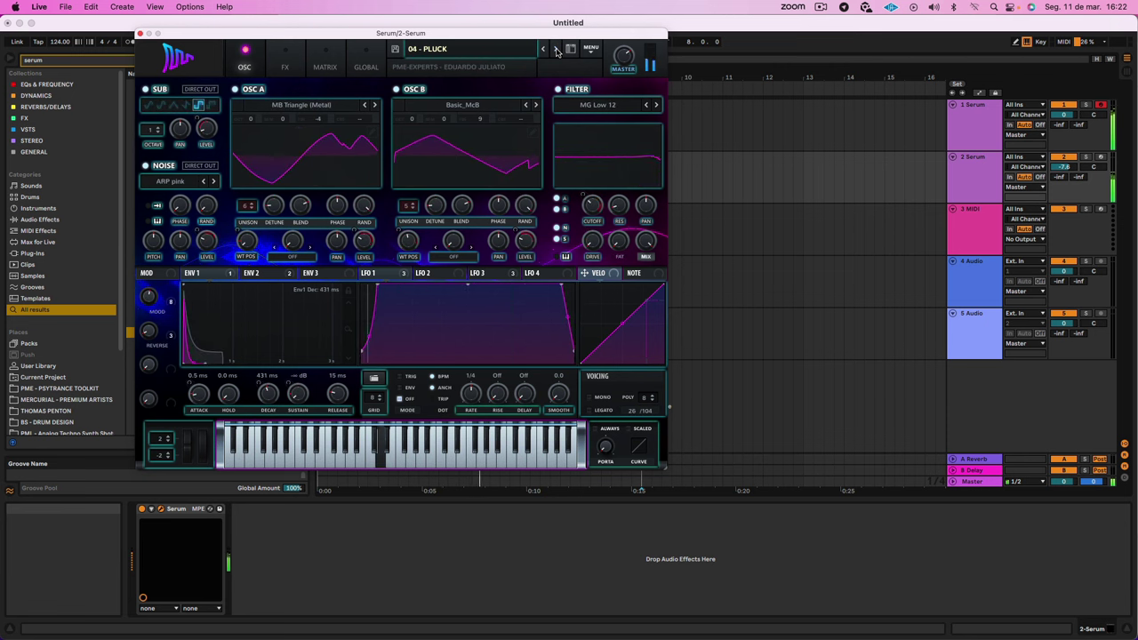
pyautogui.click(1063, 166)
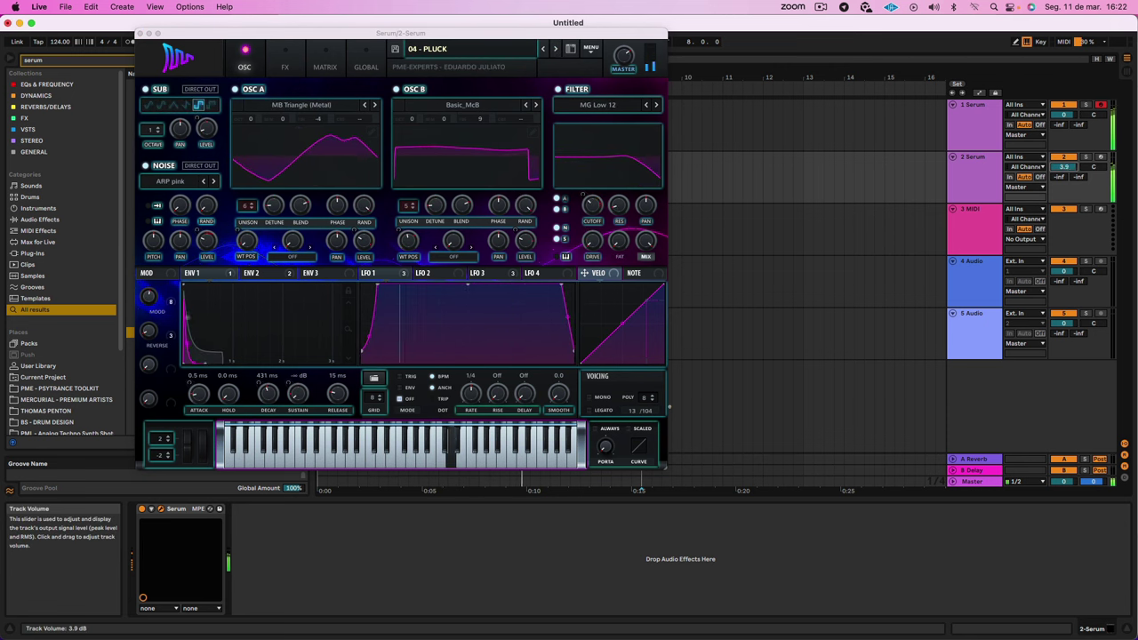
pyautogui.click(556, 50)
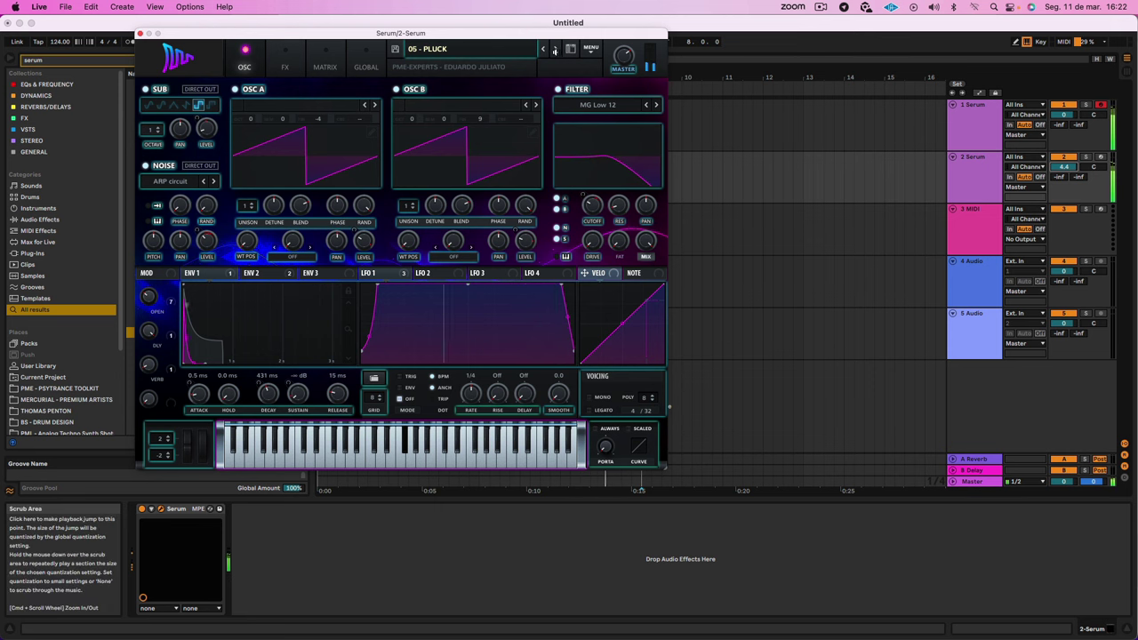
pyautogui.click(556, 50)
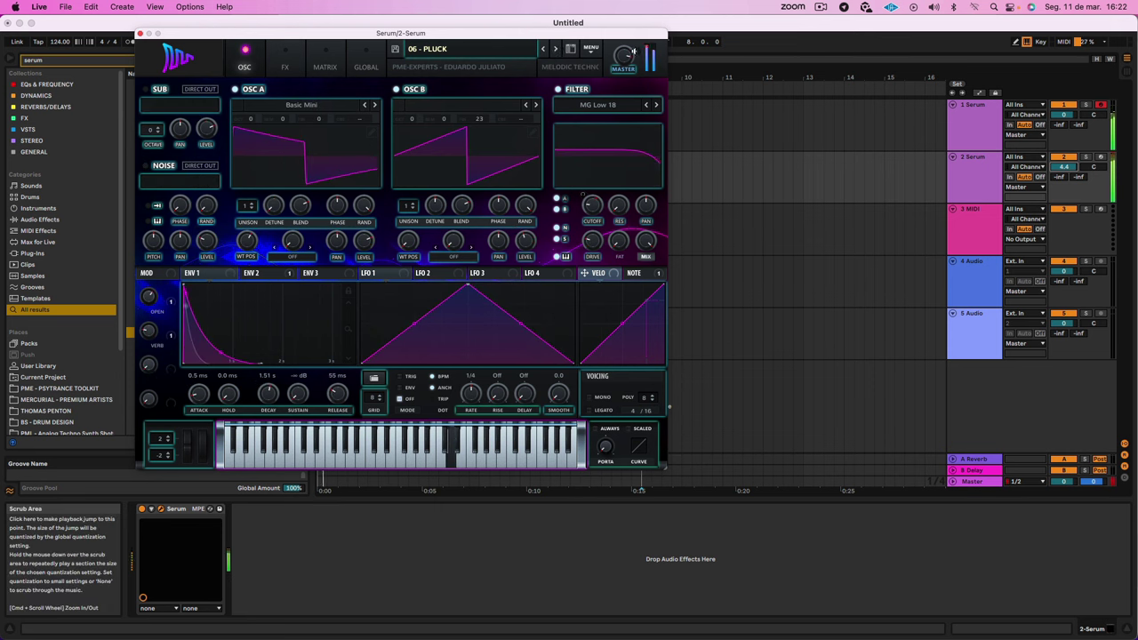
pyautogui.click(556, 50)
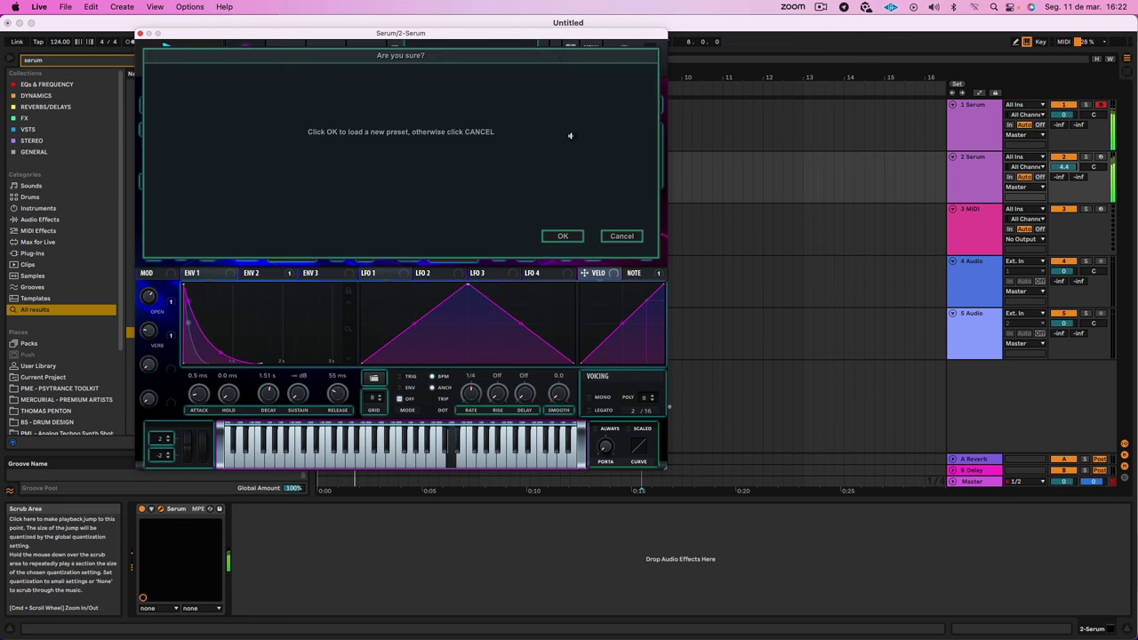
pyautogui.click(562, 235)
pyautogui.moveTo(626, 81)
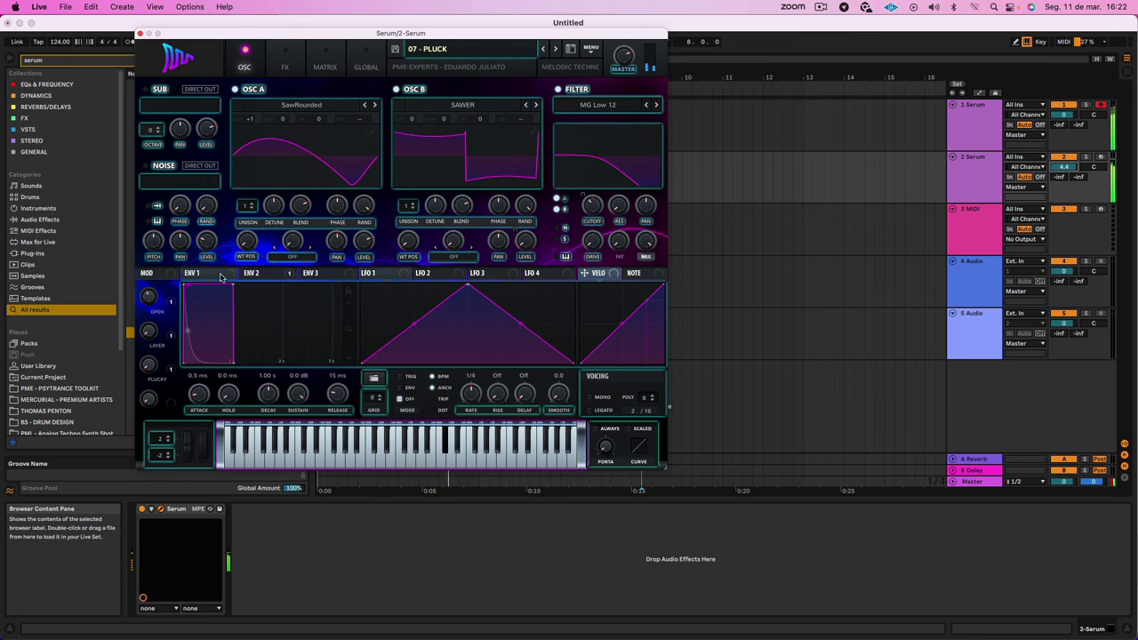
# Step: Try different Envelope 2 modulation amounts on Serum's filter cutoff and close the plug-in window
pyautogui.click(250, 274)
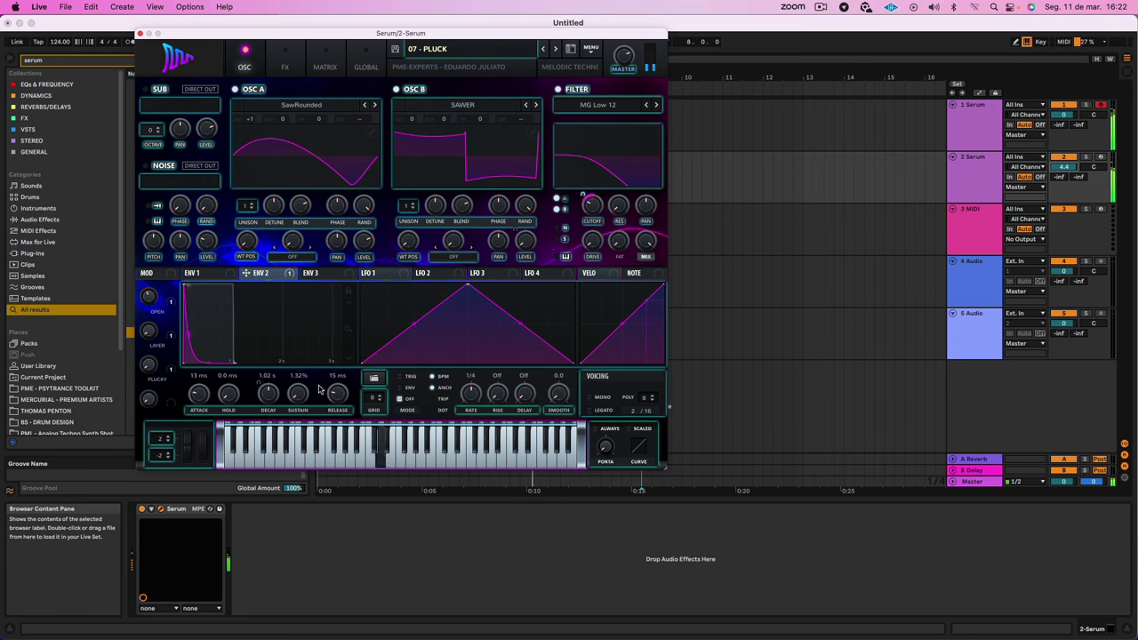
pyautogui.moveTo(581, 192); pyautogui.dragTo(581, 181)
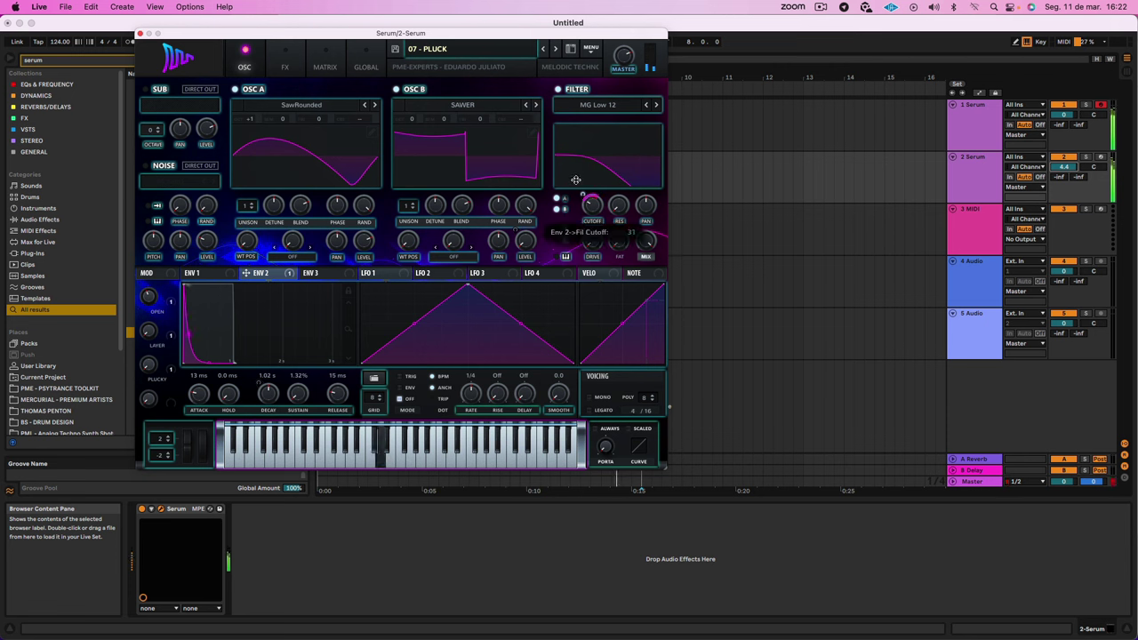
pyautogui.moveTo(576, 180); pyautogui.dragTo(582, 194)
pyautogui.press('super+alt+p')
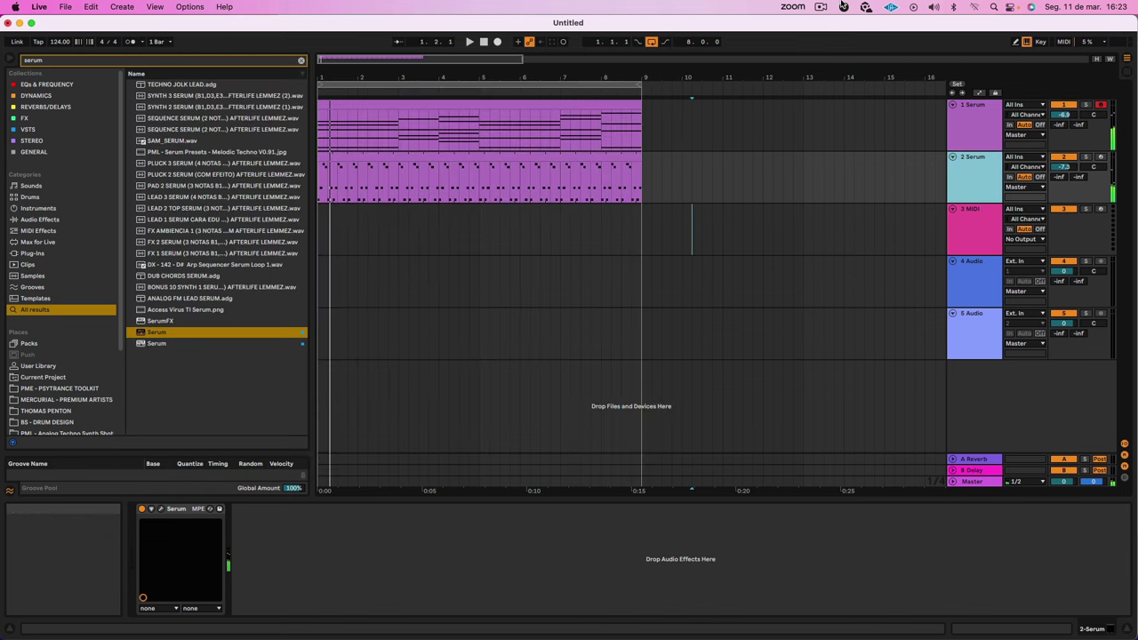
# Step: Switch to Loopcloud, browse the Organic Loops recent releases and select the Dub Temple pack
pyautogui.click(821, 8)
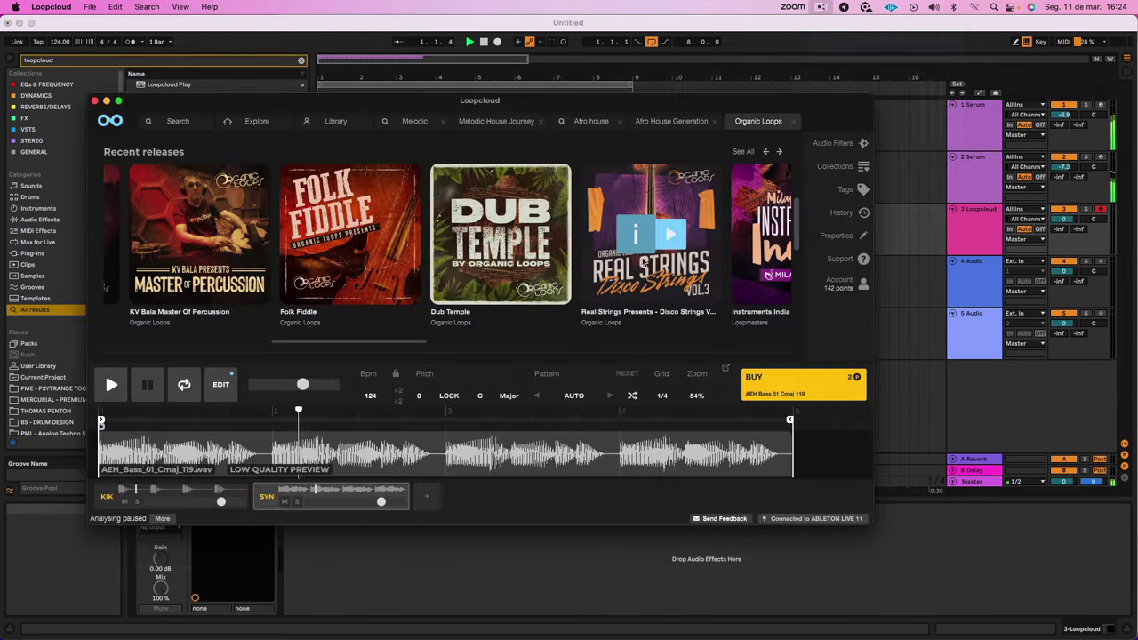
pyautogui.hscroll(5, 675, 256)
pyautogui.hscroll(-4, 388, 247)
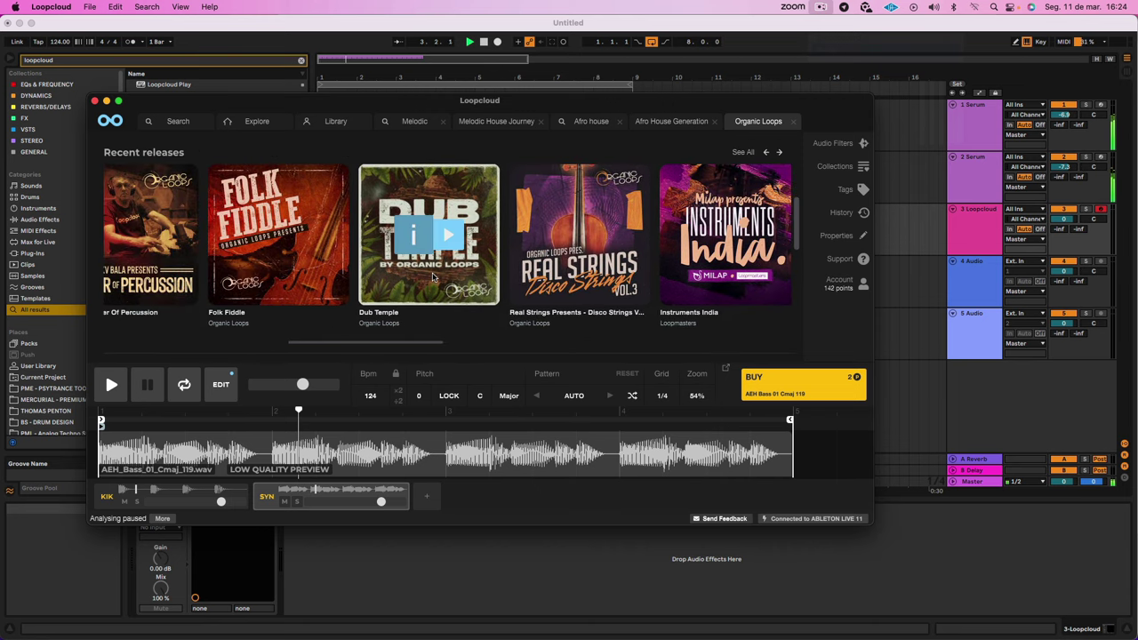
pyautogui.click(433, 278)
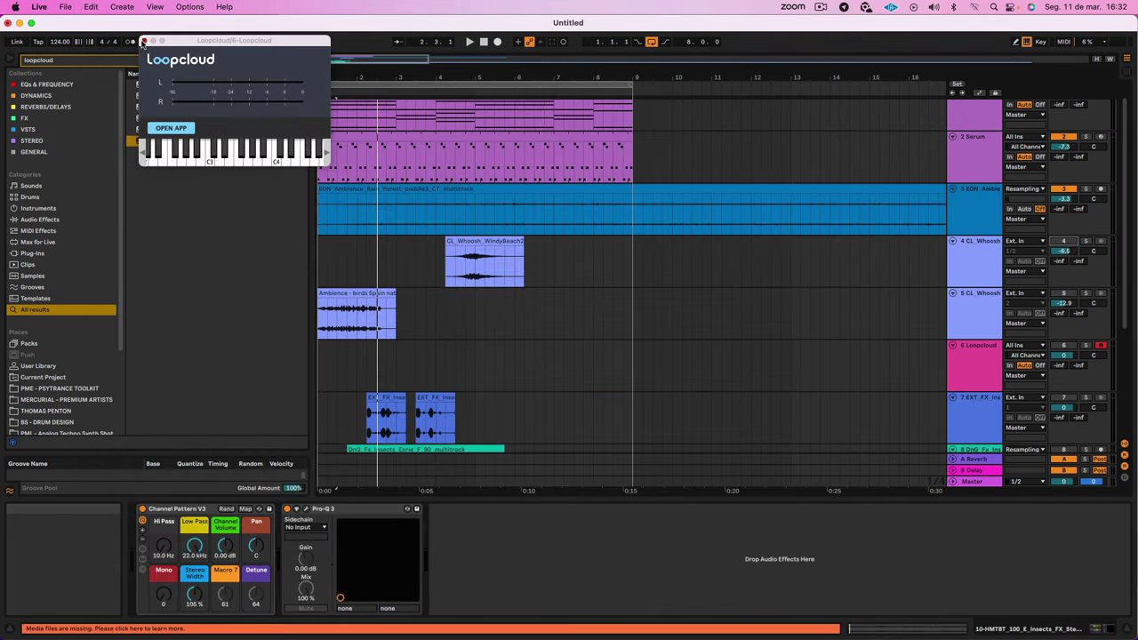
# Step: In Ableton Live, close the Loopcloud plug-in window, solo the rain forest ambience track and start playback
pyautogui.click(142, 42)
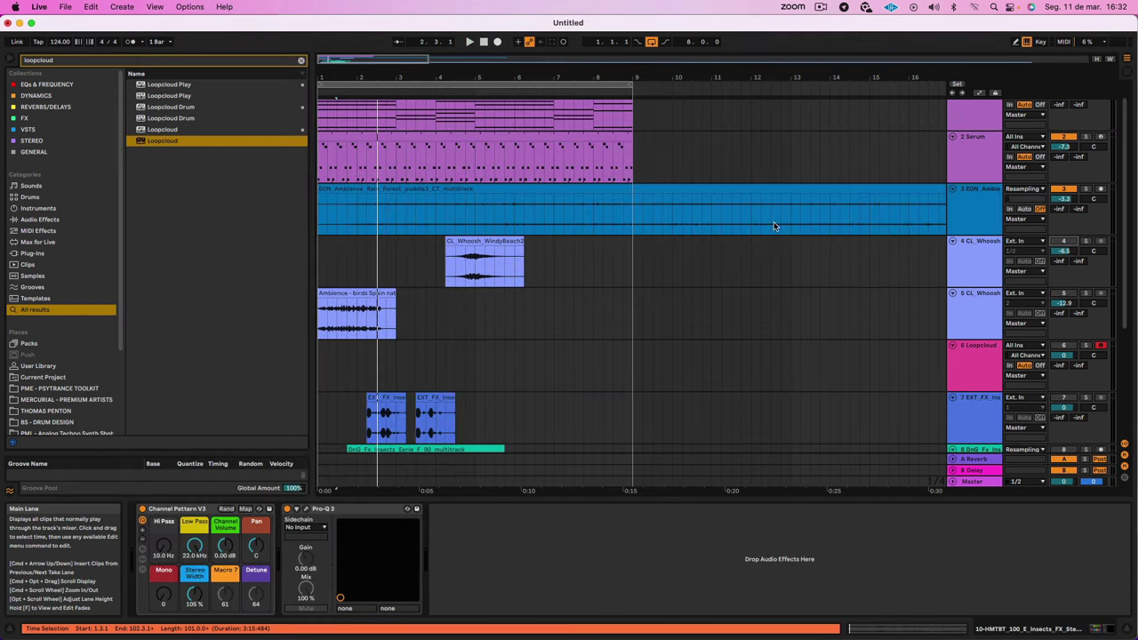
pyautogui.click(1086, 188)
pyautogui.press('space')
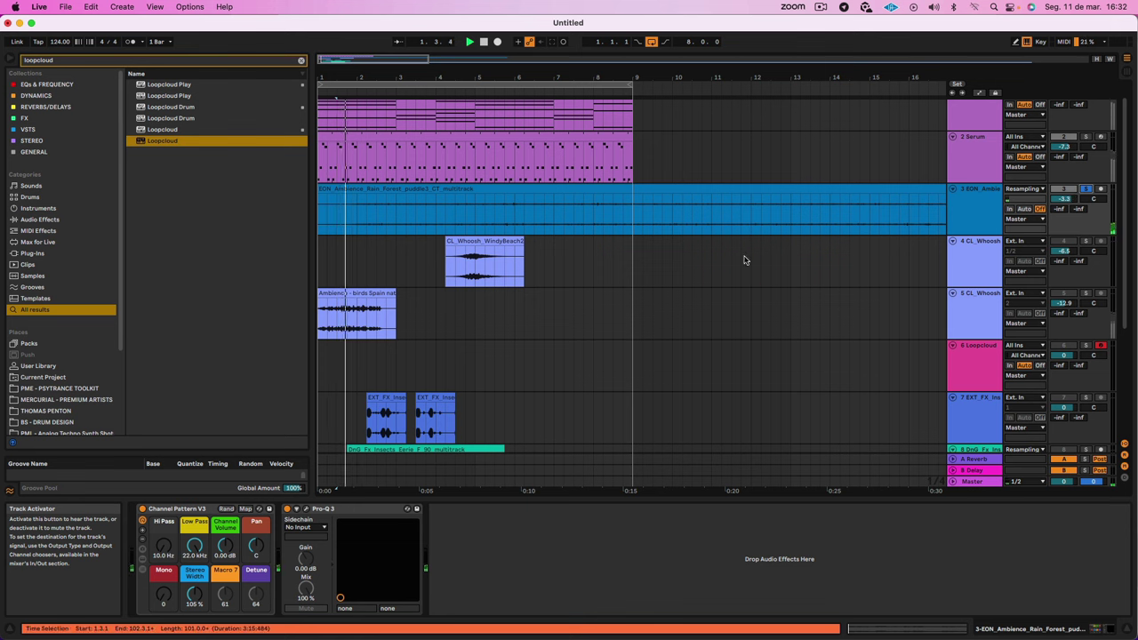
# Step: Set the Hi Pass of the rain forest ambience track's Channel Pattern V3 to 248 Hz
pyautogui.click(401, 189)
pyautogui.scroll(-1, 401, 189)
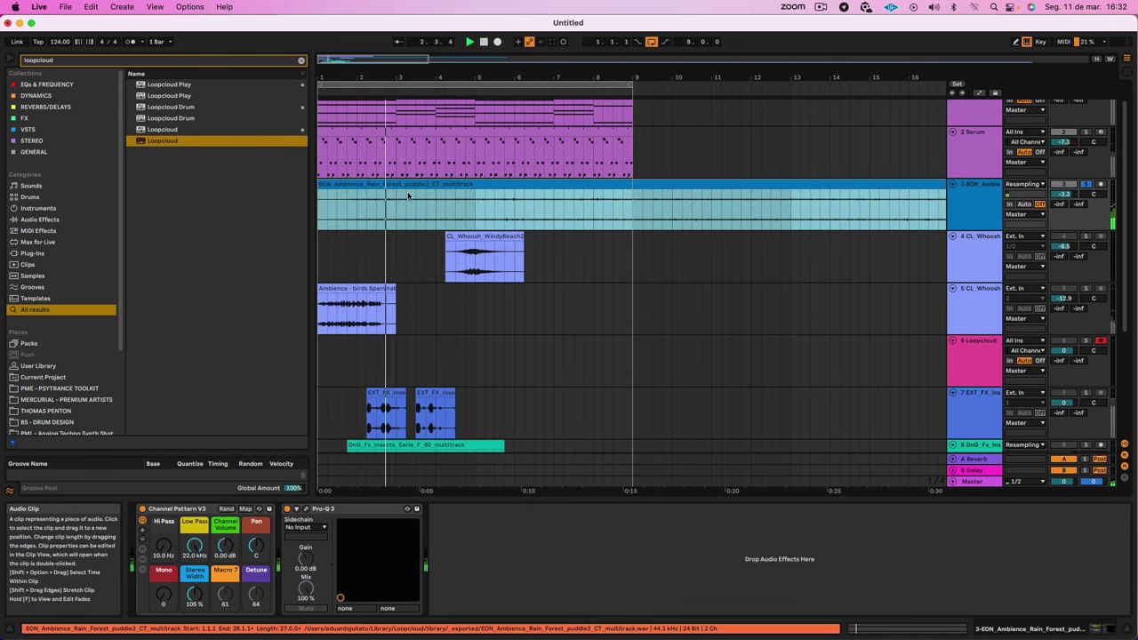
pyautogui.click(991, 198)
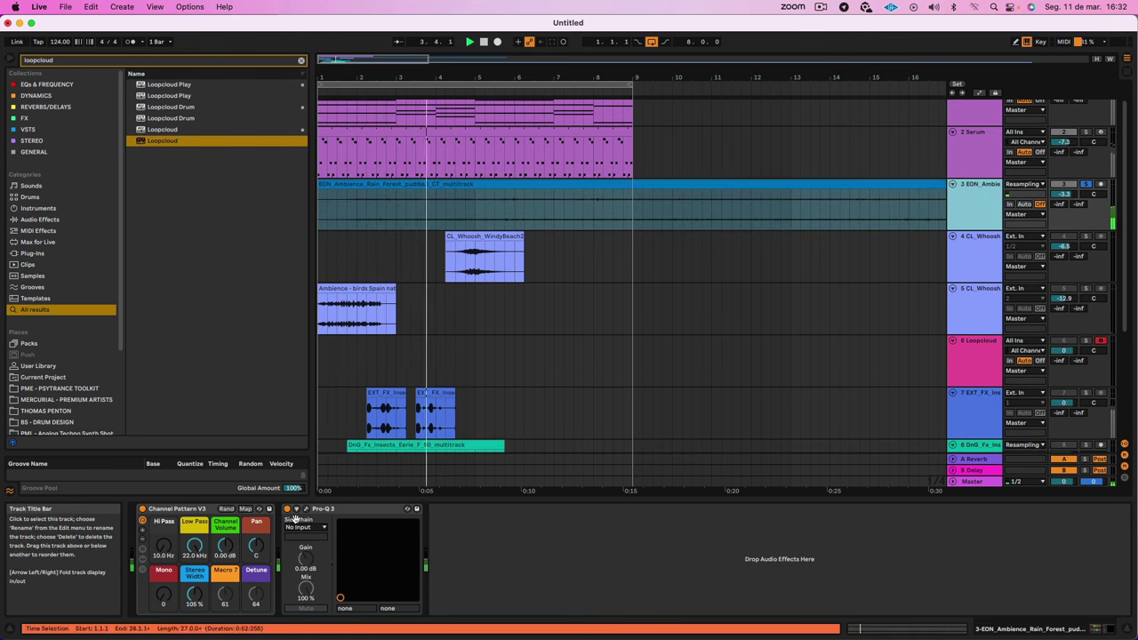
pyautogui.moveTo(163, 545); pyautogui.dragTo(164, 525)
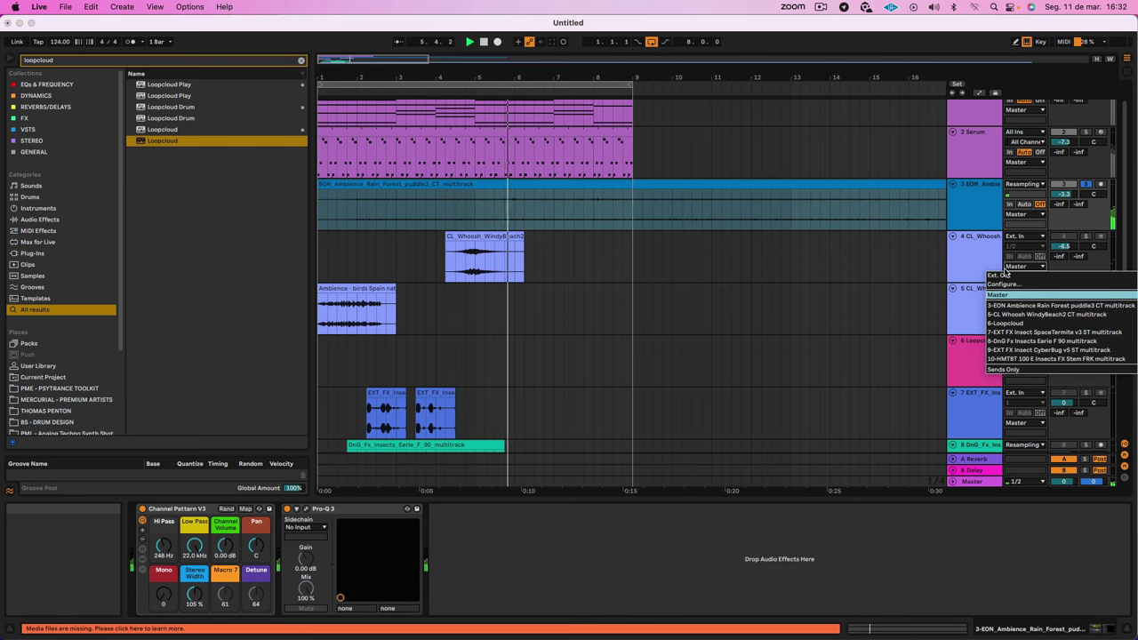
# Step: Solo the CL_Whoosh_WindyBeach2 track along with the rain forest ambience and set its volume to -9.2 dB
pyautogui.click(474, 237)
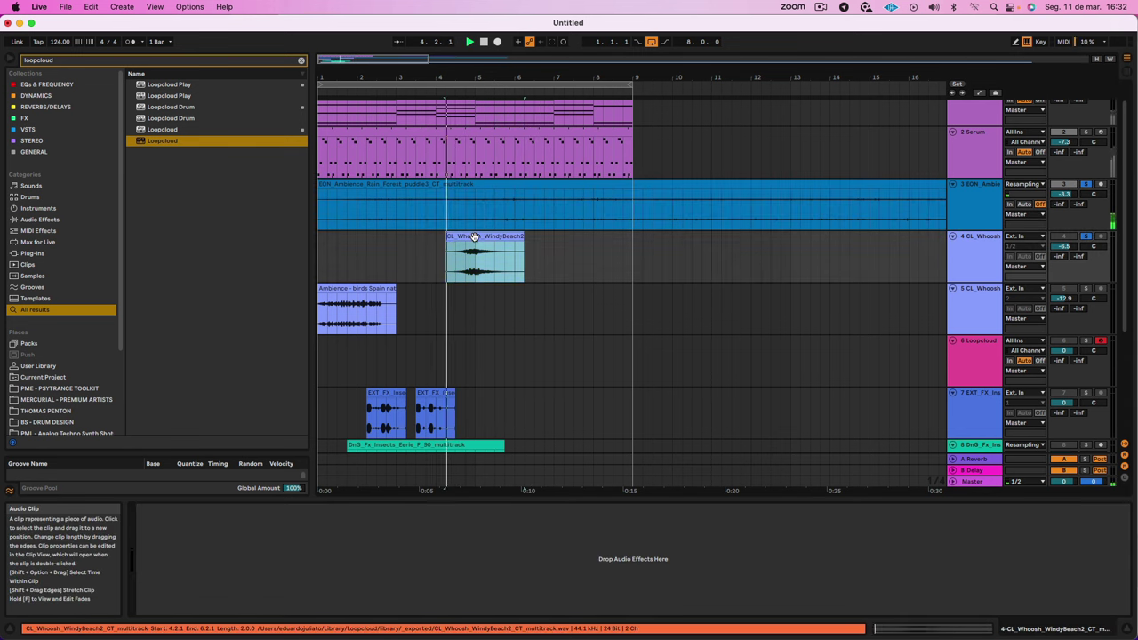
pyautogui.click(1064, 246)
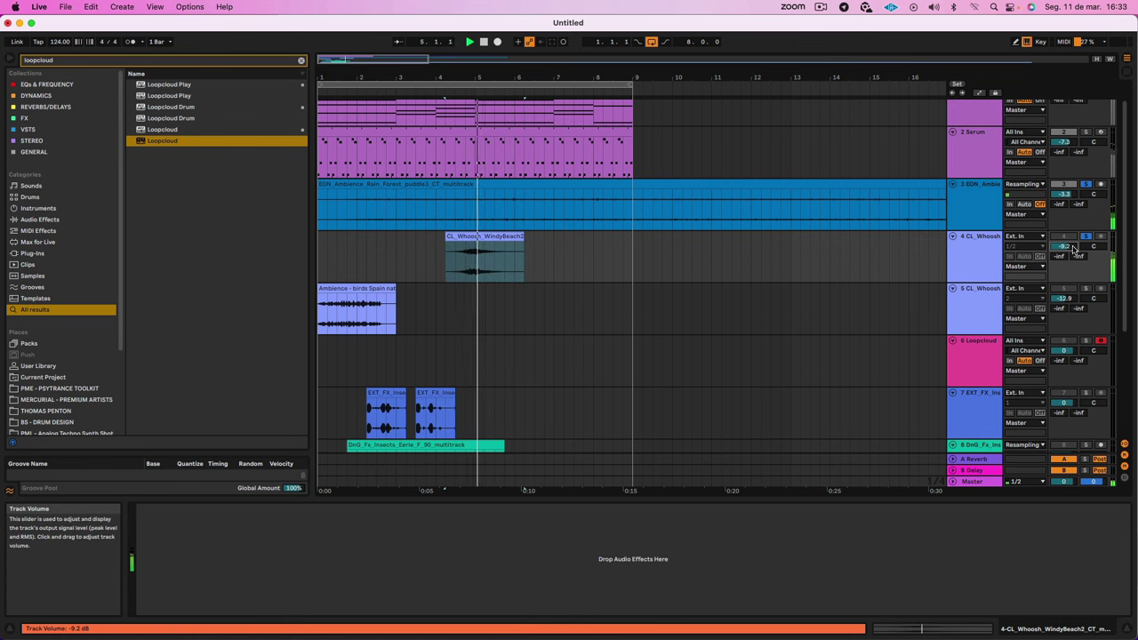
pyautogui.scroll(3, 542, 221)
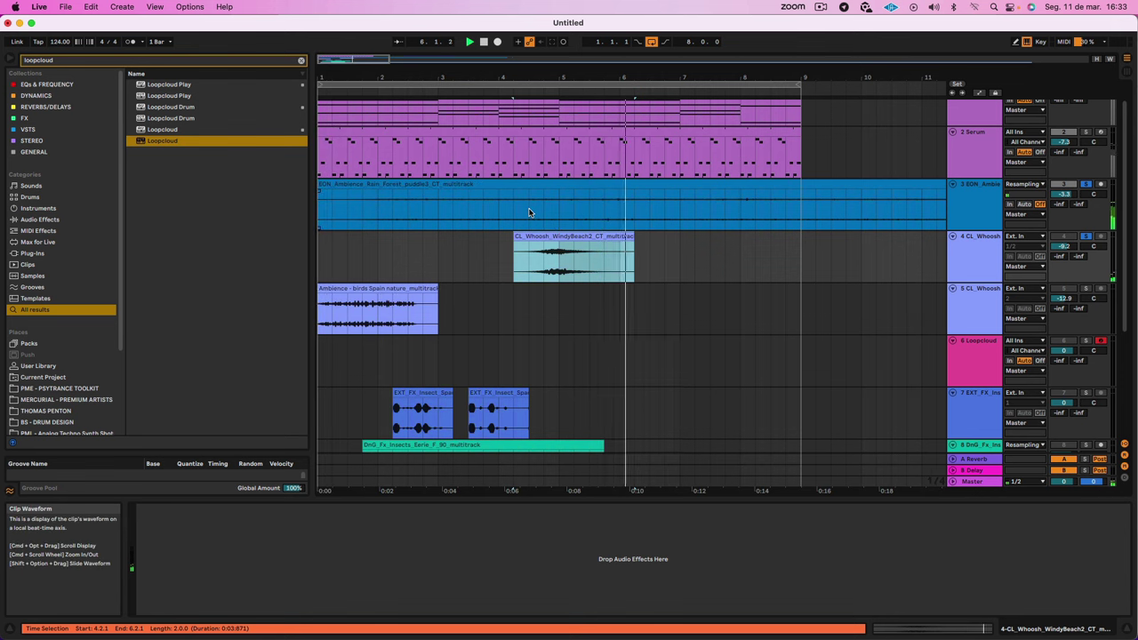
# Step: Clear the browser search and set the CL_Whoosh WindyBeach track's Reverb send to -16.6 dB
pyautogui.click(974, 258)
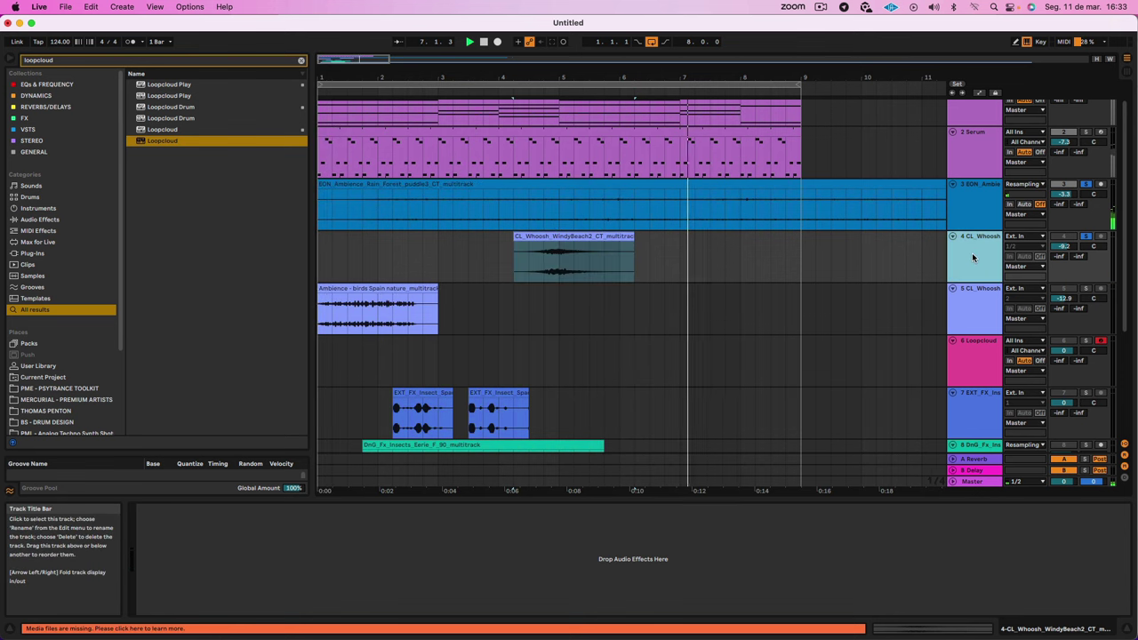
pyautogui.click(300, 61)
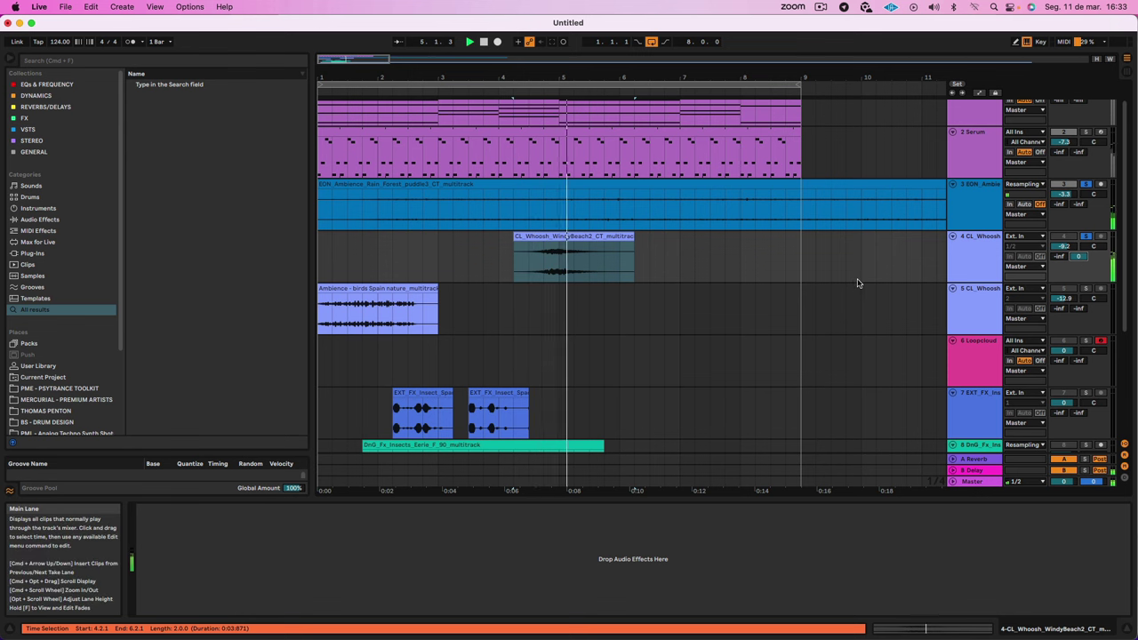
pyautogui.moveTo(1059, 256); pyautogui.dragTo(1059, 252)
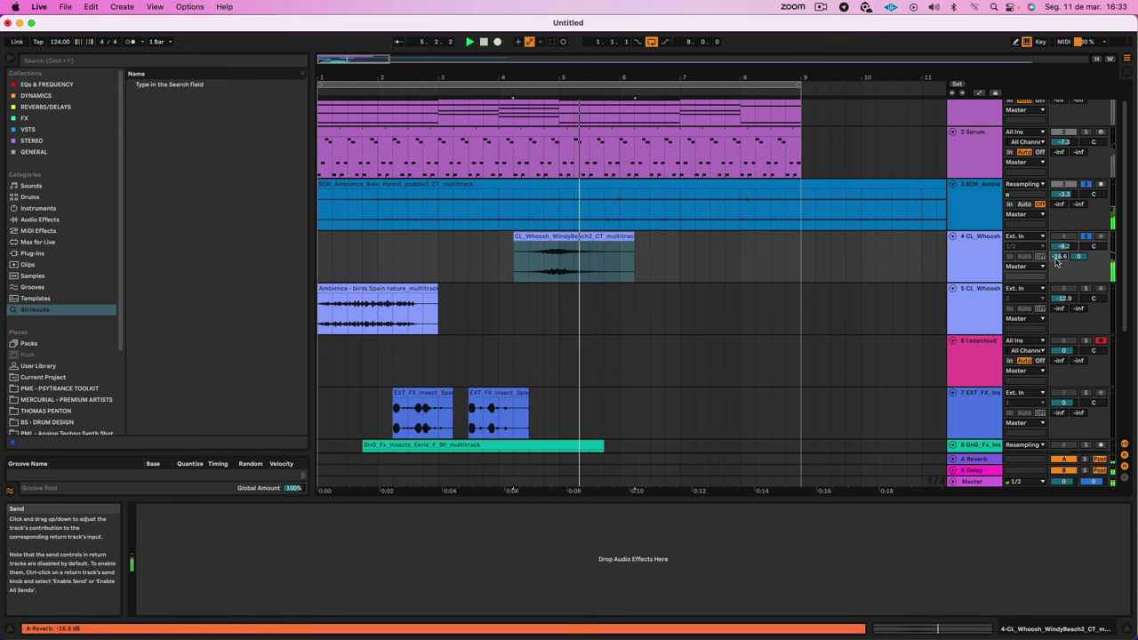
pyautogui.click(982, 247)
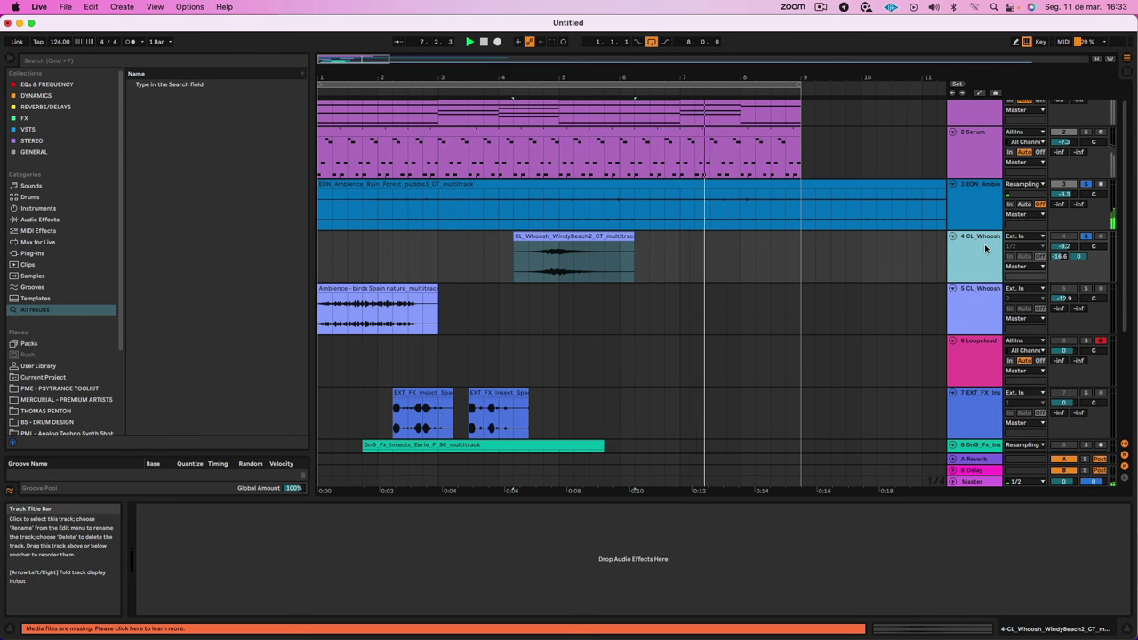
# Step: Solo the track holding the birds Spain nature clip and set its volume to -12.7 dB
pyautogui.click(1086, 290)
pyautogui.click(355, 291)
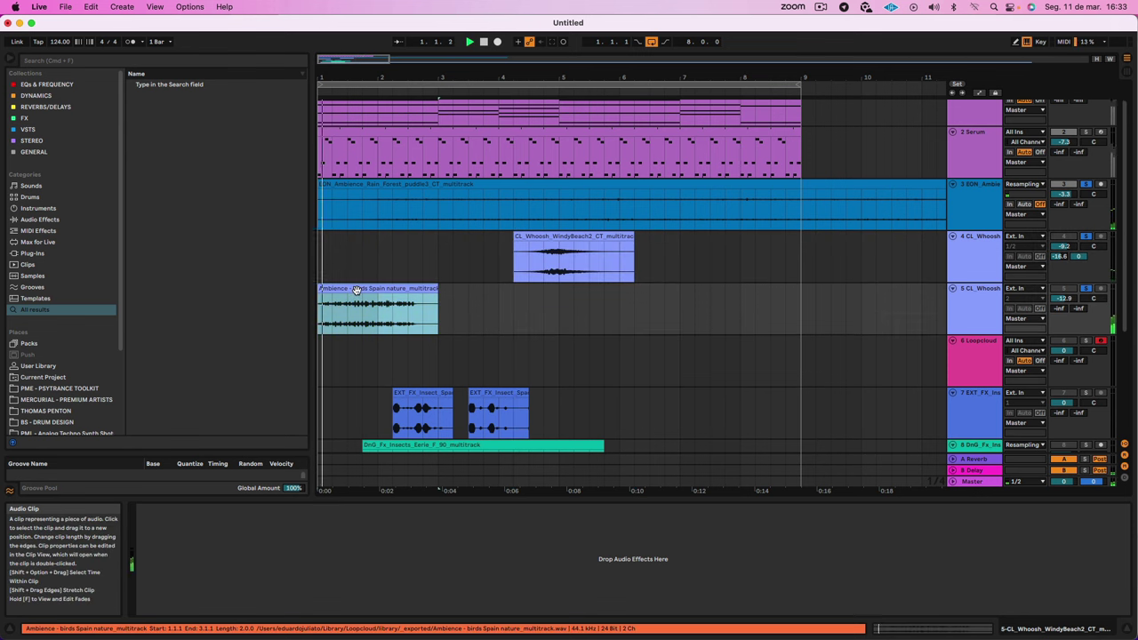
pyautogui.scroll(5, 509, 355)
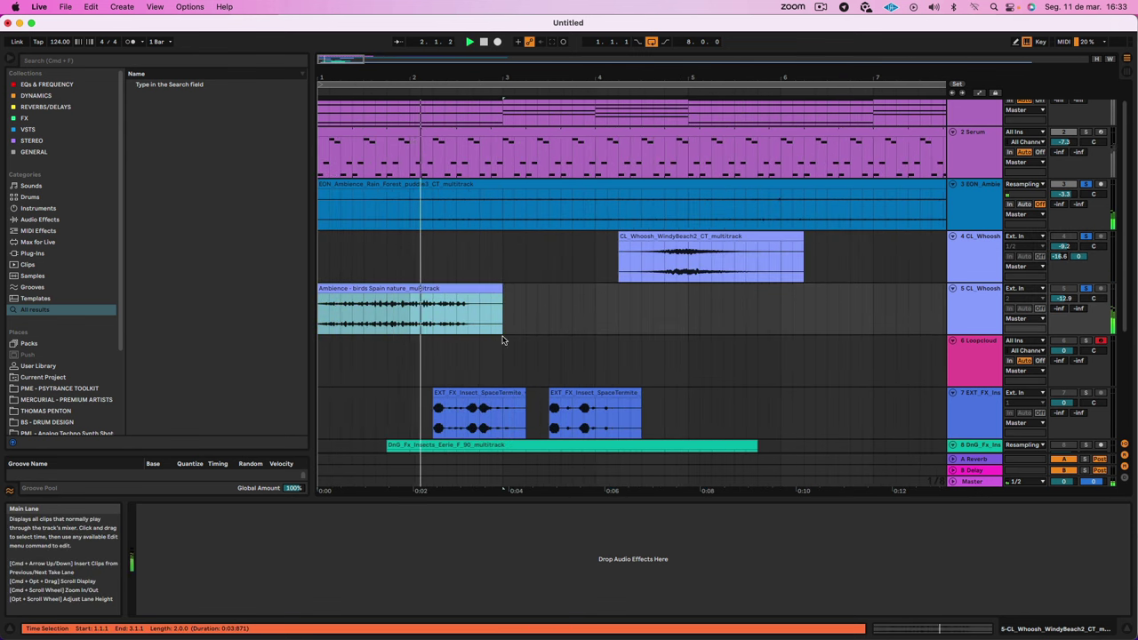
pyautogui.click(1063, 298)
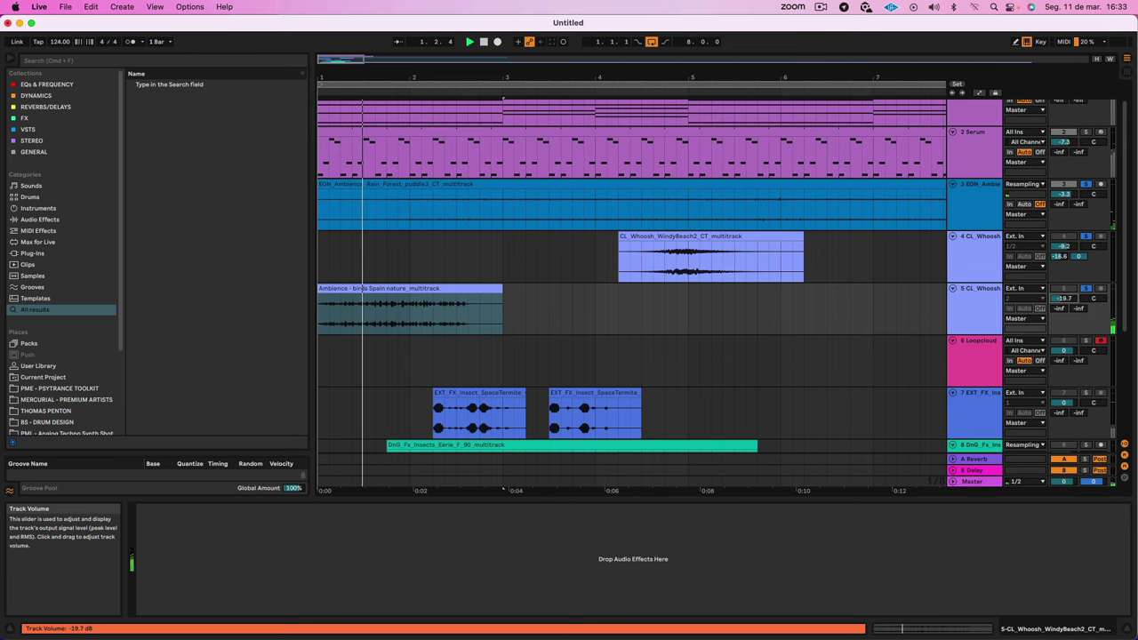
# Step: Open the birds Spain nature clip's settings and switch its warp mode to Complex Pro
pyautogui.doubleClick(480, 305)
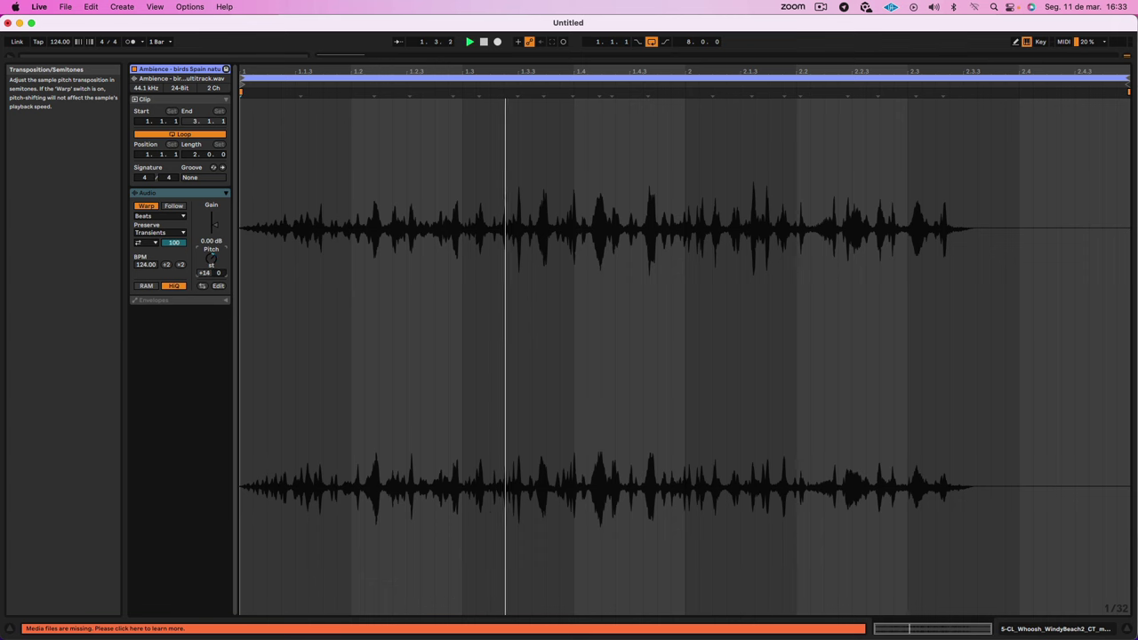
pyautogui.click(160, 215)
pyautogui.click(176, 250)
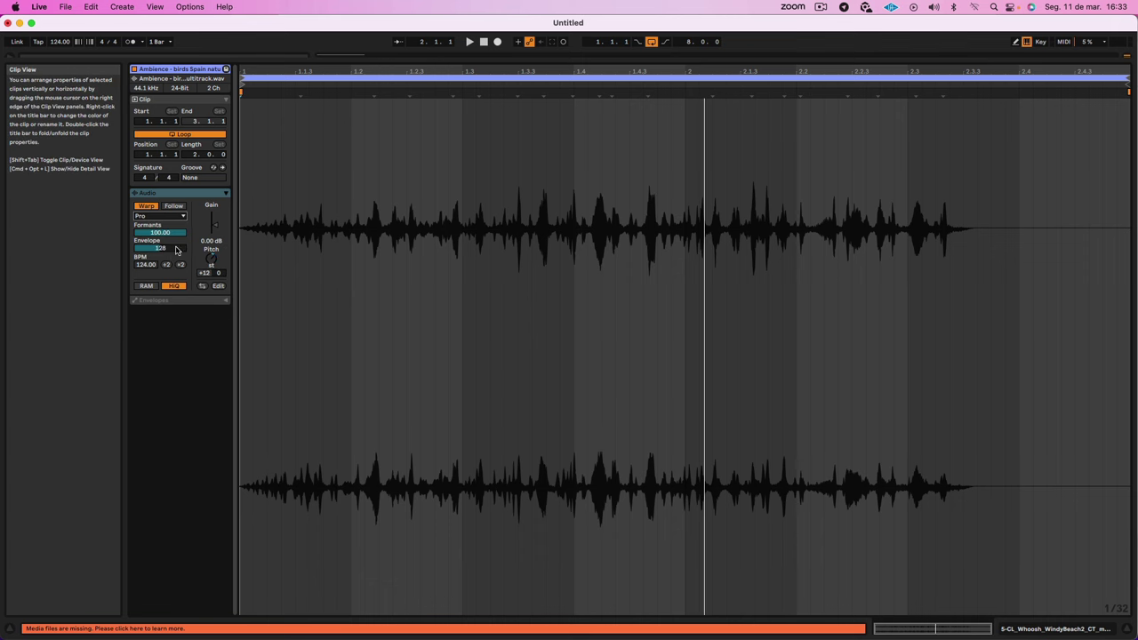
# Step: During playback, transpose the birds clip upward and set gain to 5.06 dB, Formants to 58.59 and Envelope to 114
pyautogui.press('space')
pyautogui.moveTo(213, 223); pyautogui.dragTo(168, 244)
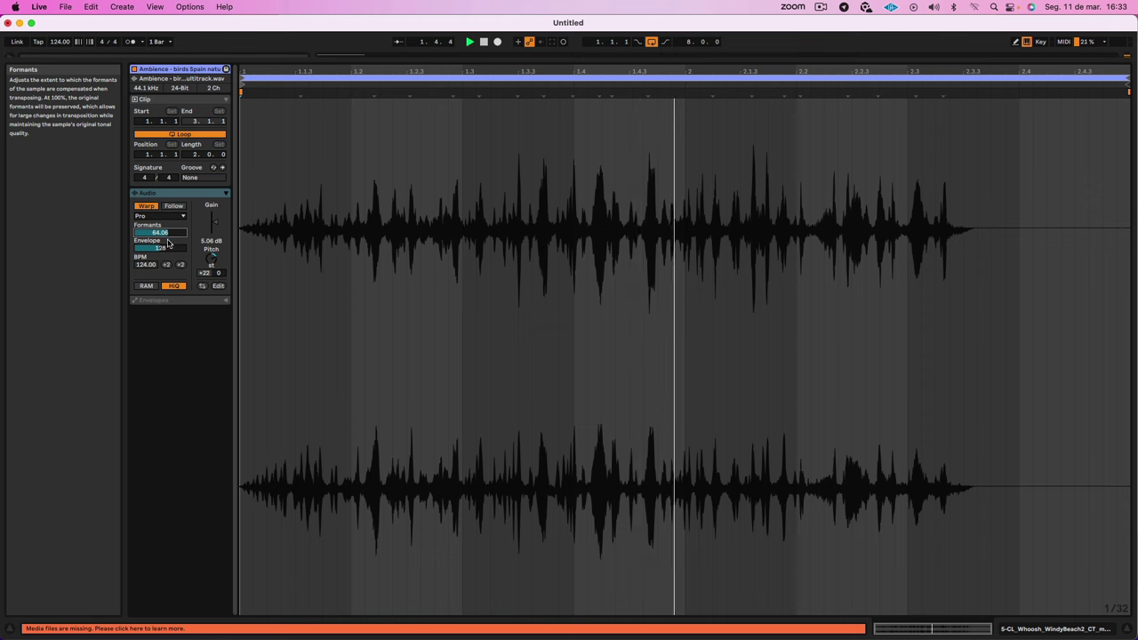
pyautogui.moveTo(212, 257); pyautogui.dragTo(212, 211)
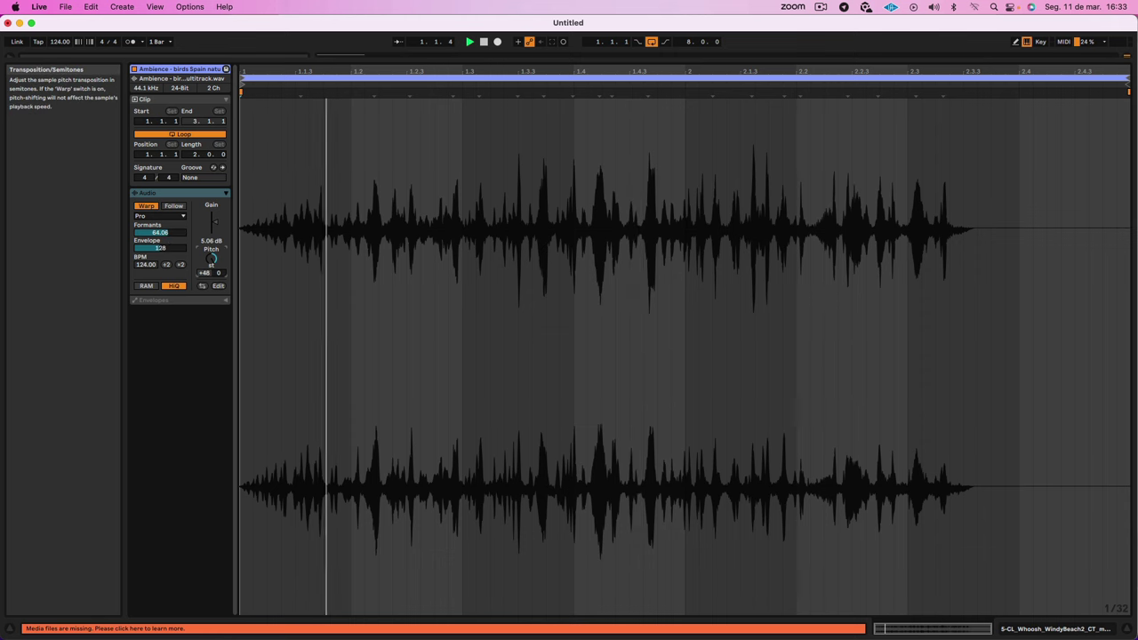
pyautogui.moveTo(212, 258); pyautogui.dragTo(212, 310)
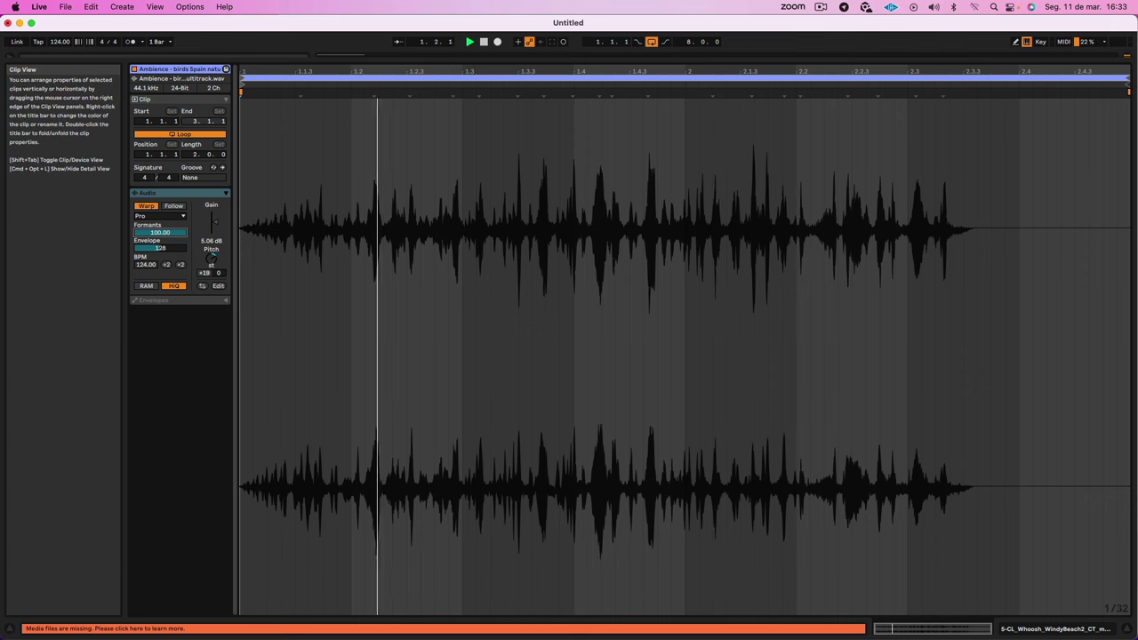
pyautogui.moveTo(160, 232)
pyautogui.mouseDown()
pyautogui.moveTo(160, 276)
pyautogui.moveTo(160, 213)
pyautogui.mouseUp()
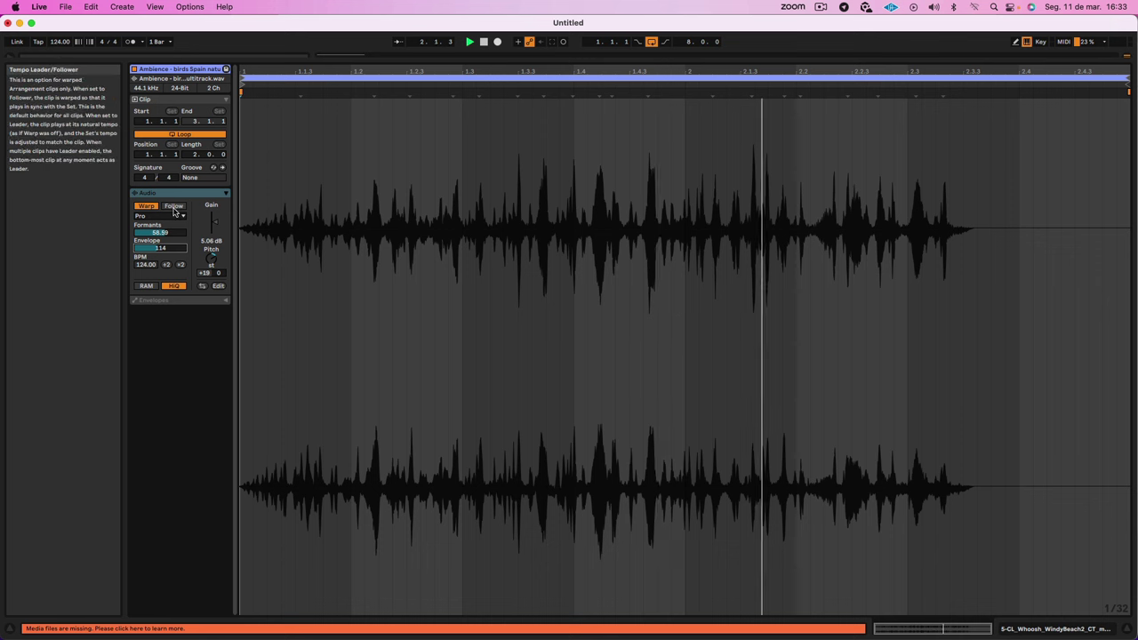
pyautogui.press('Tab')
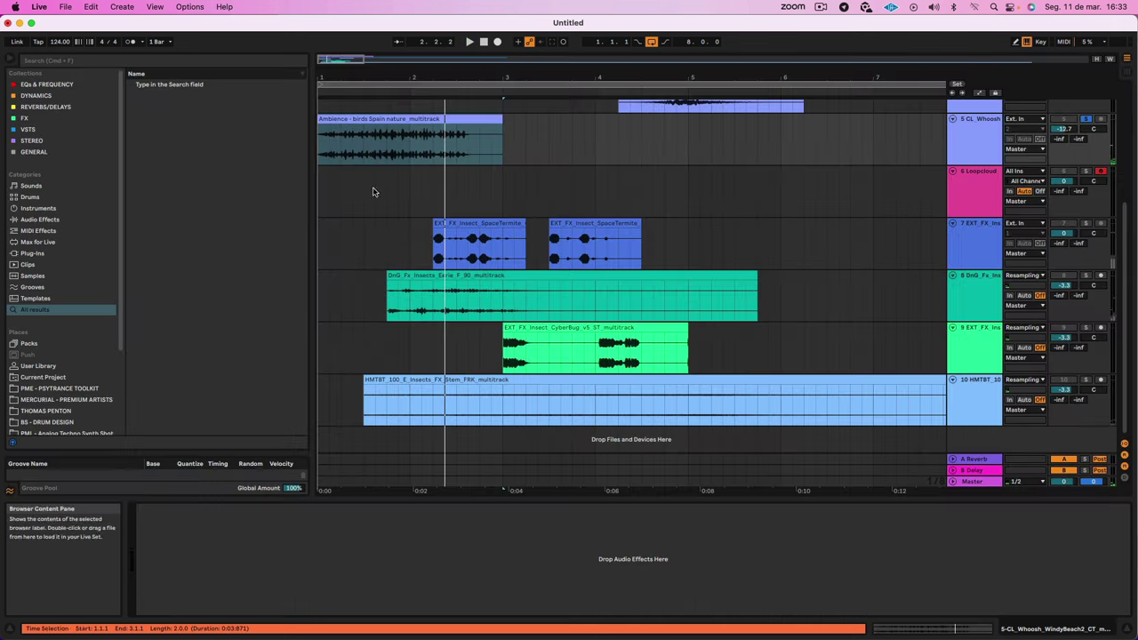
# Step: Consolidate the processed birds Spain nature clip into a new audio clip
pyautogui.click(355, 118)
pyautogui.press('super+j')
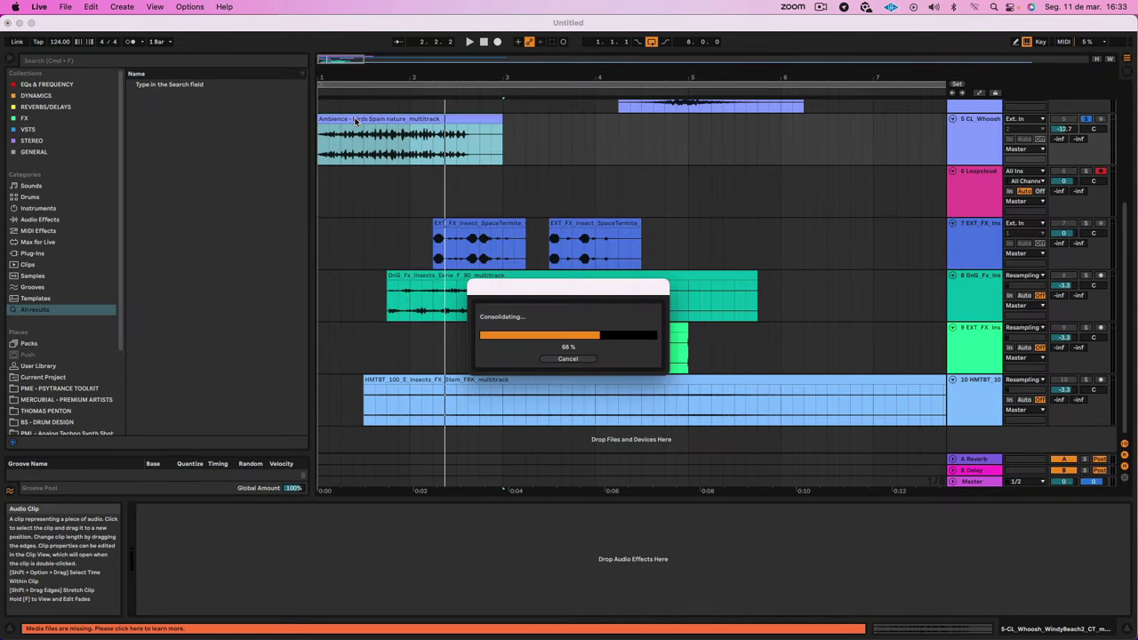
pyautogui.rightClick(354, 120)
pyautogui.click(346, 116)
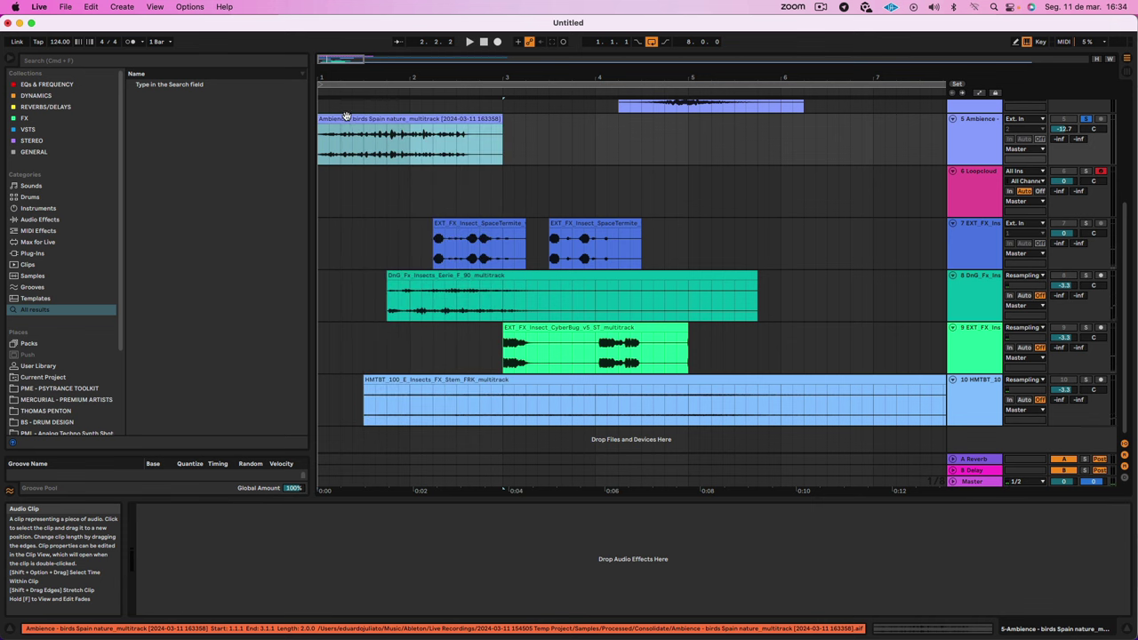
# Step: Open the consolidated birds clip and transpose it up 17 semitones during playback
pyautogui.doubleClick(337, 116)
pyautogui.press('space')
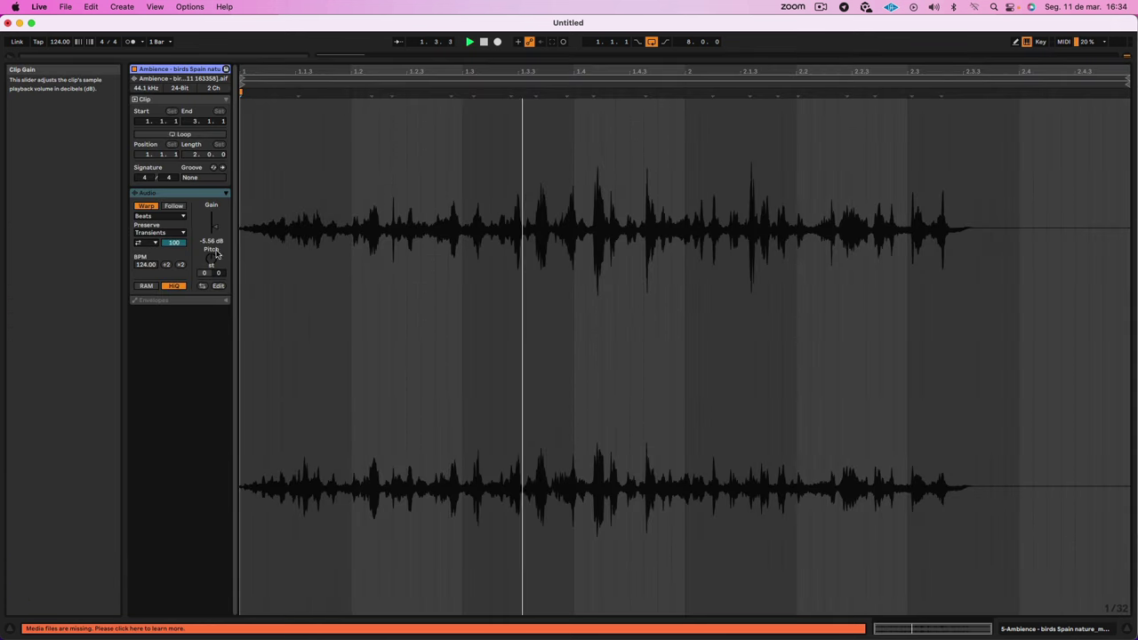
pyautogui.moveTo(212, 258); pyautogui.dragTo(211, 255)
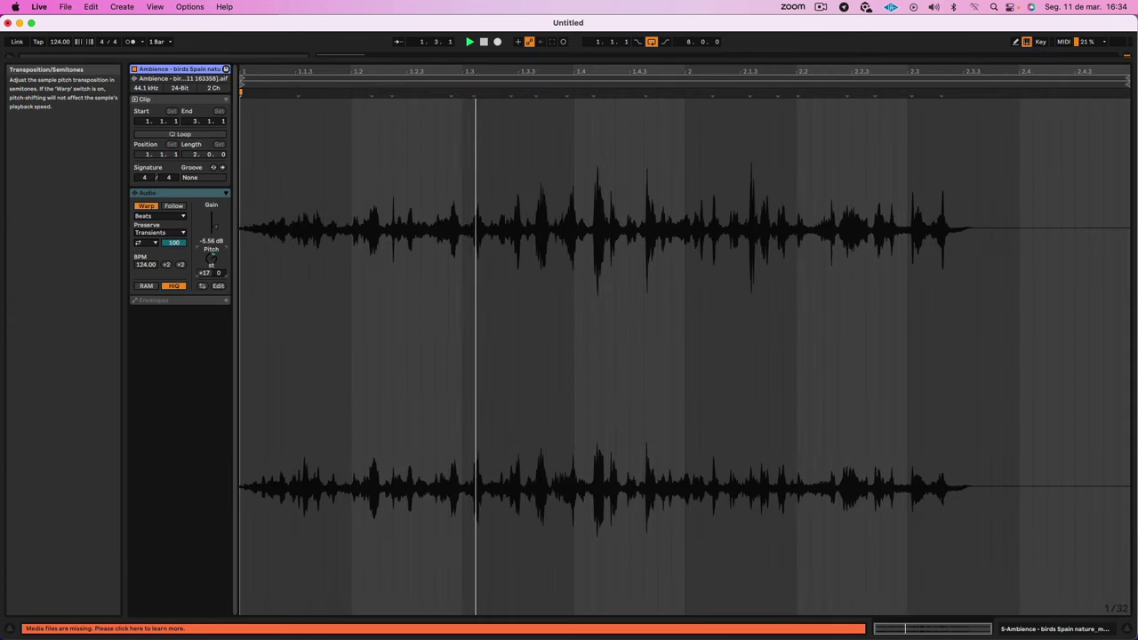
# Step: Set the birds clip's Beats warping to preserve 1/16, and adjust its transient envelope and gain during playback
pyautogui.click(160, 233)
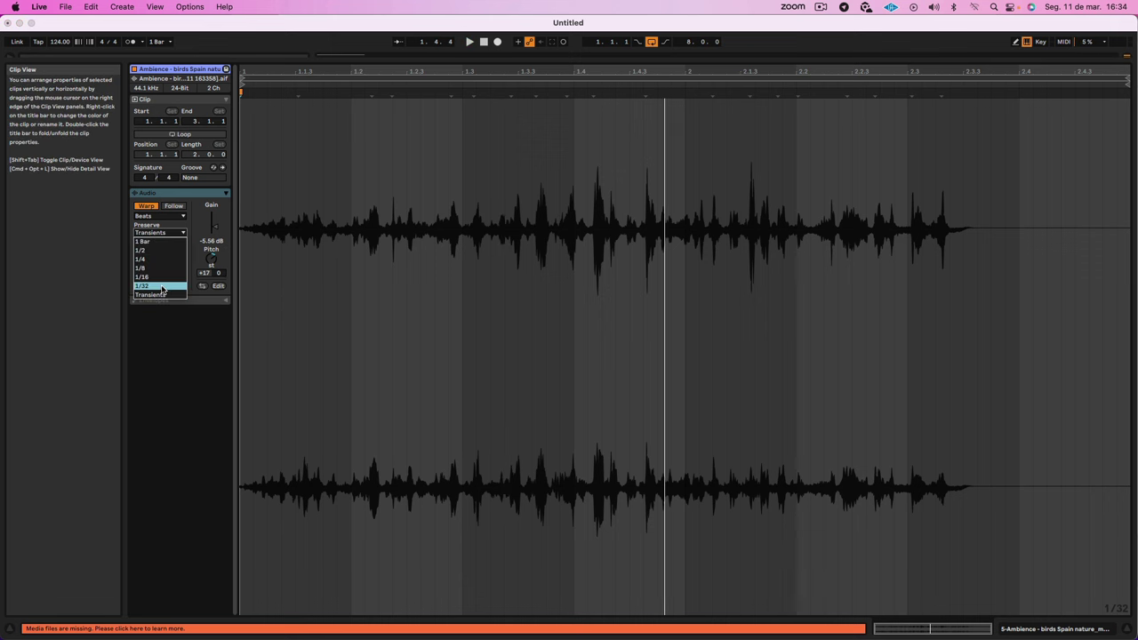
pyautogui.click(168, 276)
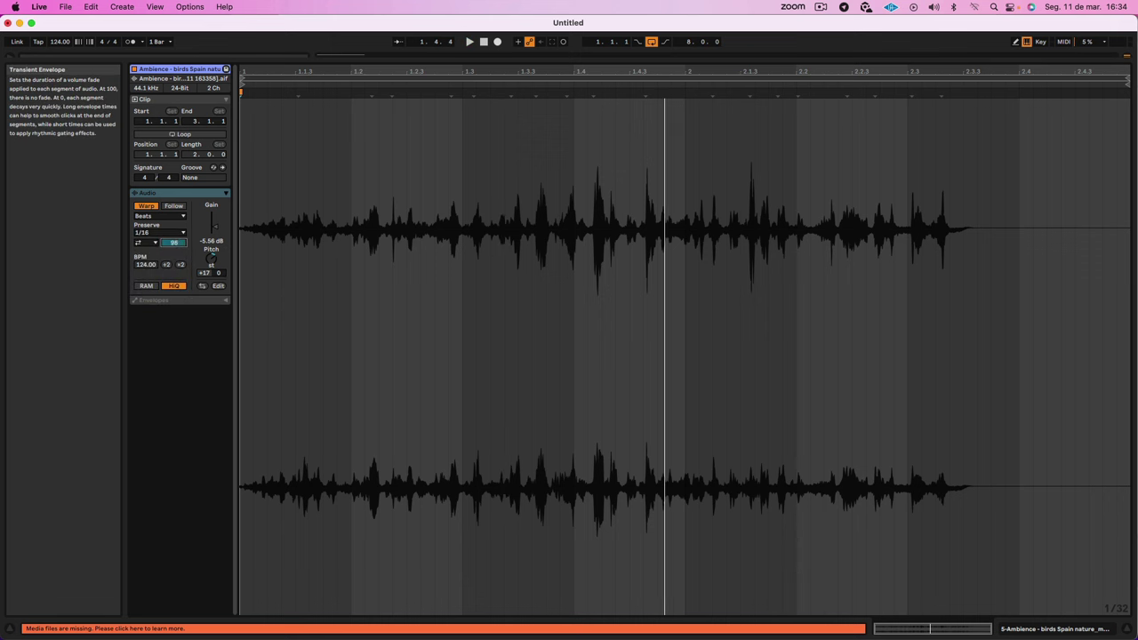
pyautogui.press('space')
pyautogui.moveTo(173, 242); pyautogui.dragTo(214, 213)
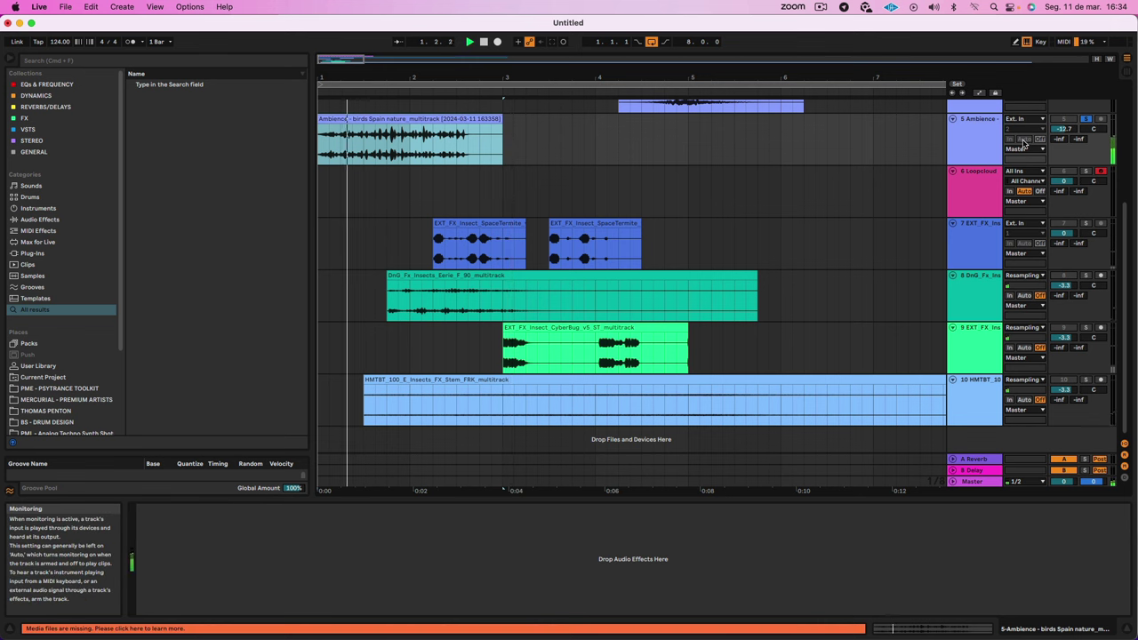
# Step: Raise the birds track's volume to -6.6 dB and select its clip
pyautogui.click(1064, 129)
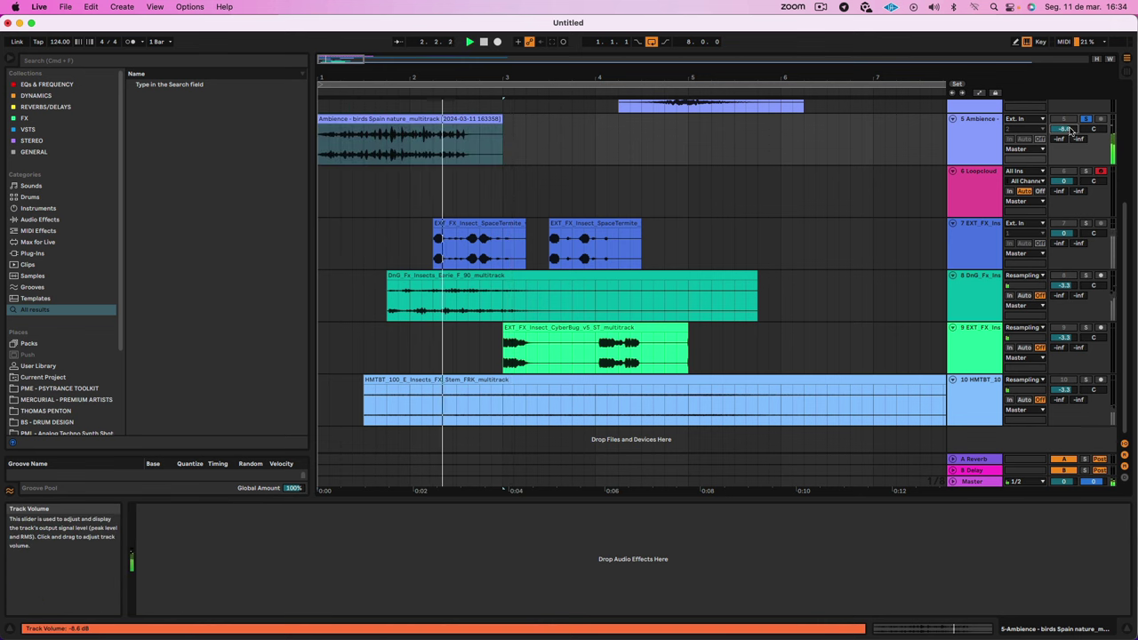
pyautogui.click(445, 119)
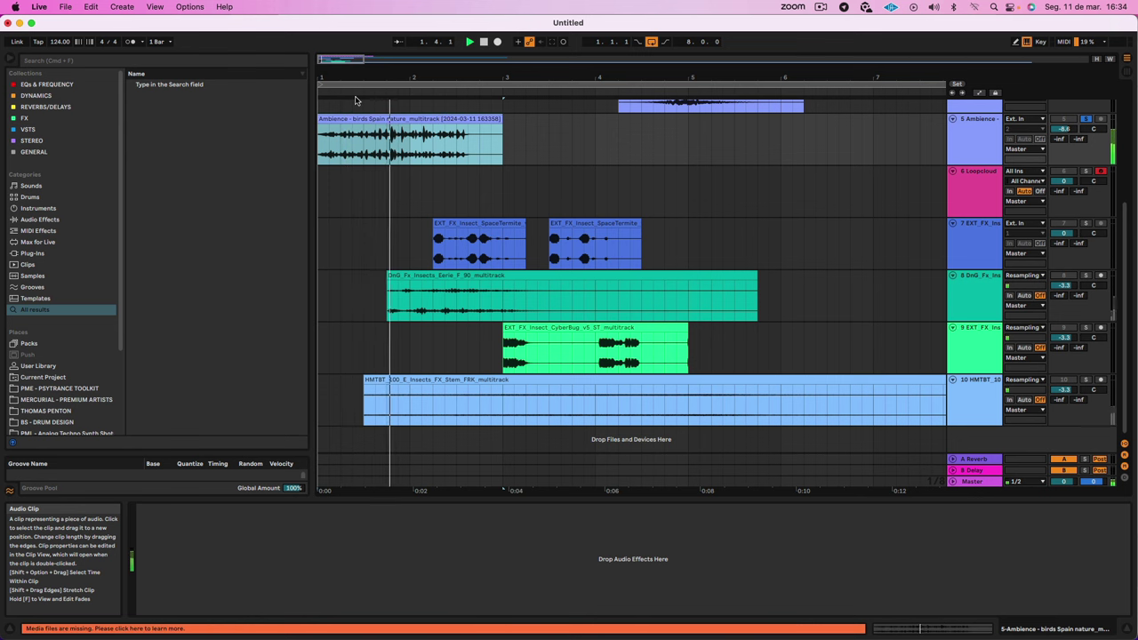
# Step: Add the Reverb effect to the birds track, with Hi Cut off, a 24.3 s decay and 45% dry/wet
pyautogui.click(163, 58)
pyautogui.write('r')
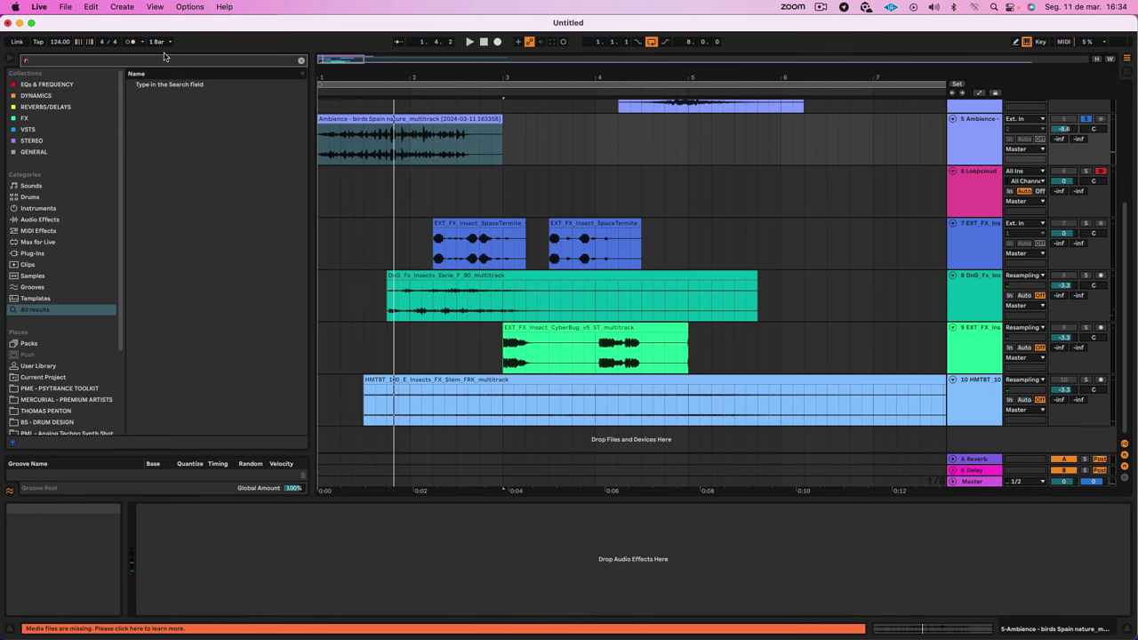
pyautogui.write('everb')
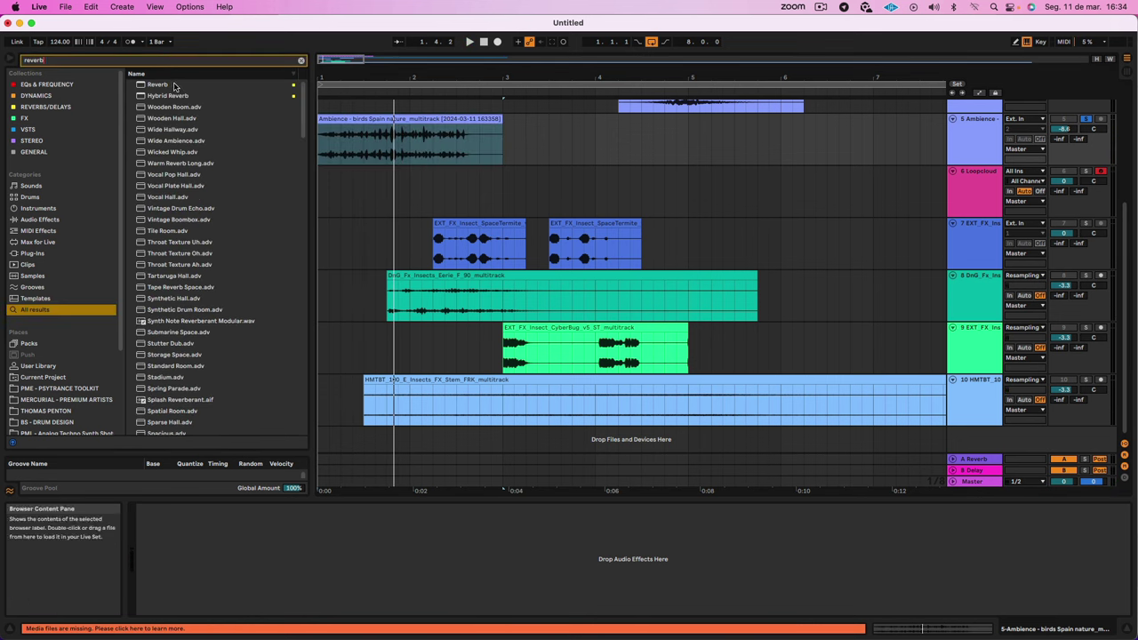
pyautogui.doubleClick(174, 85)
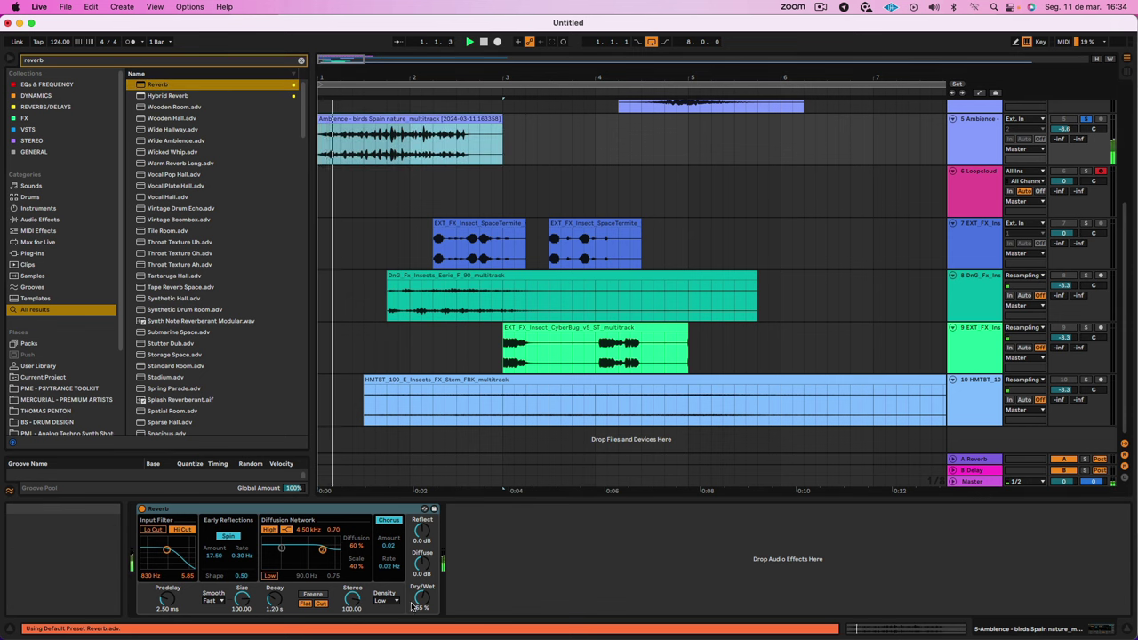
pyautogui.moveTo(412, 609); pyautogui.dragTo(412, 594)
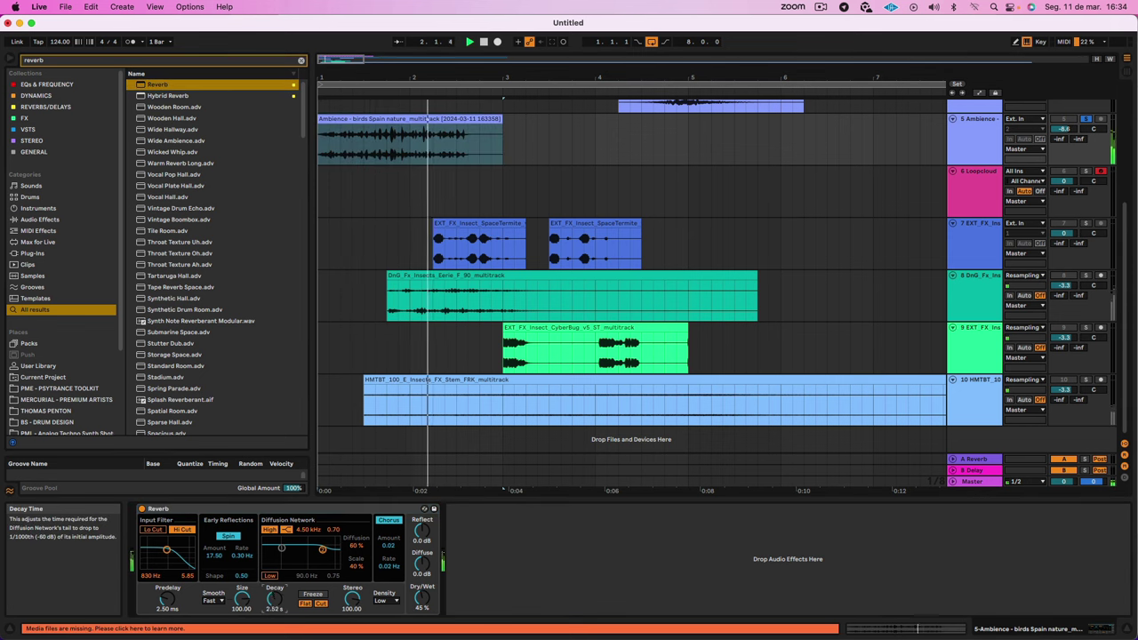
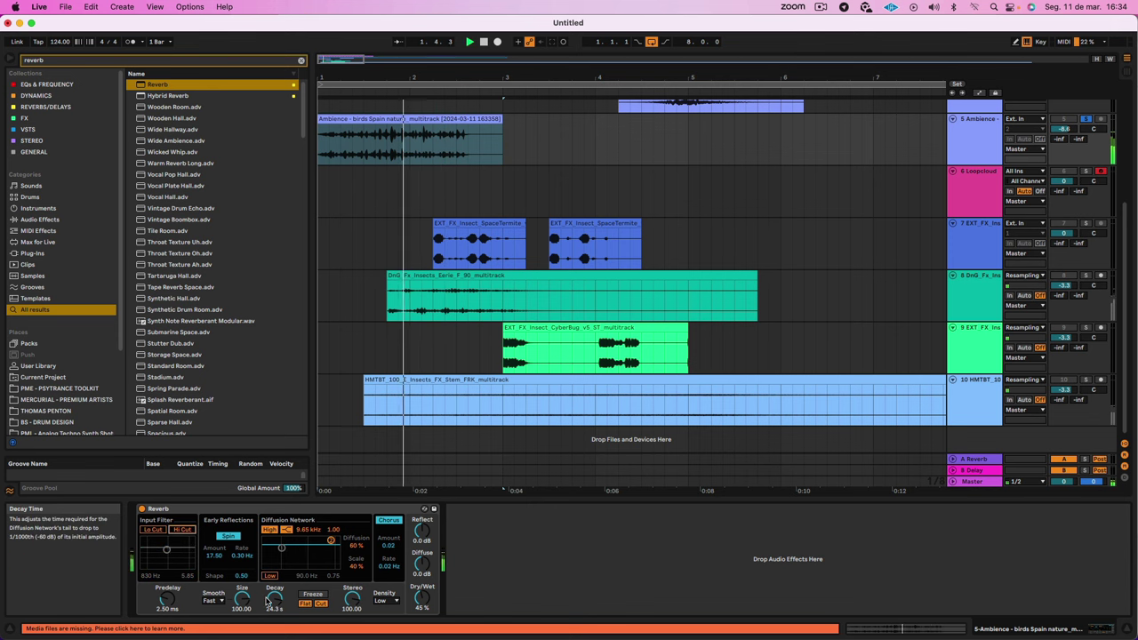
# Step: Consolidate the birds clip again to render its 1/16 warp and pitch settings
pyautogui.click(984, 163)
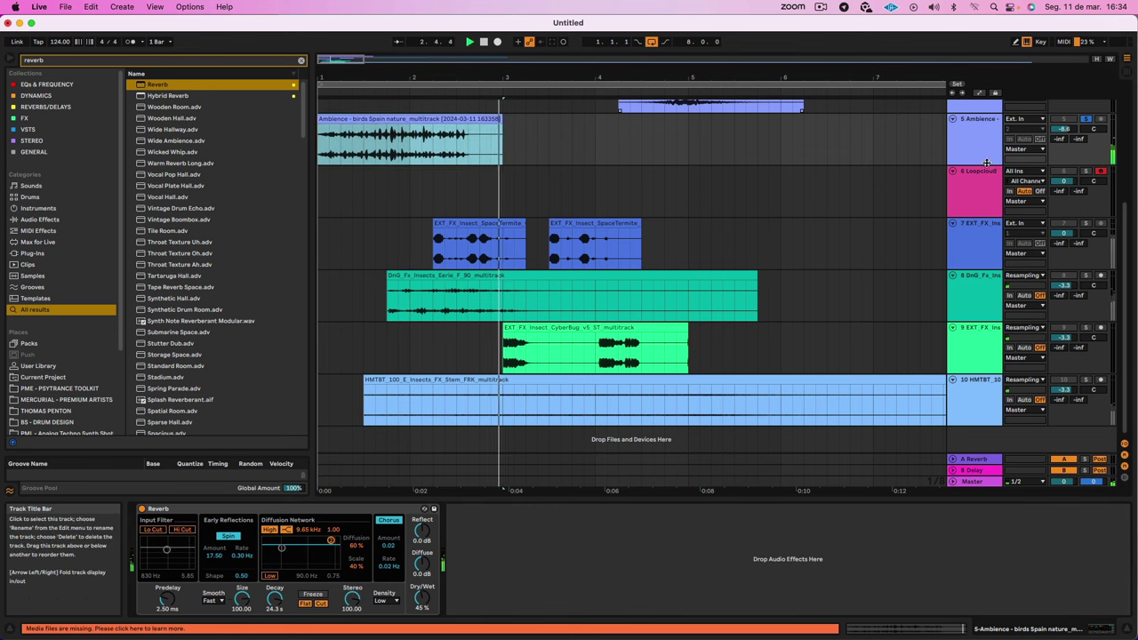
pyautogui.click(438, 119)
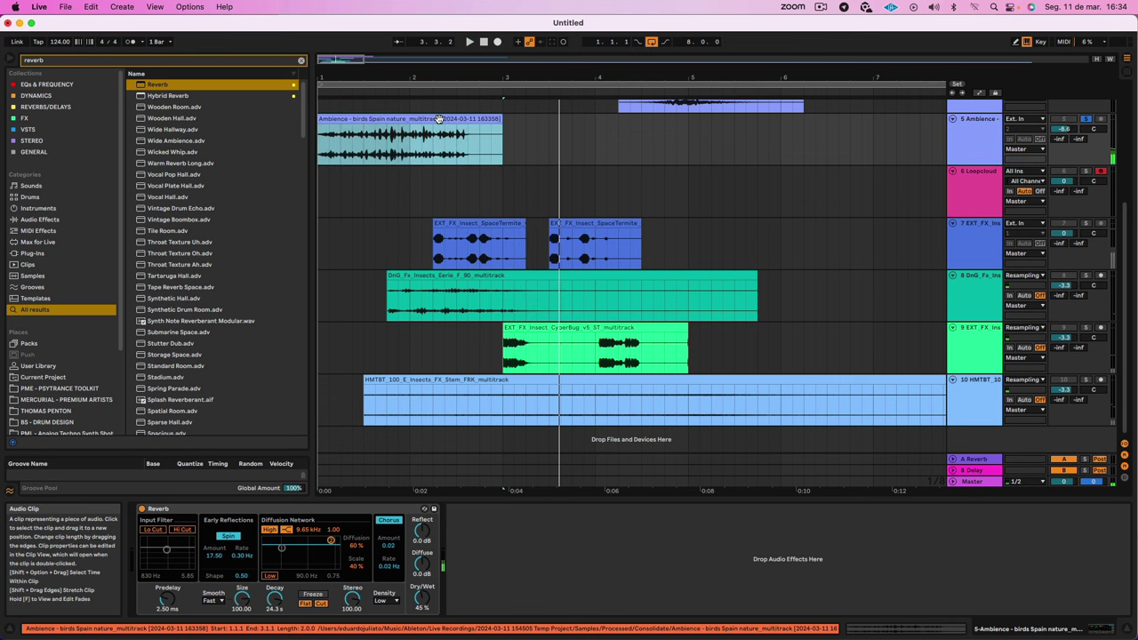
pyautogui.press('super+j')
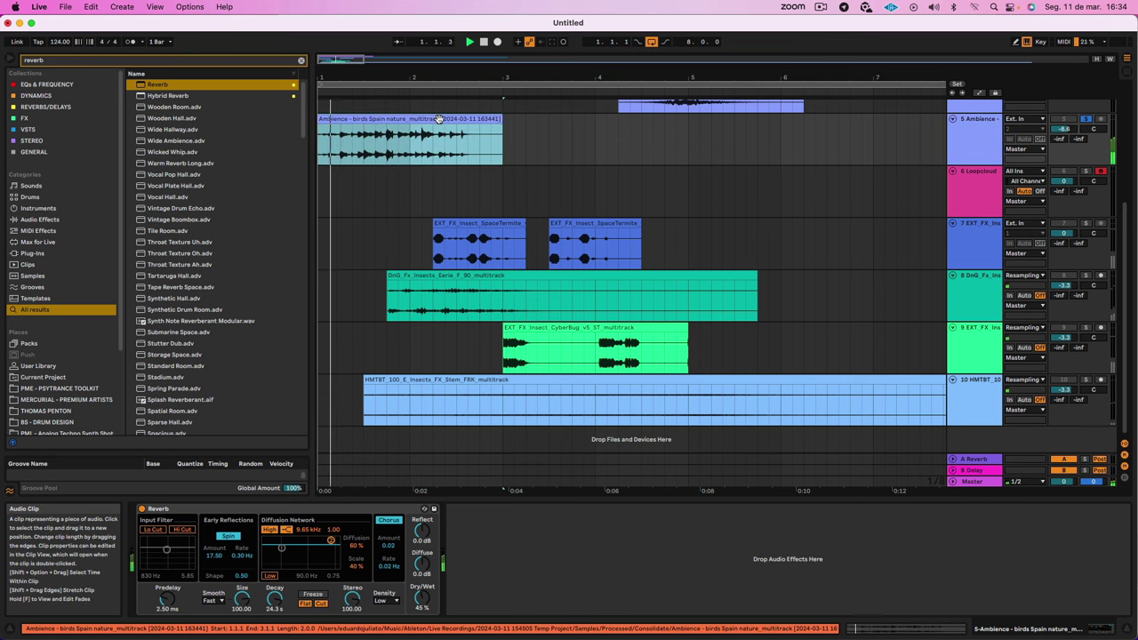
# Step: Open the newly consolidated birds clip, transpose it up 21 semitones and set its gain to 4.31 dB
pyautogui.scroll(3, 1105, 145)
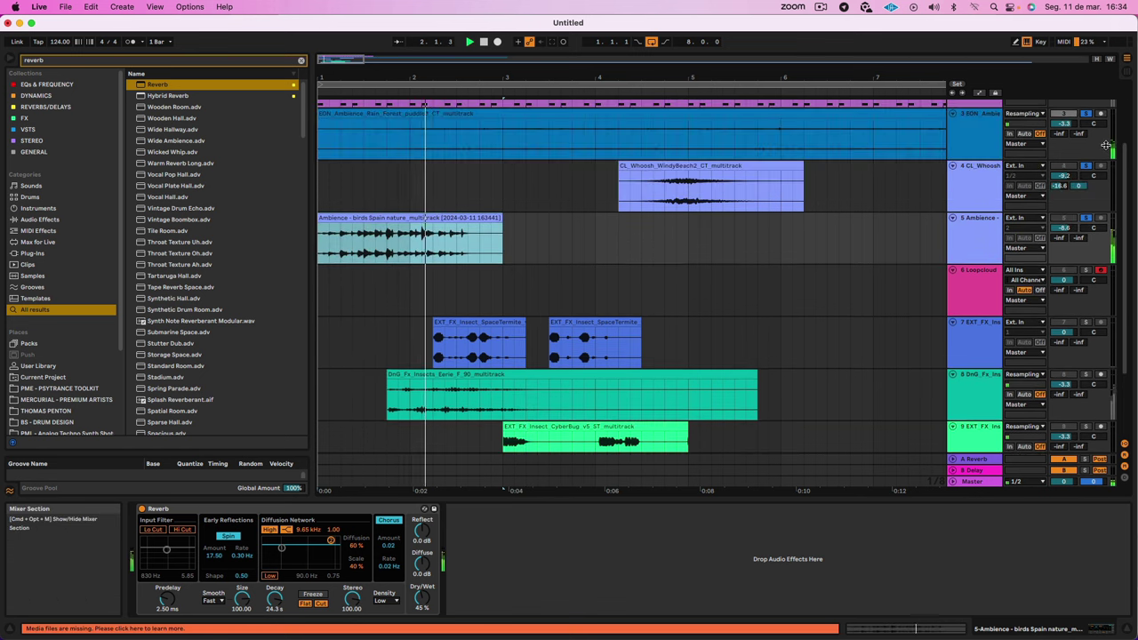
pyautogui.click(976, 240)
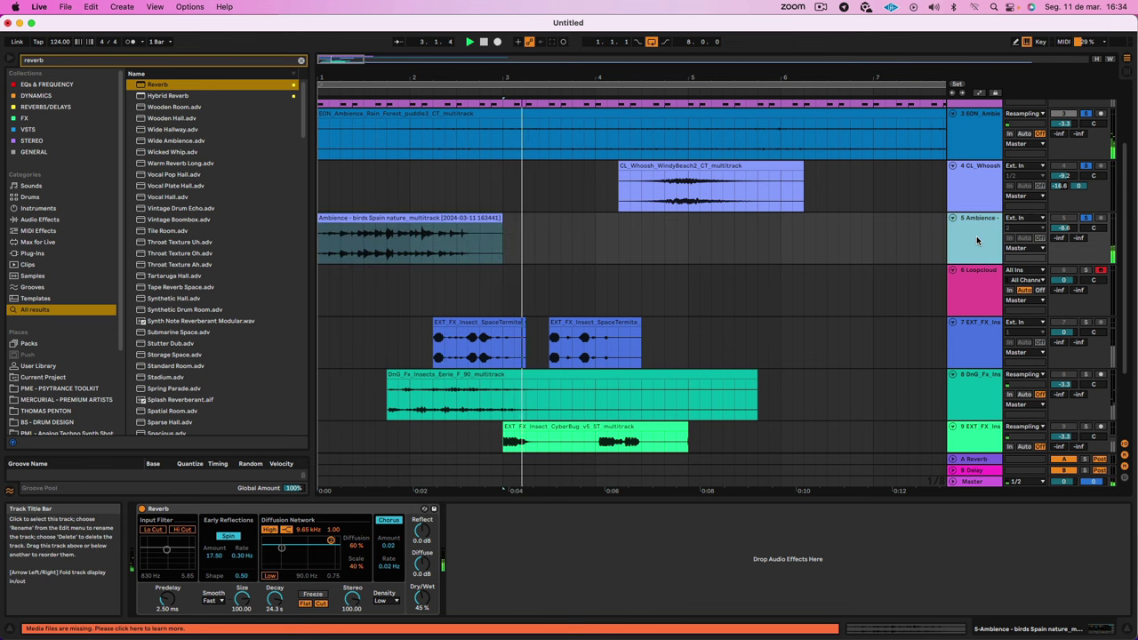
pyautogui.doubleClick(381, 224)
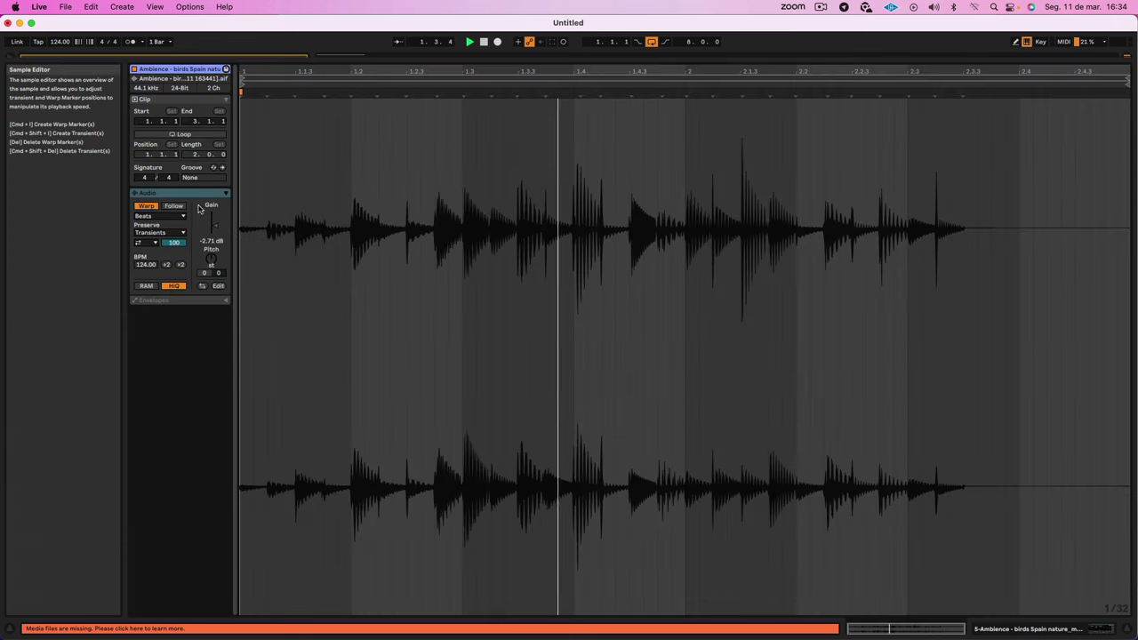
pyautogui.moveTo(211, 264); pyautogui.dragTo(214, 215)
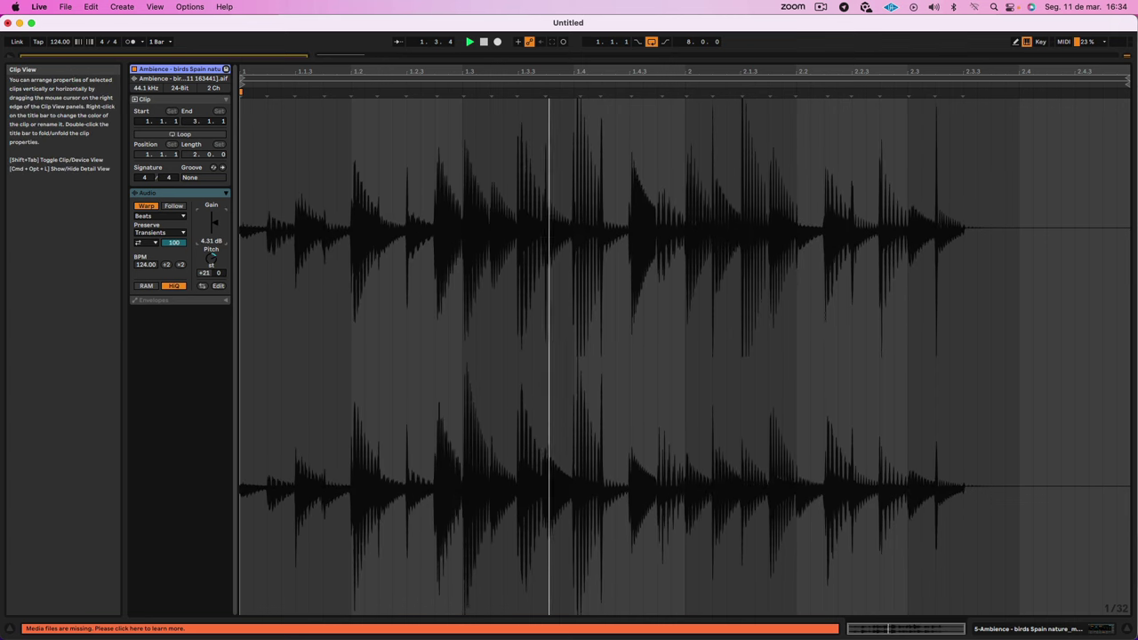
# Step: Set the birds clip's warp mode to Texture with grain size 222.22, transpose +27 semitones and gain 1.94 dB
pyautogui.click(151, 216)
pyautogui.click(156, 243)
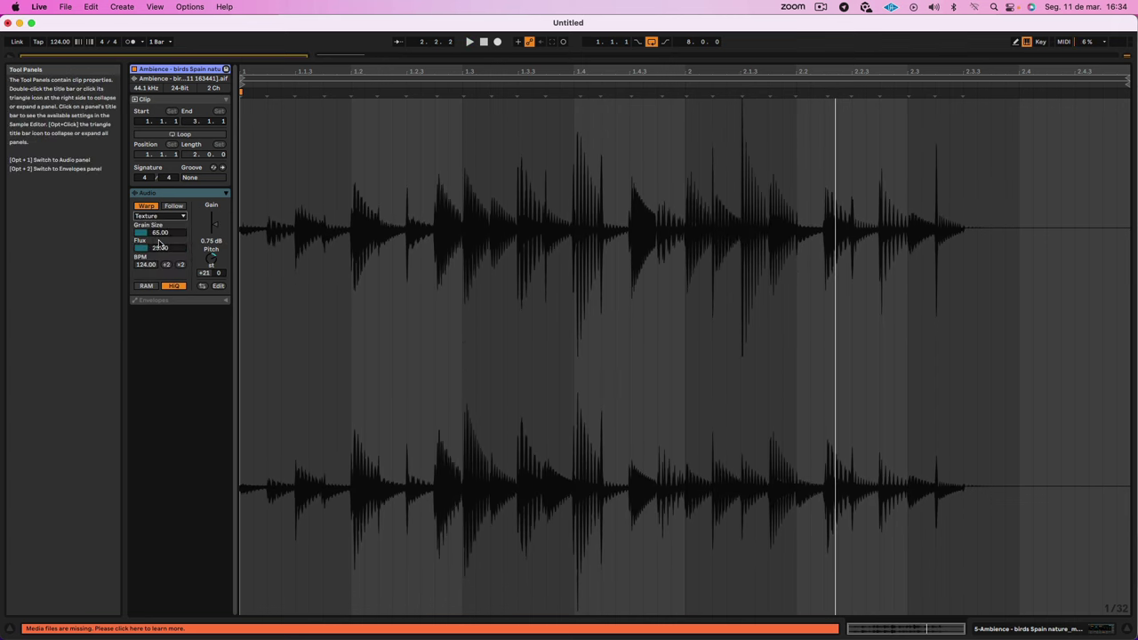
pyautogui.press('space')
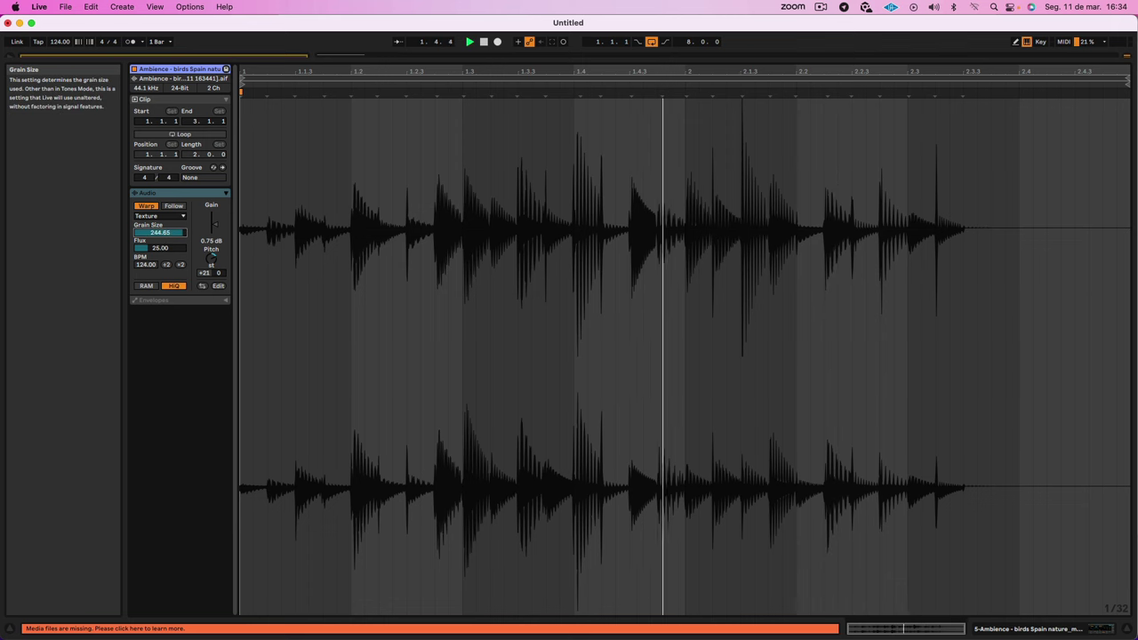
pyautogui.moveTo(160, 232); pyautogui.dragTo(210, 233)
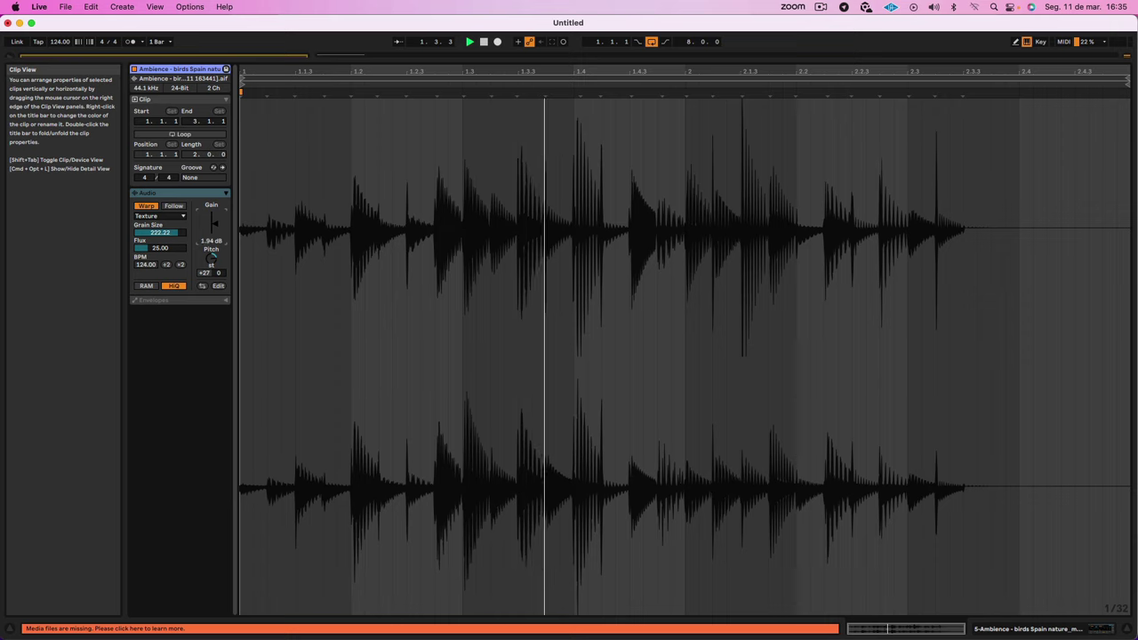
pyautogui.press('Tab')
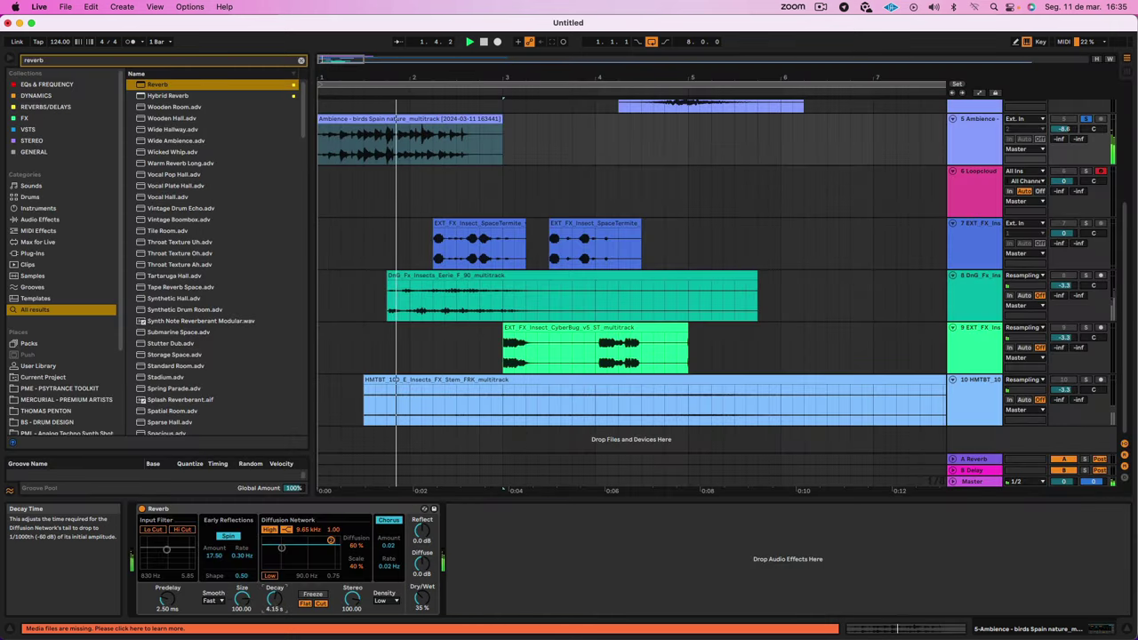
# Step: Set the birds track's Reverb decay to 15.4 s and its dry/wet to 0%
pyautogui.click(488, 118)
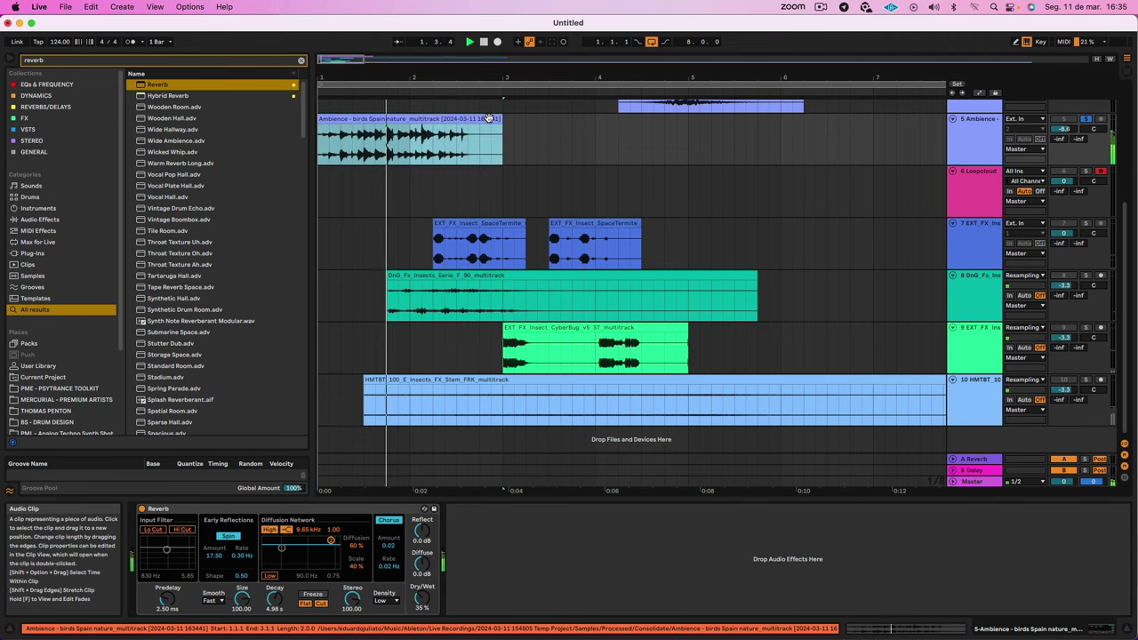
pyautogui.scroll(5, 711, 266)
pyautogui.scroll(-3, 888, 257)
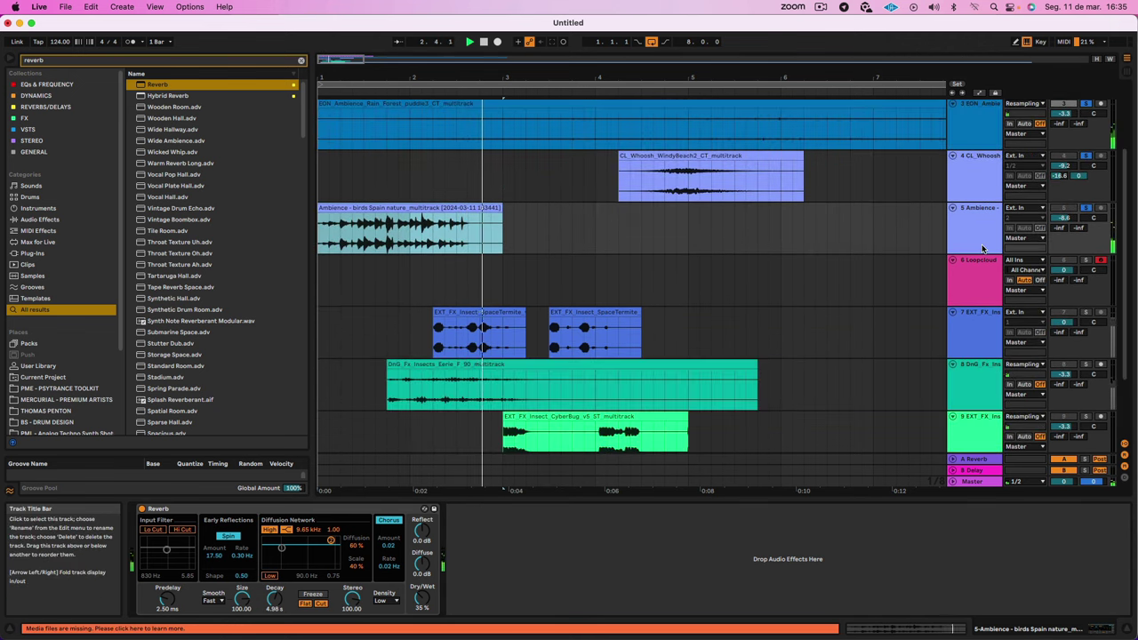
pyautogui.click(982, 248)
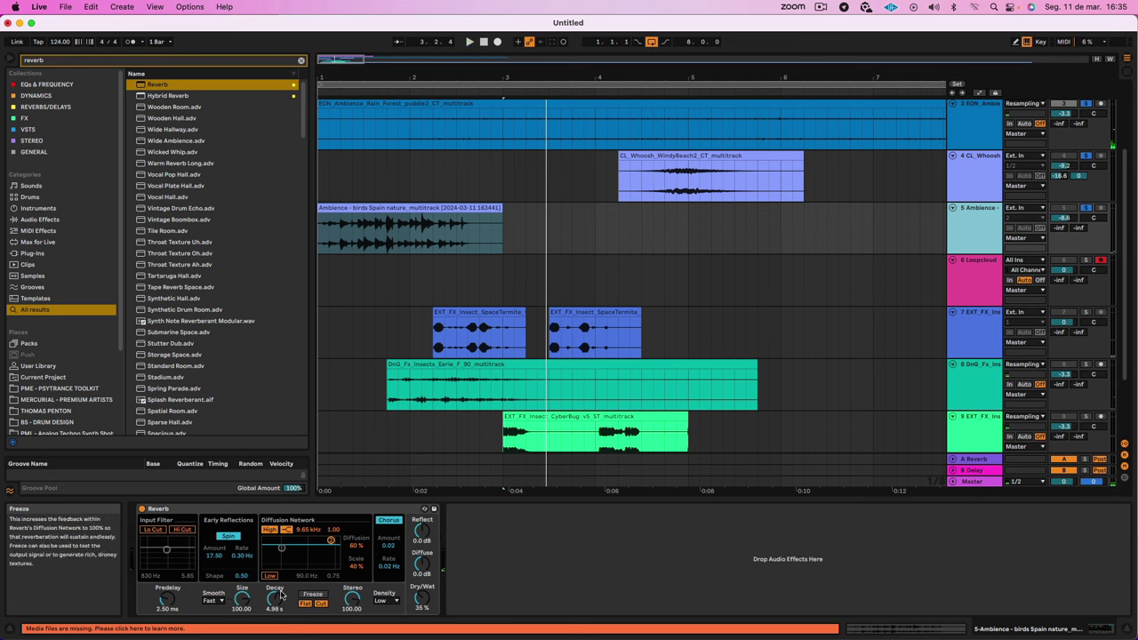
pyautogui.moveTo(275, 598); pyautogui.dragTo(275, 564)
pyautogui.moveTo(422, 597); pyautogui.dragTo(426, 605)
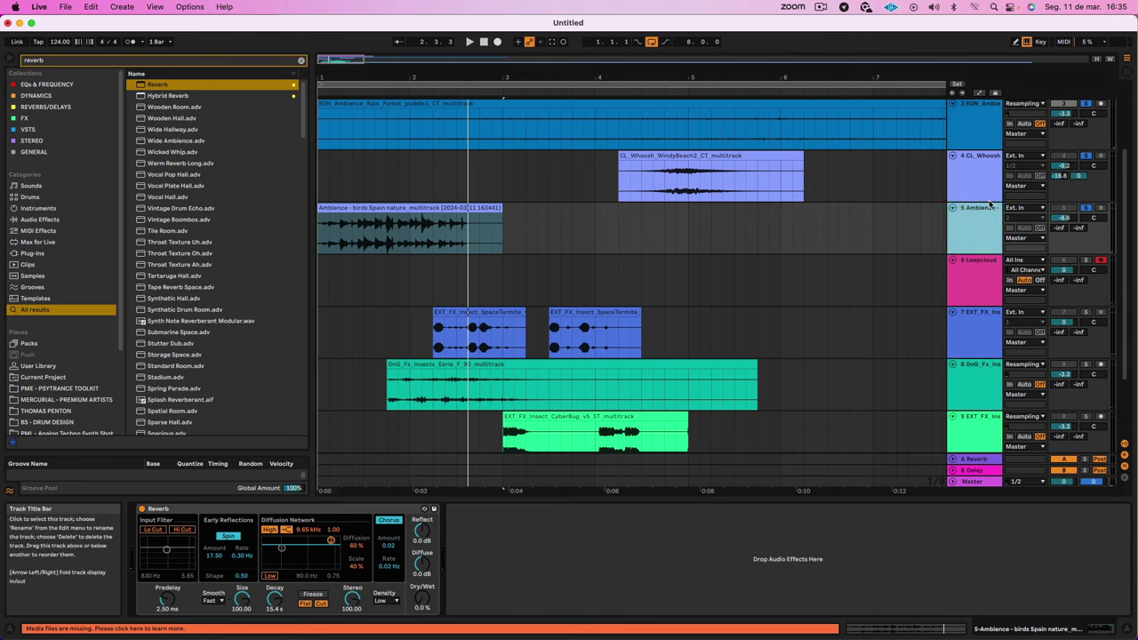
# Step: Automate the birds track's Reverb dry/wet to rise from 0% to about 96% towards the end of the clip
pyautogui.press('a')
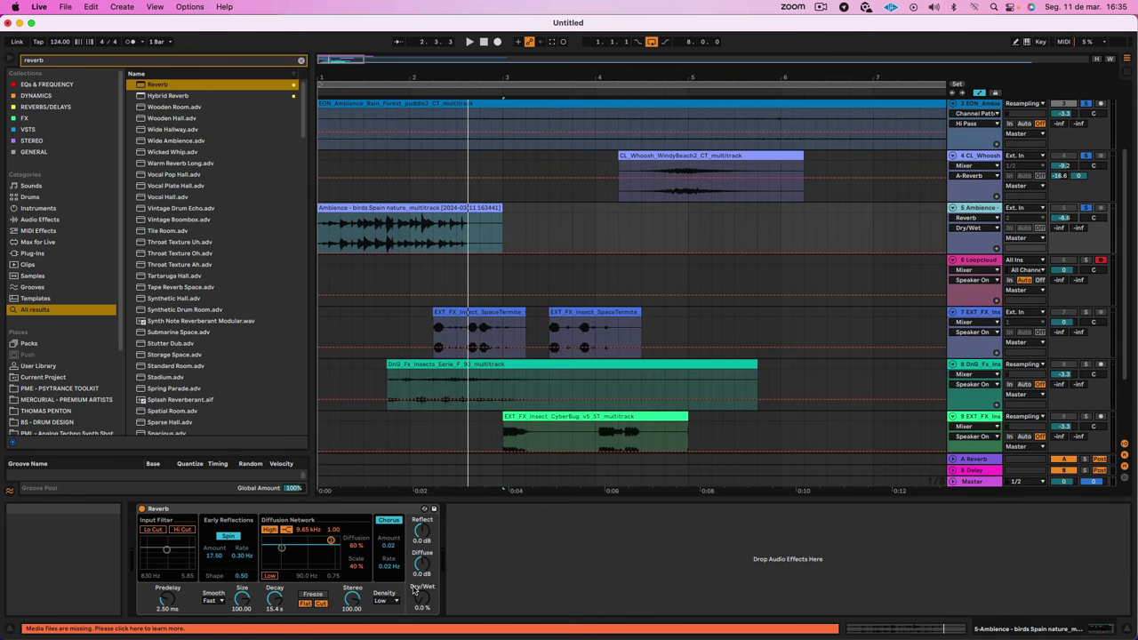
pyautogui.click(356, 248)
pyautogui.moveTo(411, 255); pyautogui.dragTo(460, 216)
pyautogui.press('space')
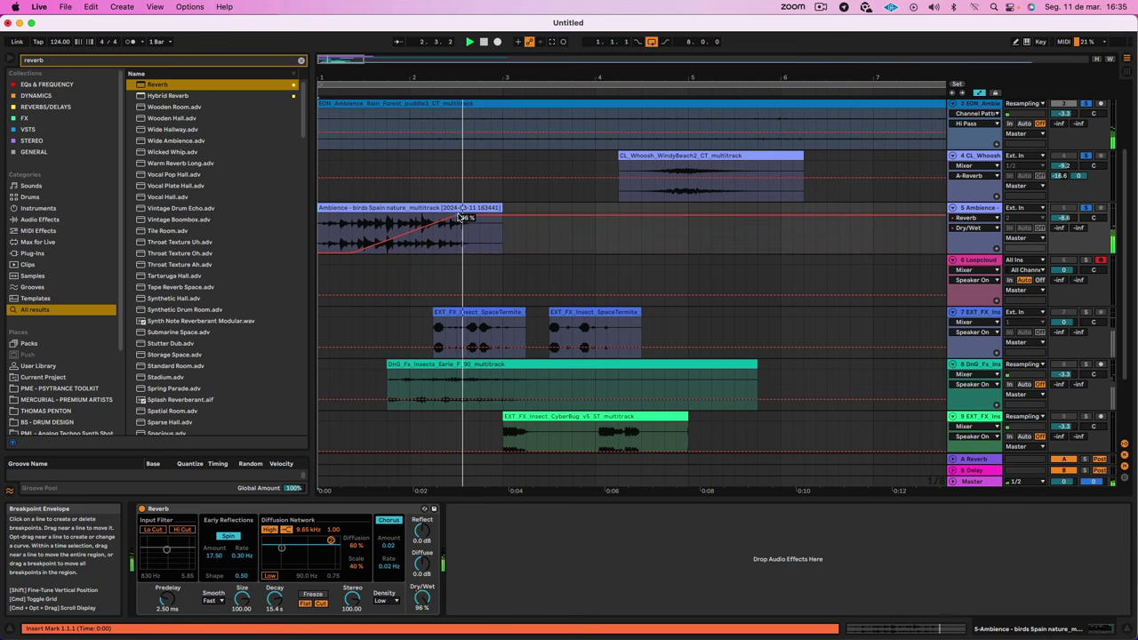
pyautogui.press('a')
pyautogui.click(981, 232)
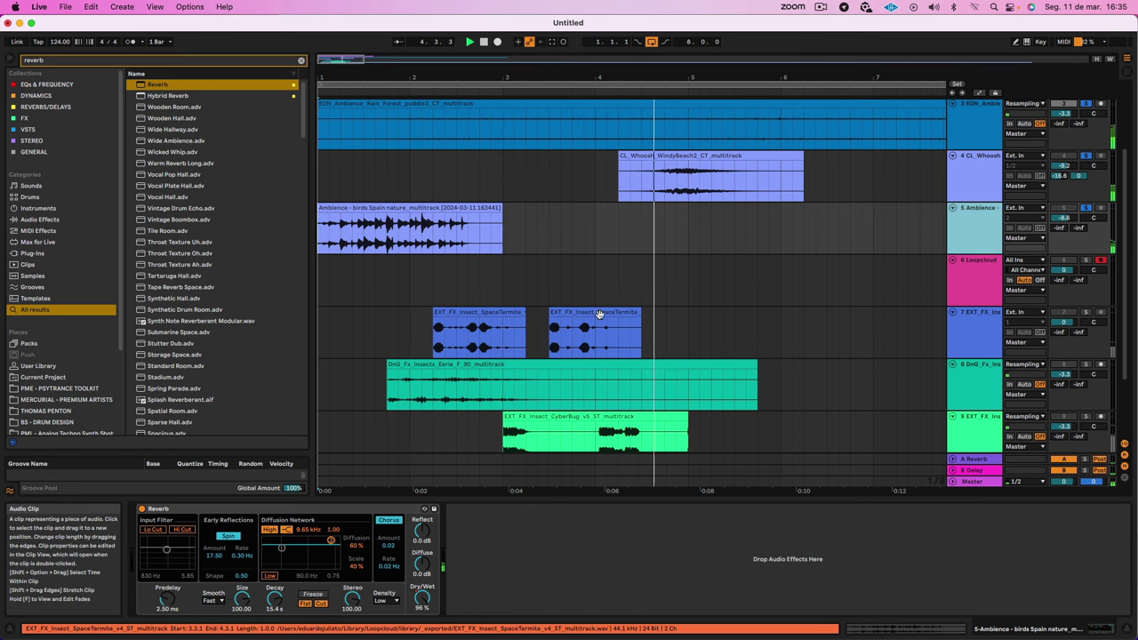
# Step: Move the two SpaceTermite insect clips along the timeline to start at 3.2.1 and 6.3.3
pyautogui.click(449, 313)
pyautogui.moveTo(449, 313); pyautogui.dragTo(551, 327)
pyautogui.moveTo(655, 322); pyautogui.dragTo(857, 325)
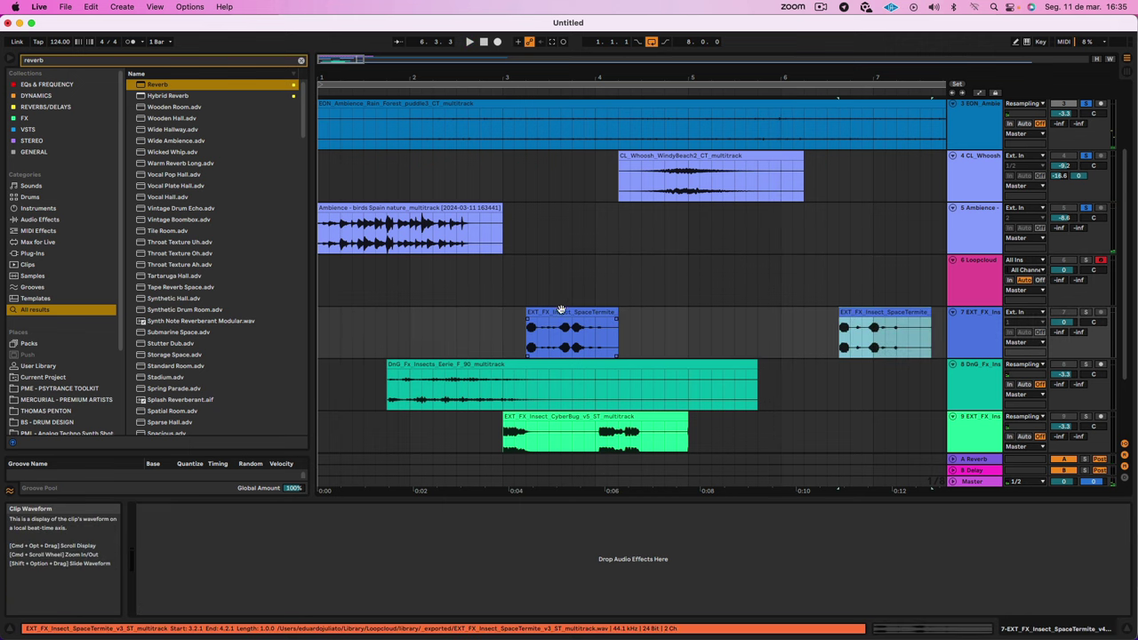
pyautogui.click(884, 313)
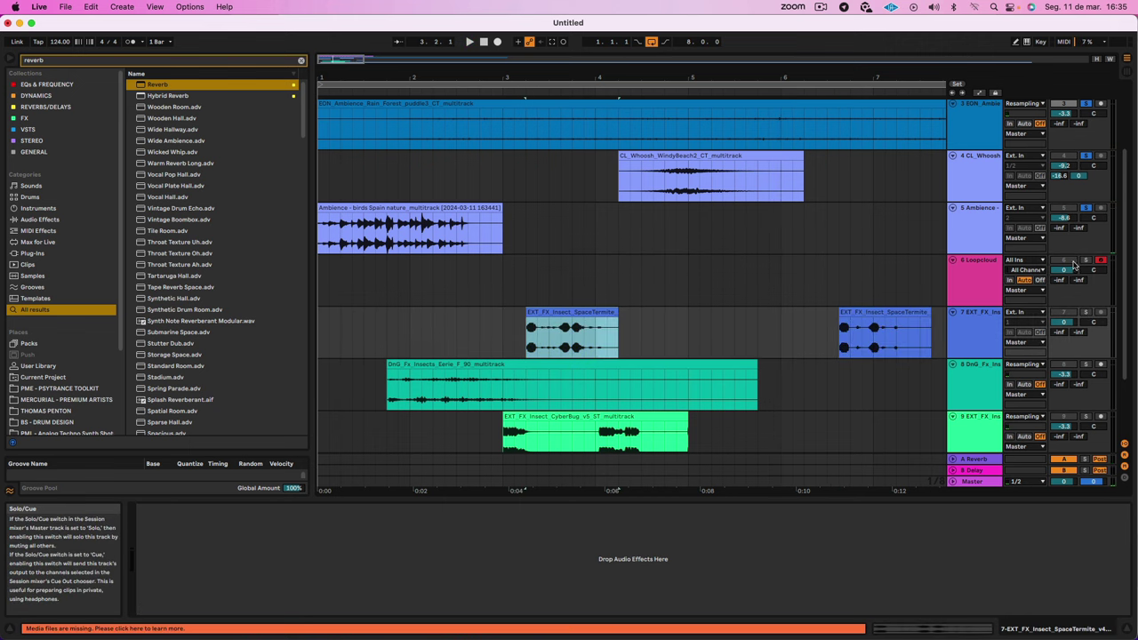
# Step: Move the SpaceTermite track above the Loopcloud track, solo it and play back from its first clip
pyautogui.moveTo(974, 312); pyautogui.dragTo(958, 265)
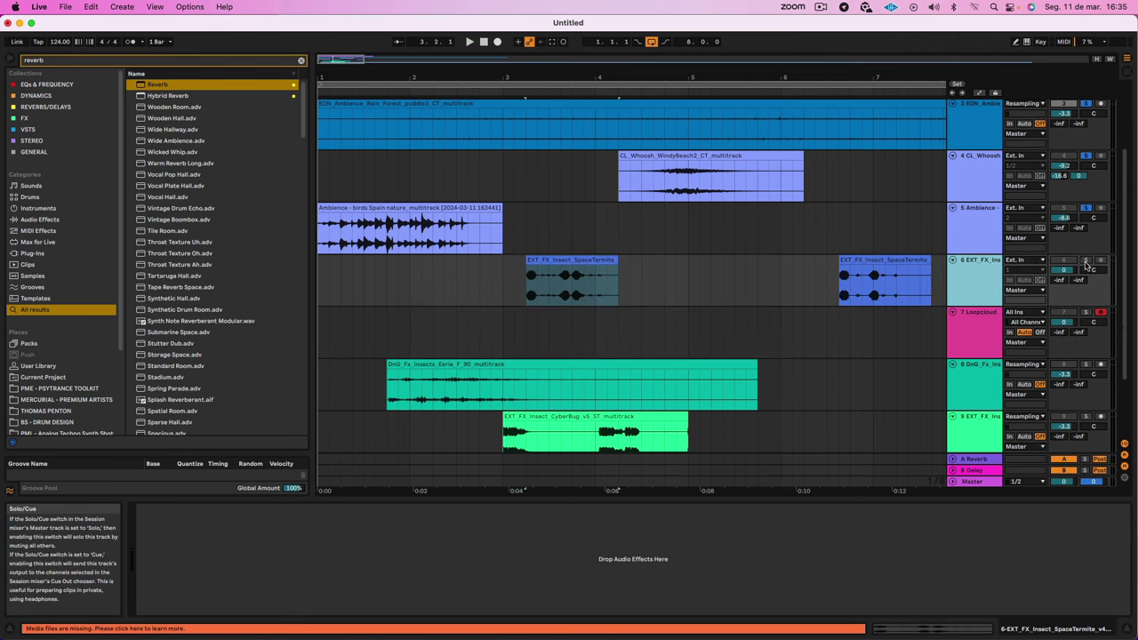
pyautogui.click(568, 258)
pyautogui.press('space')
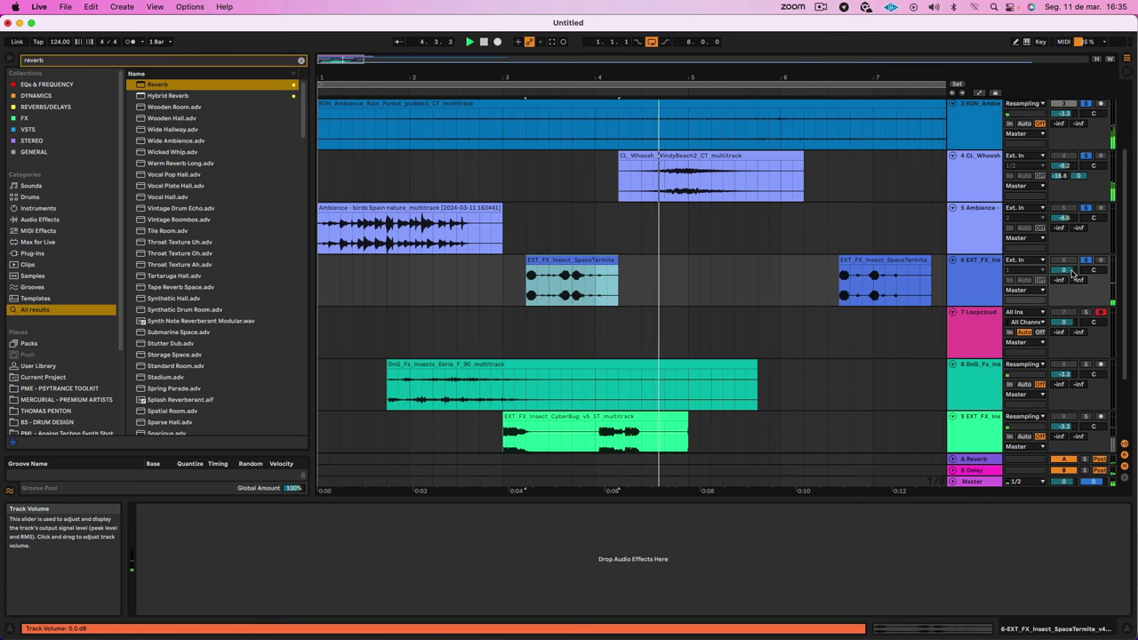
# Step: Lower the SpaceTermite track's volume to -2.5 dB and select its second clip
pyautogui.moveTo(1073, 272); pyautogui.dragTo(1073, 280)
pyautogui.click(930, 259)
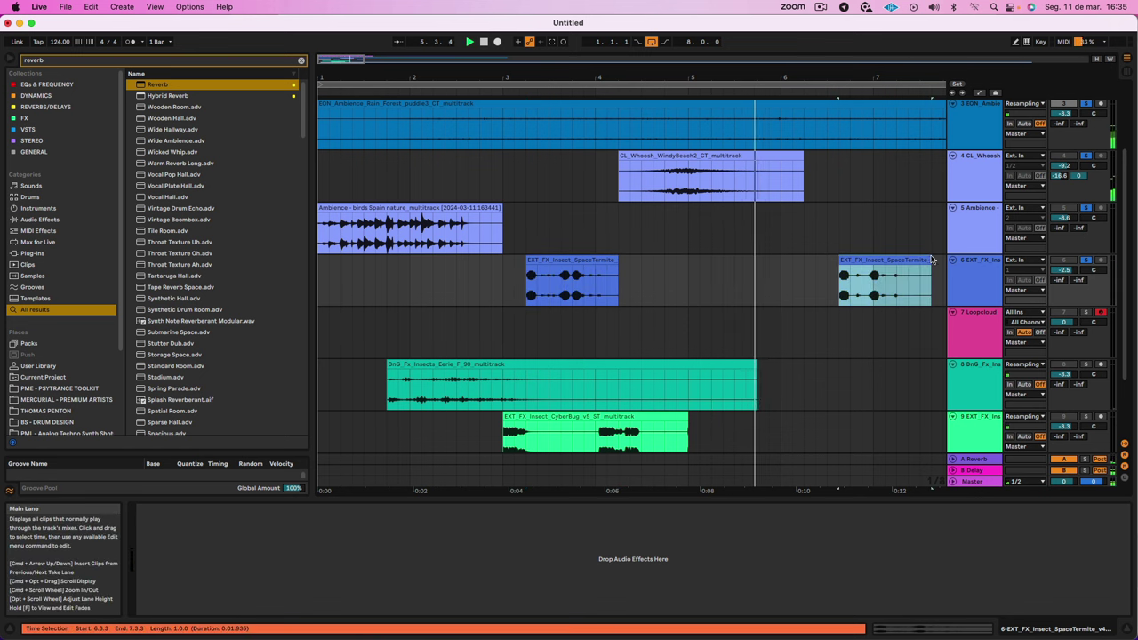
pyautogui.hscroll(2, 866, 278)
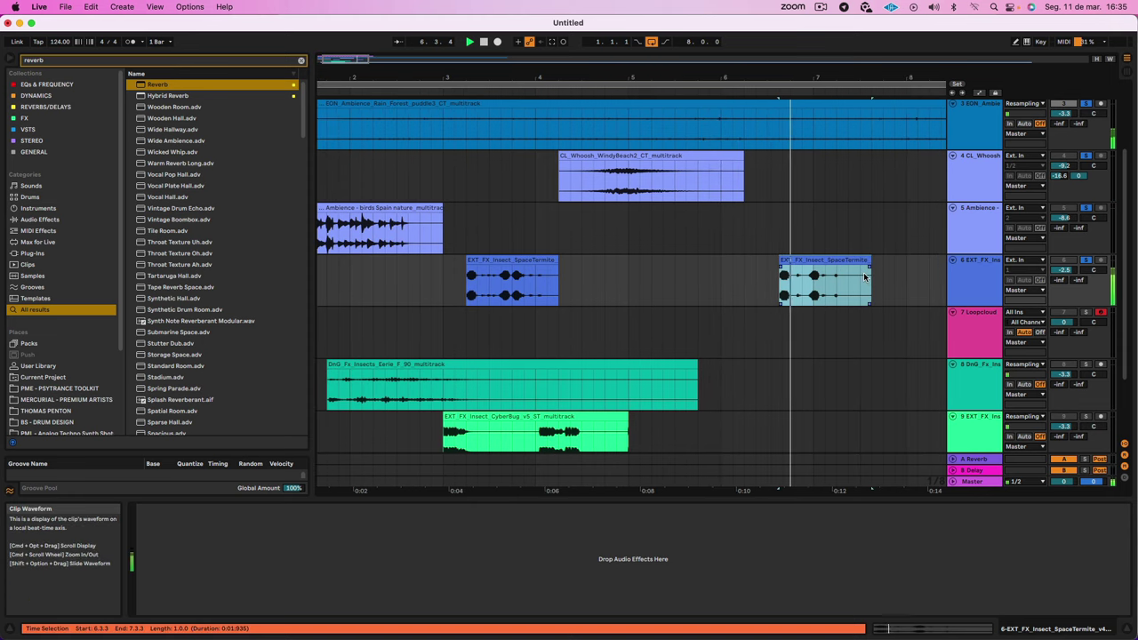
pyautogui.click(786, 257)
pyautogui.hscroll(4, 786, 256)
pyautogui.hscroll(-6, 787, 258)
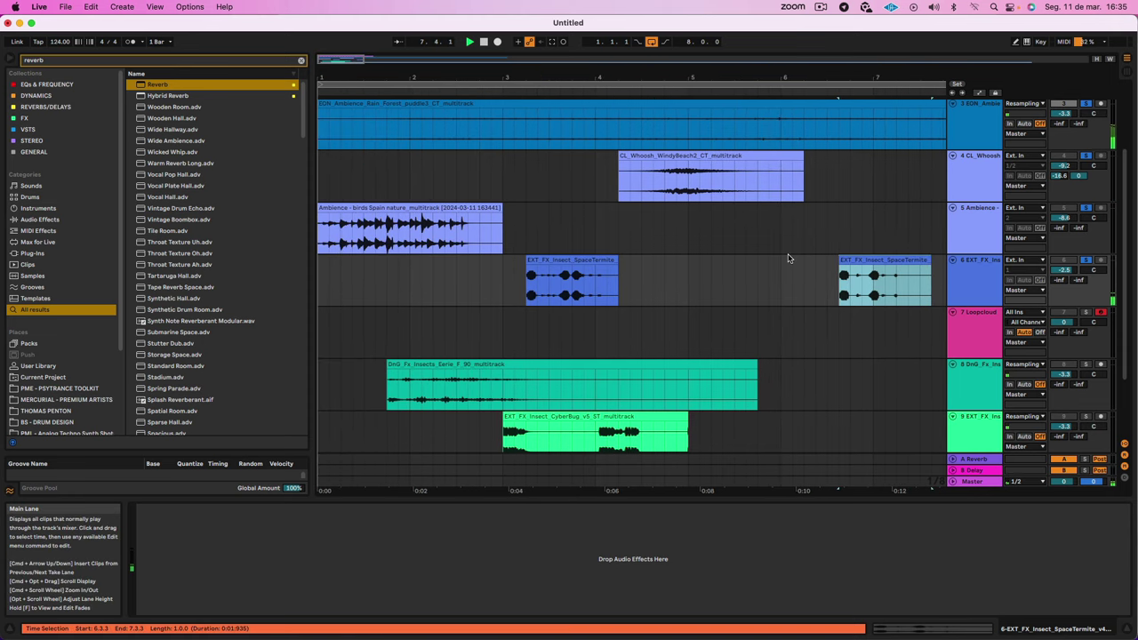
# Step: Add the default Reverb effect to the SpaceTermite track and clear the browser search
pyautogui.click(981, 263)
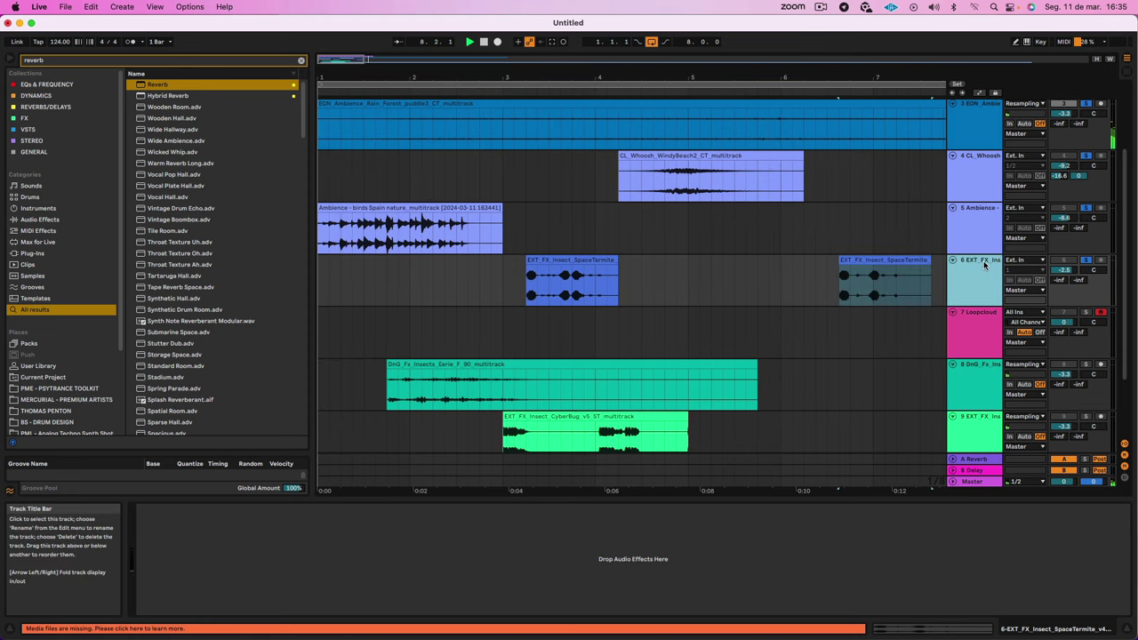
pyautogui.doubleClick(130, 85)
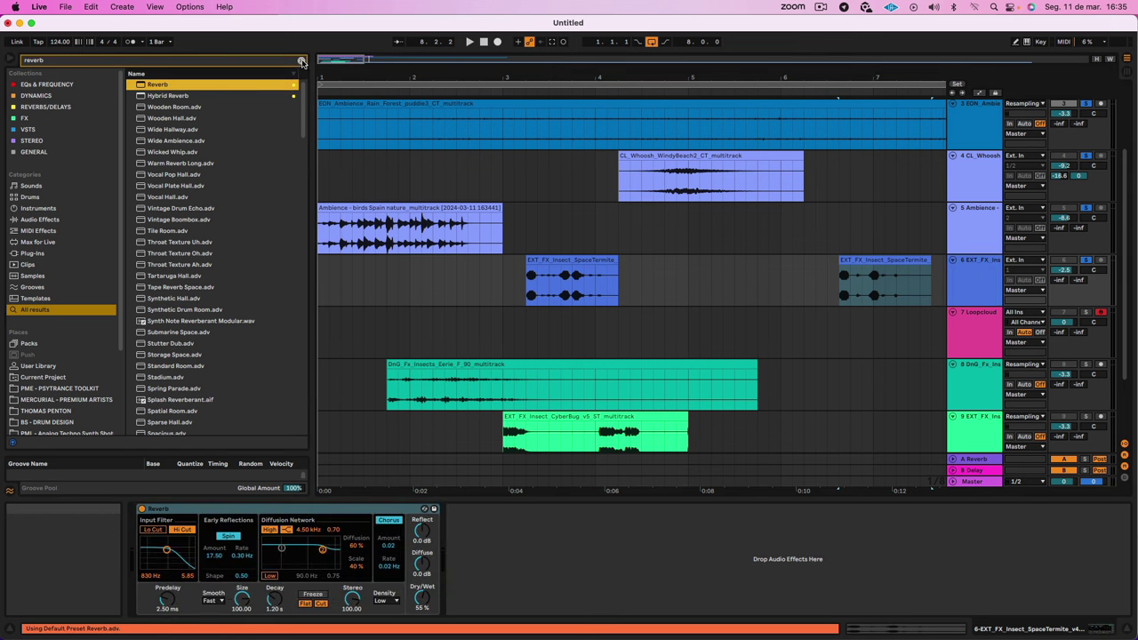
pyautogui.click(301, 62)
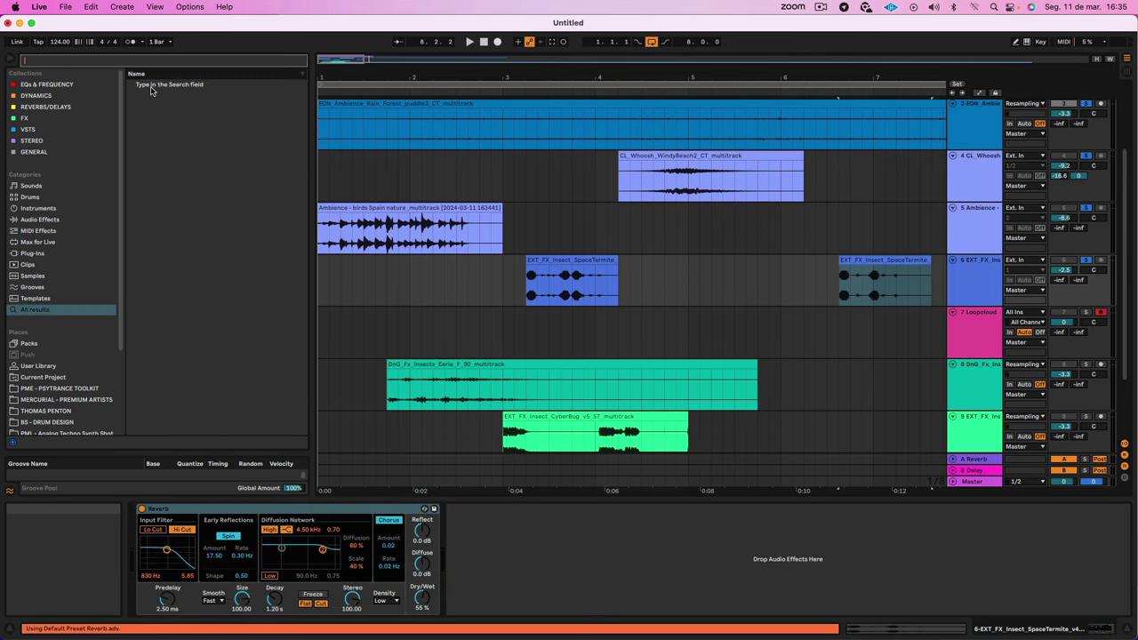
# Step: Add the Crystallizer plug-in from the FX collection to the SpaceTermite track after the Reverb
pyautogui.click(27, 118)
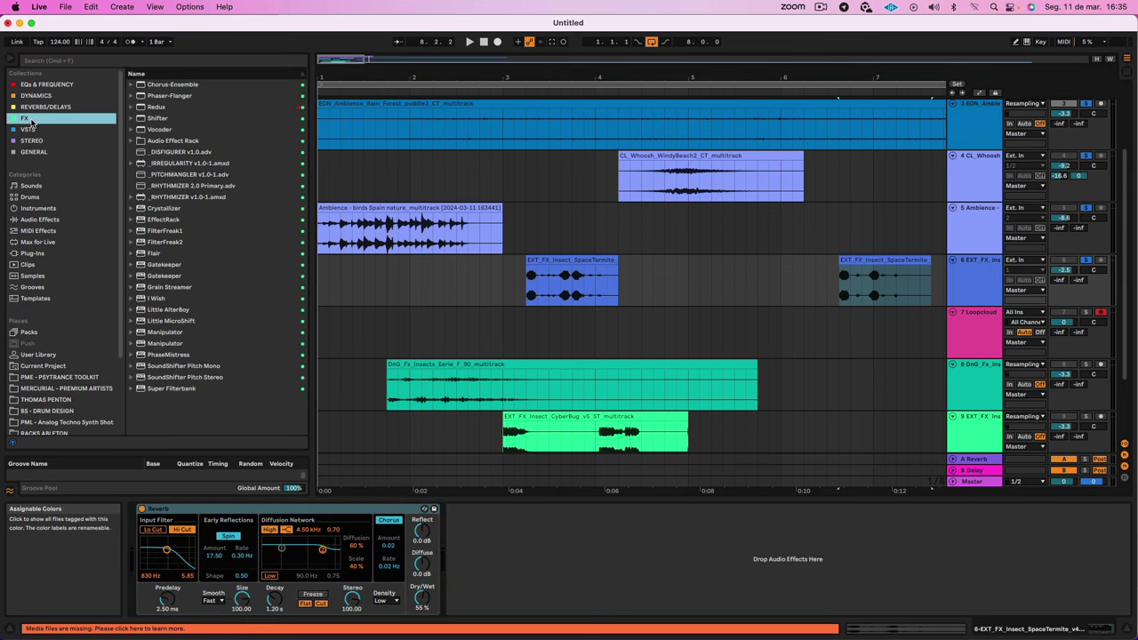
pyautogui.click(168, 210)
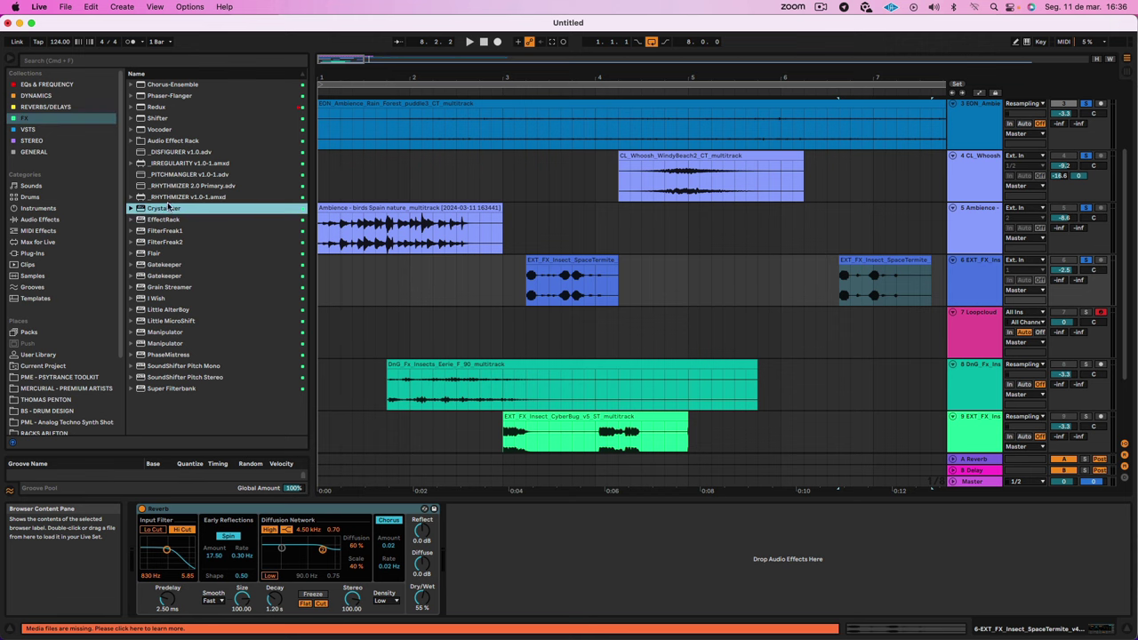
pyautogui.click(972, 273)
pyautogui.scroll(-1, 973, 260)
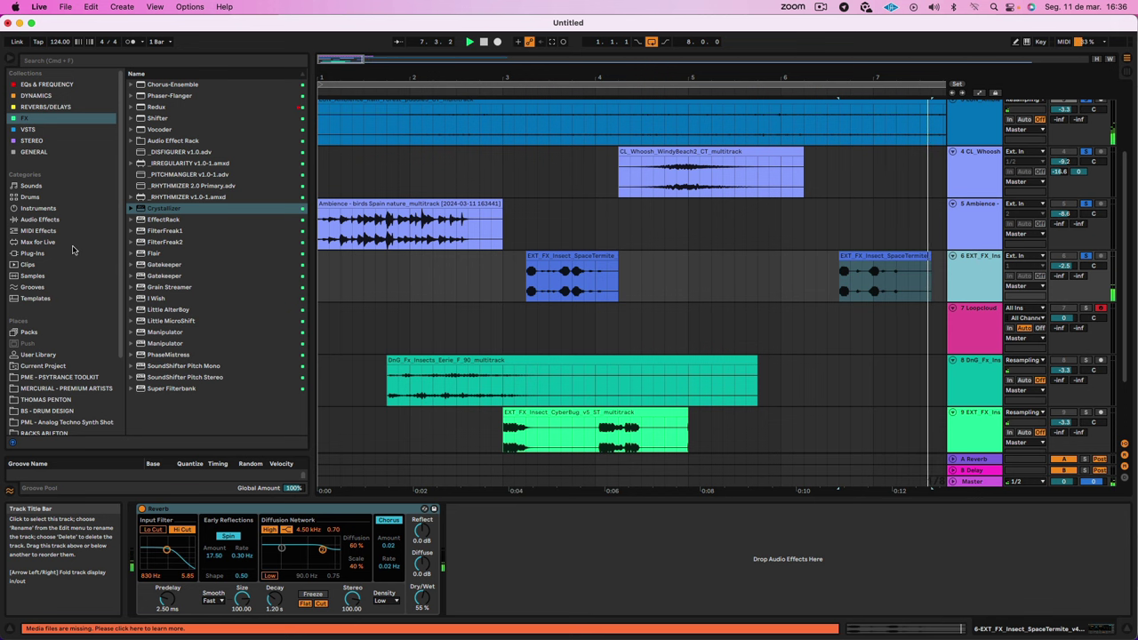
pyautogui.click(164, 208)
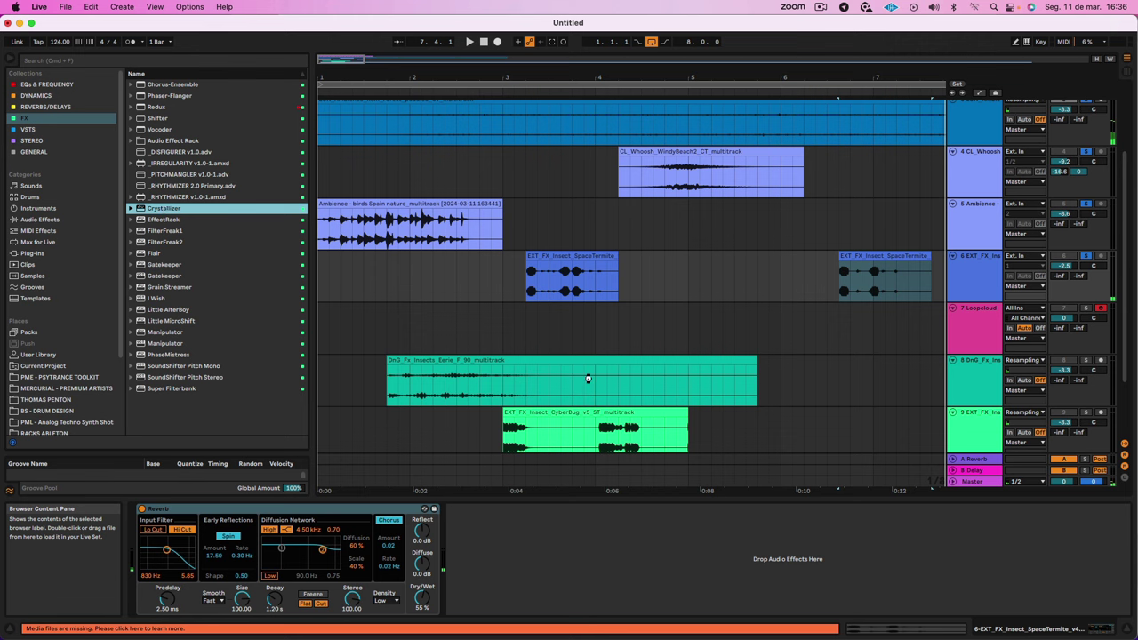
pyautogui.press('Return')
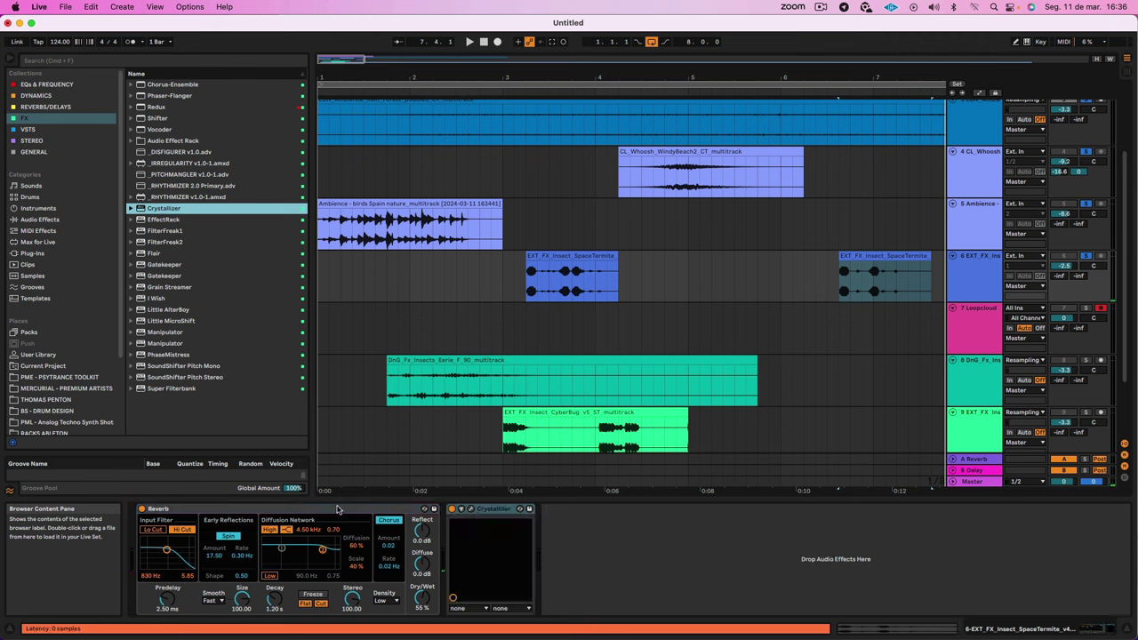
# Step: Audition Crystallizer's 01 Crystals presets during playback, load Long Oct Crystals and close the plug-in window
pyautogui.click(473, 509)
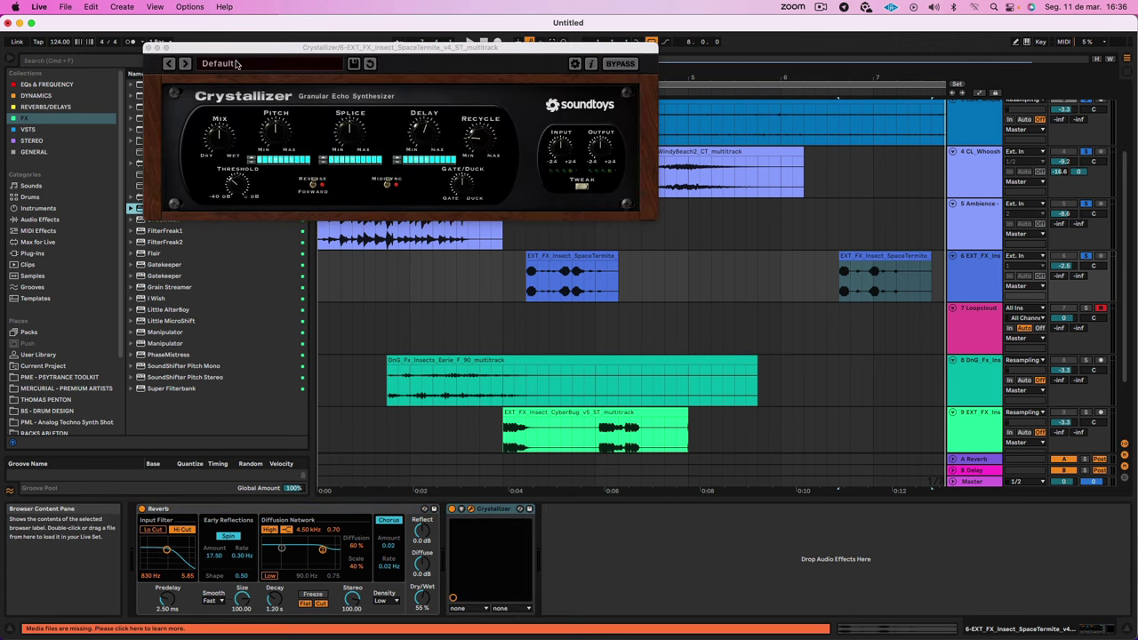
pyautogui.click(235, 63)
pyautogui.moveTo(262, 69)
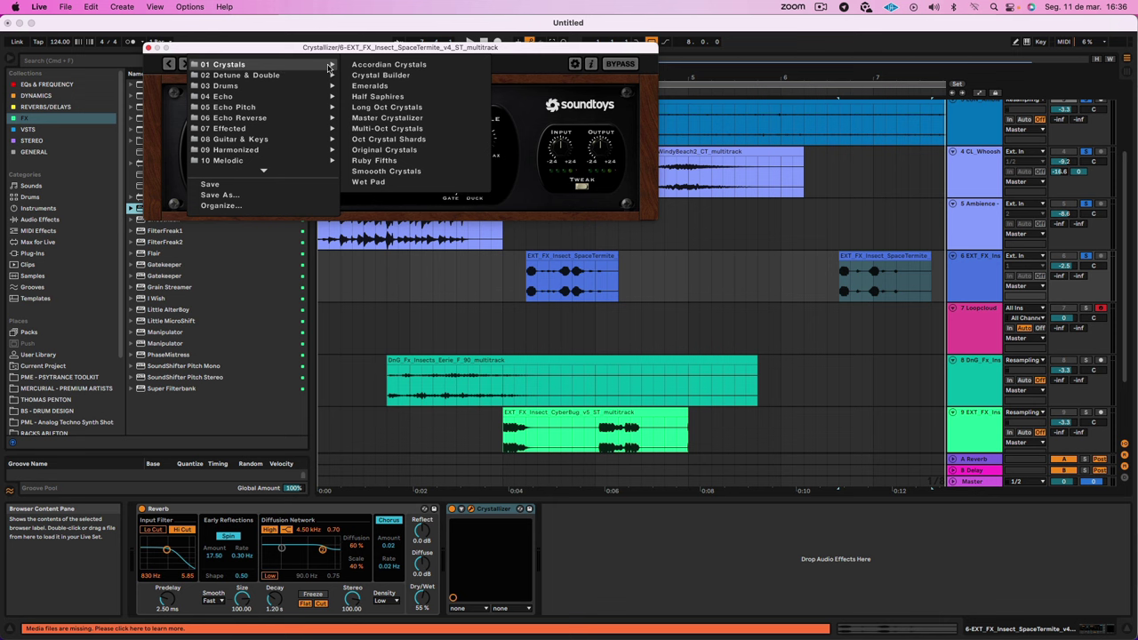
pyautogui.click(410, 129)
pyautogui.click(169, 63)
pyautogui.press('space')
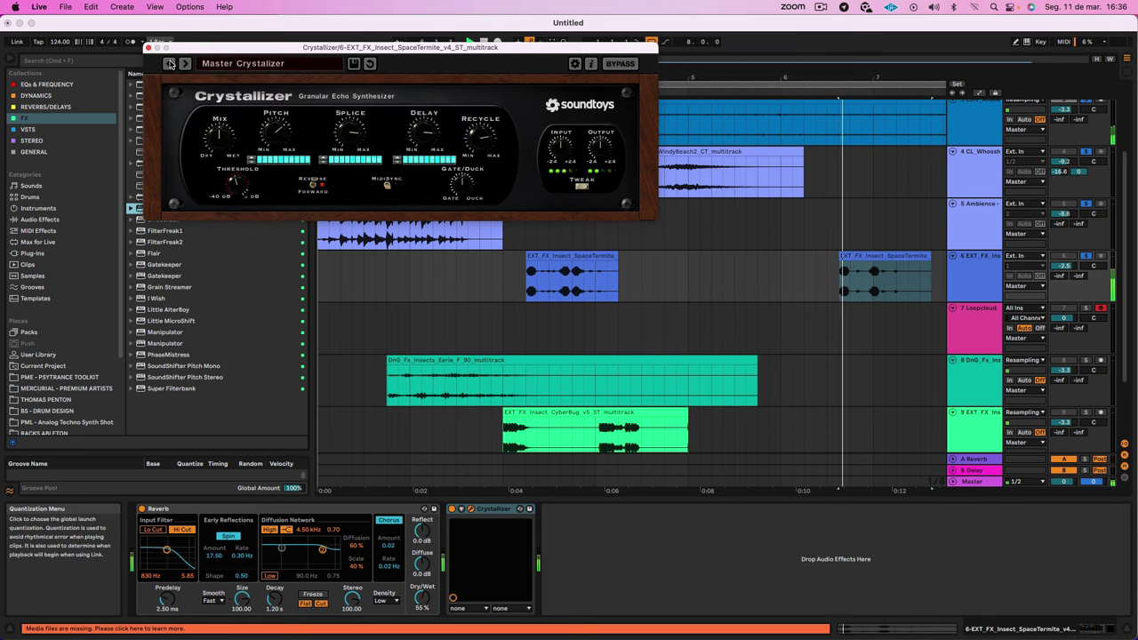
pyautogui.click(169, 63)
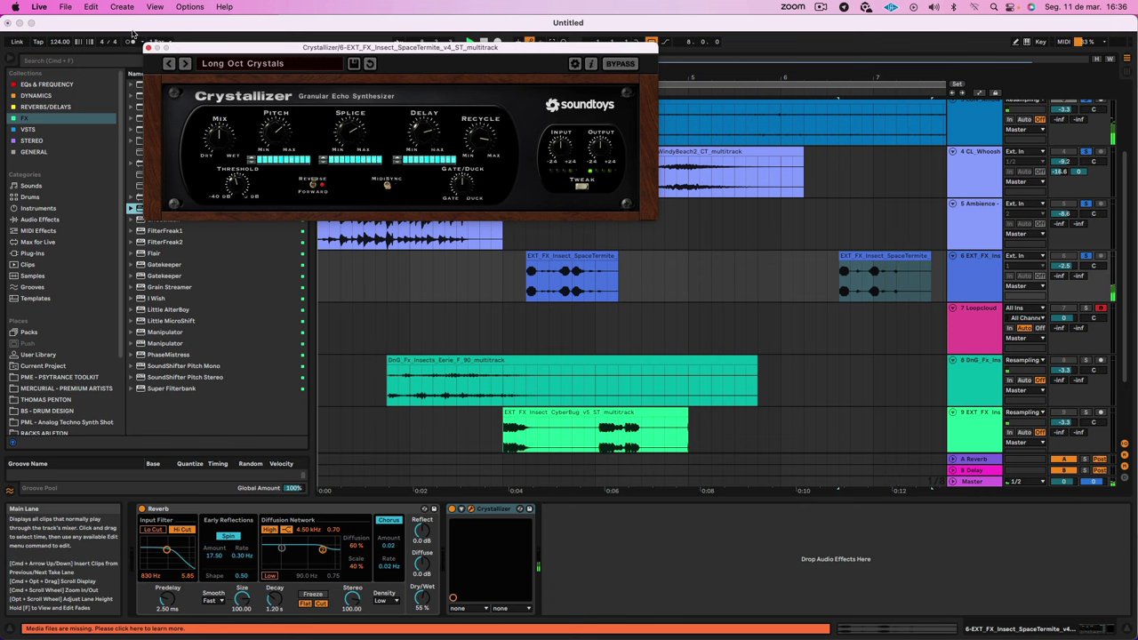
pyautogui.click(148, 49)
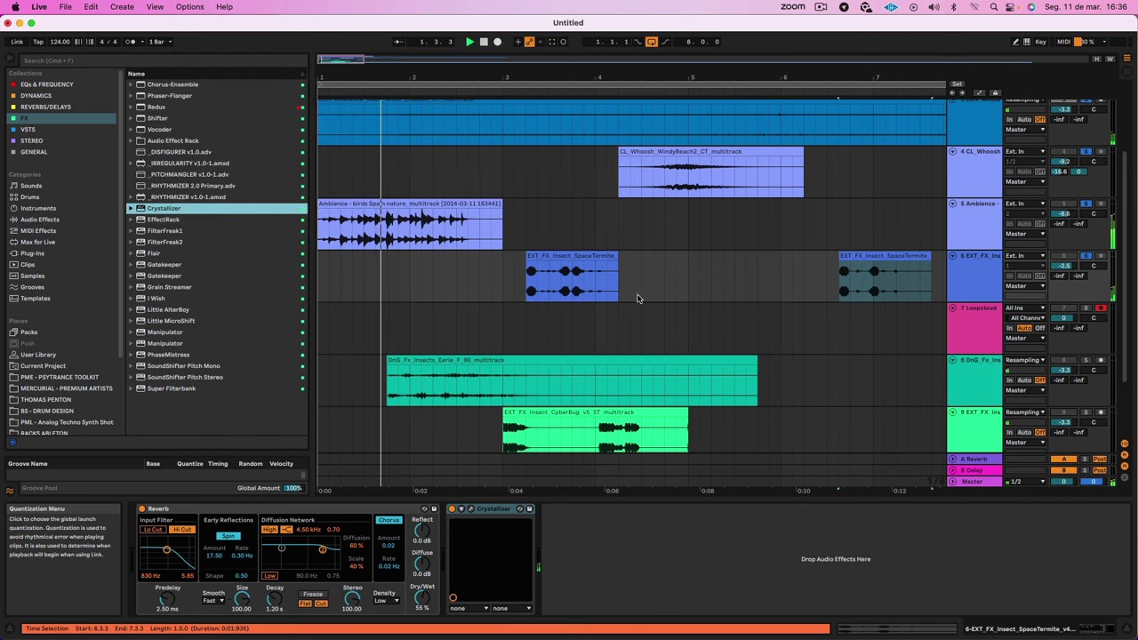
# Step: Solo the HMTBT Insects stem track and move it directly below the SpaceTermite track, above Loopcloud
pyautogui.click(978, 331)
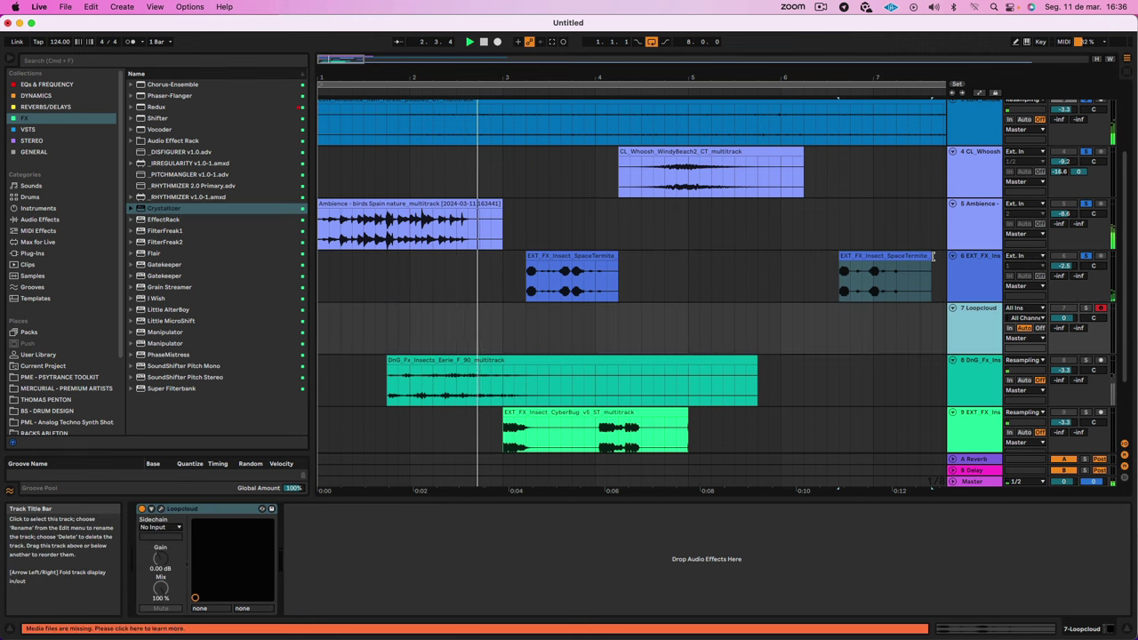
pyautogui.press('-')
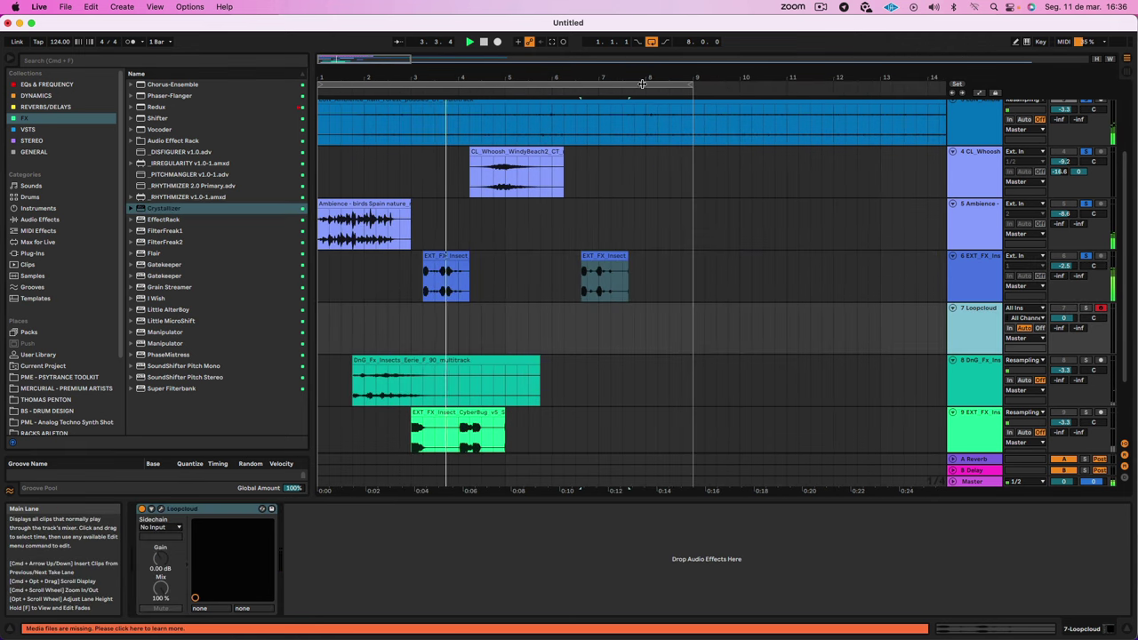
pyautogui.press('-')
pyautogui.scroll(3, 533, 222)
pyautogui.scroll(-5, 529, 227)
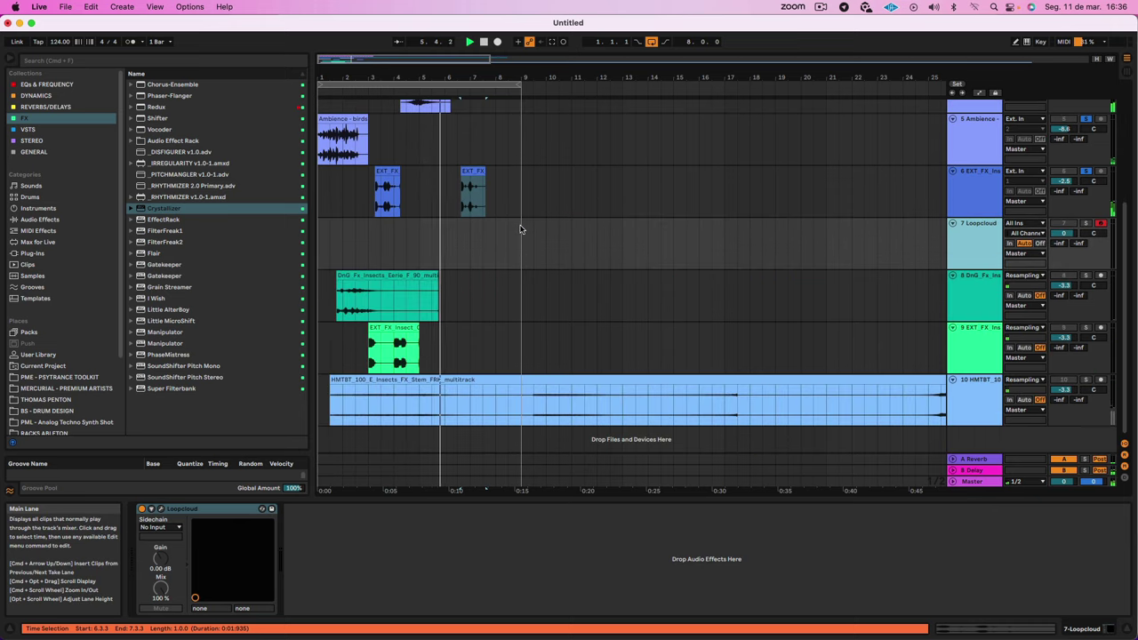
pyautogui.click(975, 357)
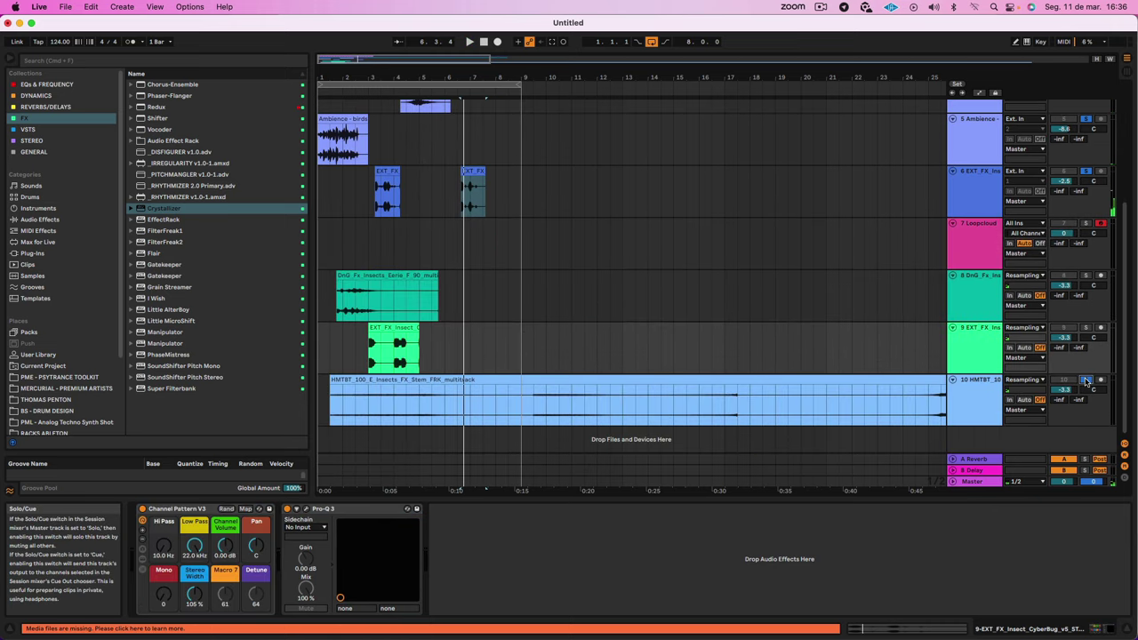
pyautogui.moveTo(974, 395); pyautogui.dragTo(975, 244)
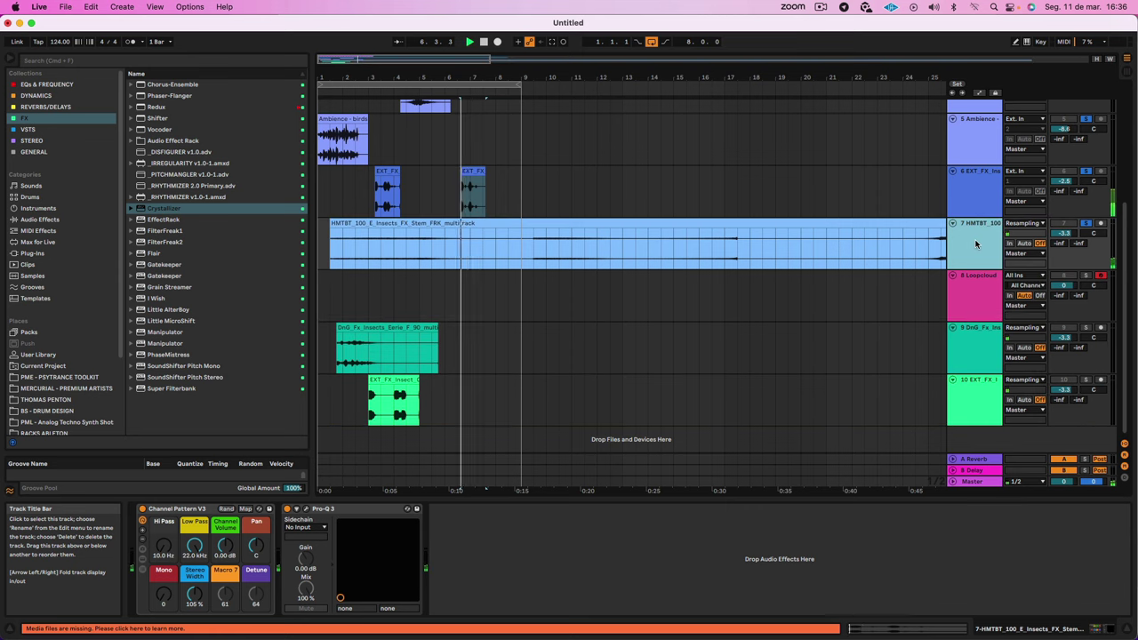
# Step: Move the HMTBT Insects clip to start at 1.1.1 and raise its track volume to 0.3 dB during playback
pyautogui.click(380, 229)
pyautogui.press('space')
pyautogui.press('space')
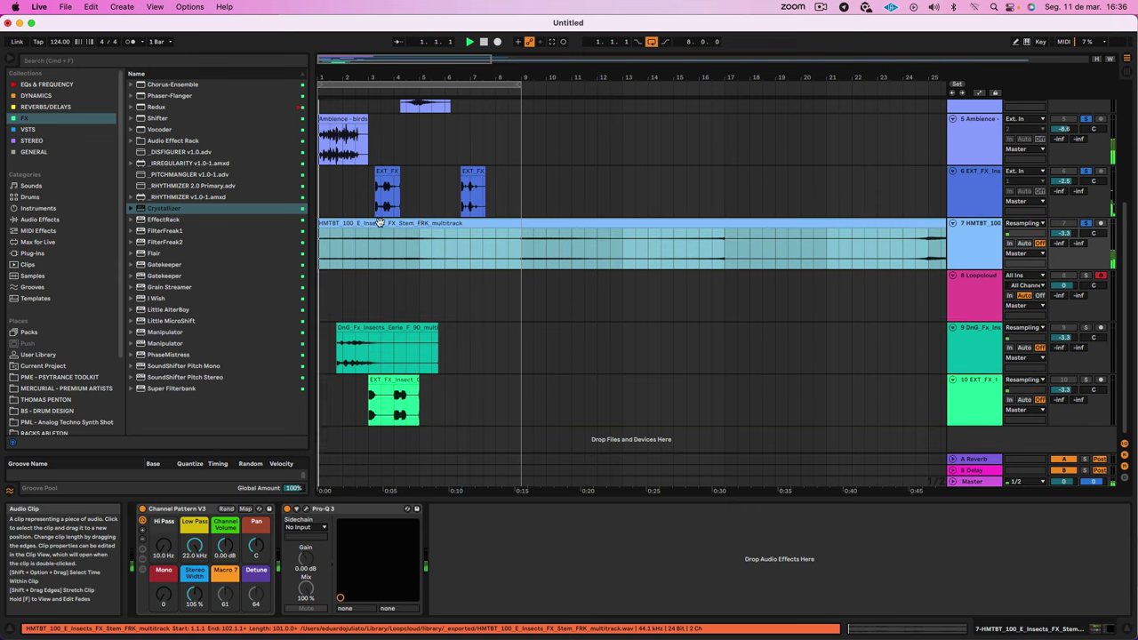
pyautogui.moveTo(1060, 237); pyautogui.dragTo(1060, 222)
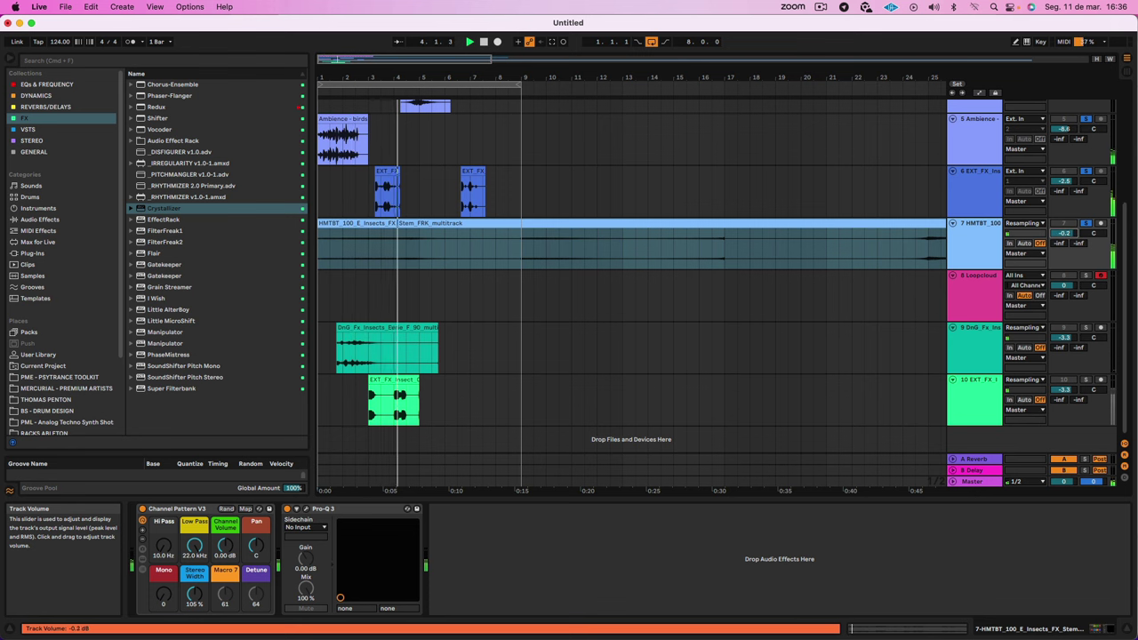
# Step: Move the DnG Insects Eerie clip to start at bar 8, then solo its track and place it above Loopcloud
pyautogui.moveTo(361, 338); pyautogui.dragTo(520, 338)
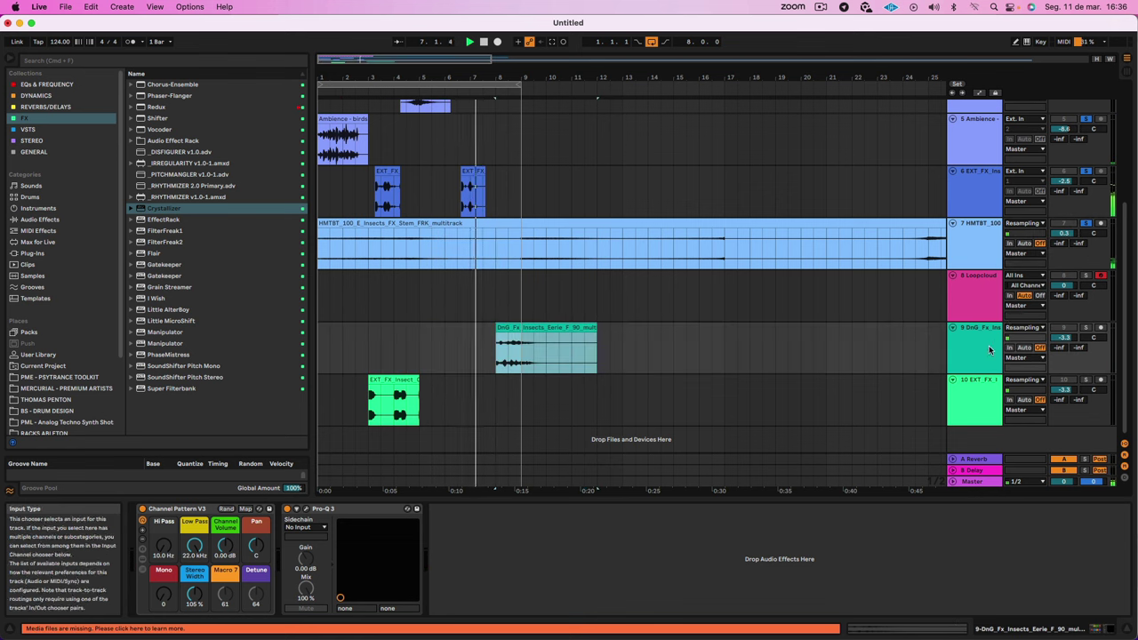
pyautogui.moveTo(988, 345); pyautogui.dragTo(1058, 282)
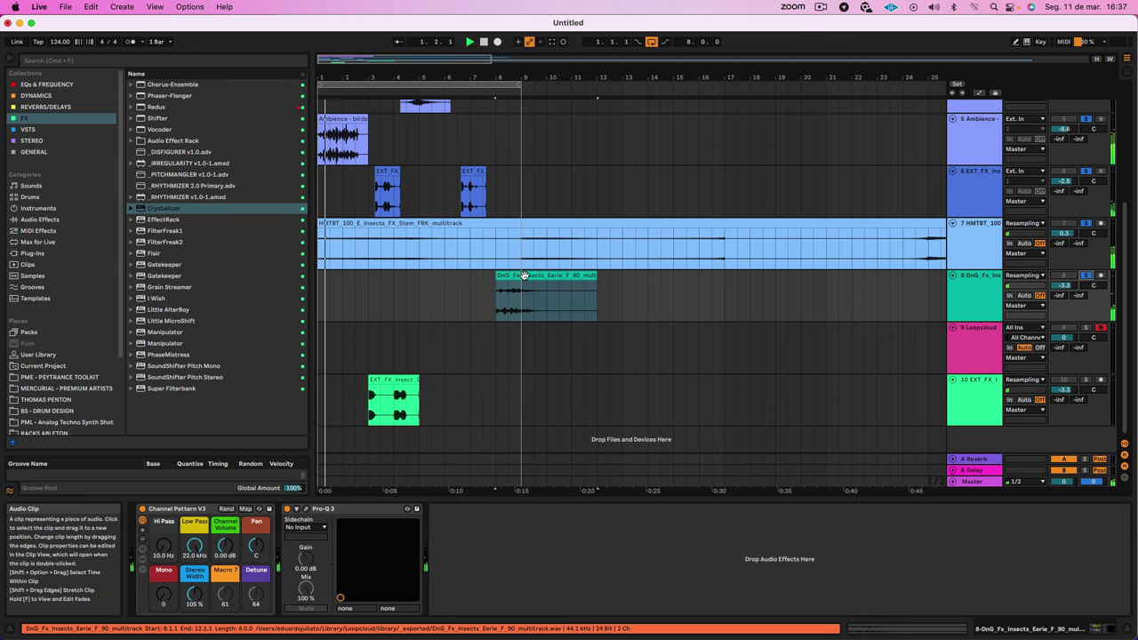
# Step: Solo the CyberBug track, set it to -11.6 dB panned 31L, and pan the SpaceTermite track 47R
pyautogui.click(969, 376)
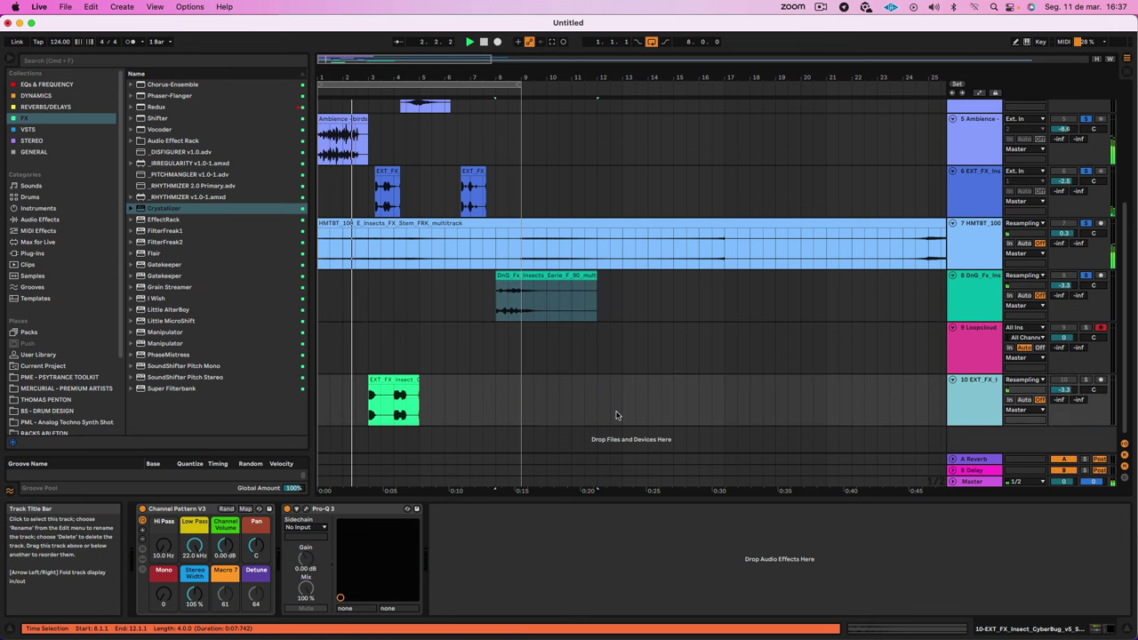
pyautogui.click(1087, 380)
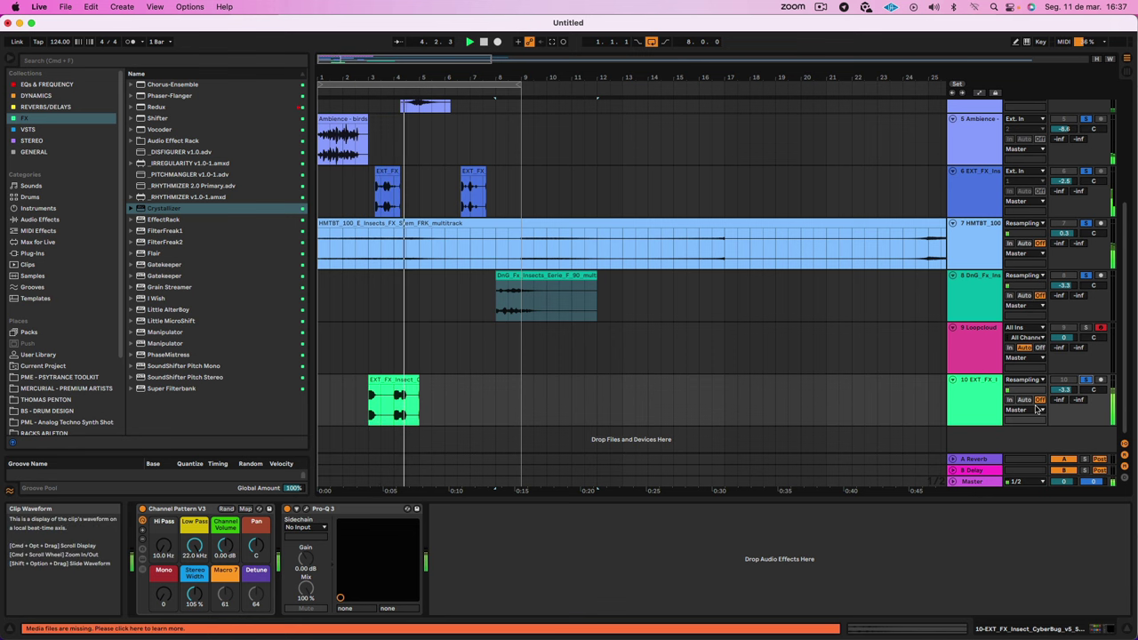
pyautogui.moveTo(1064, 390); pyautogui.dragTo(1093, 414)
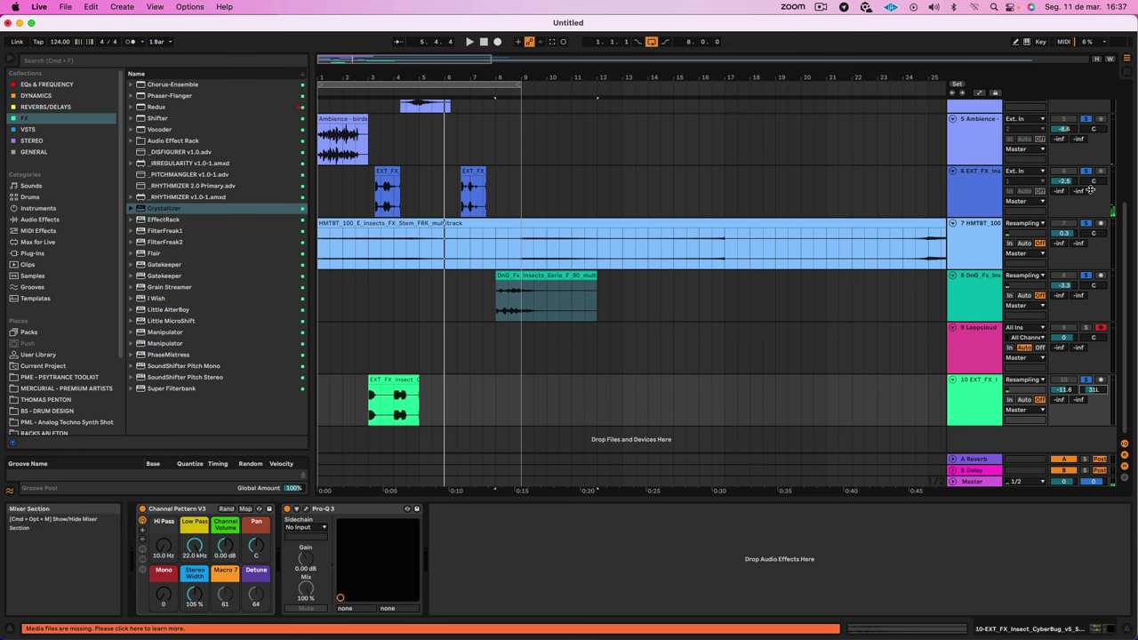
pyautogui.moveTo(1078, 191); pyautogui.dragTo(1096, 187)
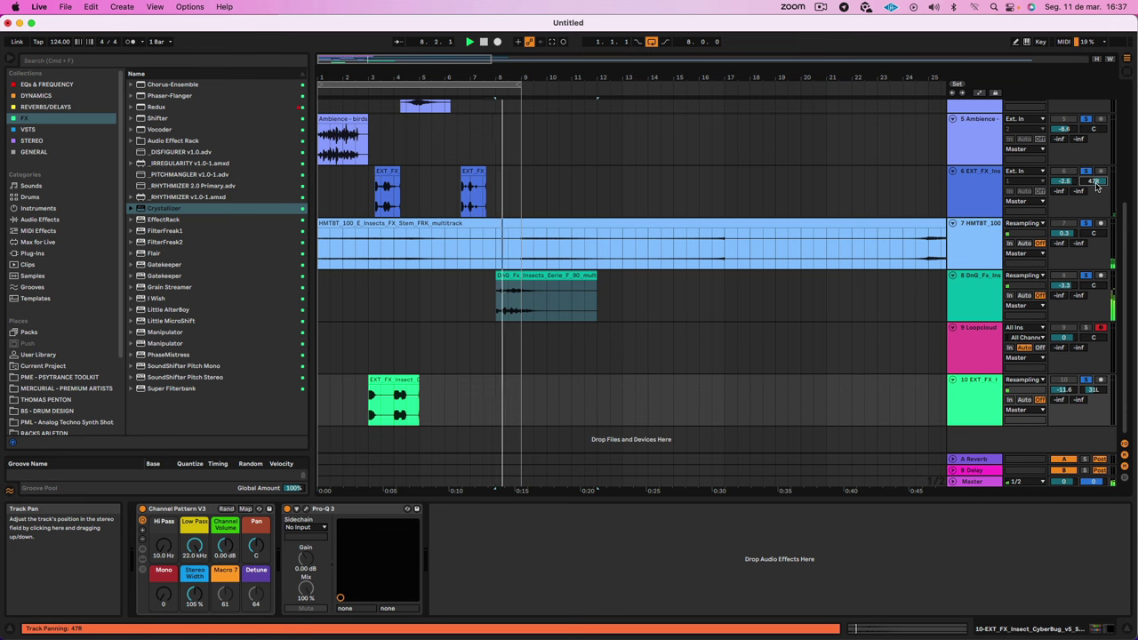
# Step: Move the second SpaceTermite clip down onto the CyberBug track, keeping it at 6.3.3
pyautogui.moveTo(469, 169); pyautogui.dragTo(468, 124)
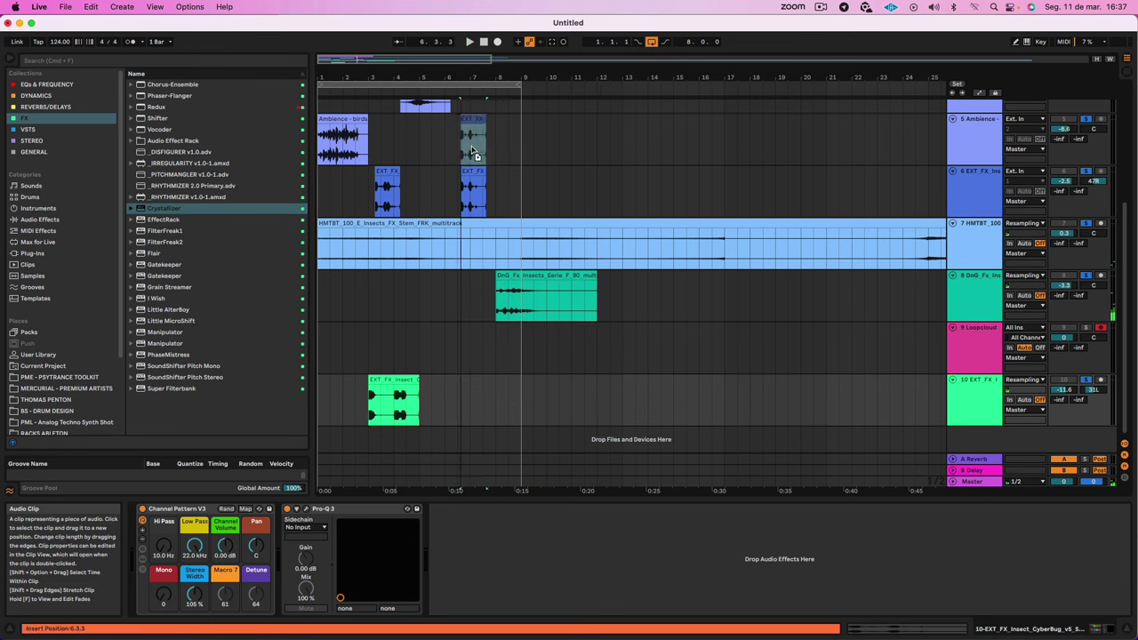
pyautogui.click(464, 169)
pyautogui.click(465, 173)
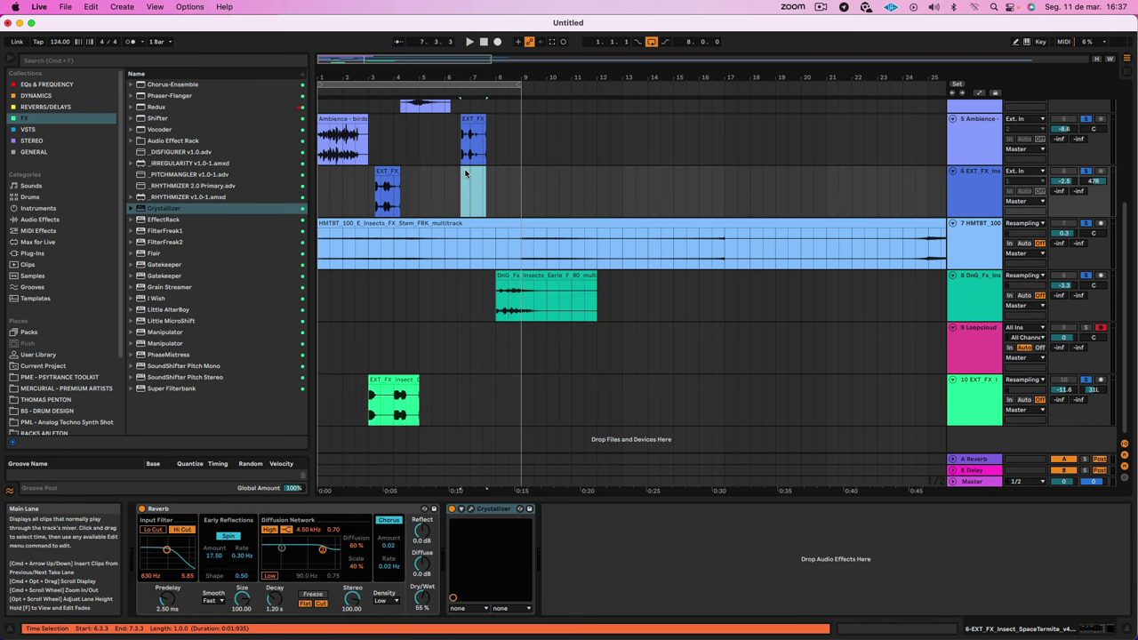
pyautogui.scroll(2, 467, 171)
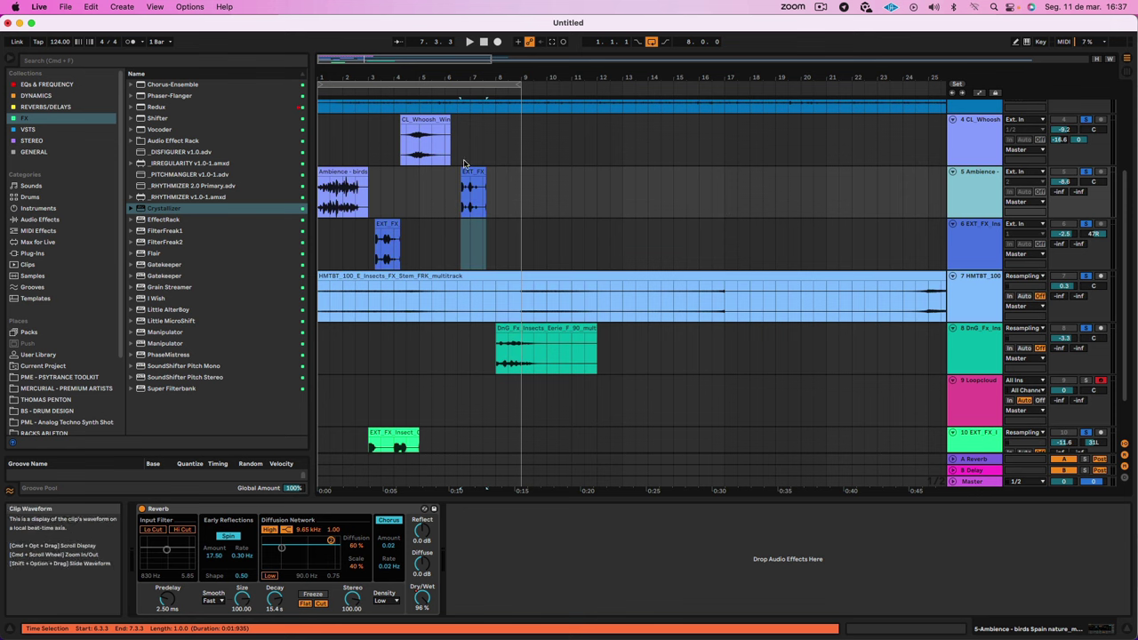
pyautogui.click(469, 170)
pyautogui.moveTo(469, 171); pyautogui.dragTo(475, 429)
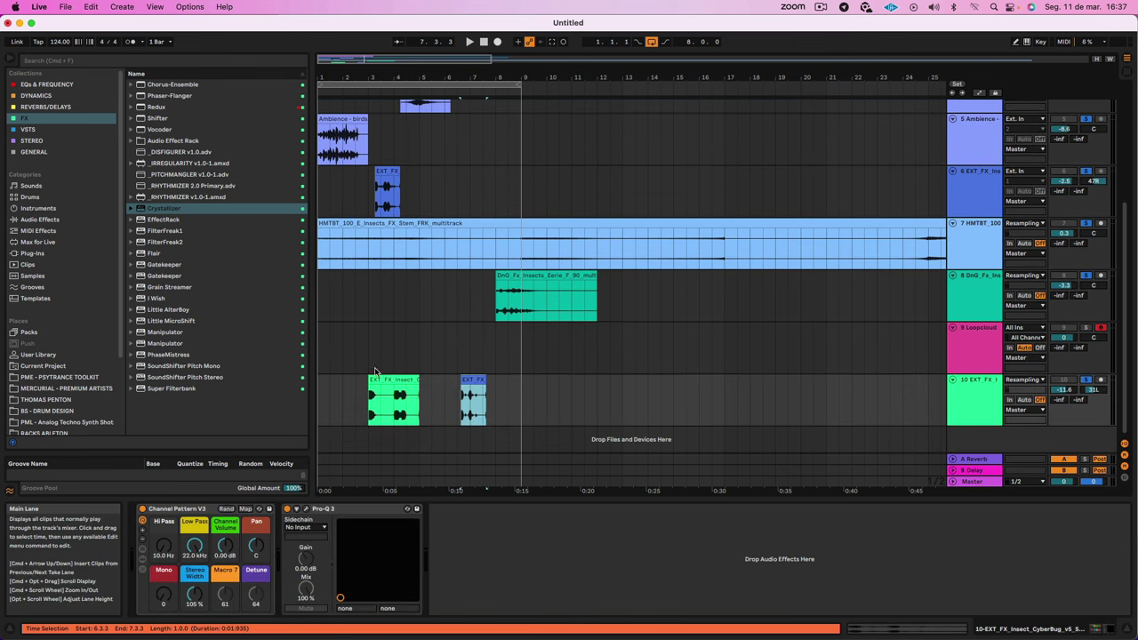
# Step: Duplicate the CyberBug track, keeping only the CyberBug clip on the original and only the SpaceTermite clip on the copy
pyautogui.press('super+d')
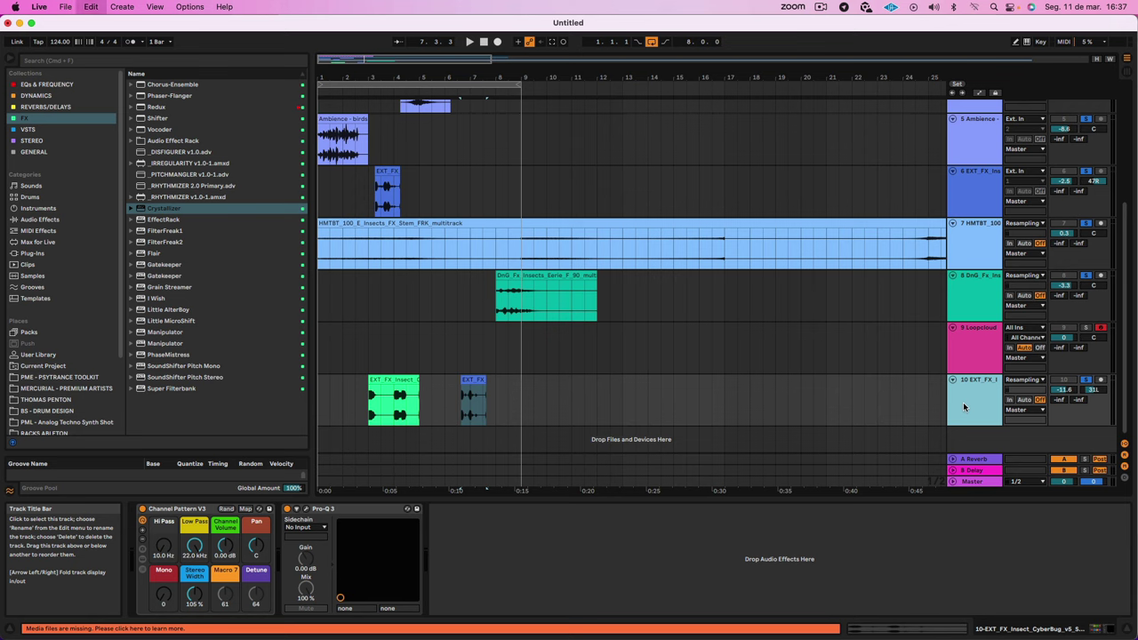
pyautogui.click(547, 427)
pyautogui.click(384, 407)
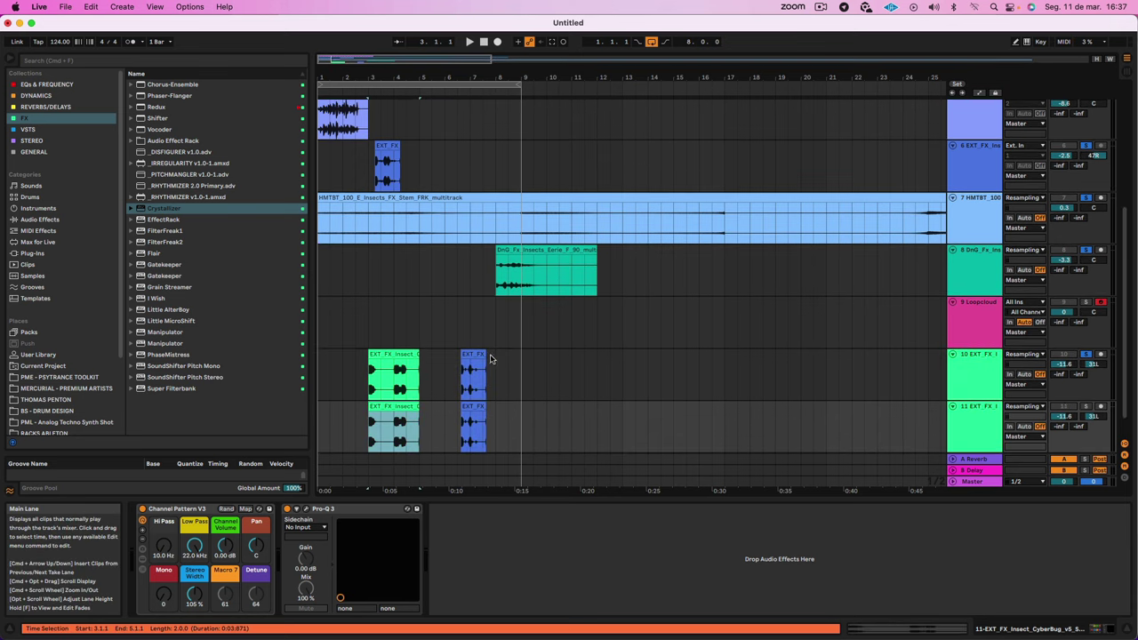
pyautogui.press('Delete')
pyautogui.click(470, 409)
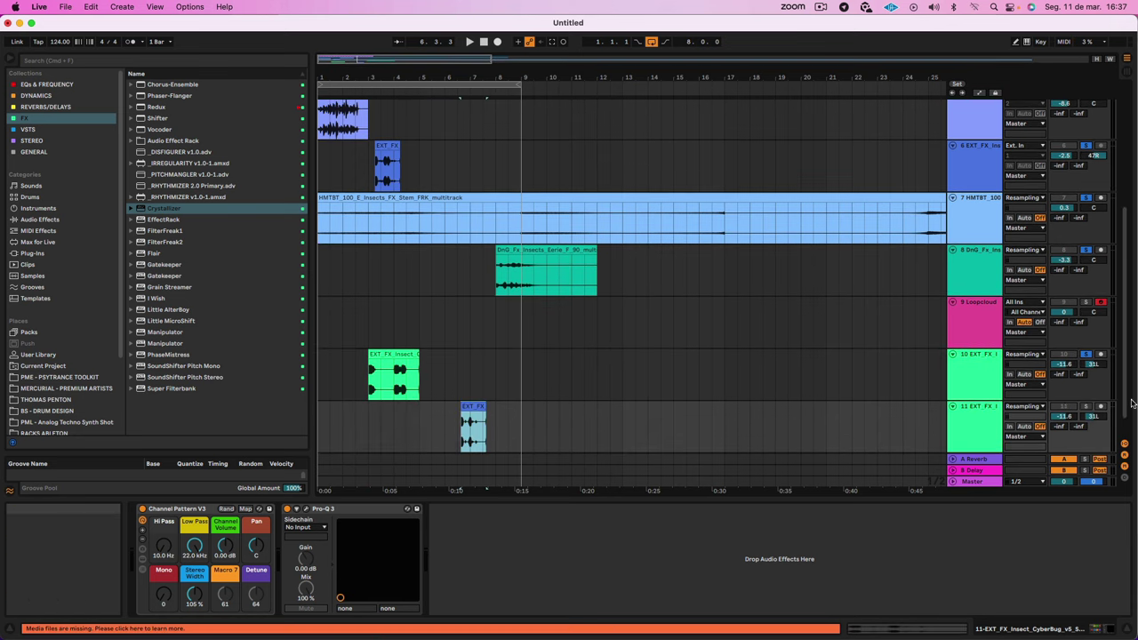
# Step: Solo the duplicated SpaceTermite track during playback, pan it 50R and raise its Reverb and Delay sends to 0
pyautogui.press('space')
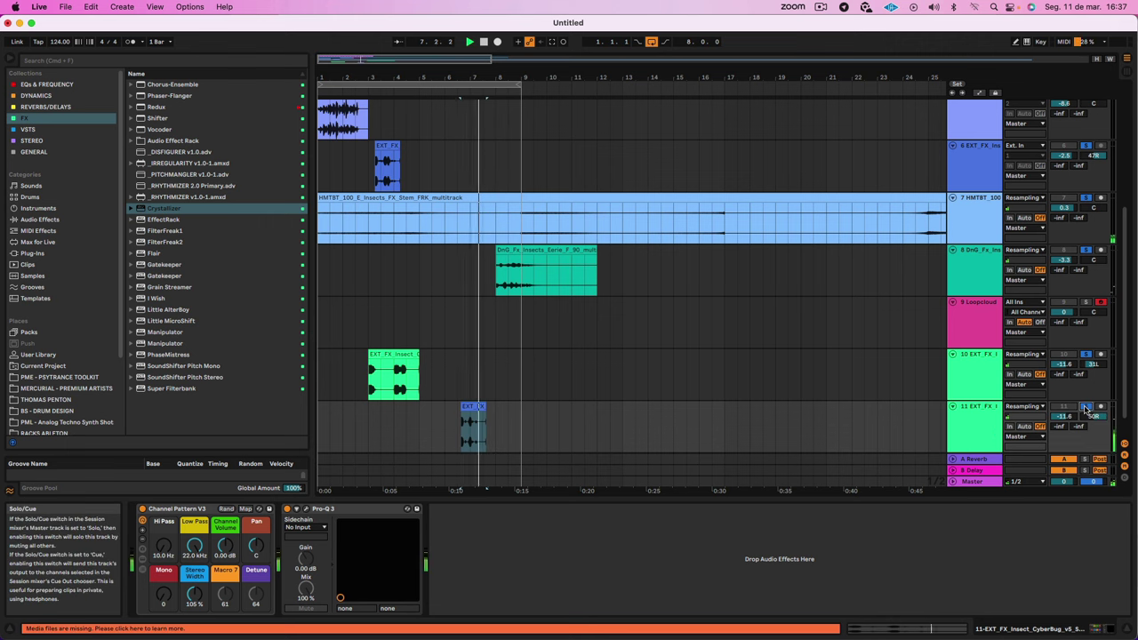
pyautogui.press('space')
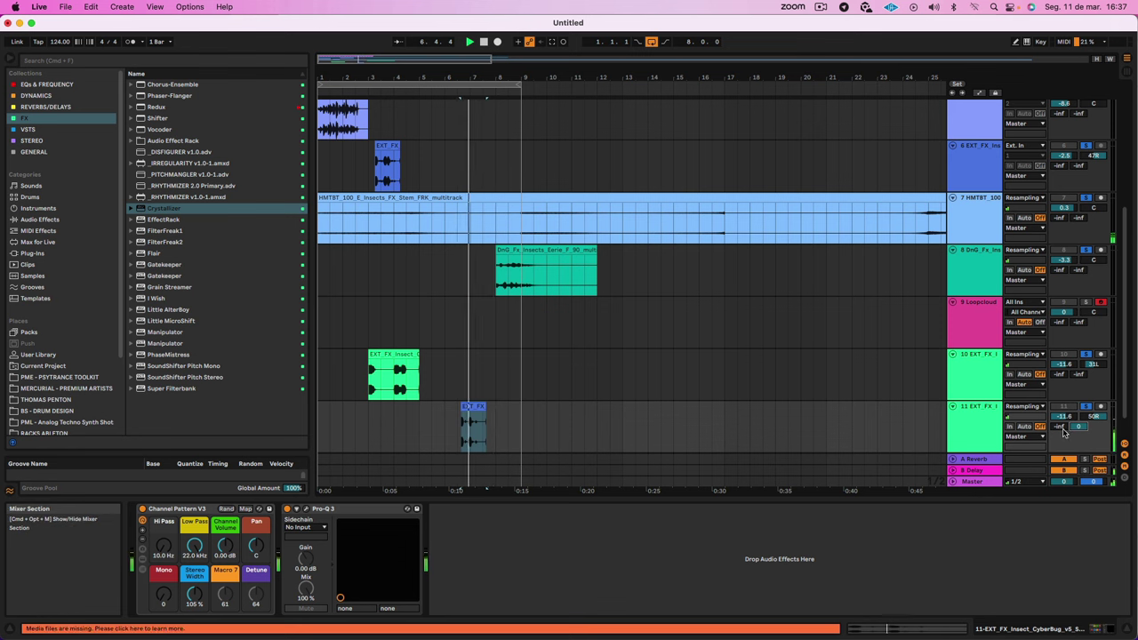
pyautogui.scroll(-1, 978, 431)
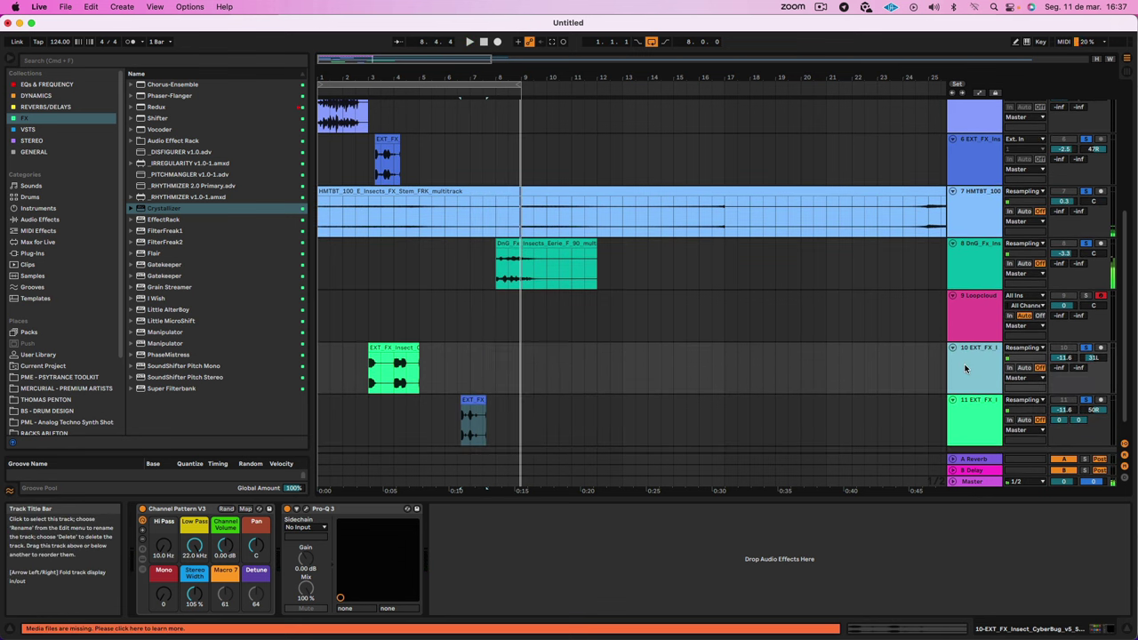
# Step: Clear all track solos and move the Loopcloud track below the other tracks
pyautogui.scroll(5, 762, 237)
pyautogui.scroll(-5, 565, 142)
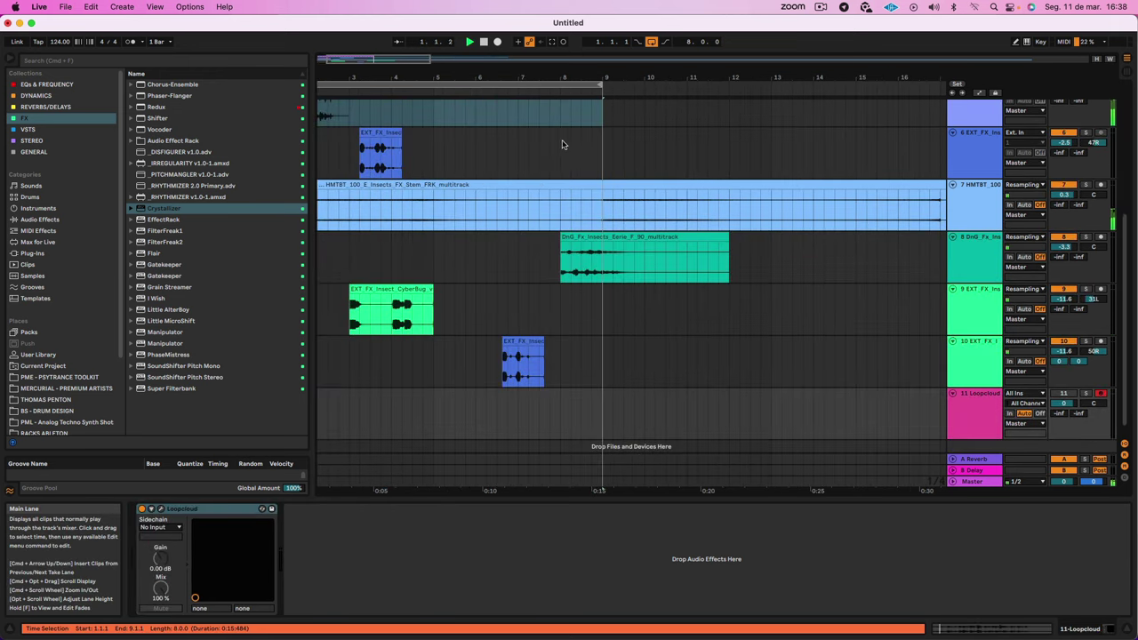
pyautogui.scroll(-2, 565, 142)
# Step: Reduce the height of the enlarged HMTBT Insects track
pyautogui.keyDown('alt'); pyautogui.scroll(-2, 565, 140); pyautogui.keyUp('alt')
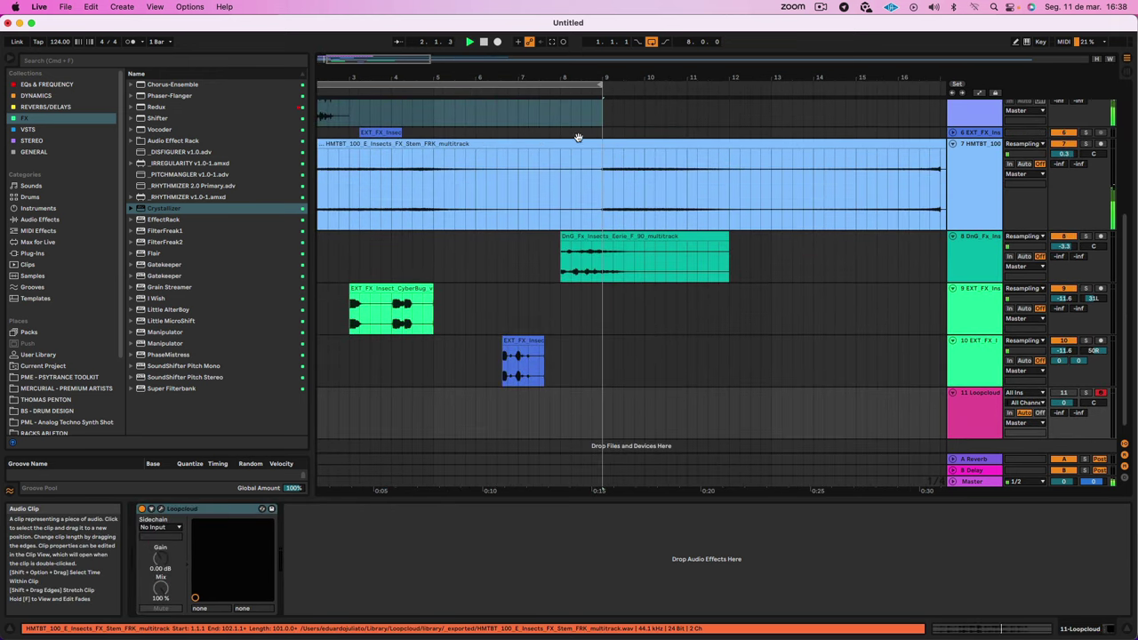
pyautogui.click(970, 234)
pyautogui.moveTo(979, 228); pyautogui.dragTo(986, 177)
pyautogui.scroll(5, 981, 178)
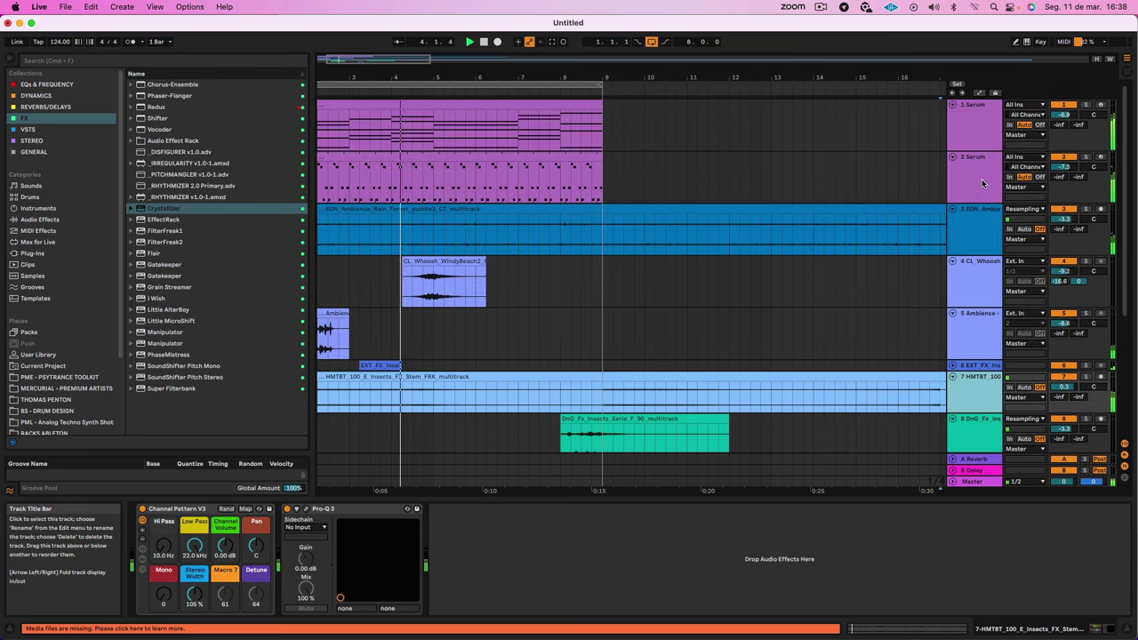
# Step: Select all the tracks and unfold the collapsed SpaceTermite track
pyautogui.click(974, 124)
pyautogui.press('super+a')
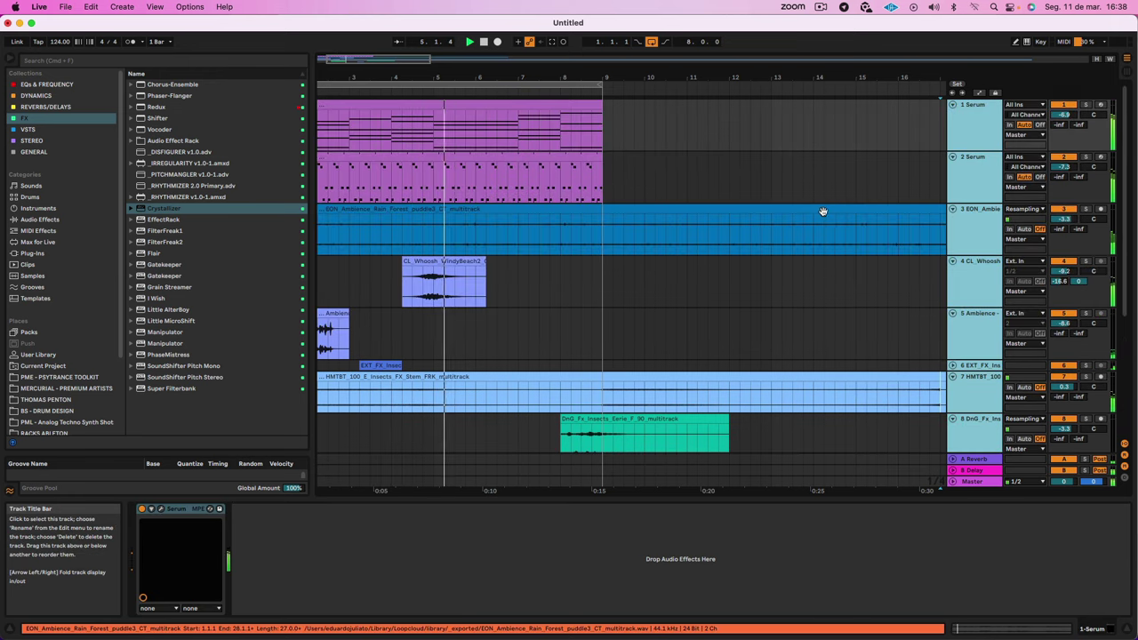
pyautogui.scroll(5, 733, 148)
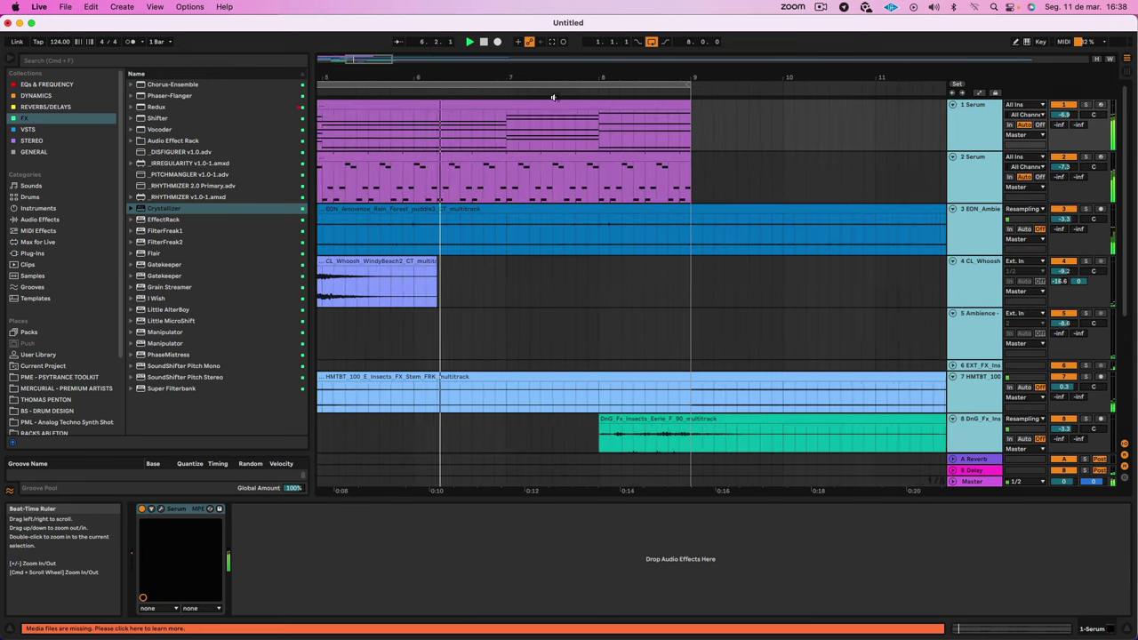
pyautogui.scroll(-4, 718, 189)
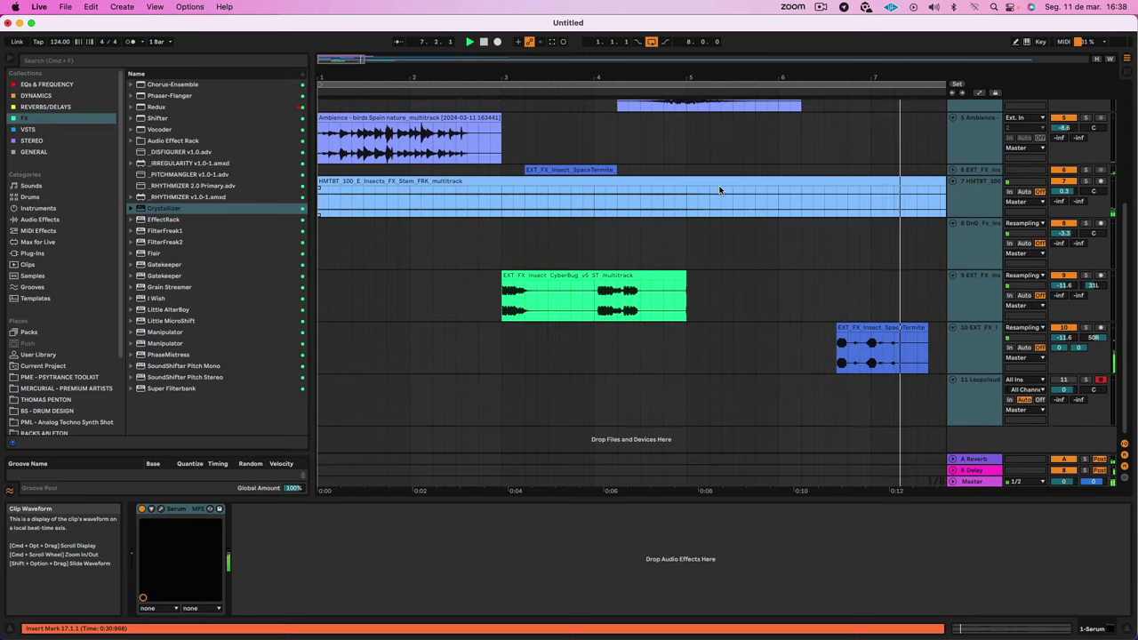
pyautogui.press('Right')
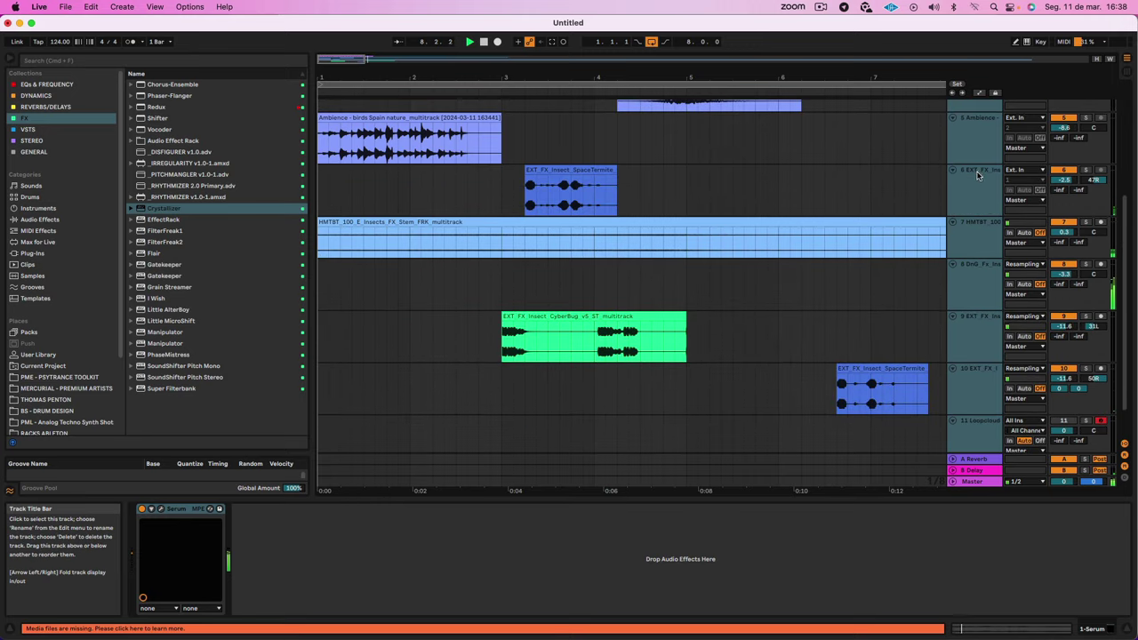
pyautogui.click(977, 175)
pyautogui.moveTo(1092, 180); pyautogui.dragTo(1092, 193)
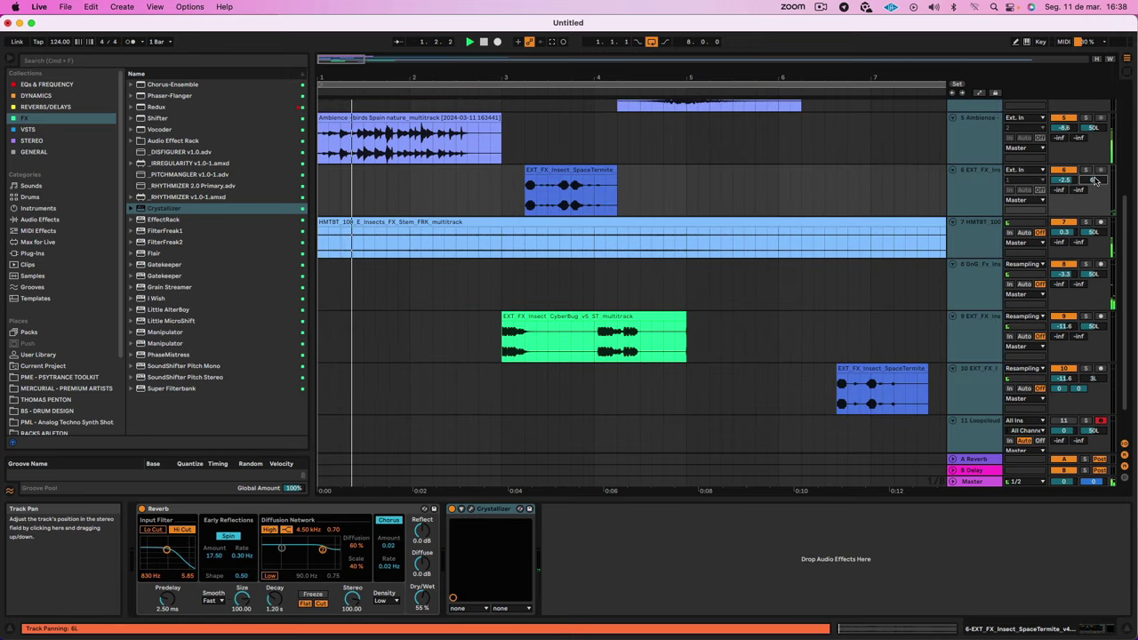
pyautogui.press('super+z')
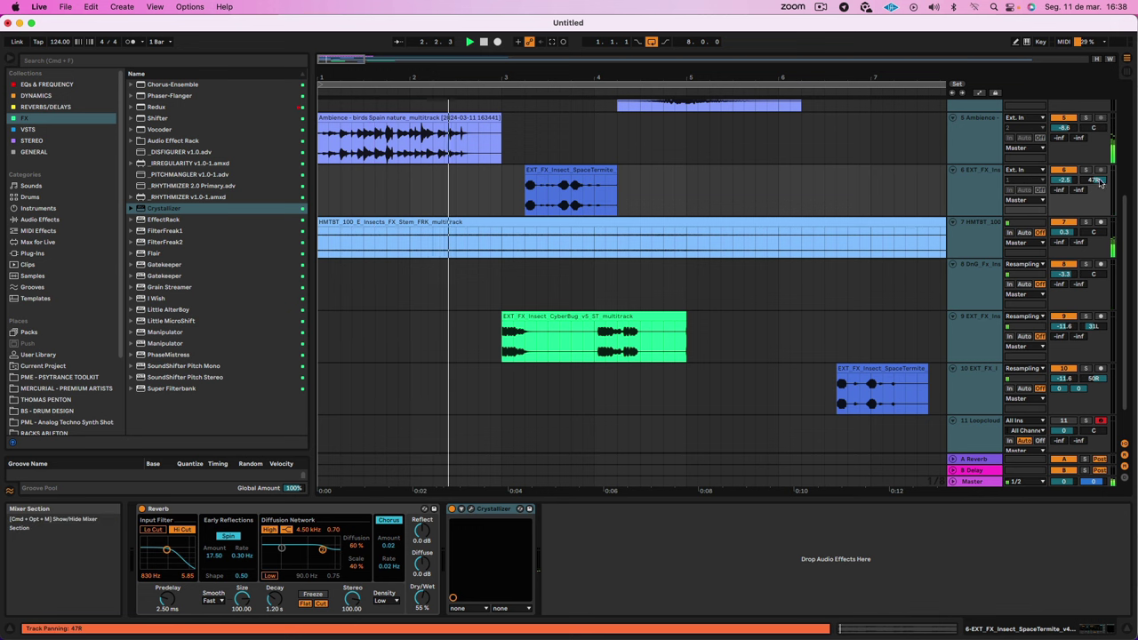
pyautogui.moveTo(1098, 182); pyautogui.dragTo(1099, 188)
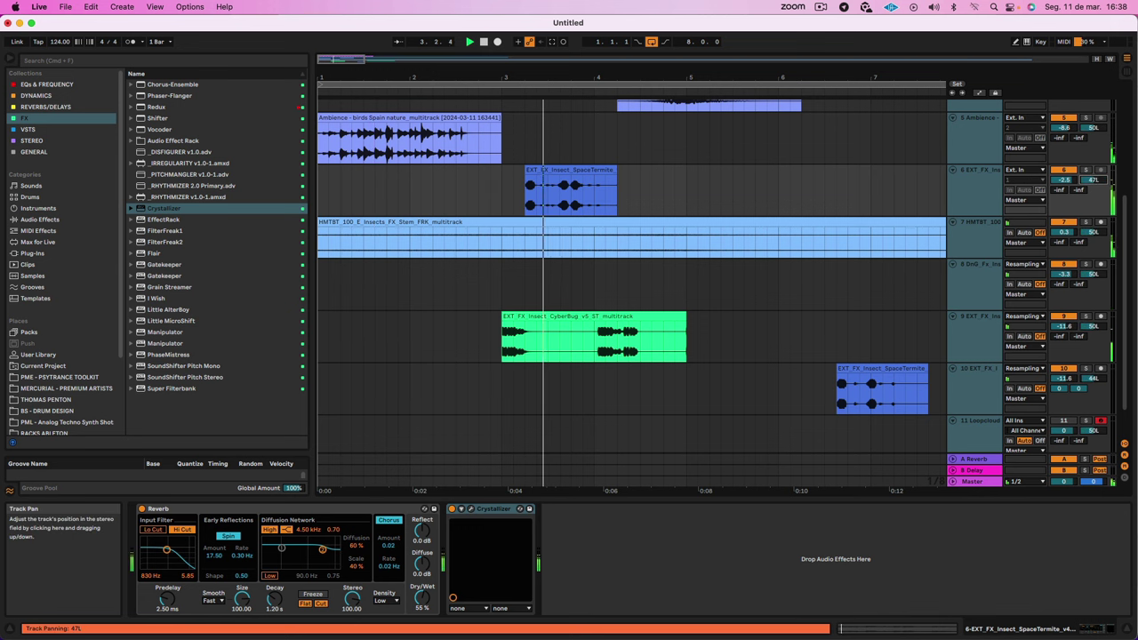
pyautogui.press('super+z')
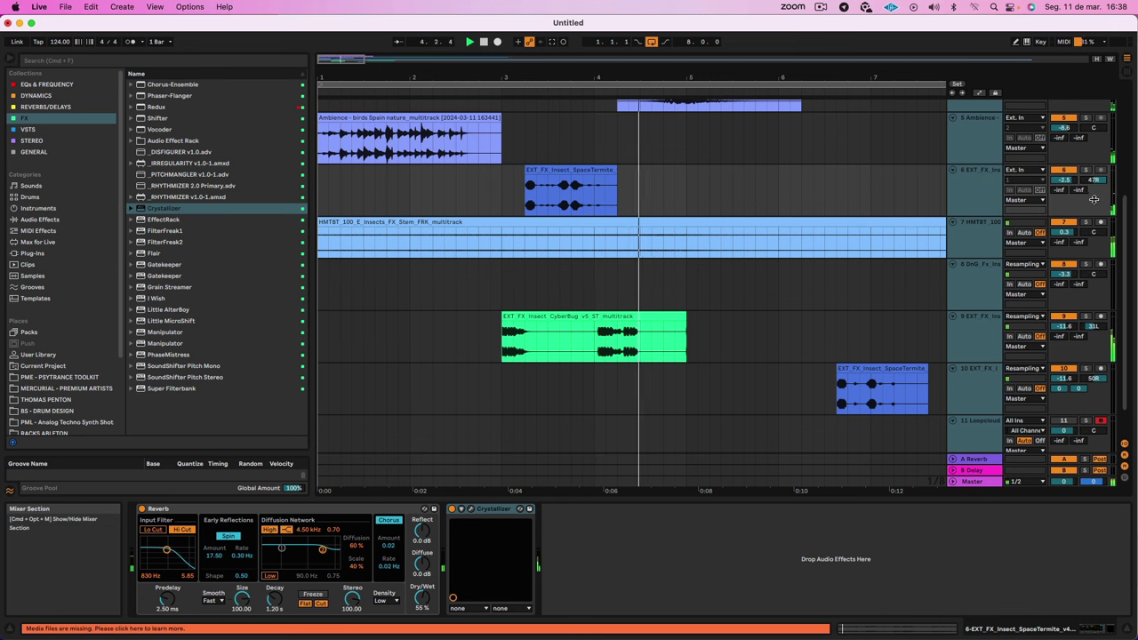
# Step: Pan only the original SpaceTermite track to 35L
pyautogui.moveTo(1093, 181); pyautogui.dragTo(1093, 248)
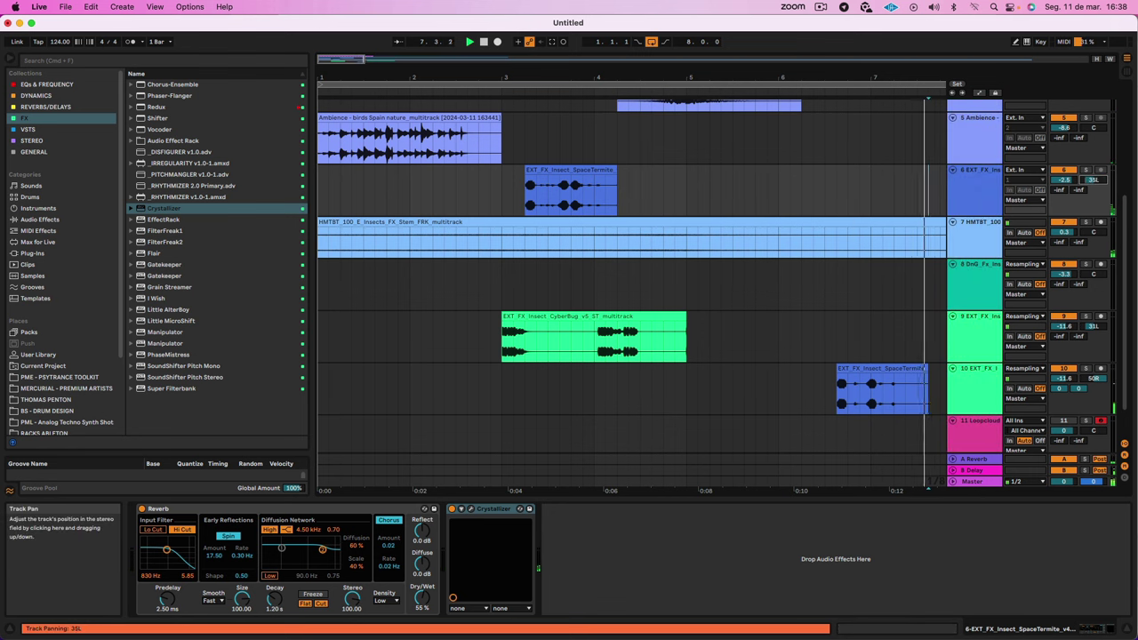
# Step: Lower the duplicate SpaceTermite track's volume to -28.5 dB and slightly reduce the CyberBug track's volume
pyautogui.click(1054, 383)
pyautogui.moveTo(1054, 382); pyautogui.dragTo(1054, 399)
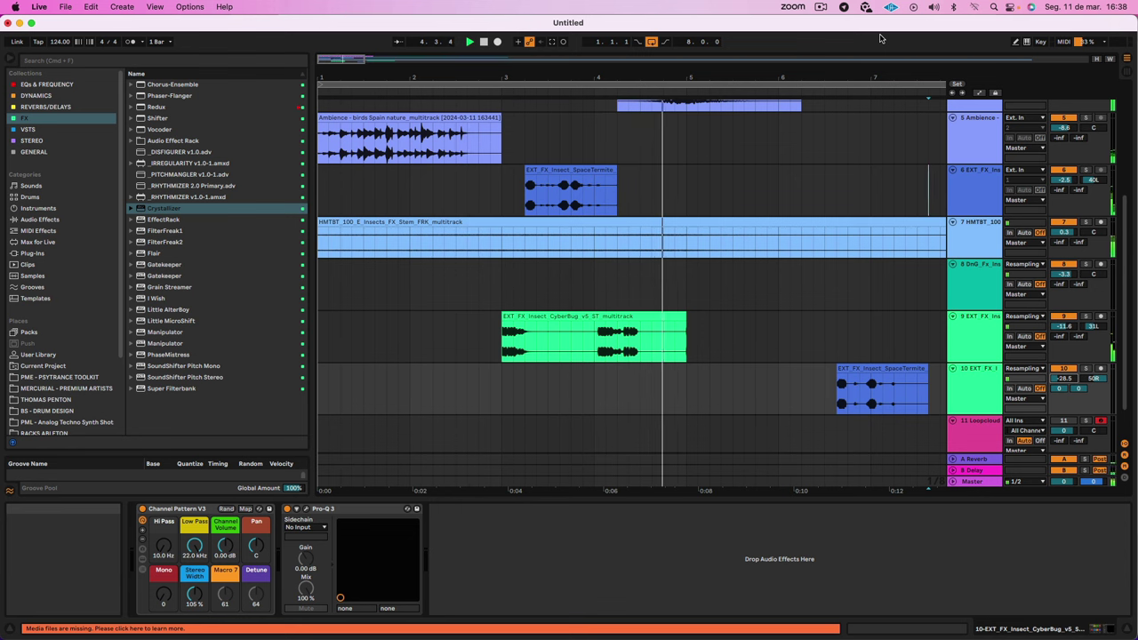
pyautogui.click(968, 340)
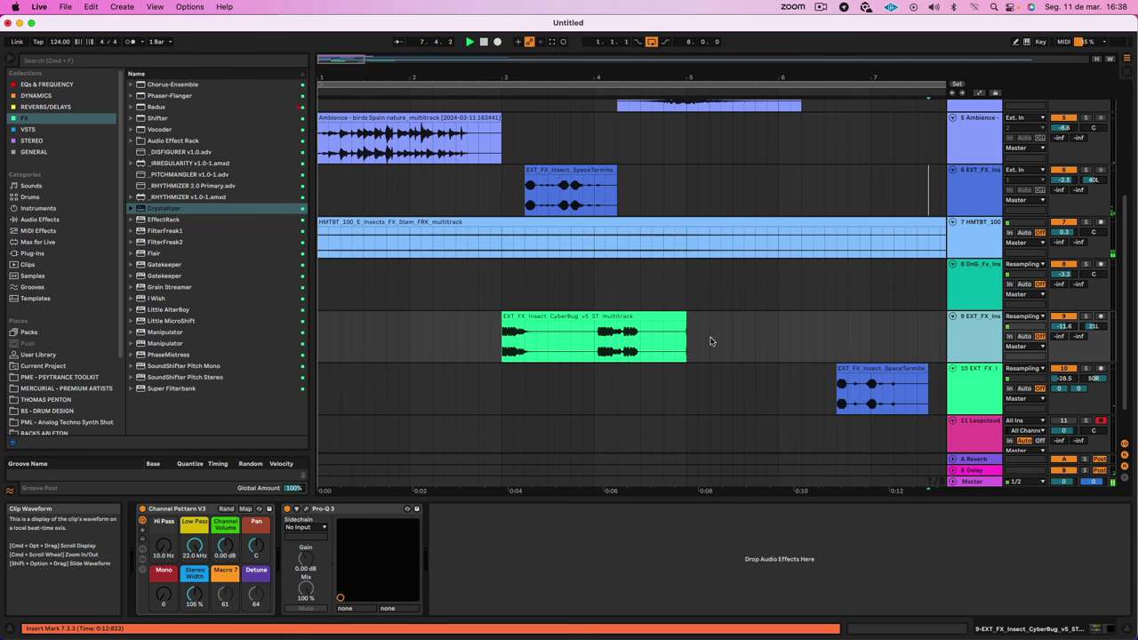
pyautogui.moveTo(1063, 326); pyautogui.dragTo(1063, 347)
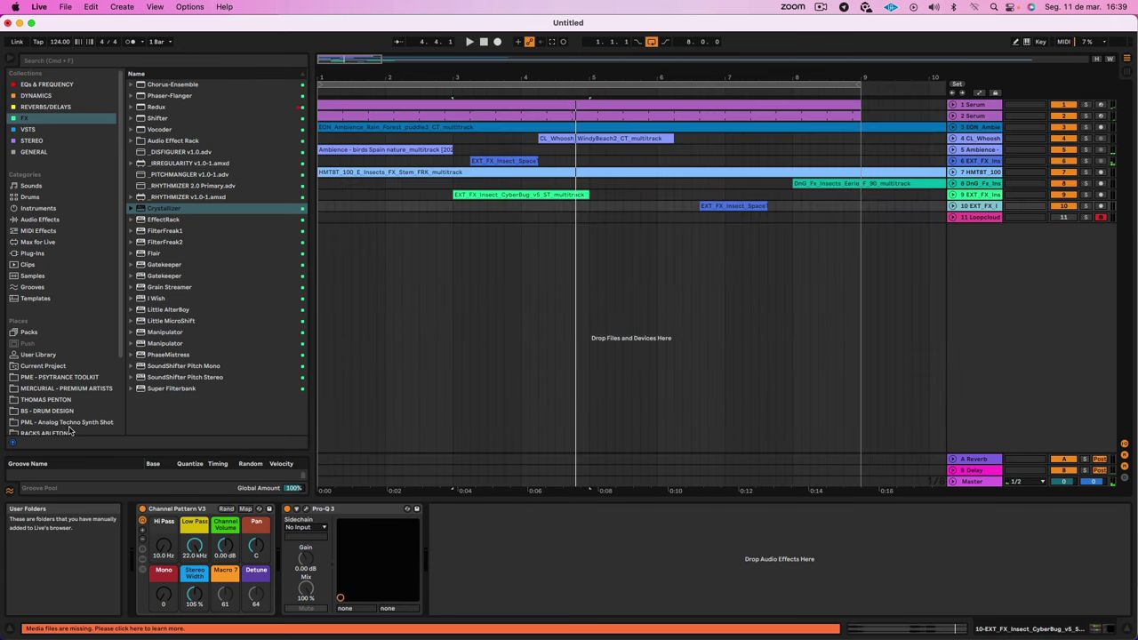
# Step: Find the SIRIUS STARTER group in the PME - SIRIUS KIT folder and add it to the set
pyautogui.scroll(-3, 70, 431)
pyautogui.click(44, 339)
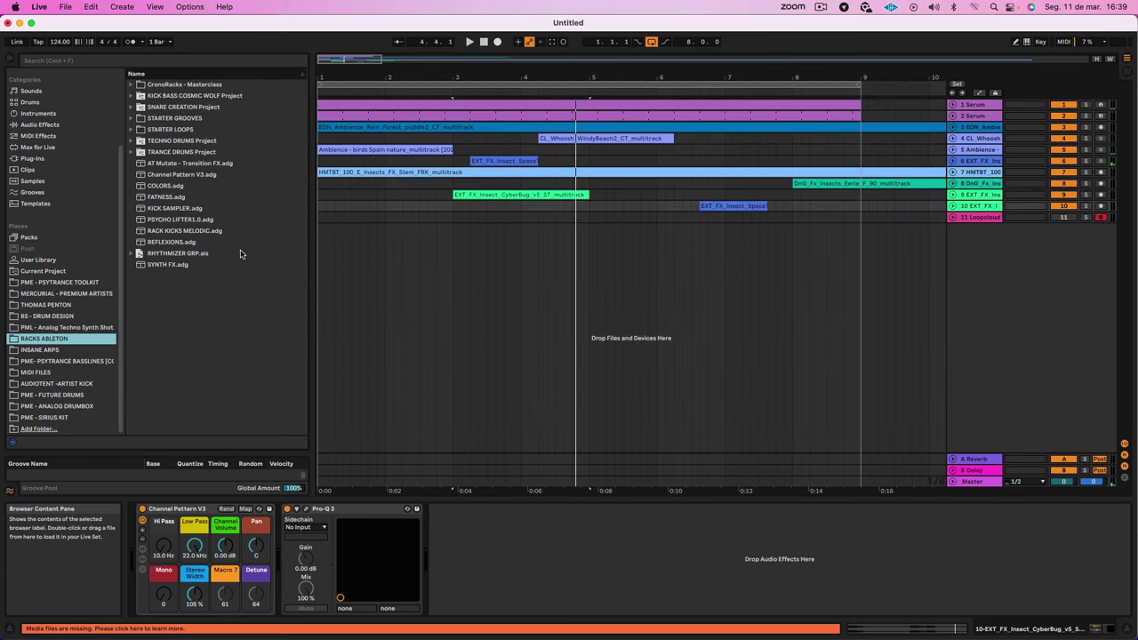
pyautogui.click(175, 255)
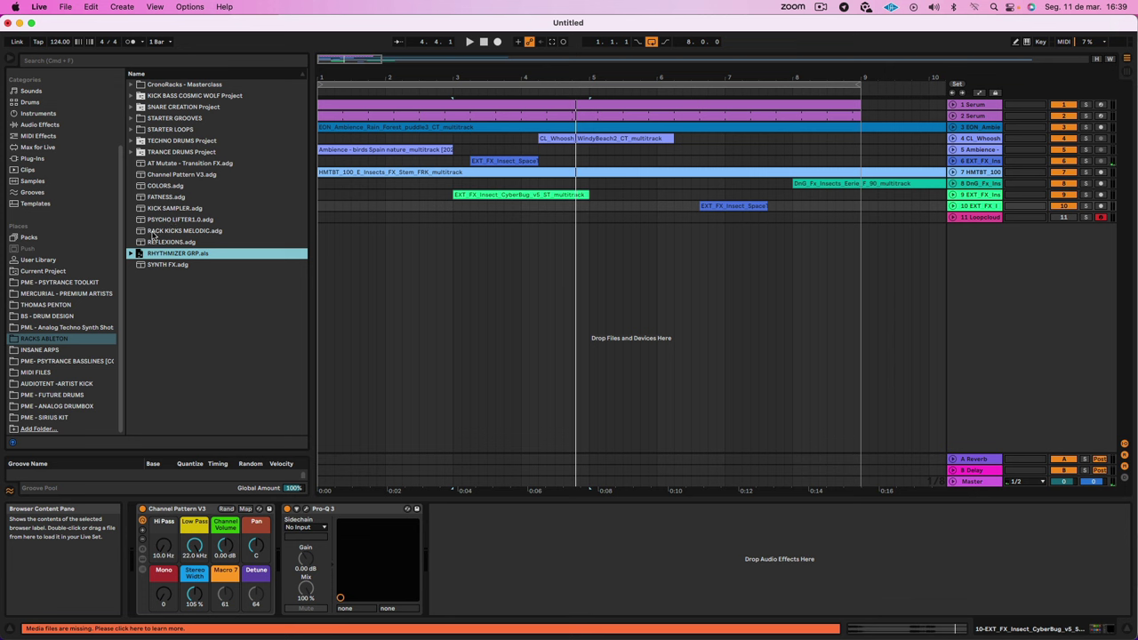
pyautogui.click(148, 152)
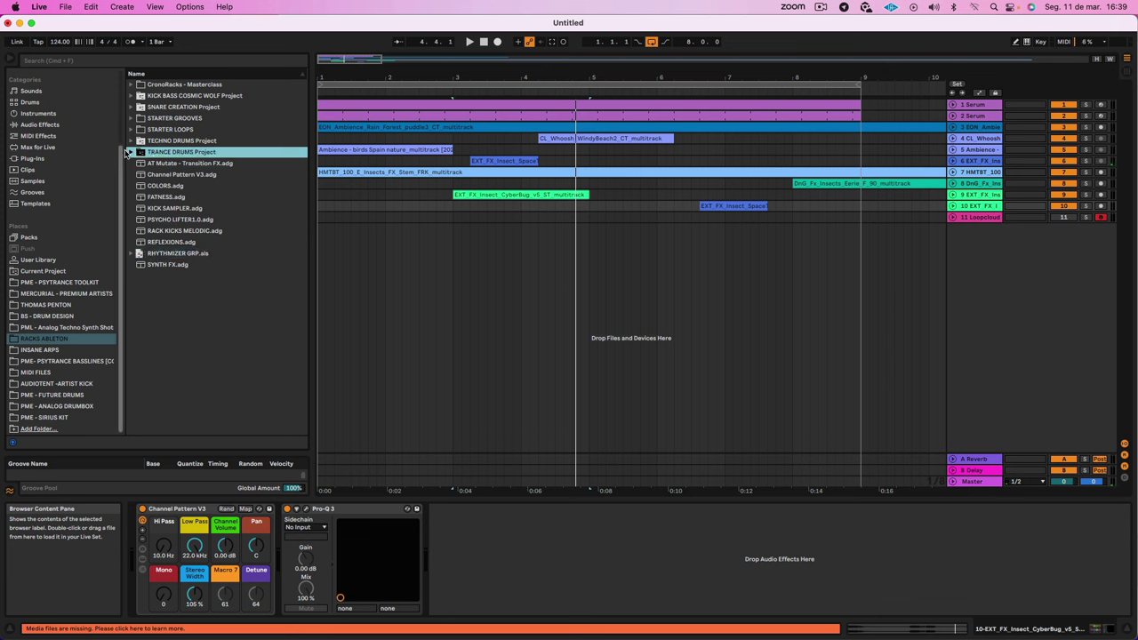
pyautogui.click(45, 417)
pyautogui.click(152, 254)
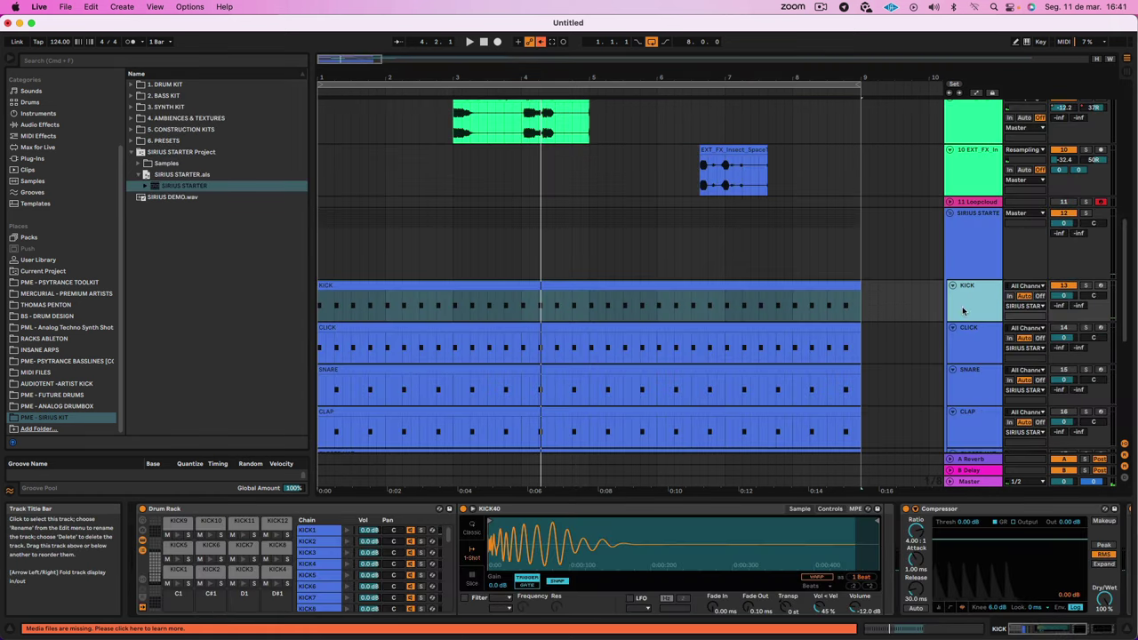
# Step: Collapse the SIRIUS STARTER Project folder, activate the KICK track and play its clip from the start
pyautogui.scroll(-5, 973, 363)
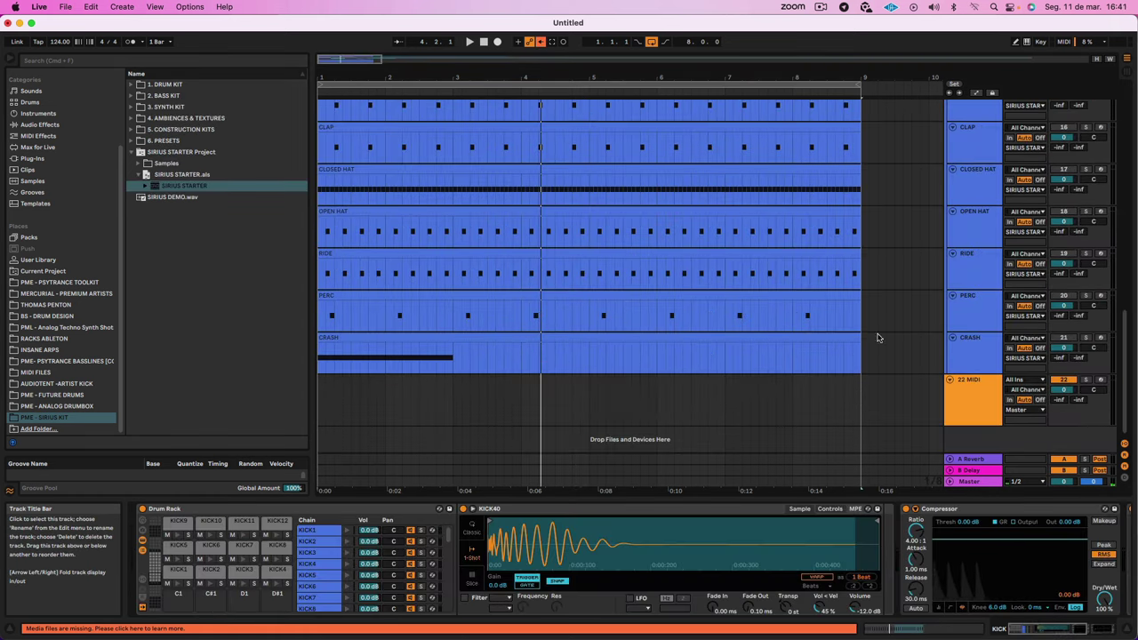
pyautogui.scroll(3, 759, 341)
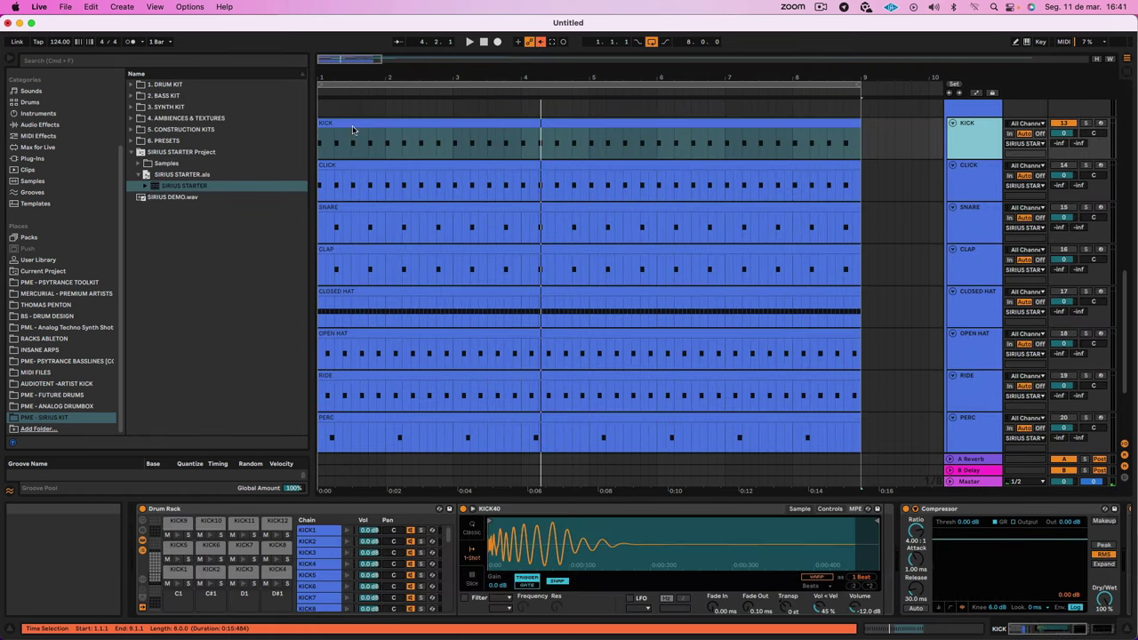
pyautogui.click(133, 154)
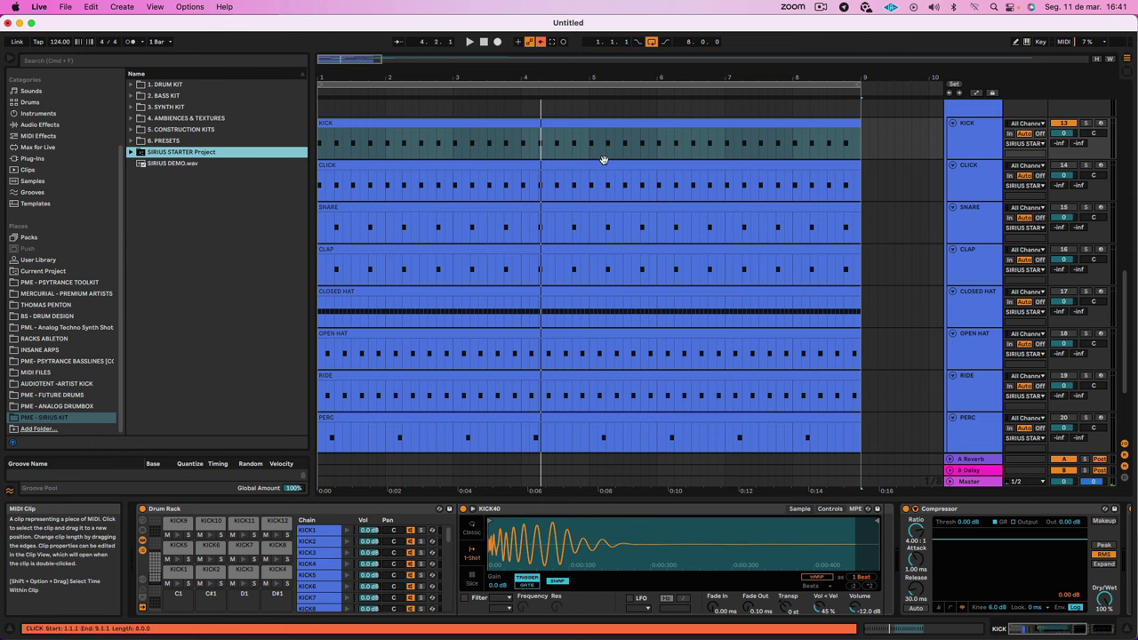
pyautogui.click(570, 117)
pyautogui.click(525, 122)
pyautogui.press('space')
pyautogui.scroll(-1, 871, 237)
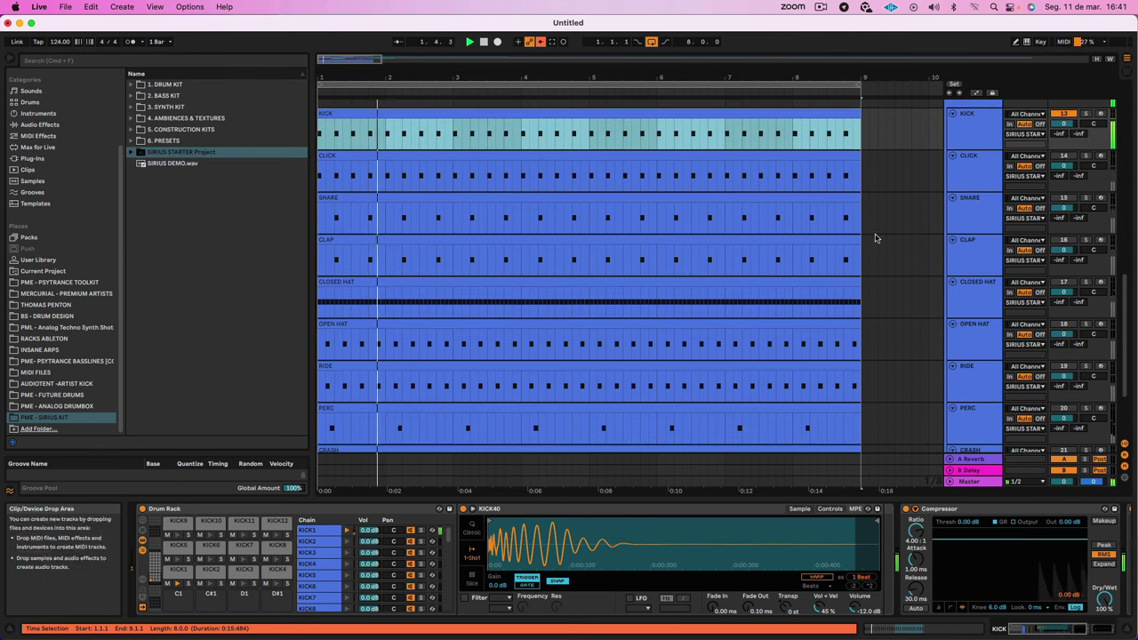
# Step: Activate the CLICK track and move all notes in its clip up to the KICK CLICK - 18 sample
pyautogui.click(984, 169)
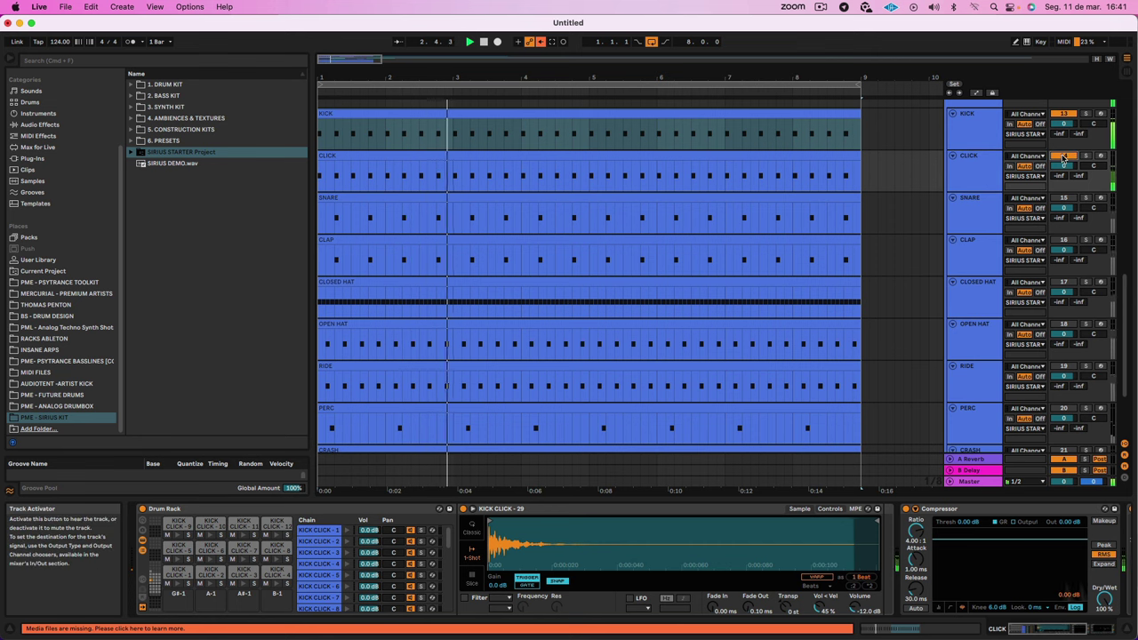
pyautogui.doubleClick(737, 170)
pyautogui.click(737, 170)
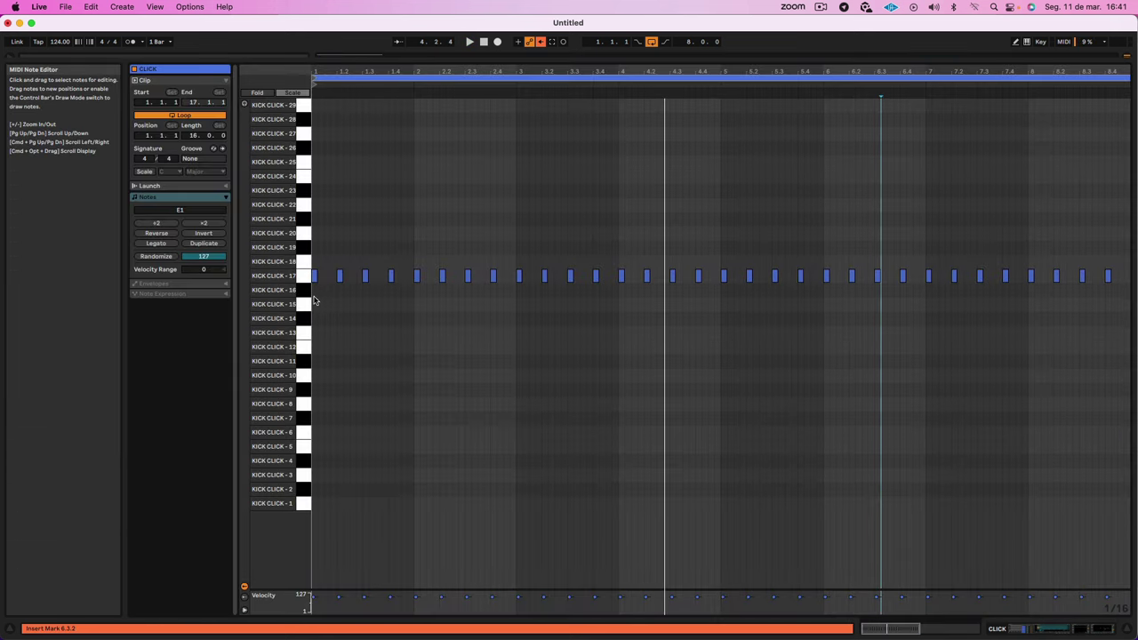
pyautogui.moveTo(314, 299); pyautogui.dragTo(1134, 192)
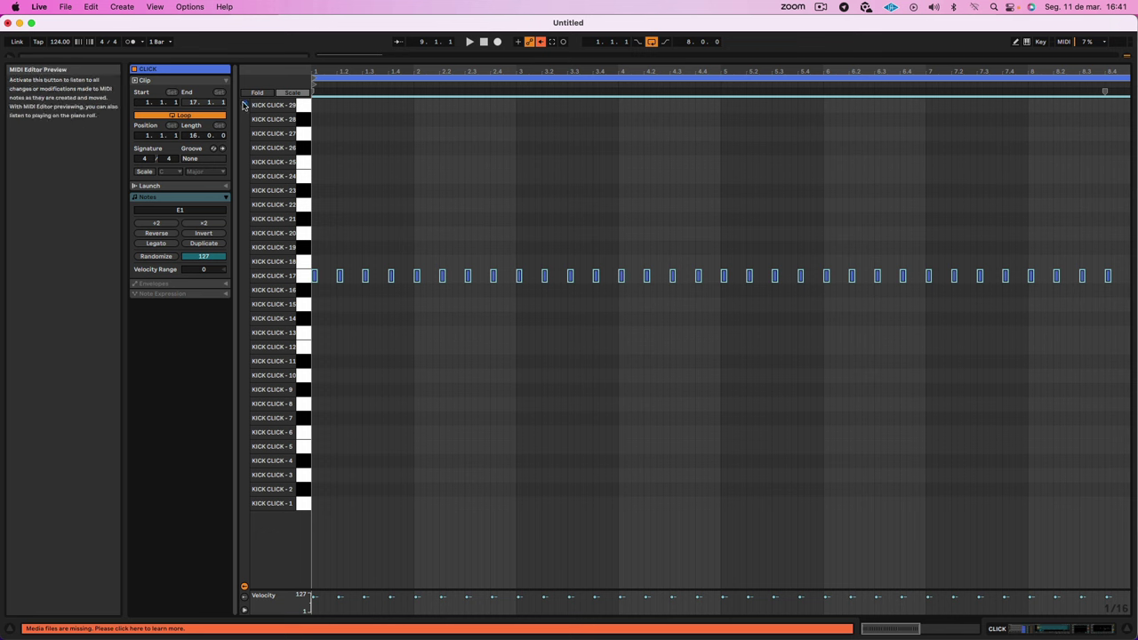
pyautogui.press('Up')
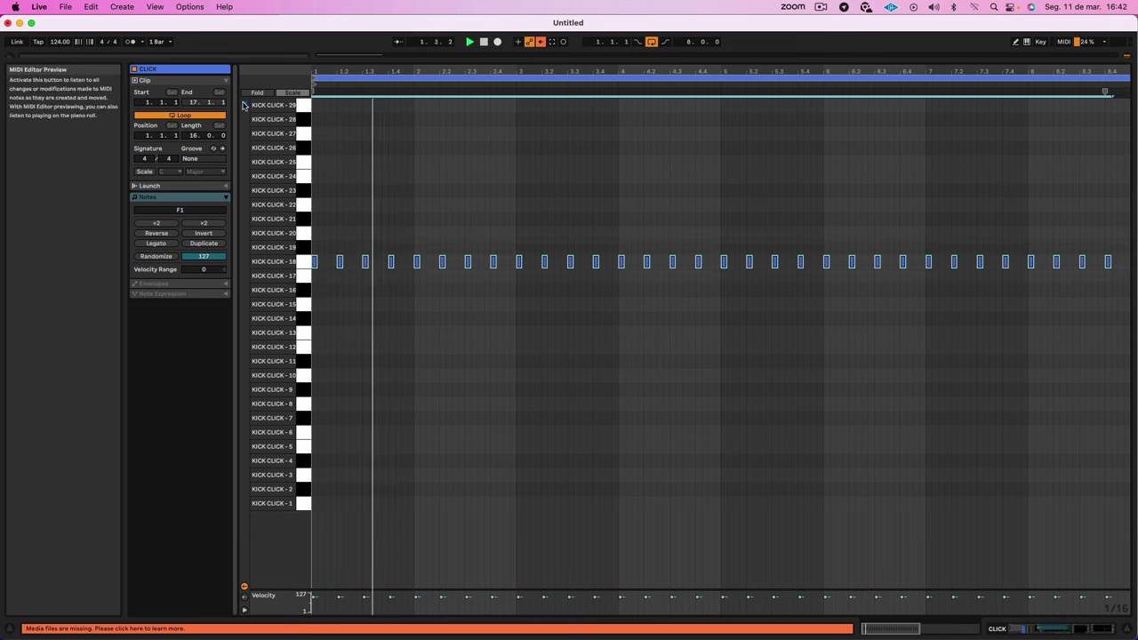
pyautogui.hotkey('shift', 'Tab')
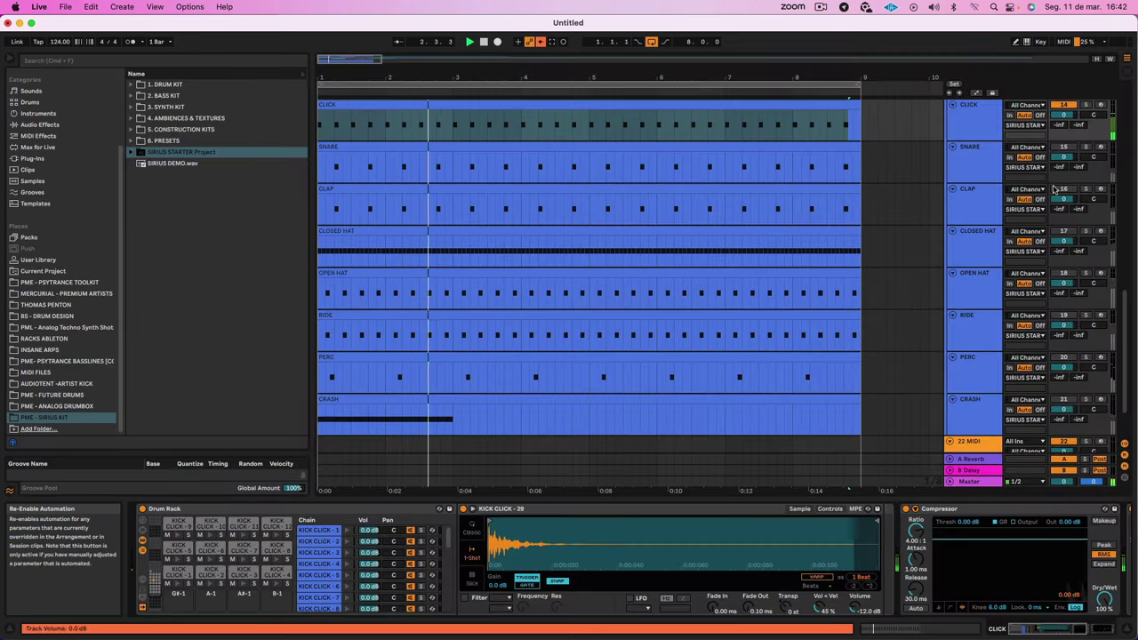
# Step: Activate the CLAP track and open its MIDI clip for editing
pyautogui.click(993, 145)
pyautogui.click(973, 205)
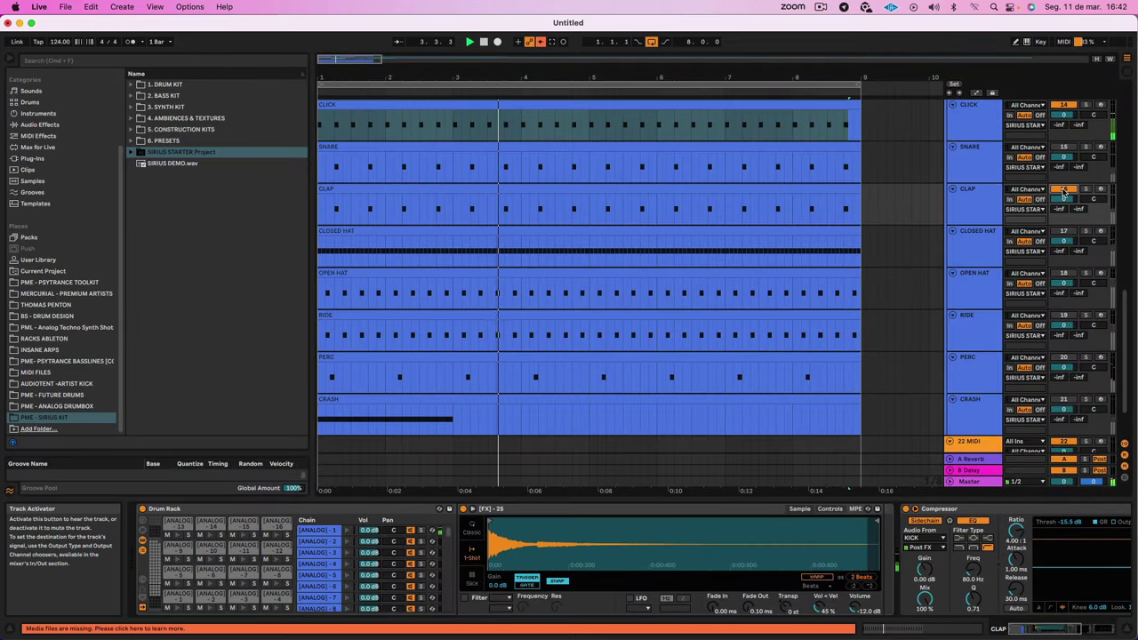
pyautogui.click(734, 189)
pyautogui.hotkey('shift', 'Tab')
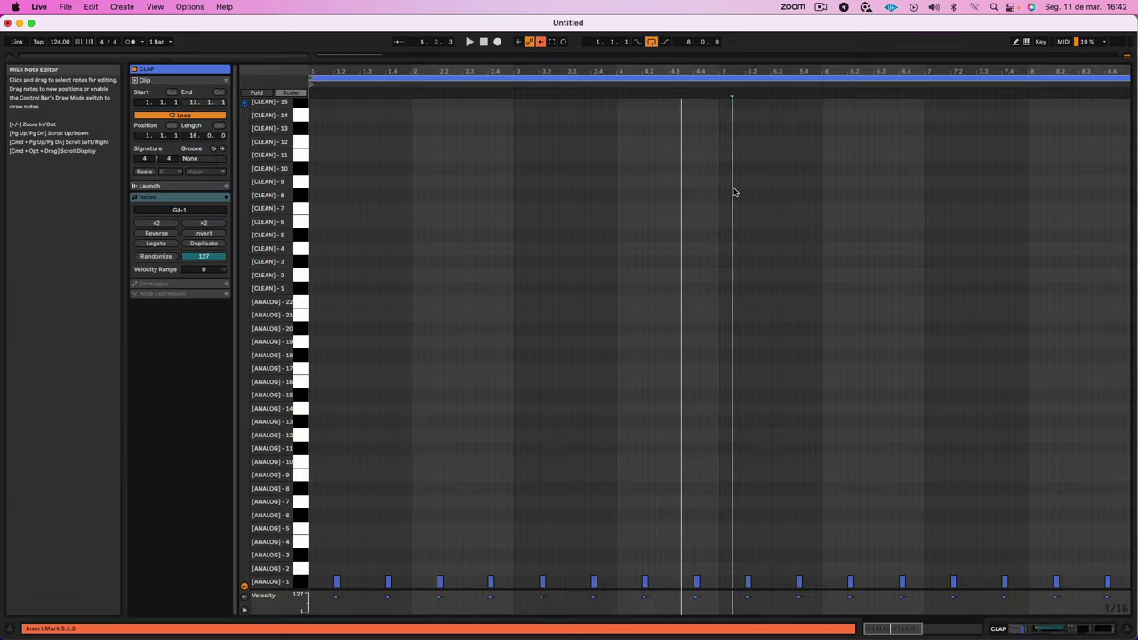
# Step: Transpose all the CLAP notes up, audition neighbouring samples, settle on [CLEAN] - 24 and return to the arrangement
pyautogui.hotkey('shift', 'Up')
pyautogui.hotkey('shift', 'Up')
pyautogui.hotkey('shift', 'Up')
pyautogui.hotkey('shift', 'Up')
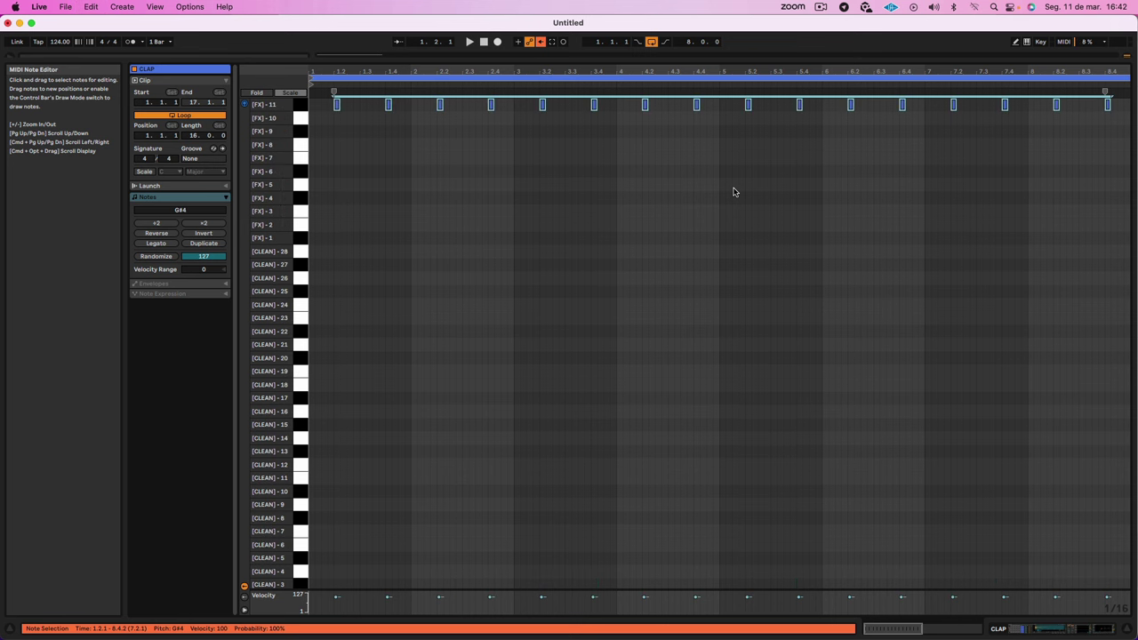
pyautogui.press('space')
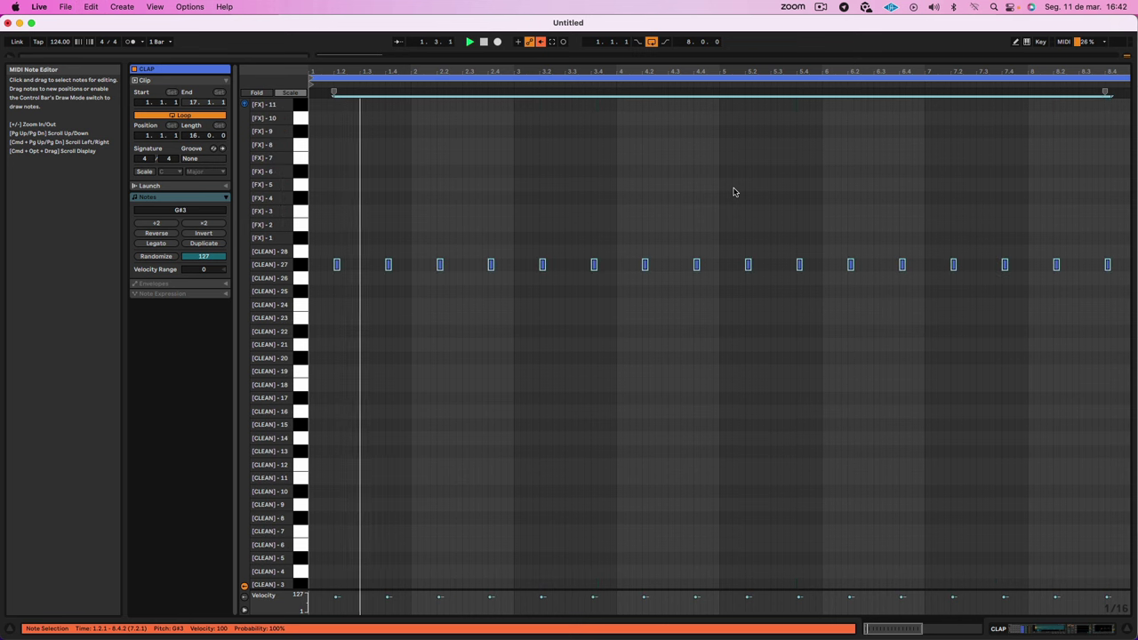
pyautogui.press('Down')
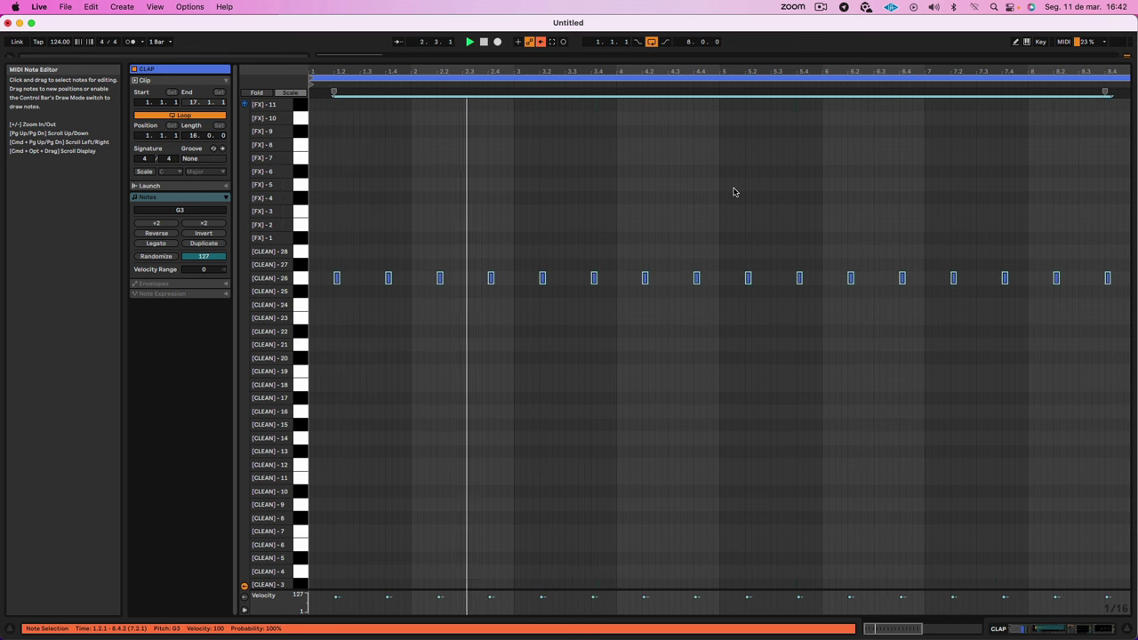
pyautogui.press('Down')
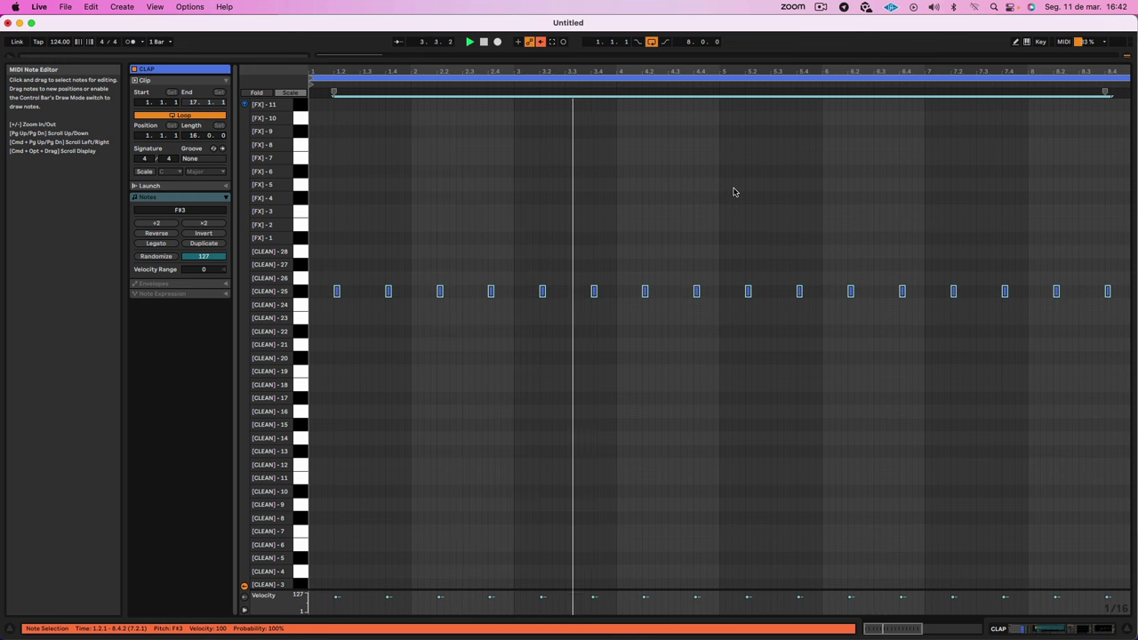
pyautogui.press('Down')
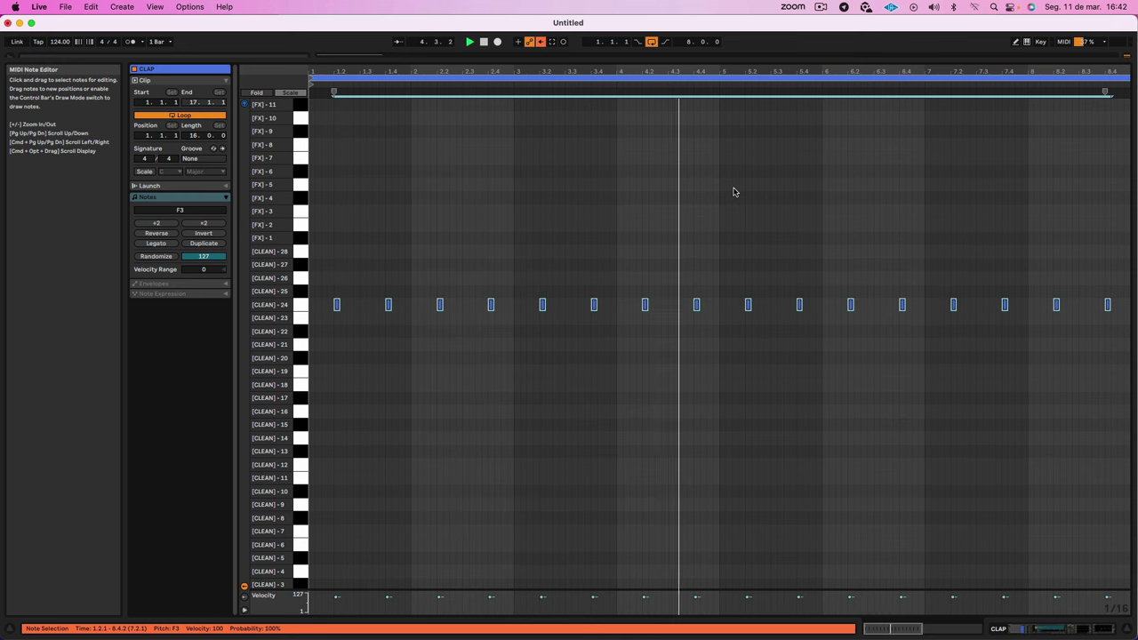
pyautogui.press('Tab')
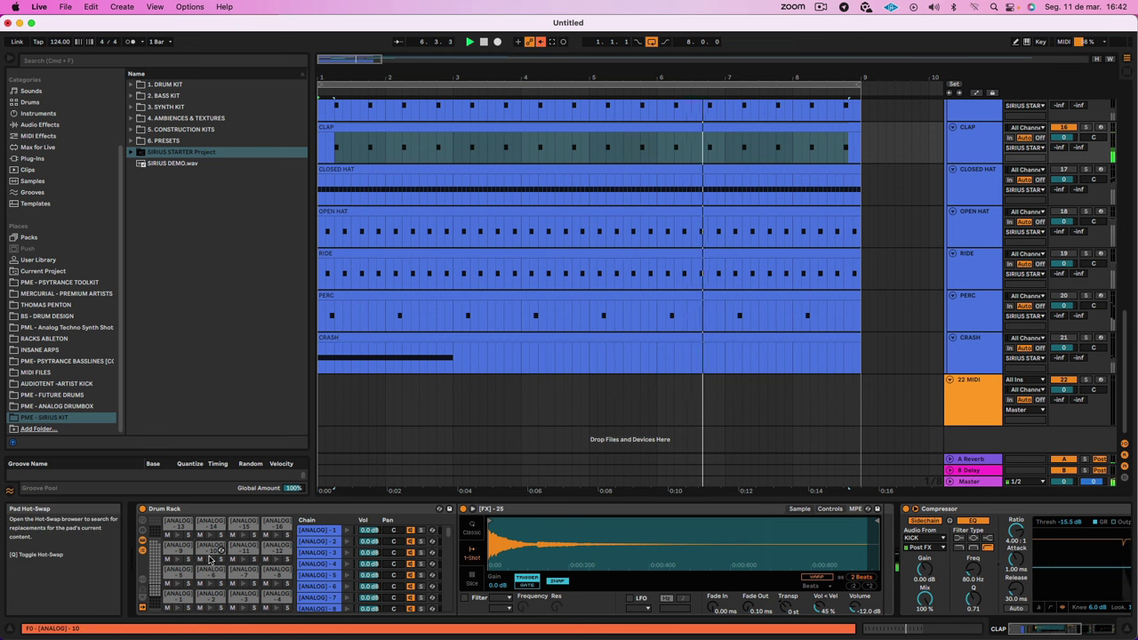
# Step: Keep the [CLEAN] - 24 clap pad in one-shot playback, set its fade-out to 65.7 ms and trim the sample end to about half
pyautogui.moveTo(157, 565); pyautogui.dragTo(156, 544)
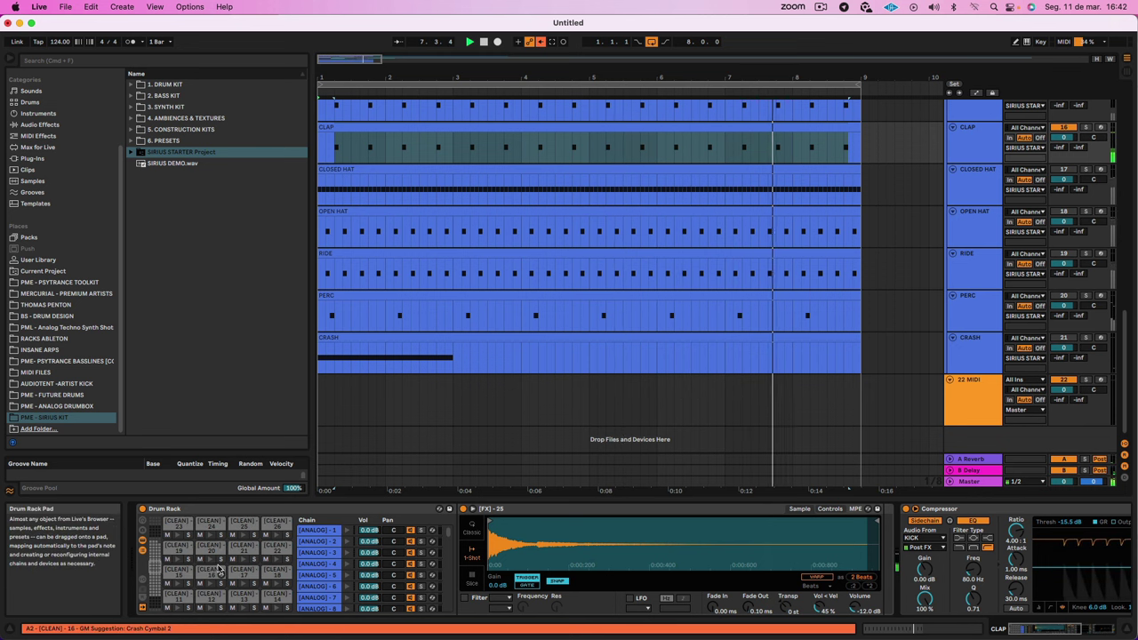
pyautogui.click(207, 533)
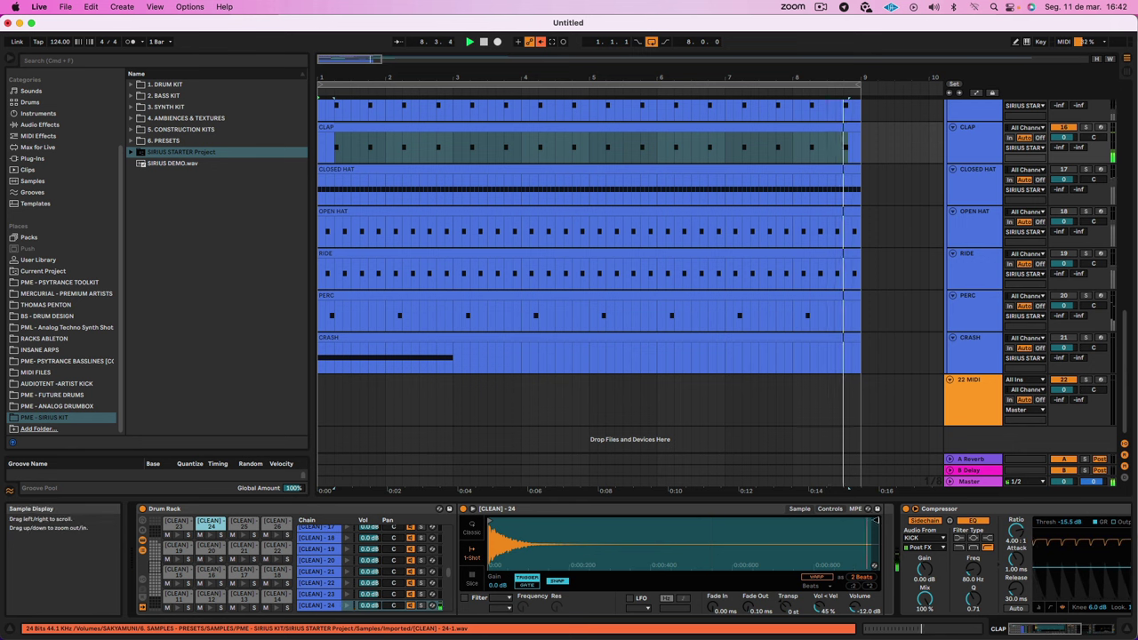
pyautogui.click(473, 530)
pyautogui.click(472, 551)
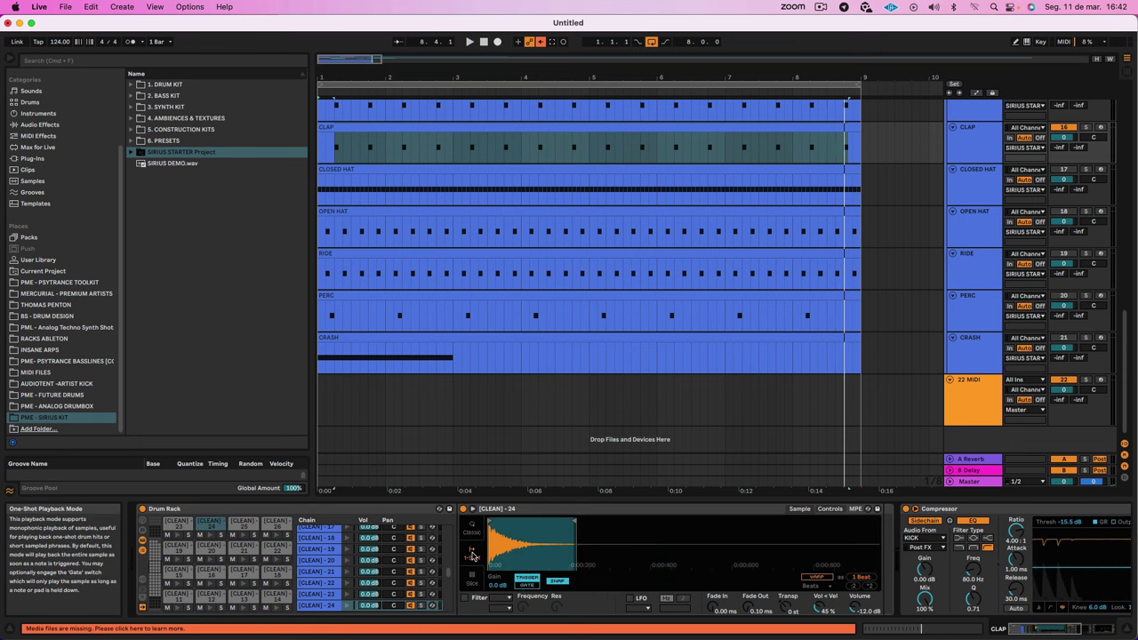
pyautogui.moveTo(756, 611); pyautogui.dragTo(756, 591)
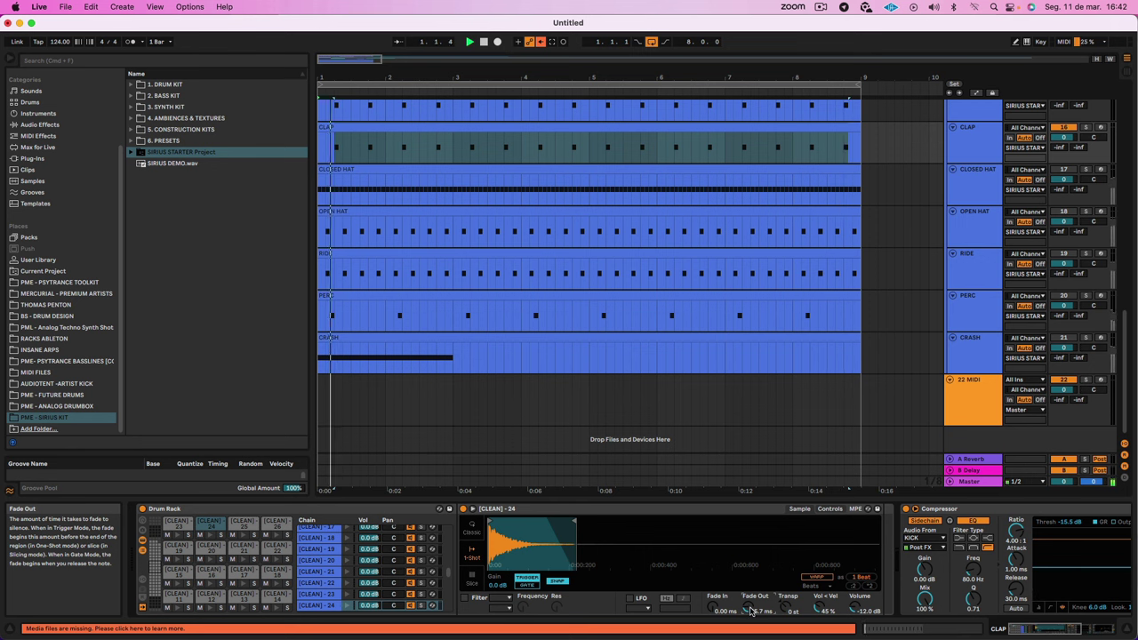
pyautogui.moveTo(573, 520); pyautogui.dragTo(529, 520)
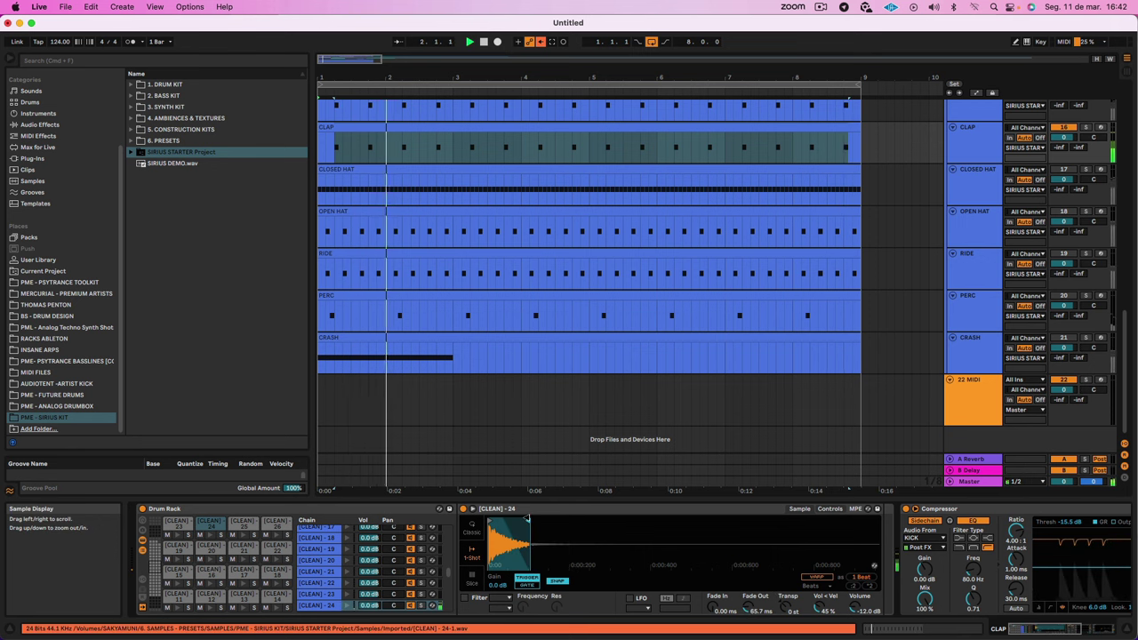
# Step: Soften the clap's highs in EQ Eight by setting band 4 to 9.79 kHz at -6.57 dB, and slightly lower a low-mid band
pyautogui.hscroll(5, 755, 560)
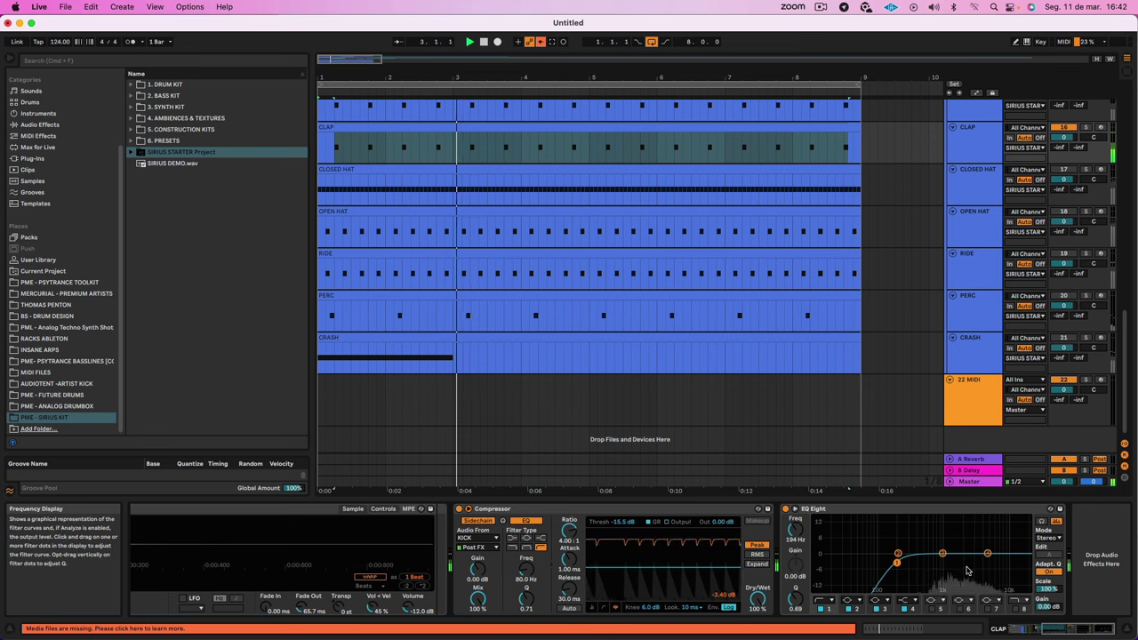
pyautogui.moveTo(942, 554); pyautogui.dragTo(1004, 568)
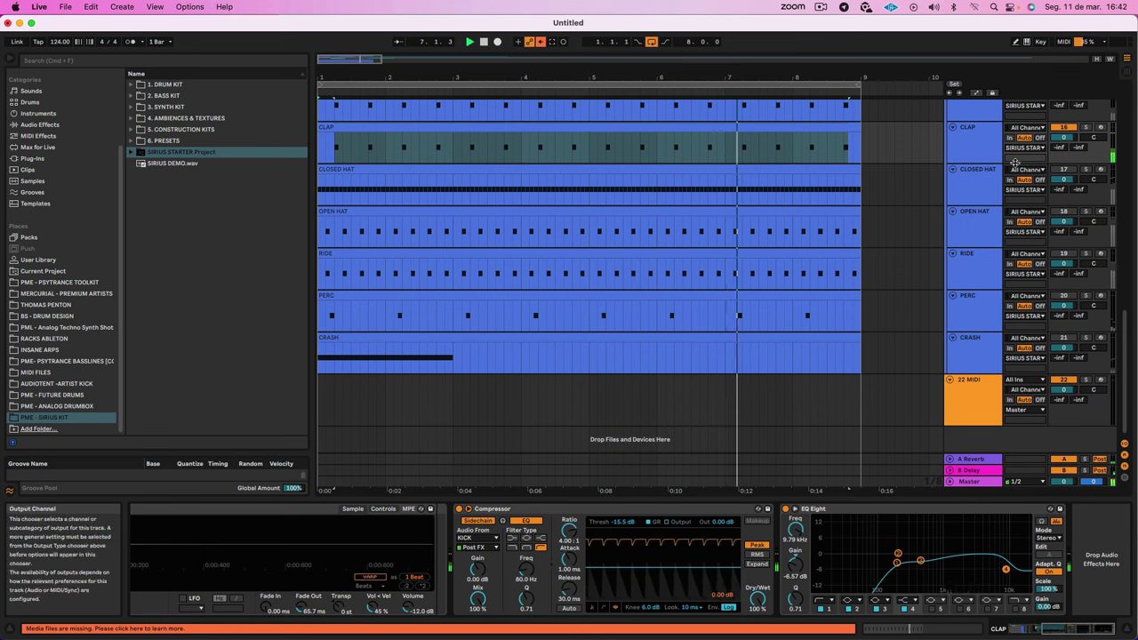
# Step: Activate the OPEN HAT track and open its MIDI clip for editing
pyautogui.click(1064, 212)
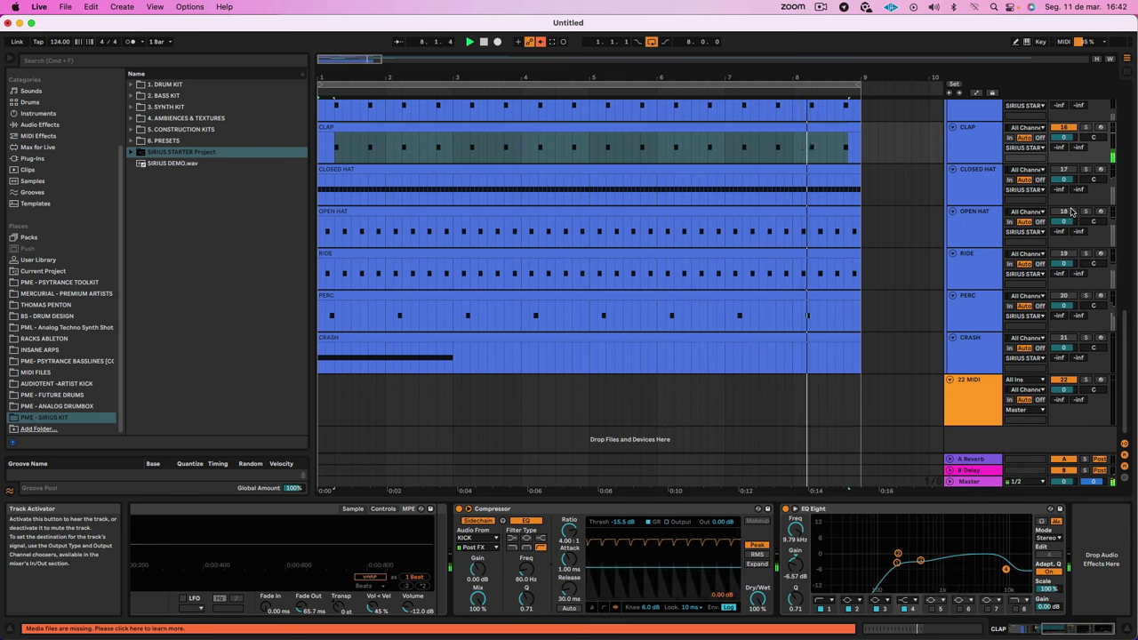
pyautogui.click(732, 213)
pyautogui.doubleClick(731, 213)
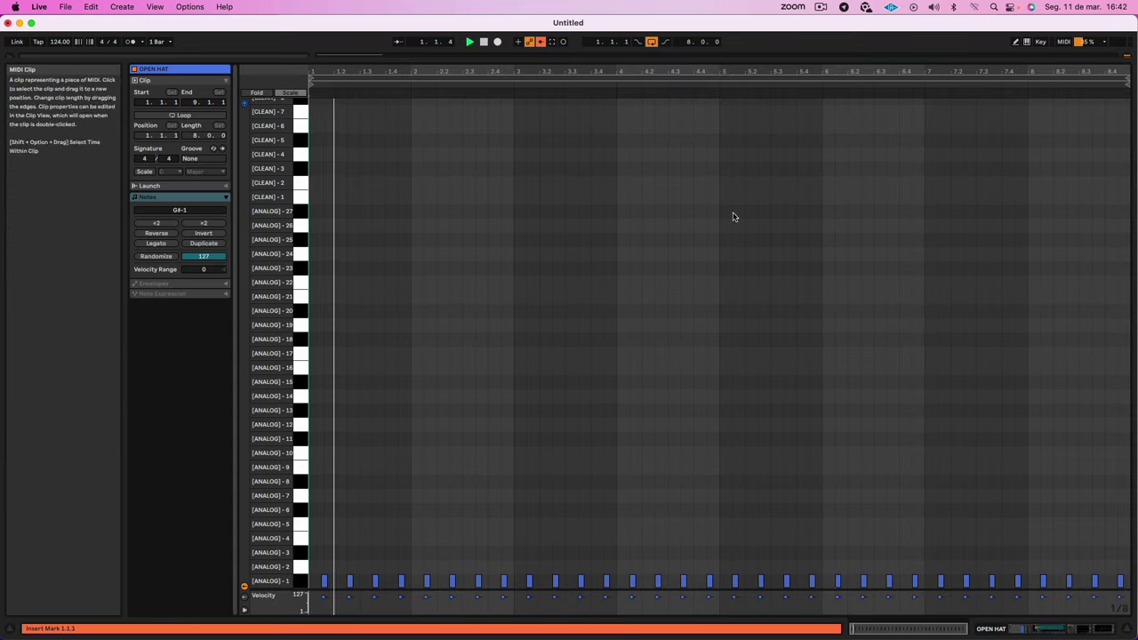
# Step: Select all the OPEN HAT notes and transpose them up to the [CLEAN] - 5 sample
pyautogui.press('super+a')
pyautogui.press('Up')
pyautogui.press('Up')
pyautogui.press('Up')
pyautogui.press('Up')
pyautogui.press('Up')
pyautogui.press('Up')
pyautogui.press('Up')
pyautogui.press('Up')
pyautogui.press('Up')
pyautogui.press('Up')
pyautogui.press('Up')
pyautogui.press('Up')
pyautogui.press('Up')
pyautogui.press('Up')
pyautogui.press('Up')
pyautogui.press('Up')
pyautogui.press('Up')
pyautogui.press('Up')
pyautogui.press('Up')
pyautogui.press('Up')
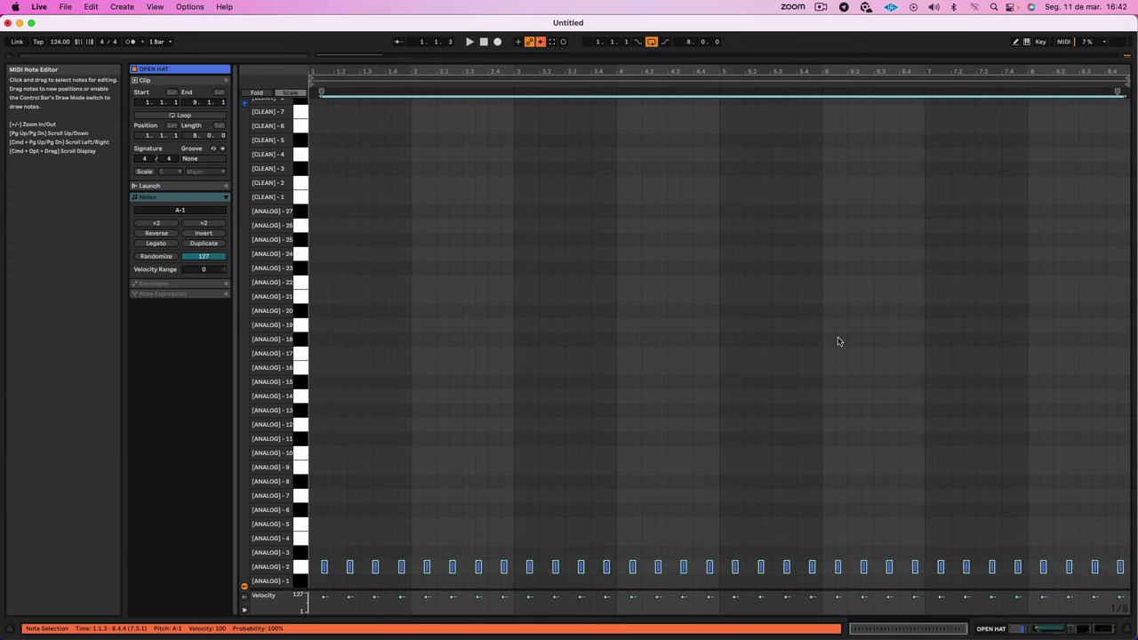
pyautogui.press('Up')
pyautogui.press('Up')
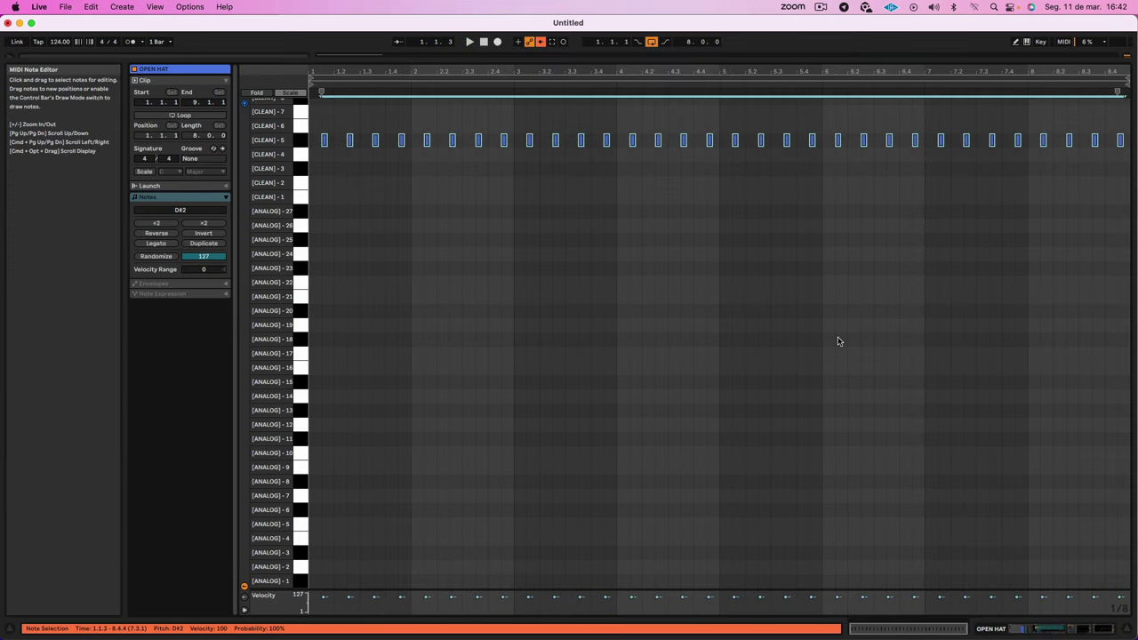
# Step: On the OPEN HAT track's [CLEAN] - 6 pad, trim the sample end to about 0.1 s and set the fade-out to 46.6 ms
pyautogui.press('super+alt+e')
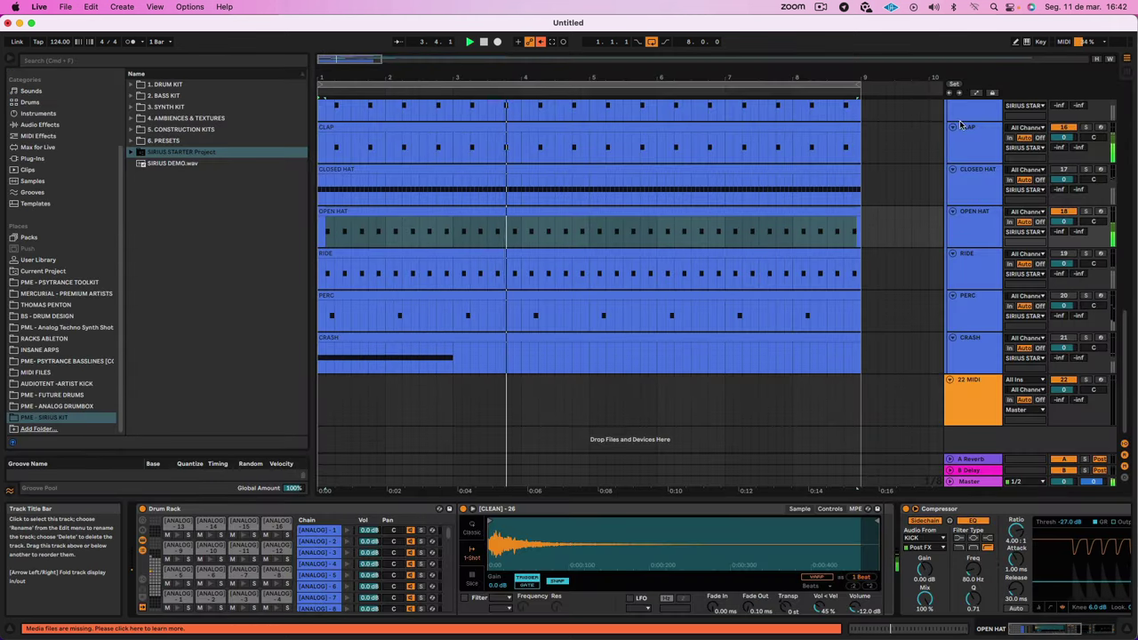
pyautogui.click(972, 233)
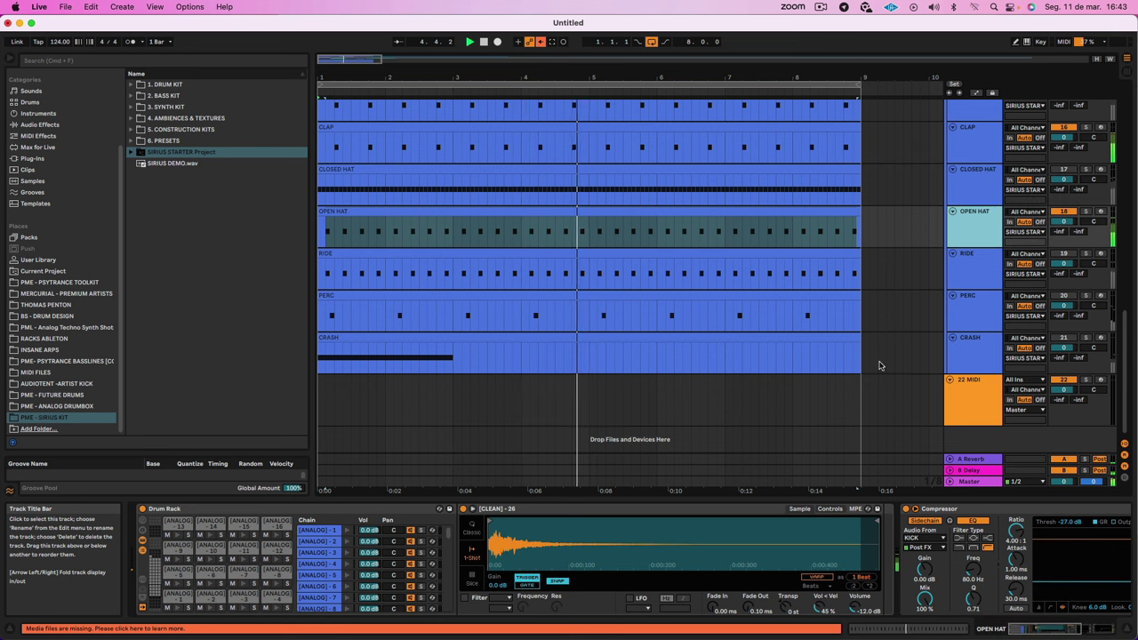
pyautogui.click(151, 575)
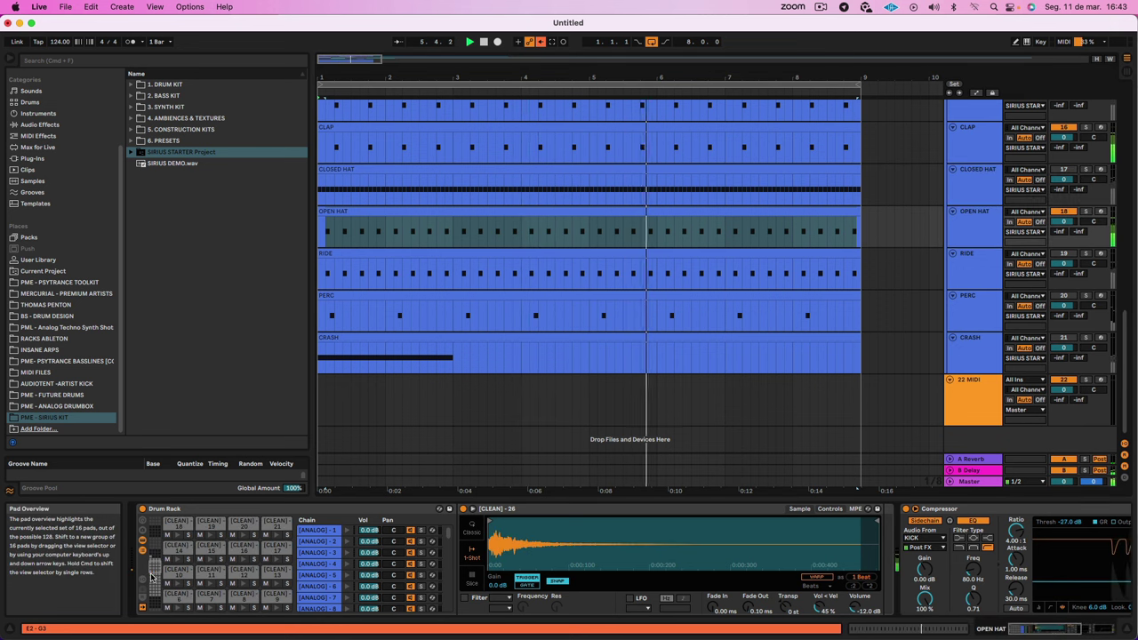
pyautogui.click(170, 593)
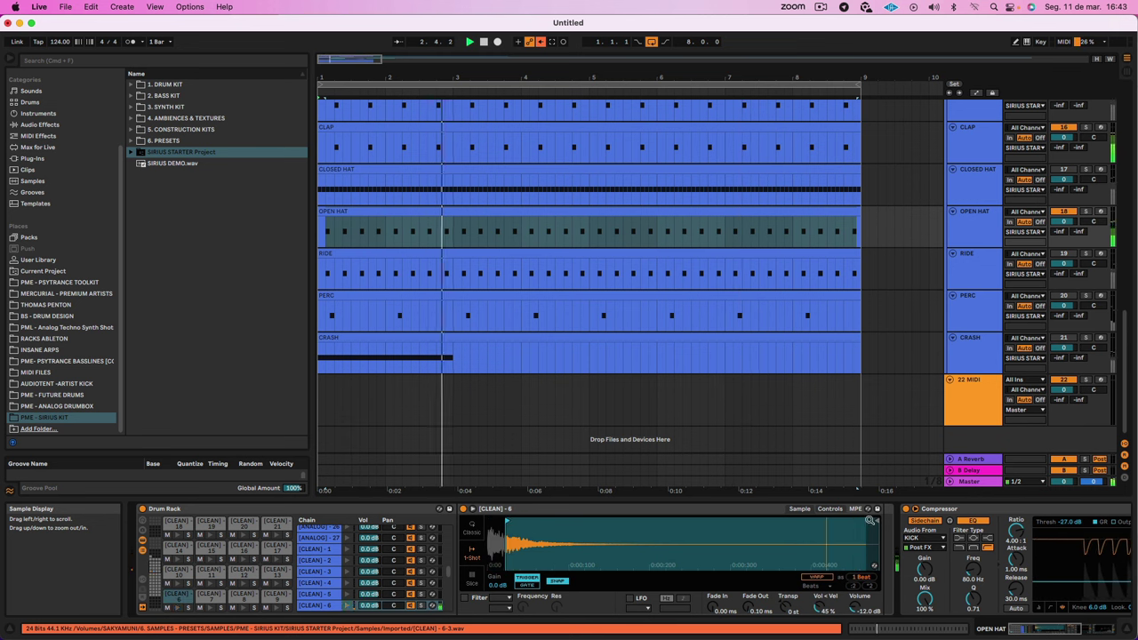
pyautogui.moveTo(873, 521); pyautogui.dragTo(508, 520)
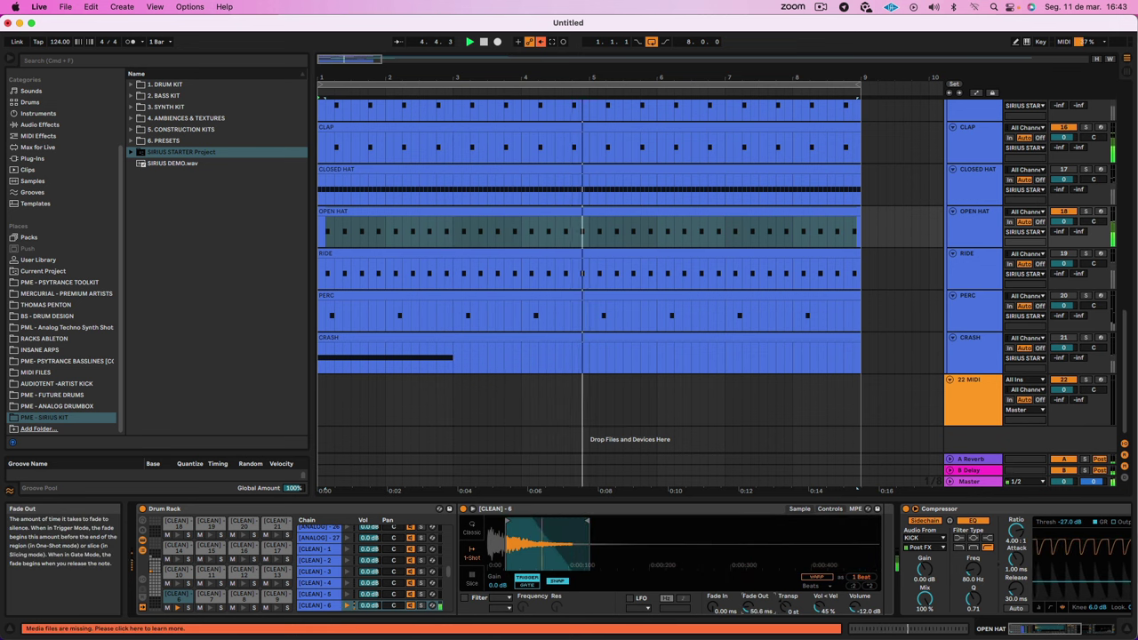
pyautogui.moveTo(583, 521)
pyautogui.mouseDown()
pyautogui.moveTo(638, 520)
pyautogui.moveTo(601, 528)
pyautogui.mouseUp()
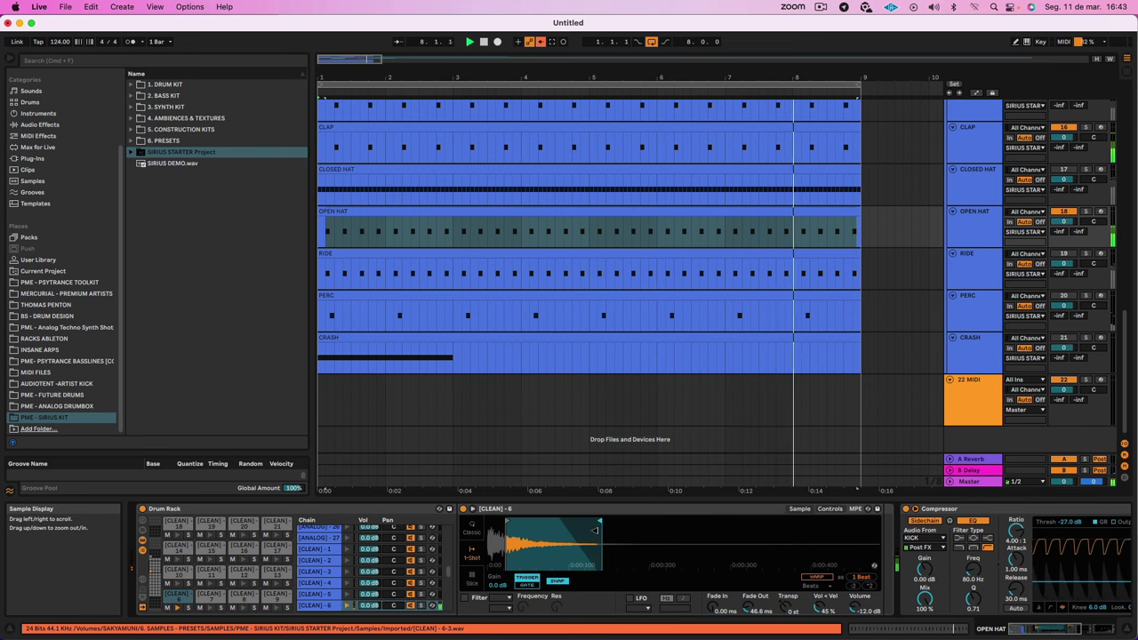
pyautogui.moveTo(594, 531); pyautogui.dragTo(588, 535)
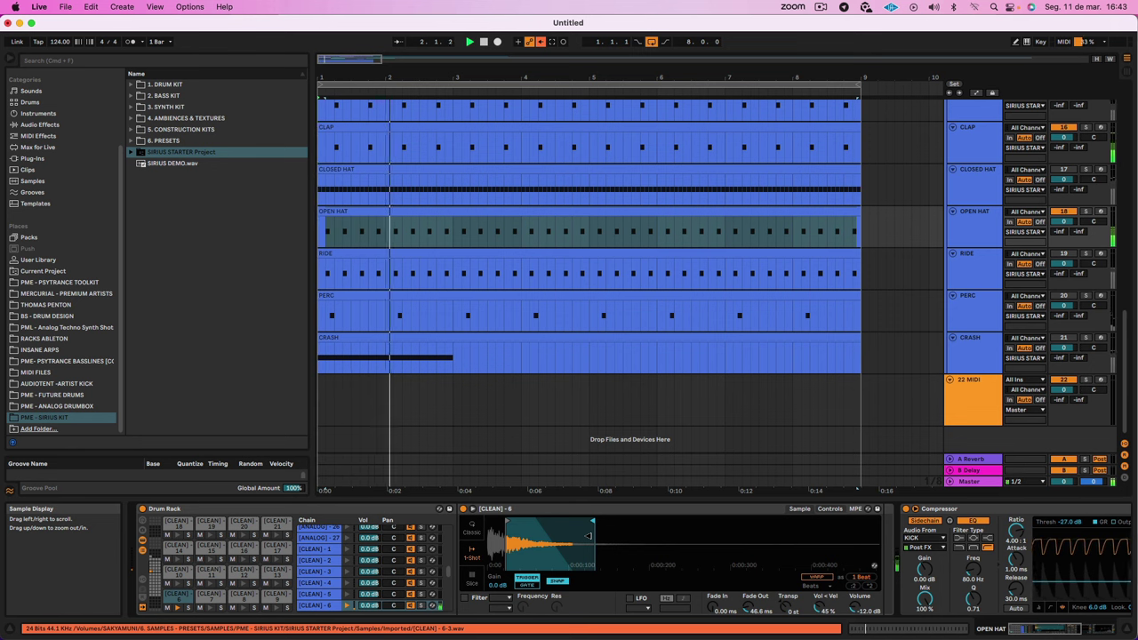
# Step: Activate the CLOSED HAT track and open its MIDI clip for editing
pyautogui.click(966, 283)
pyautogui.click(964, 187)
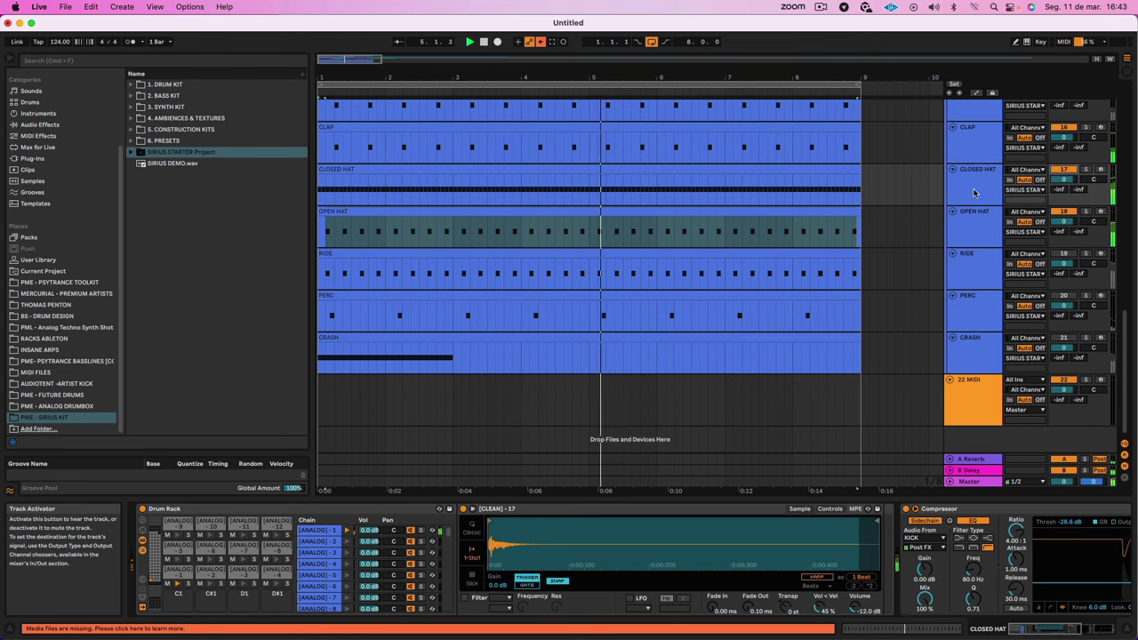
pyautogui.doubleClick(793, 165)
pyautogui.click(892, 301)
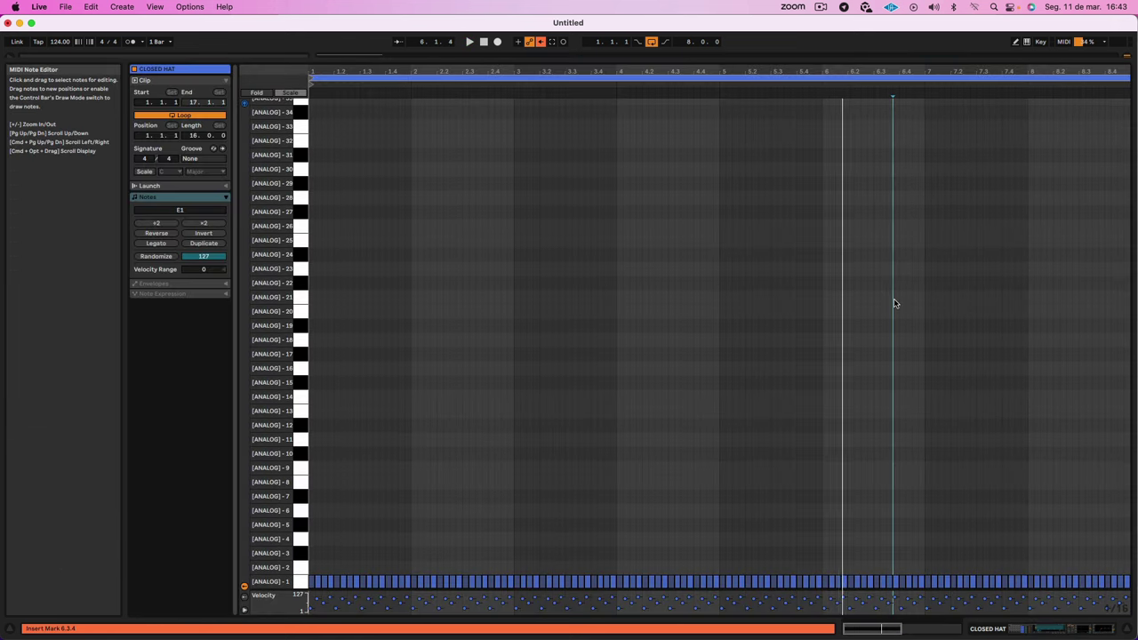
# Step: Select all the CLOSED HAT notes, transpose them up to the [CLEAN] - 5 sample and return to the arrangement
pyautogui.press('super+a')
pyautogui.hotkey('shift', 'Up')
pyautogui.hotkey('shift', 'Up')
pyautogui.hotkey('shift', 'Up')
pyautogui.hotkey('shift', 'Up')
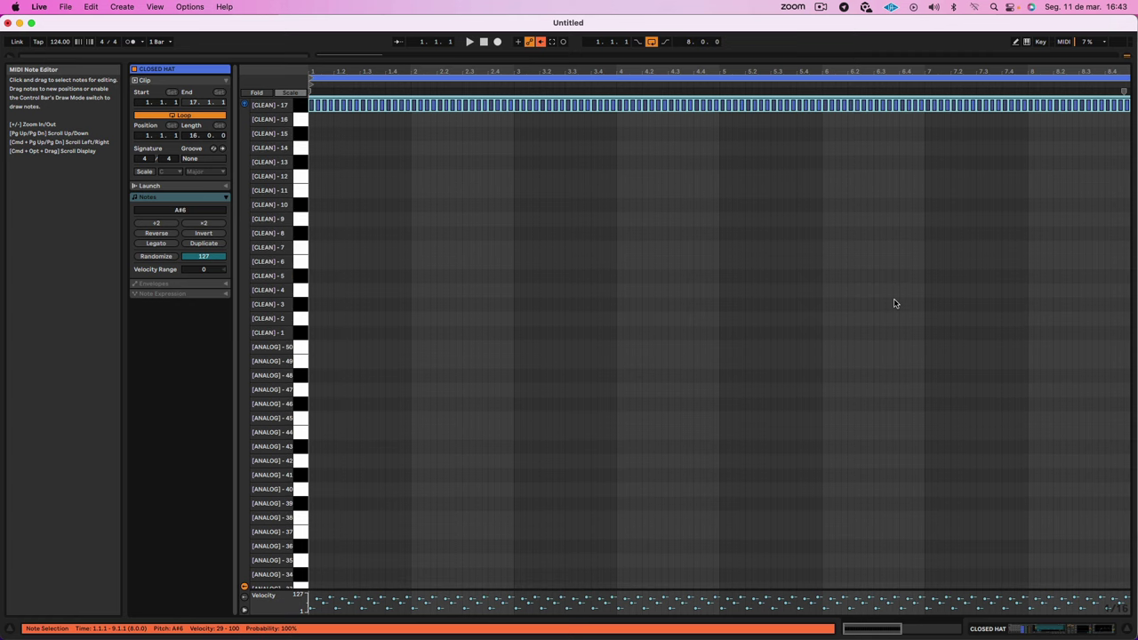
pyautogui.press('Up')
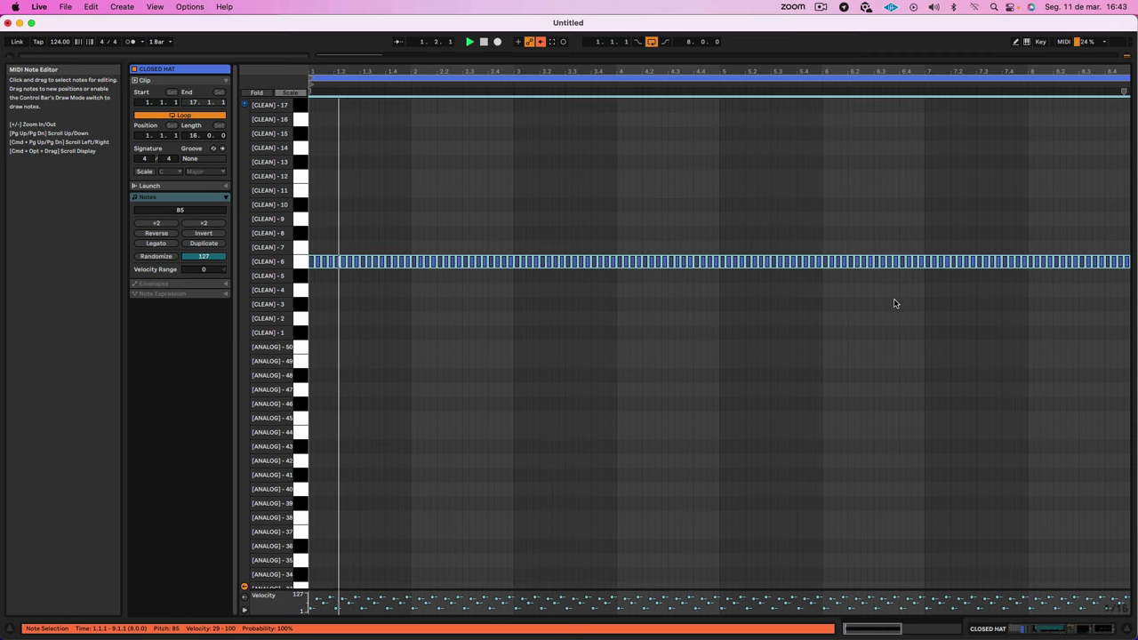
pyautogui.press('Up')
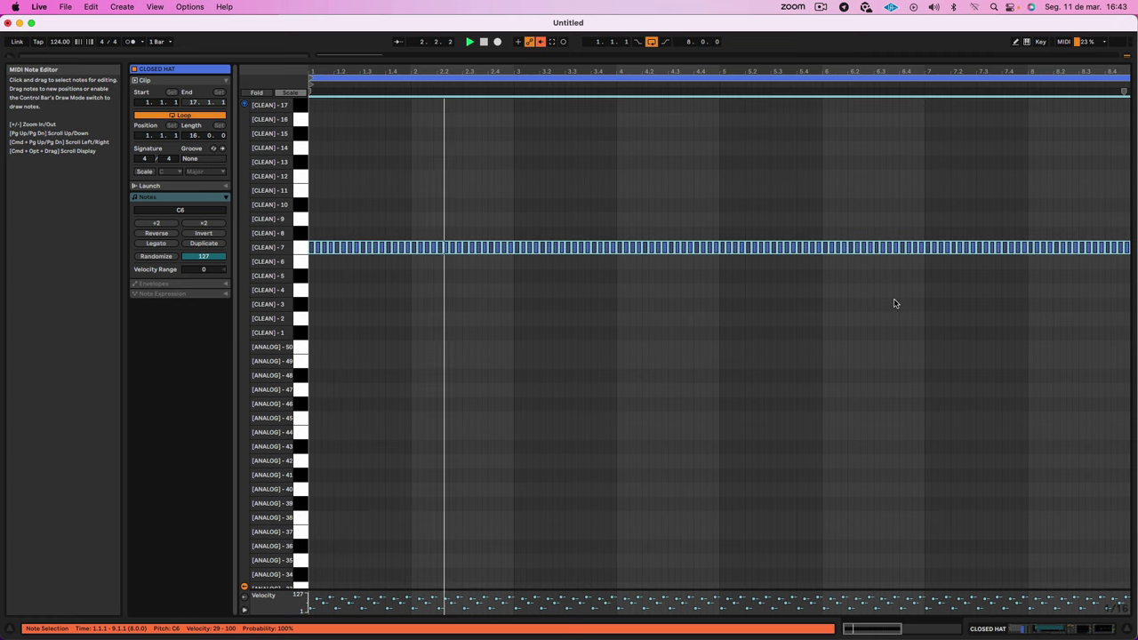
pyautogui.press('Down')
pyautogui.press('Down')
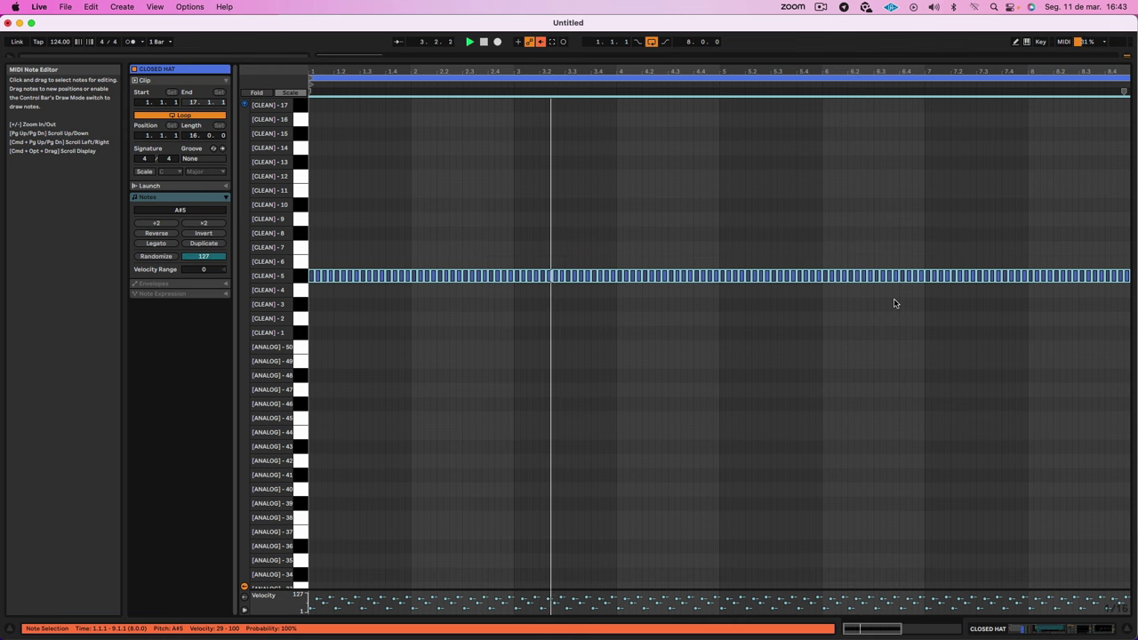
pyautogui.press('super+alt+e')
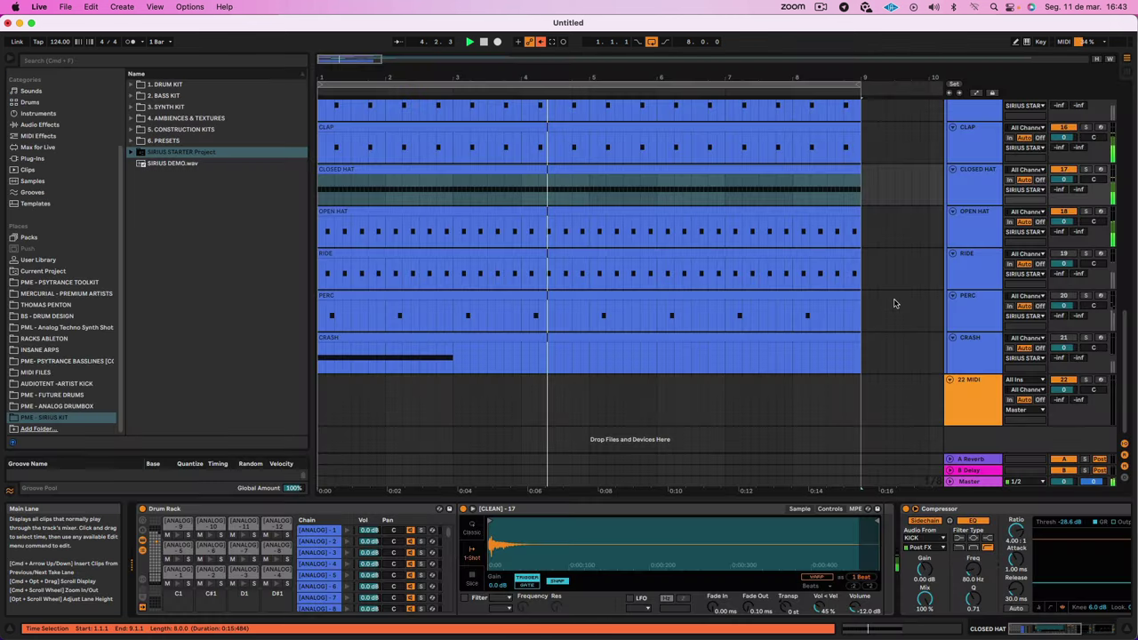
# Step: Shorten the CLOSED HAT's [CLEAN] - 5 sample by trimming its end, and set its fade-in to 15.6 ms
pyautogui.click(998, 191)
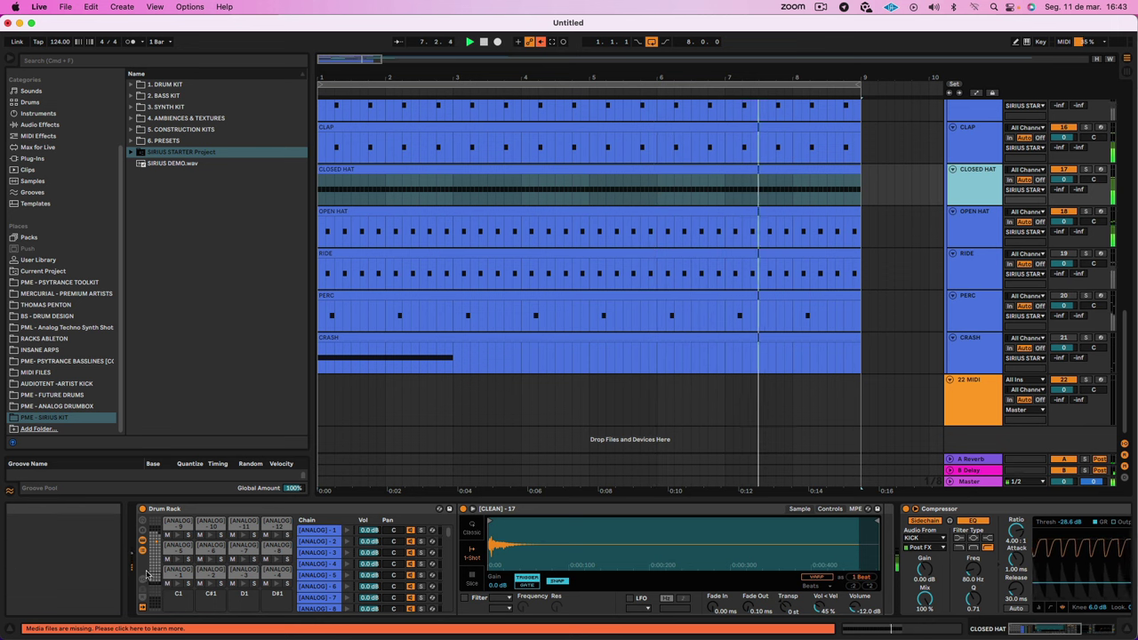
pyautogui.scroll(10, 245, 551)
pyautogui.click(244, 551)
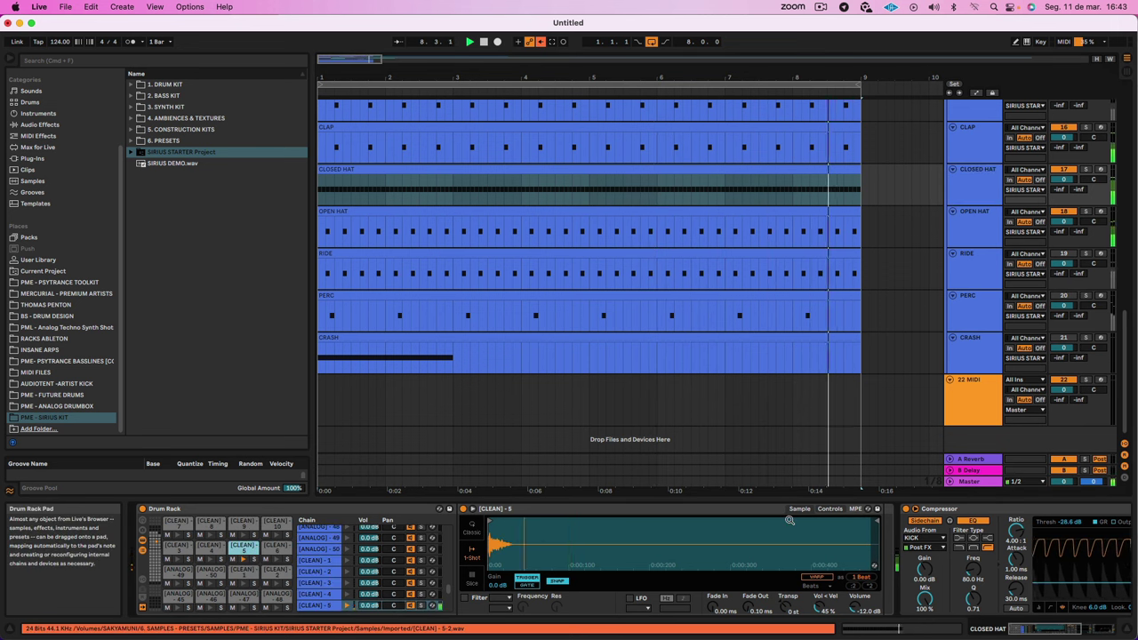
pyautogui.moveTo(572, 522)
pyautogui.mouseDown()
pyautogui.moveTo(522, 523)
pyautogui.moveTo(539, 525)
pyautogui.mouseUp()
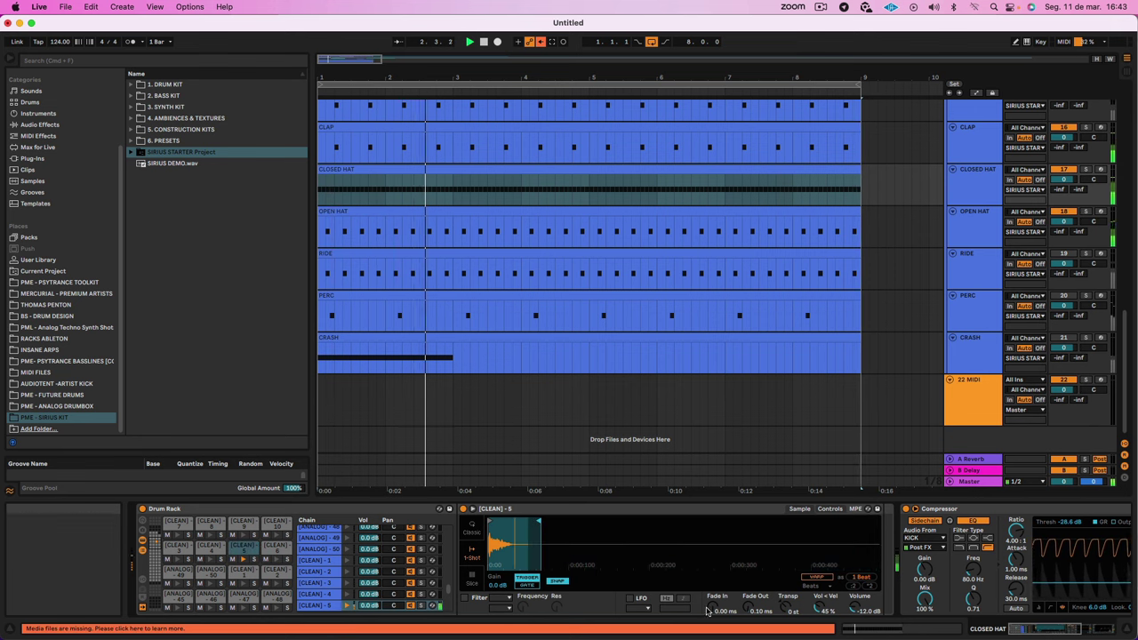
pyautogui.moveTo(711, 609); pyautogui.dragTo(711, 607)
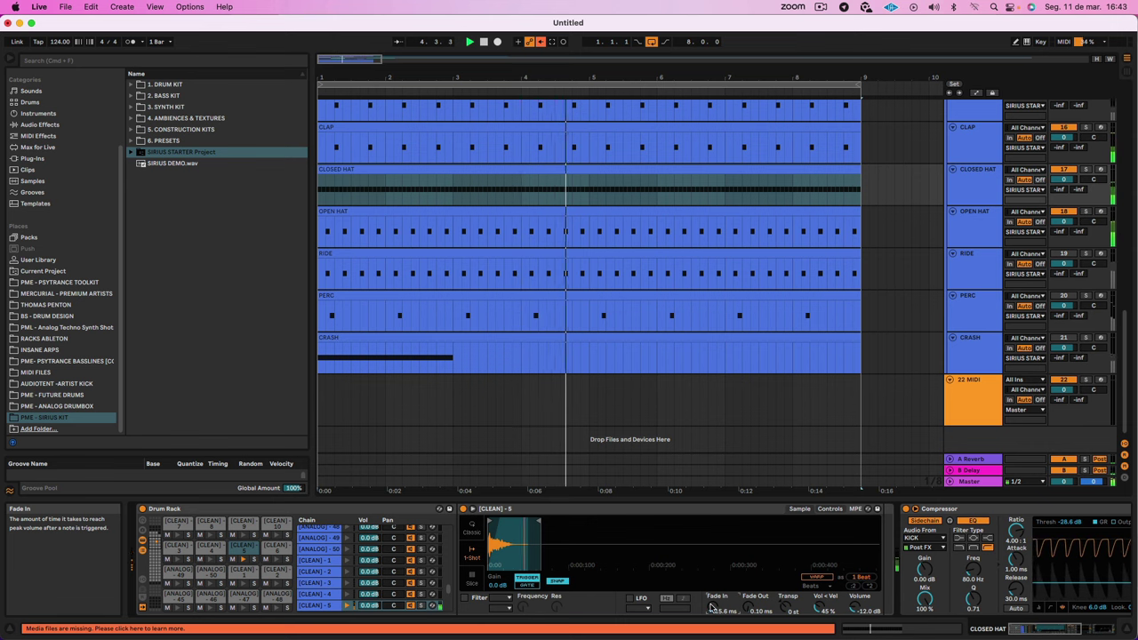
# Step: Select tracks 1 to 10 and lower their volumes together, bringing the 1 Serum track to -14.9 dB
pyautogui.scroll(10, 967, 248)
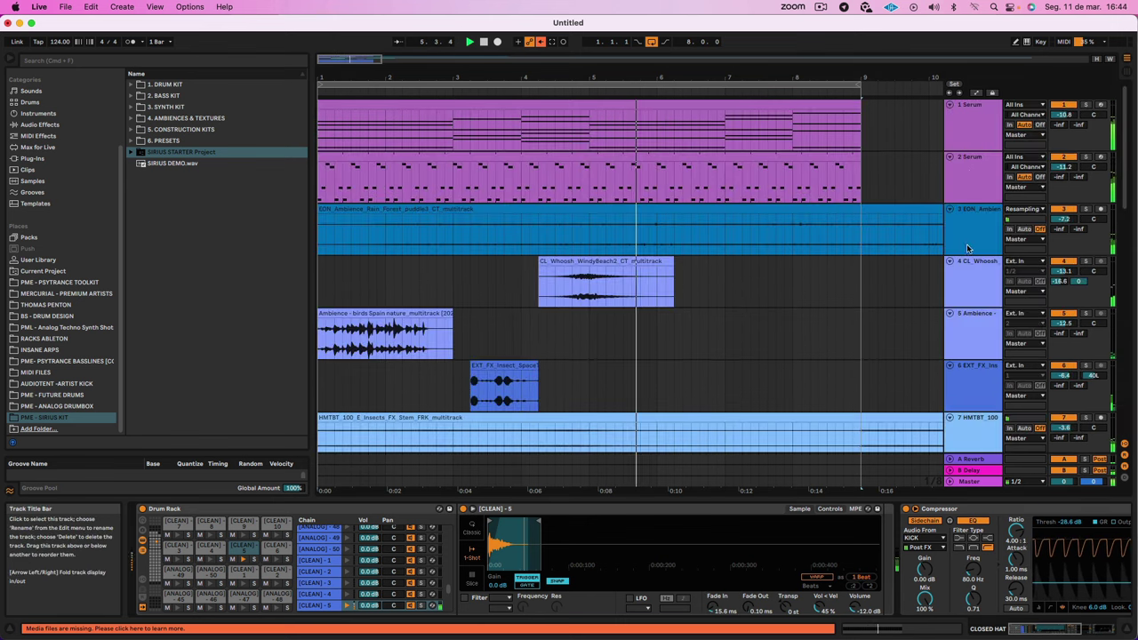
pyautogui.click(969, 188)
pyautogui.scroll(-3, 975, 344)
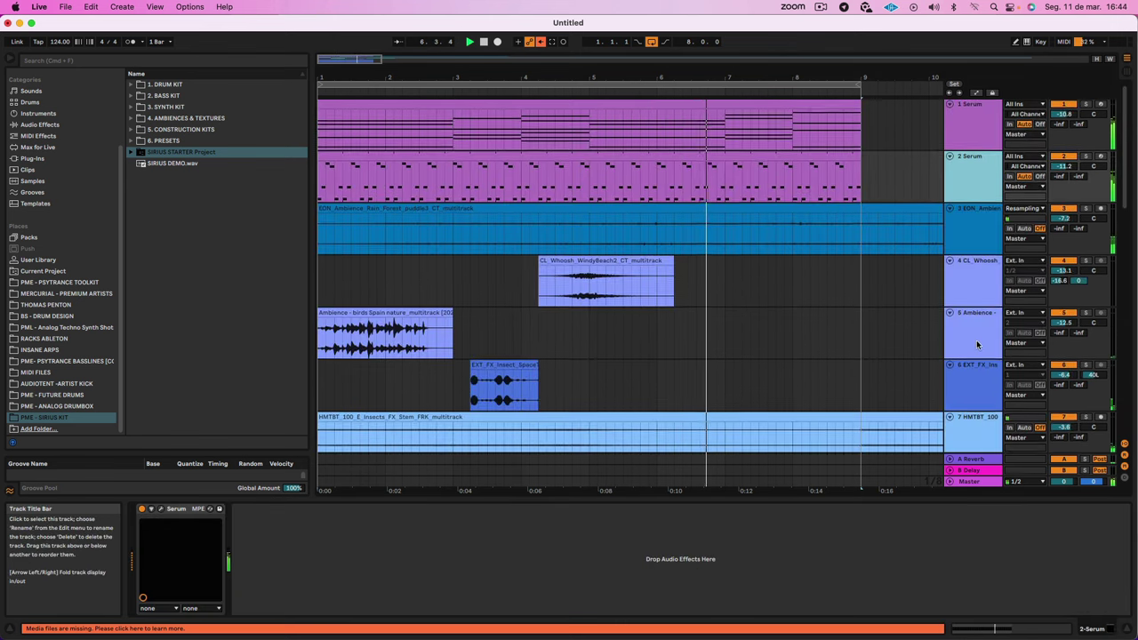
pyautogui.scroll(-5, 975, 344)
pyautogui.click(975, 343)
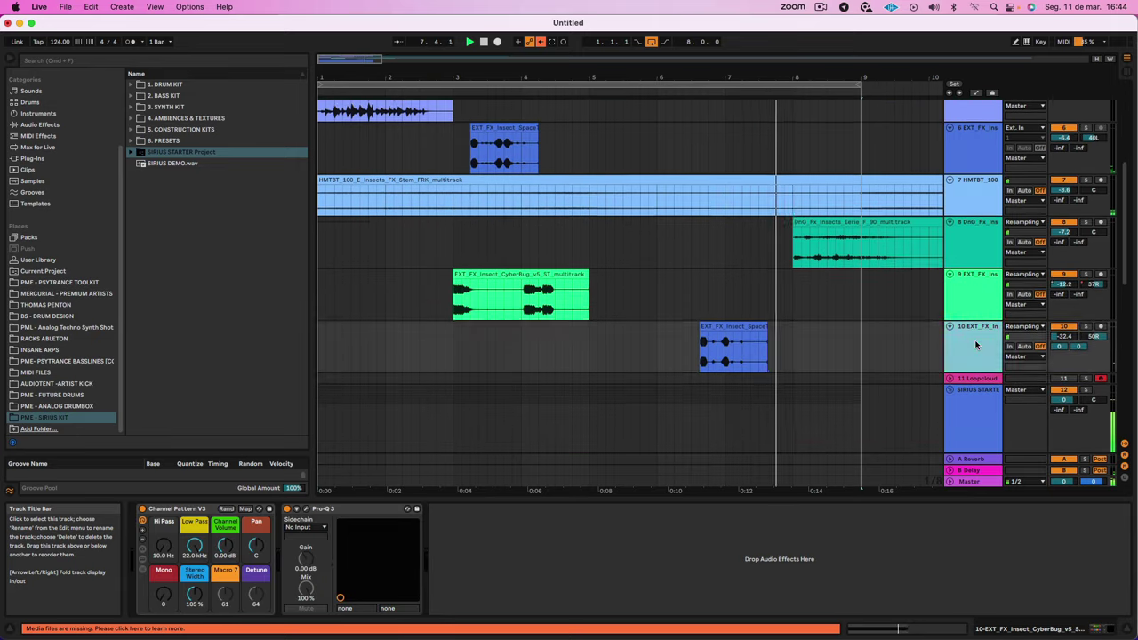
pyautogui.scroll(6, 975, 343)
pyautogui.keyDown('shift'); pyautogui.click(974, 133); pyautogui.keyUp('shift')
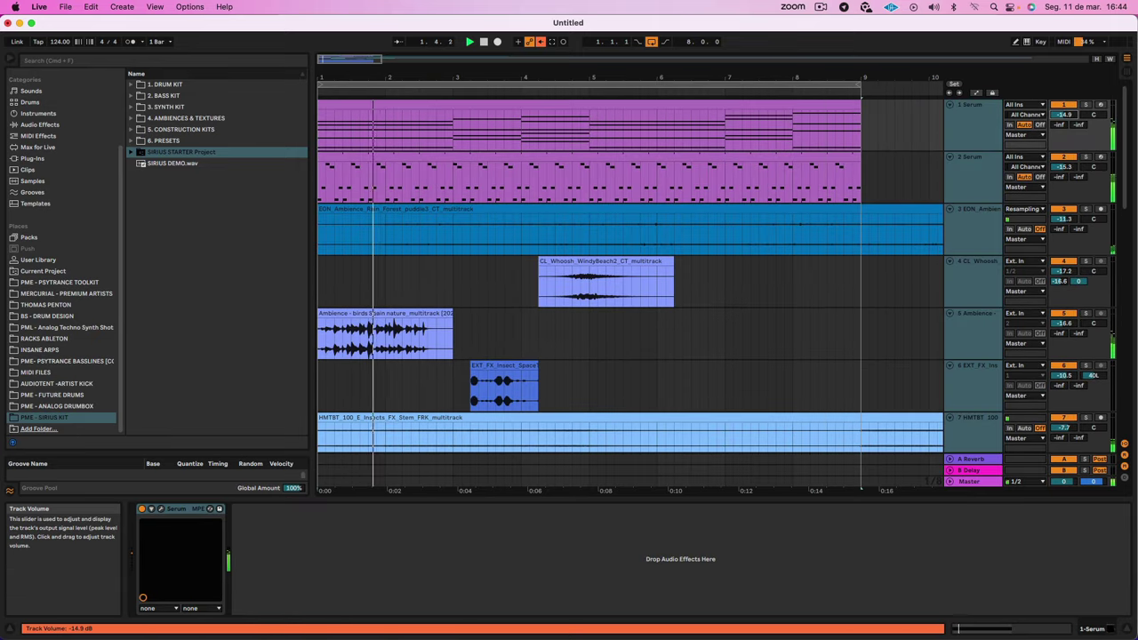
# Step: Activate the CRASH track and lower its volume to -7.1 dB
pyautogui.scroll(-10, 662, 279)
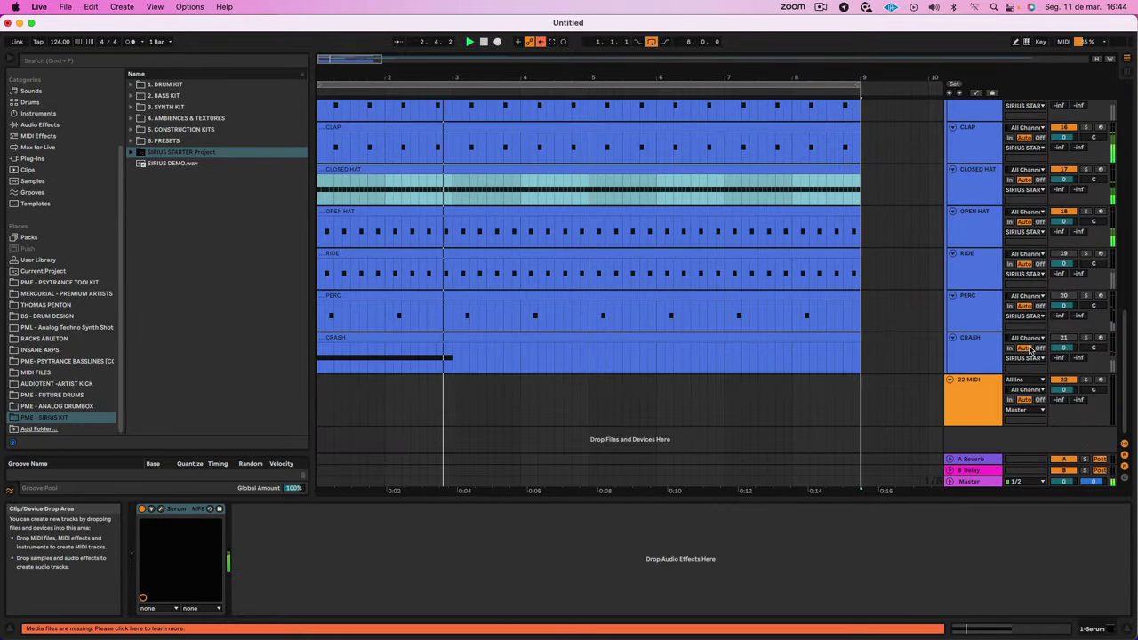
pyautogui.click(1063, 349)
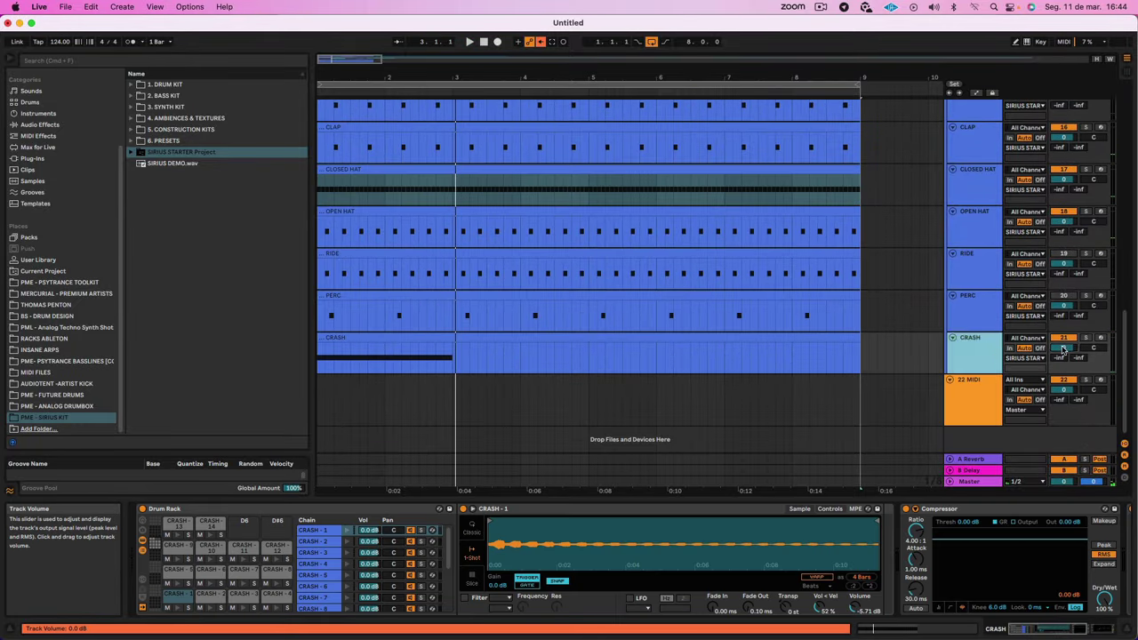
pyautogui.moveTo(1062, 349)
pyautogui.mouseDown()
pyautogui.moveTo(1062, 383)
pyautogui.moveTo(1062, 360)
pyautogui.mouseUp()
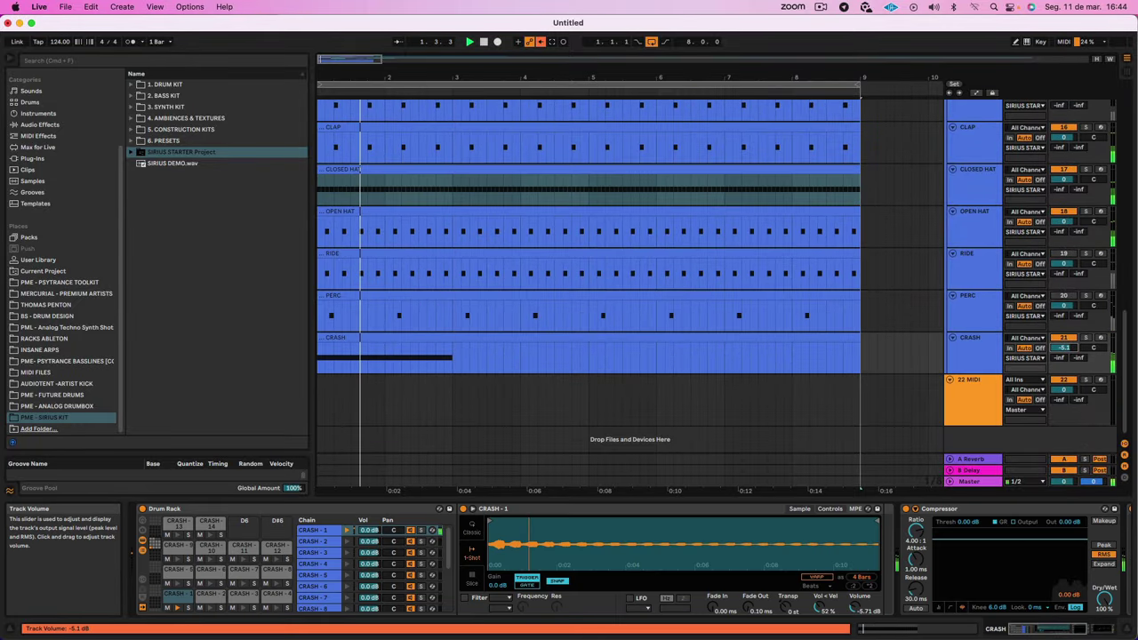
# Step: Activate the PERC track and open its MIDI clip for editing
pyautogui.click(764, 300)
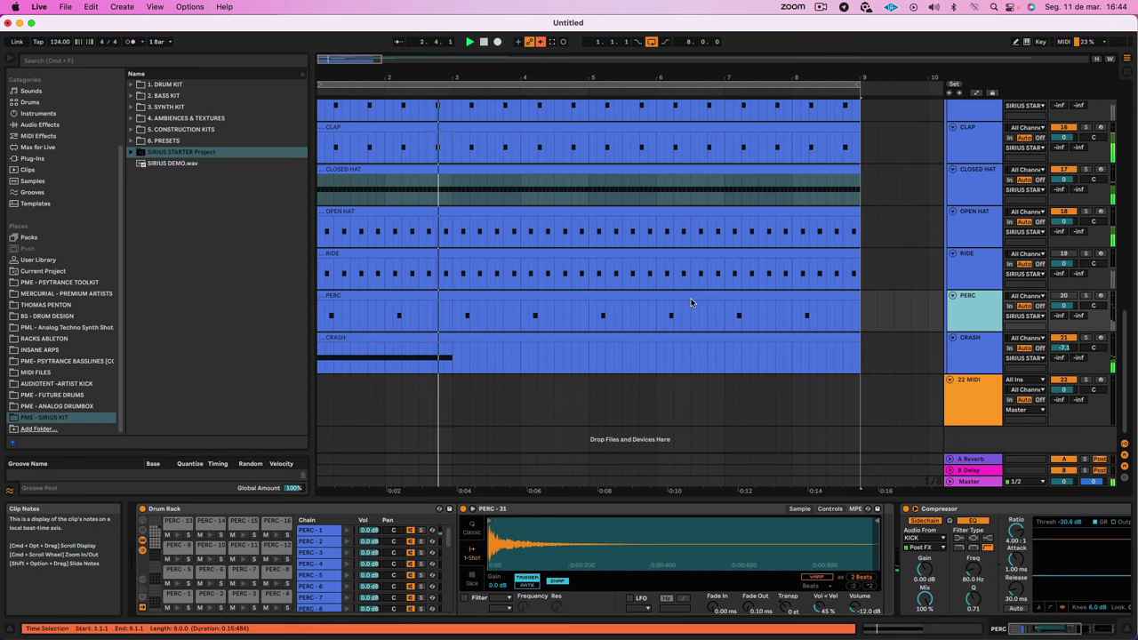
pyautogui.doubleClick(692, 300)
pyautogui.hotkey('shift', 'Tab')
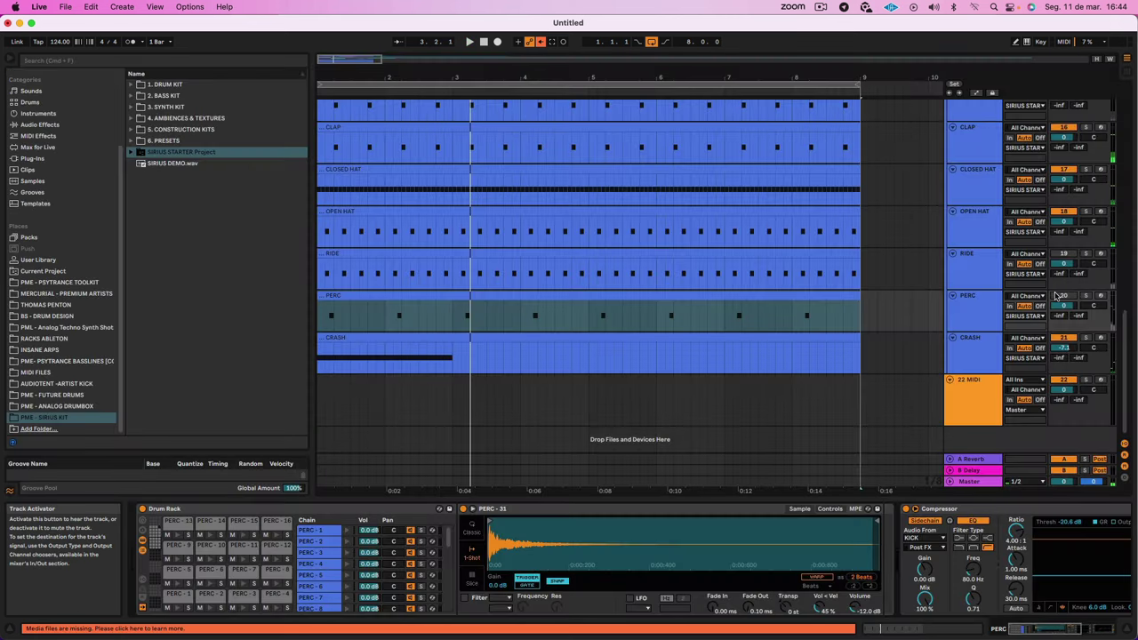
pyautogui.doubleClick(780, 298)
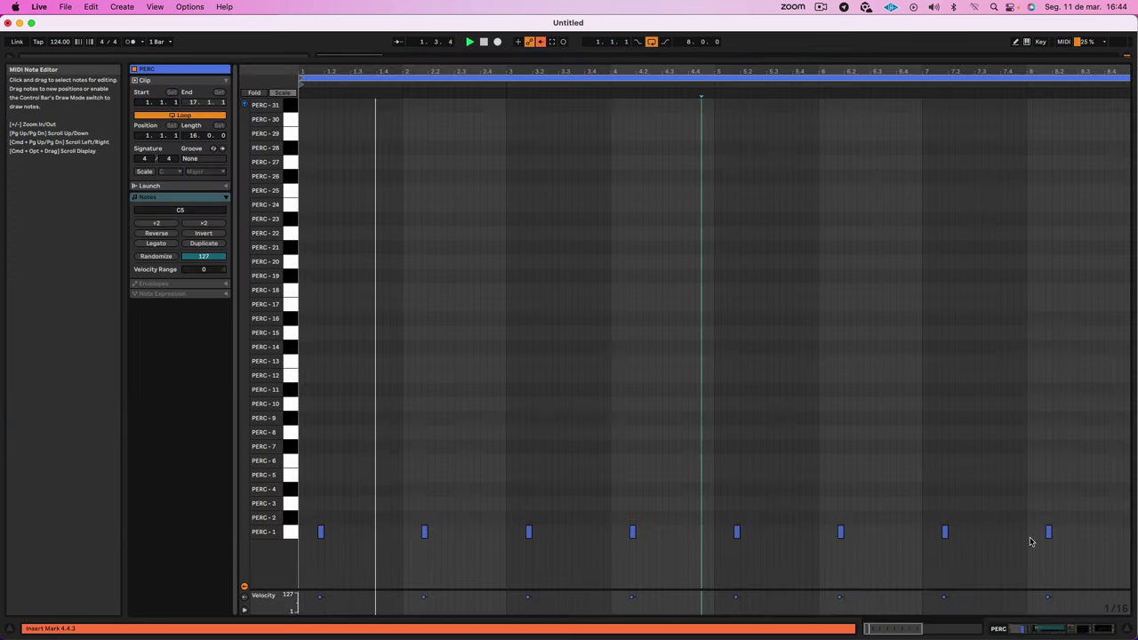
# Step: Select all the PERC notes, transpose them up to the PERC - 14 sample and return to the arrangement
pyautogui.press('super+a')
pyautogui.press('Up')
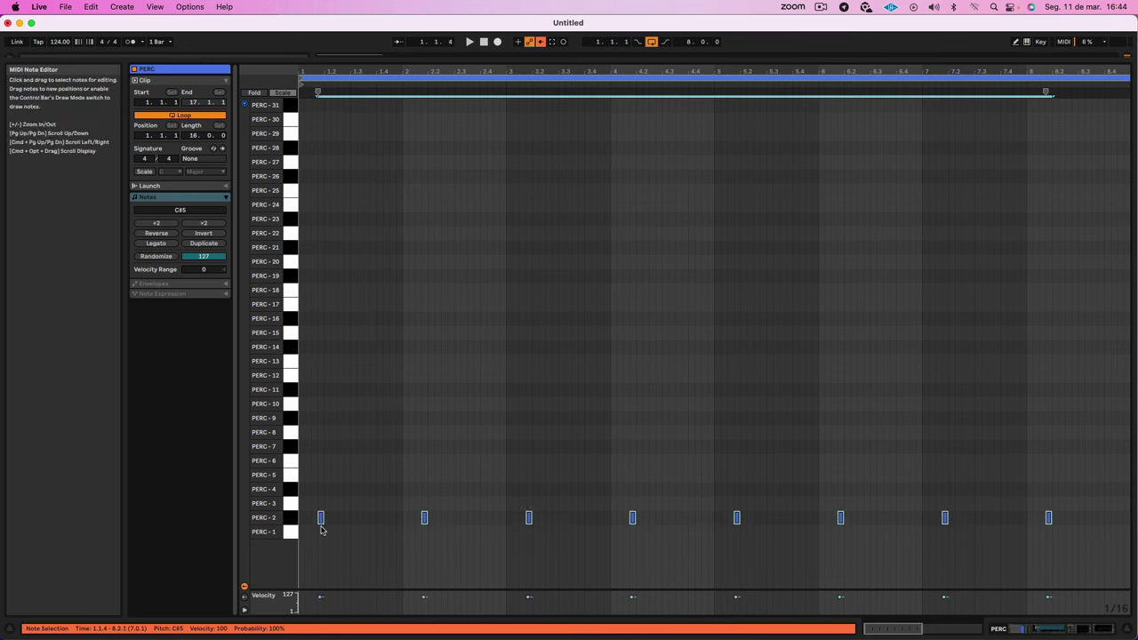
pyautogui.press('Up')
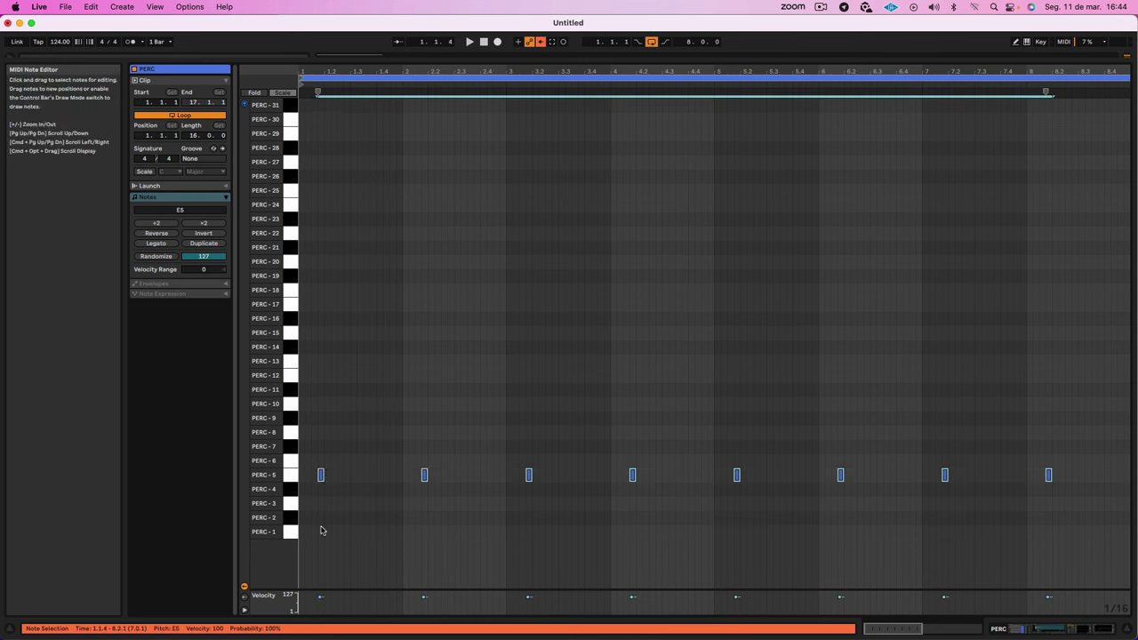
pyautogui.press('Up')
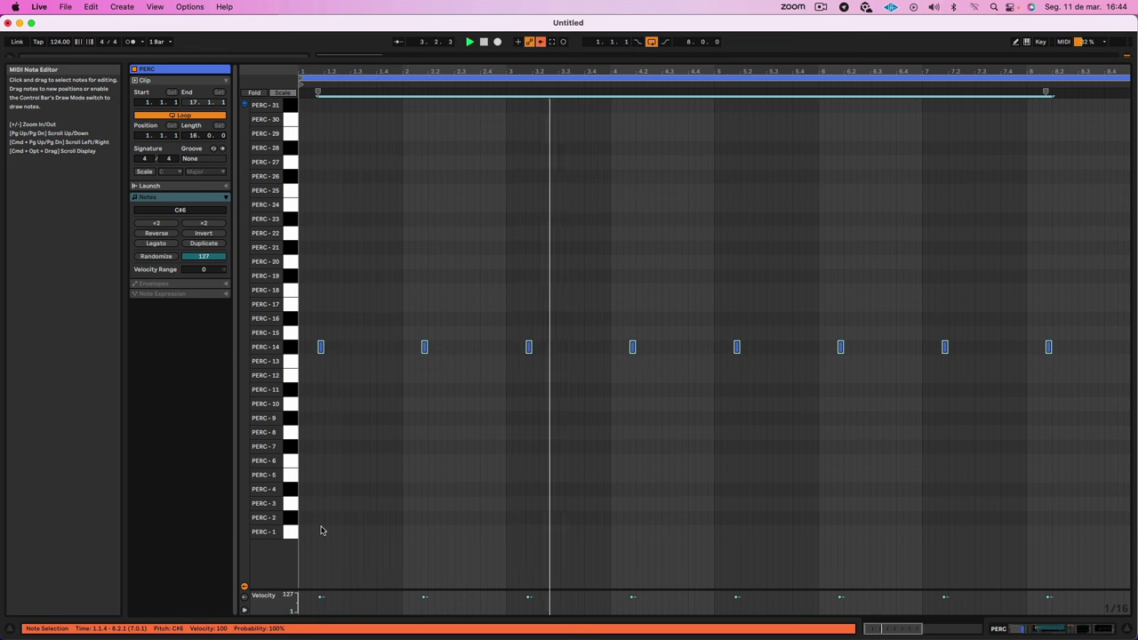
pyautogui.hotkey('shift', 'Tab')
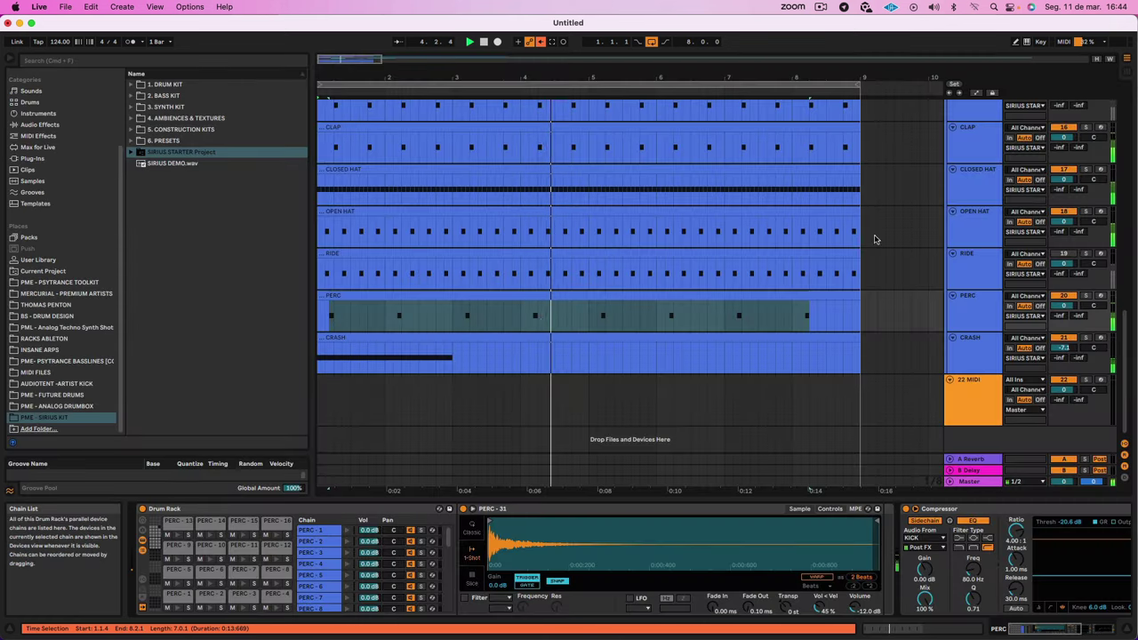
# Step: Lower the PERC track's volume to -8.1 dB
pyautogui.click(978, 315)
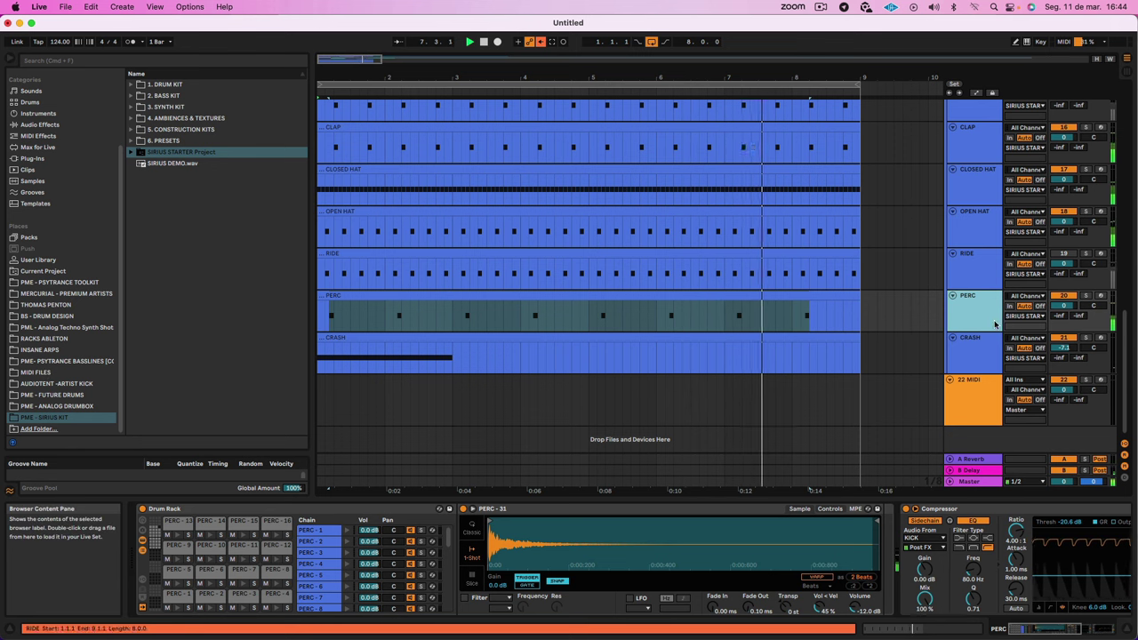
pyautogui.click(1063, 304)
pyautogui.scroll(4, 631, 293)
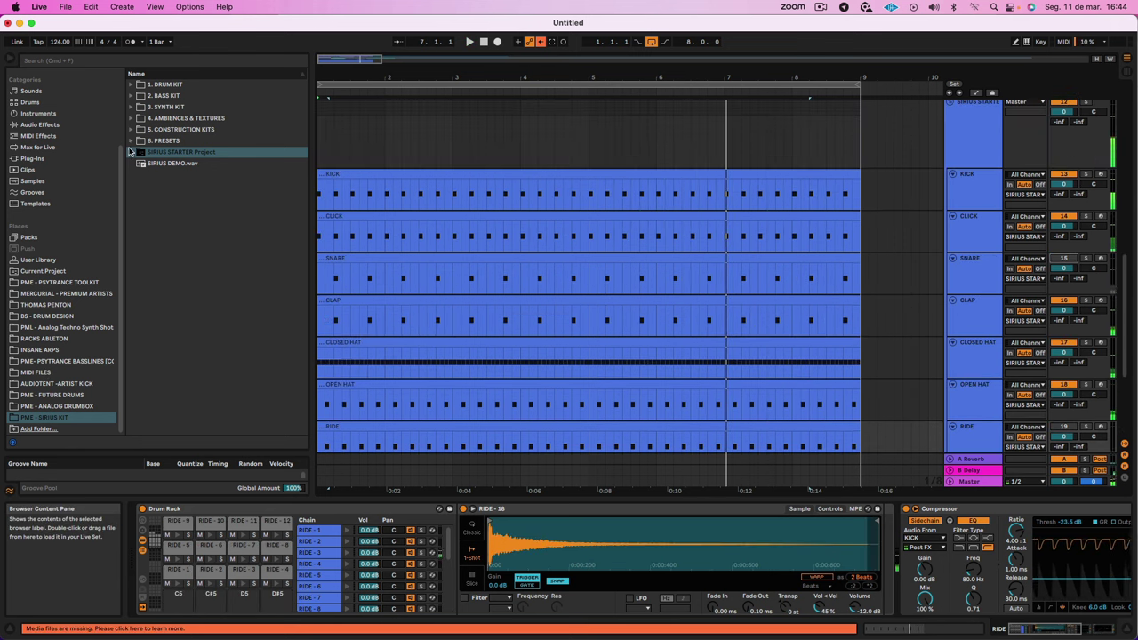
# Step: Add HH LOOP [124] - 3.wav from the kit's HH loops on a new track and duplicate it to fill eight bars
pyautogui.click(132, 140)
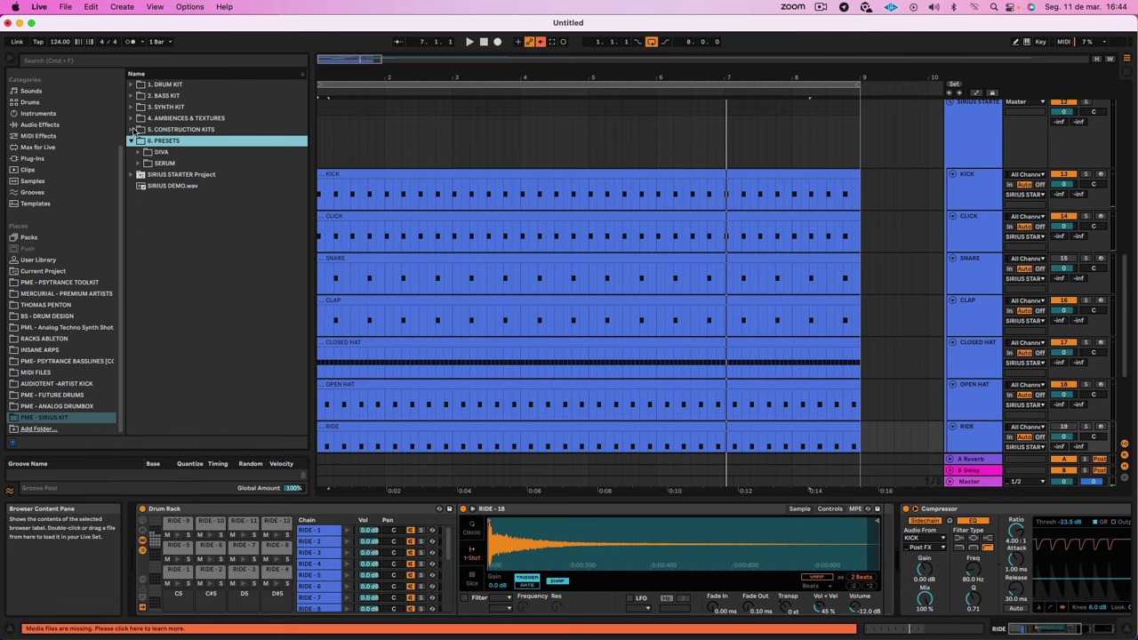
pyautogui.click(133, 129)
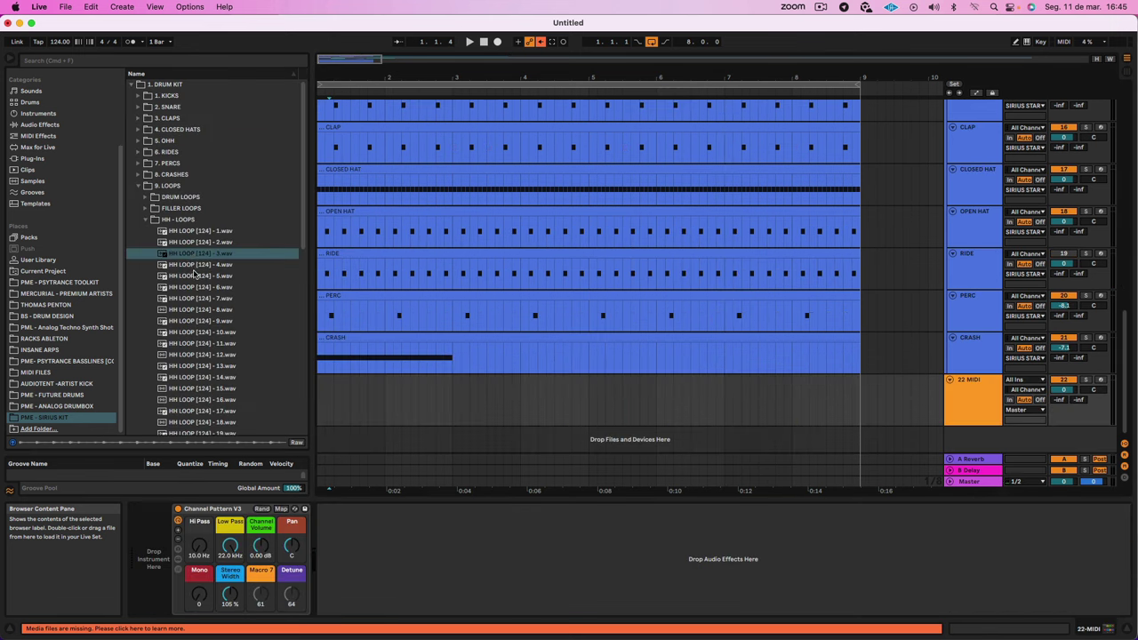
pyautogui.moveTo(200, 254); pyautogui.dragTo(374, 411)
pyautogui.press('space')
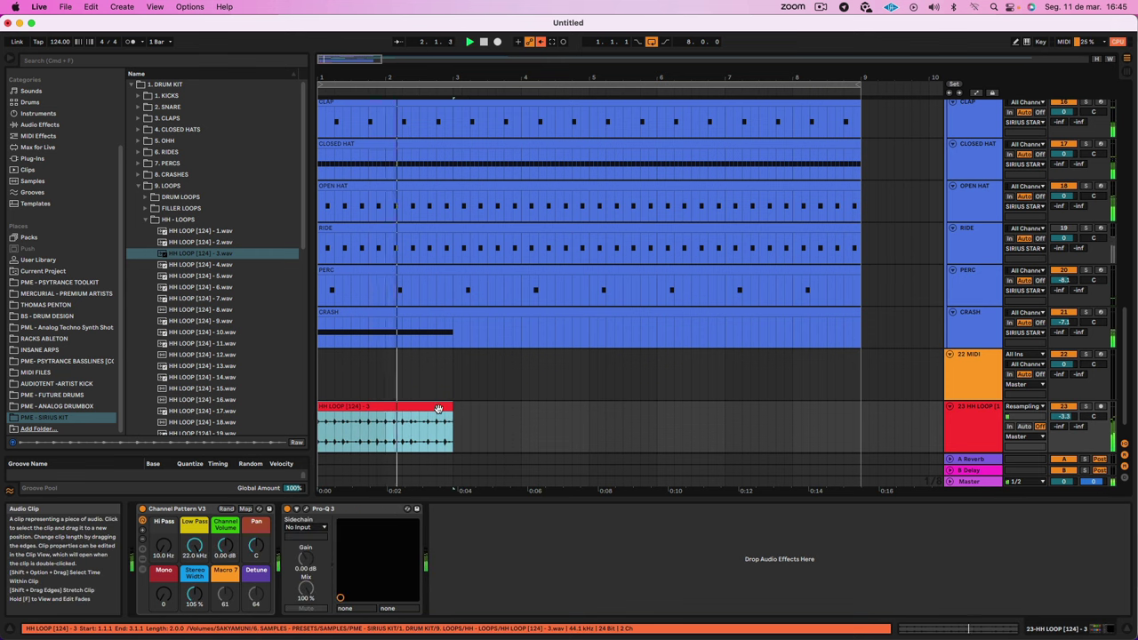
pyautogui.press('super+d')
pyautogui.press('super+d')
pyautogui.press('super+d')
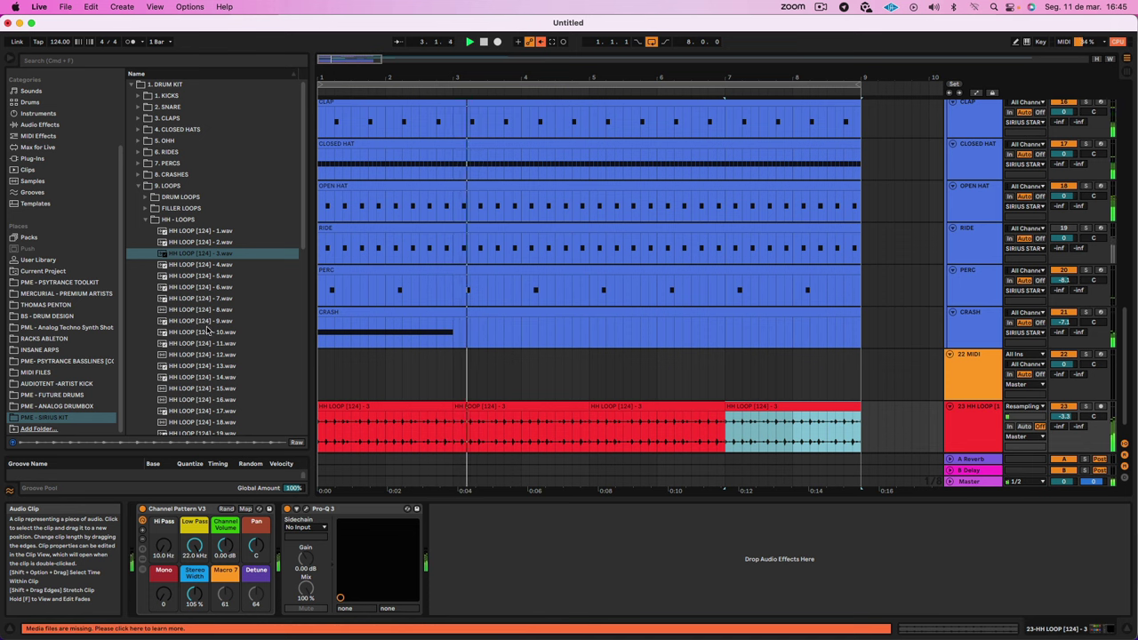
# Step: Add PERC LOOP [126] - 13.wav on a new track and trim it to a short hit starting at 1.2.3
pyautogui.scroll(-10, 231, 321)
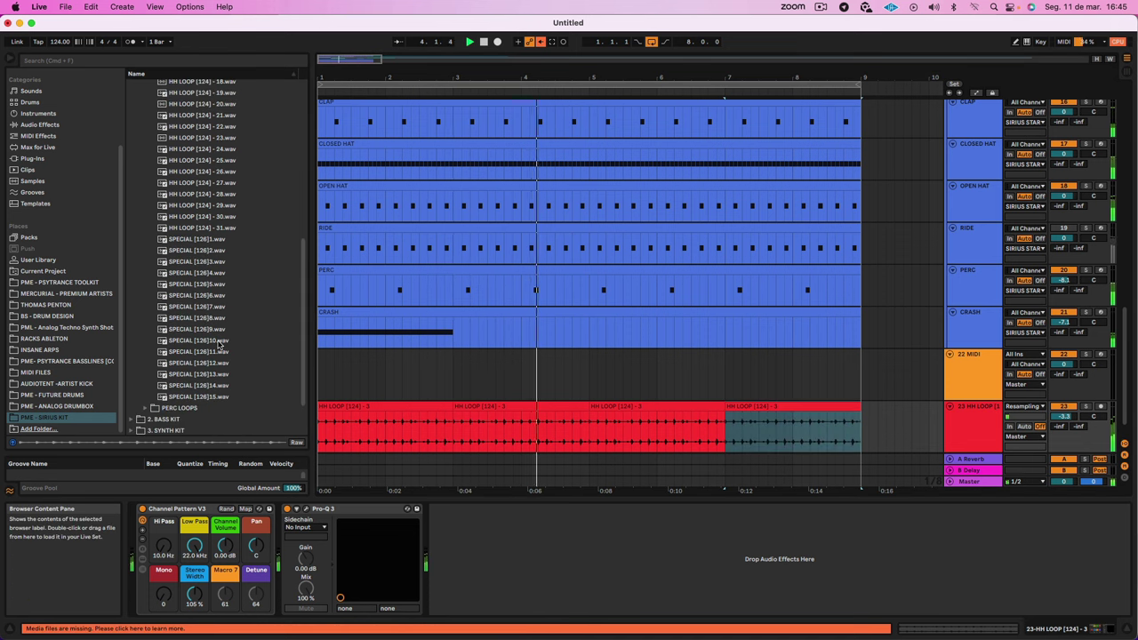
pyautogui.scroll(-1, 413, 391)
pyautogui.click(204, 377)
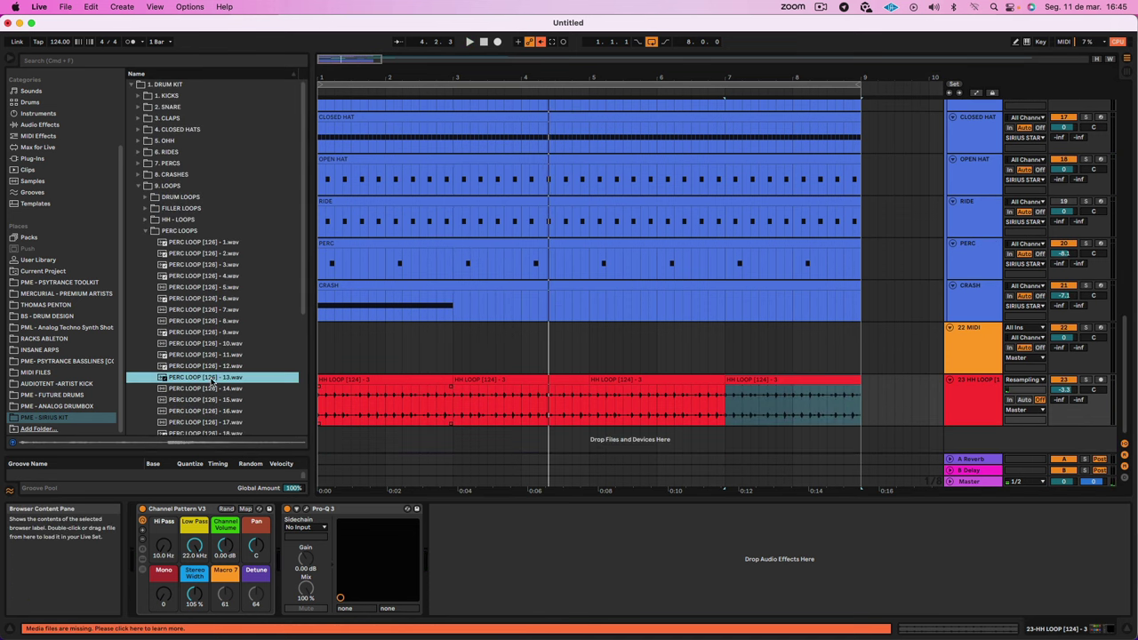
pyautogui.moveTo(207, 381); pyautogui.dragTo(339, 416)
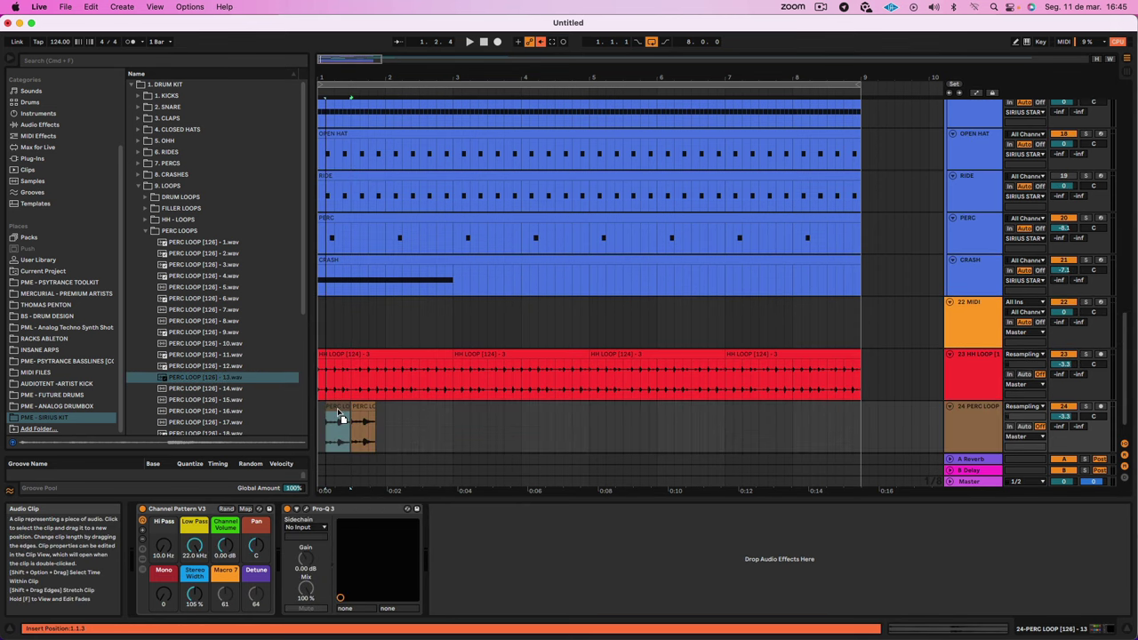
pyautogui.press('space')
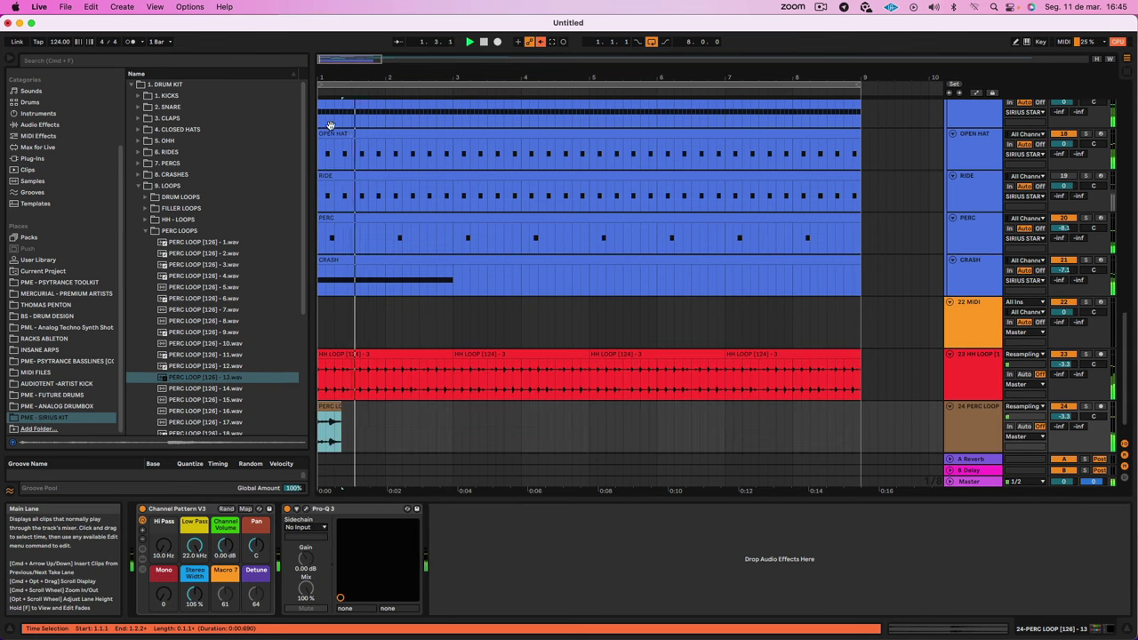
pyautogui.press('+')
pyautogui.click(351, 405)
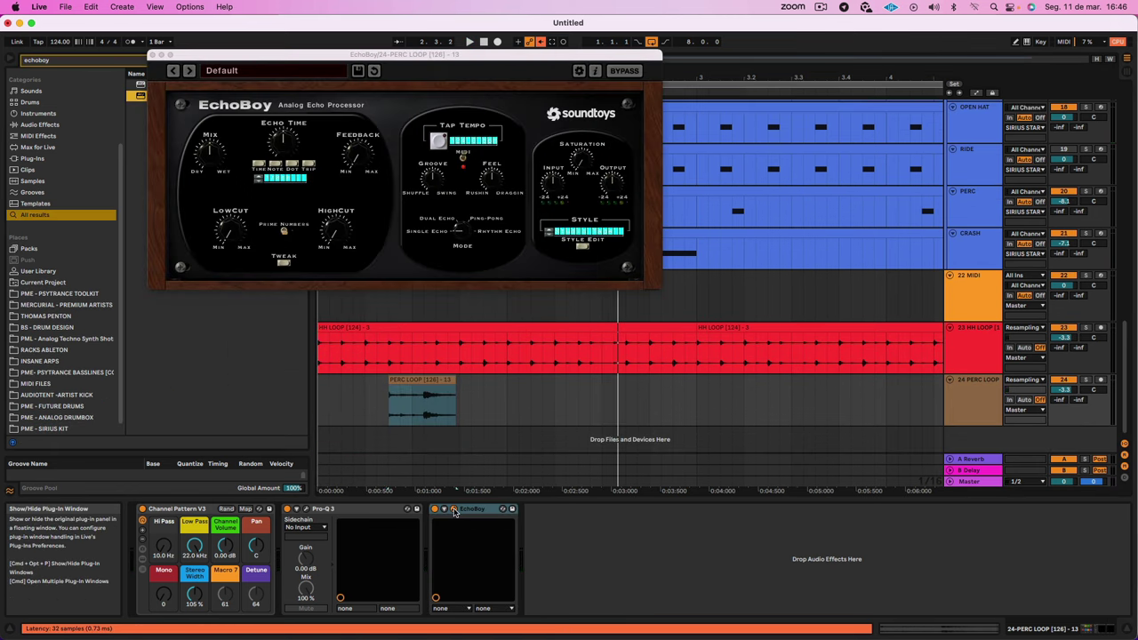
# Step: Load a factory preset in the EchoBoy effect on the PERC LOOP 13 track and play the result
pyautogui.click(259, 75)
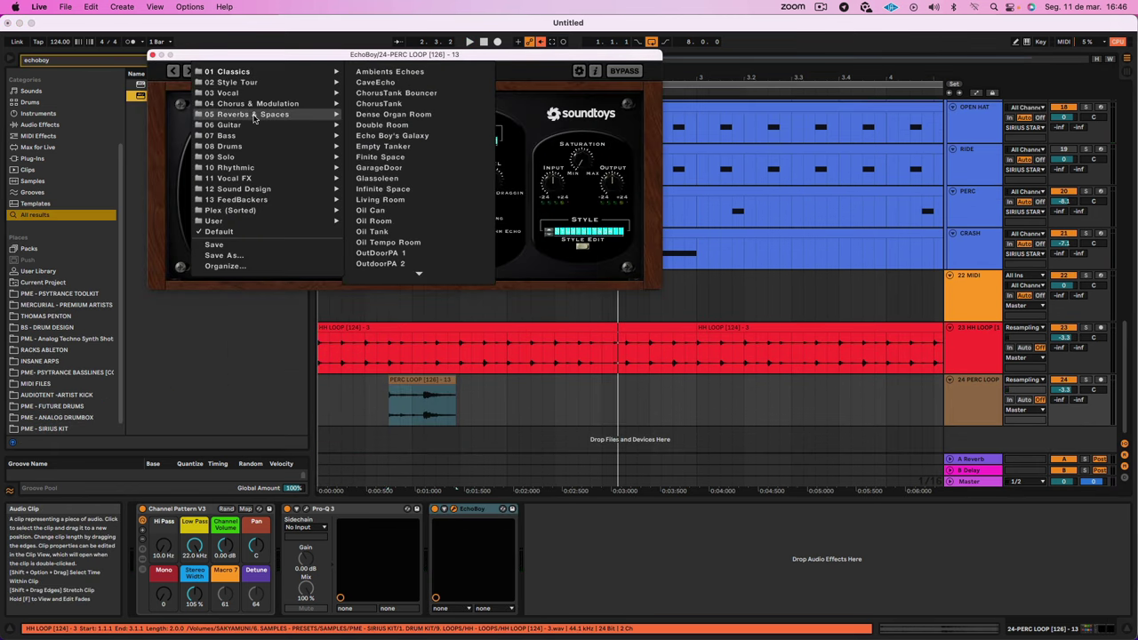
pyautogui.click(396, 199)
pyautogui.press('space')
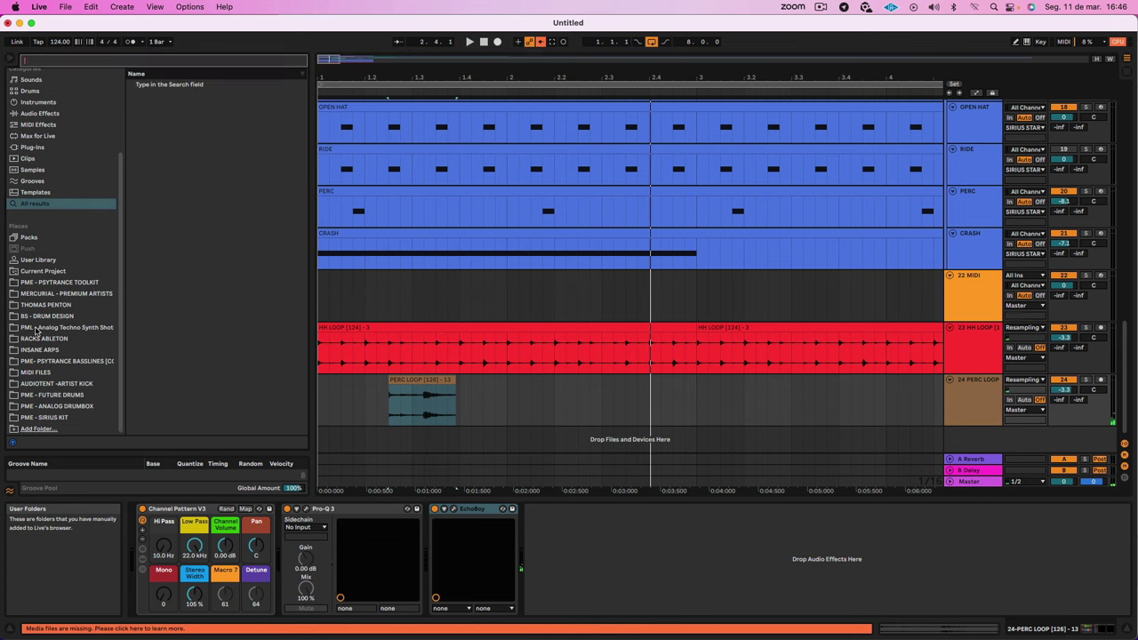
# Step: Audition the SIRIUS KIT percussion loops and place PERC LOOP [126] - 18.wav on a new track from bar 1
pyautogui.click(27, 419)
pyautogui.click(180, 300)
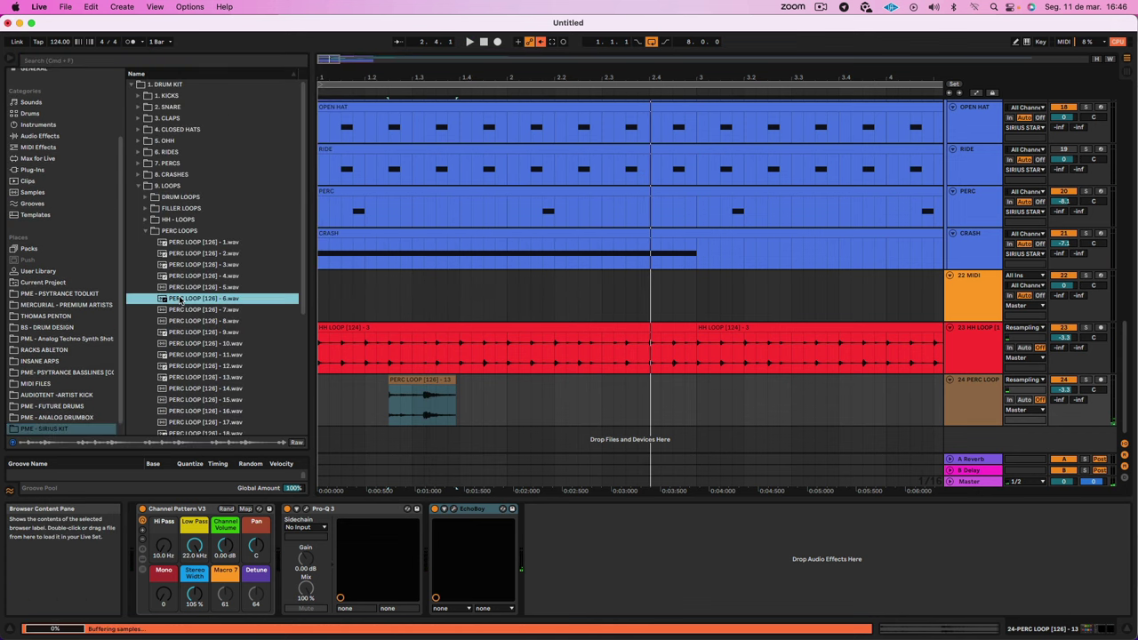
pyautogui.click(206, 356)
pyautogui.scroll(-1, 196, 405)
pyautogui.click(194, 405)
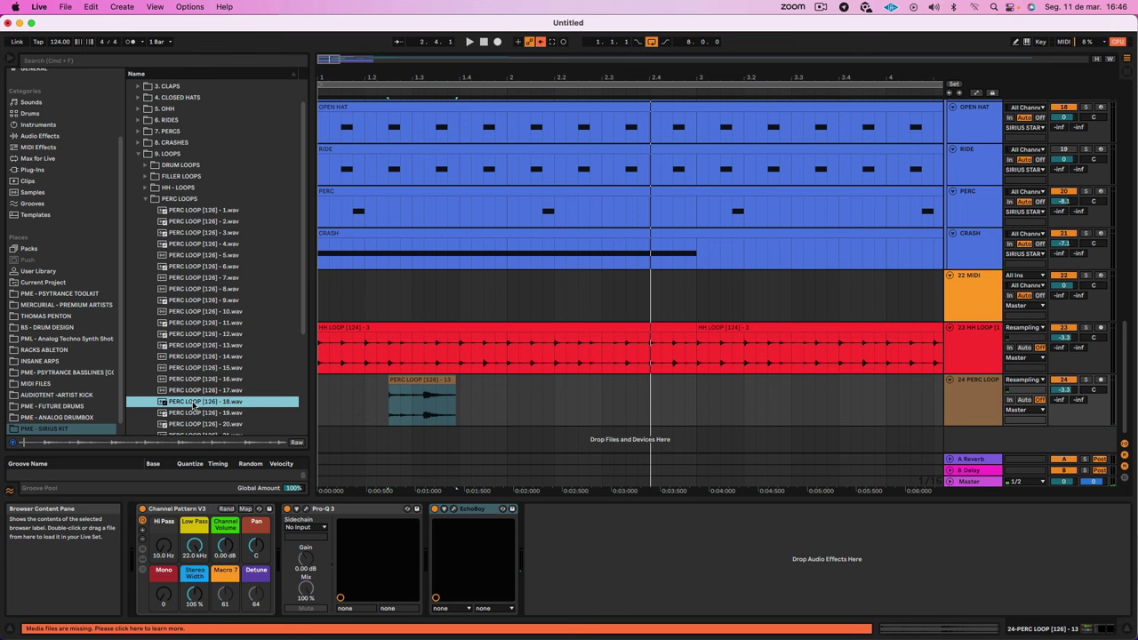
pyautogui.moveTo(178, 403); pyautogui.dragTo(322, 456)
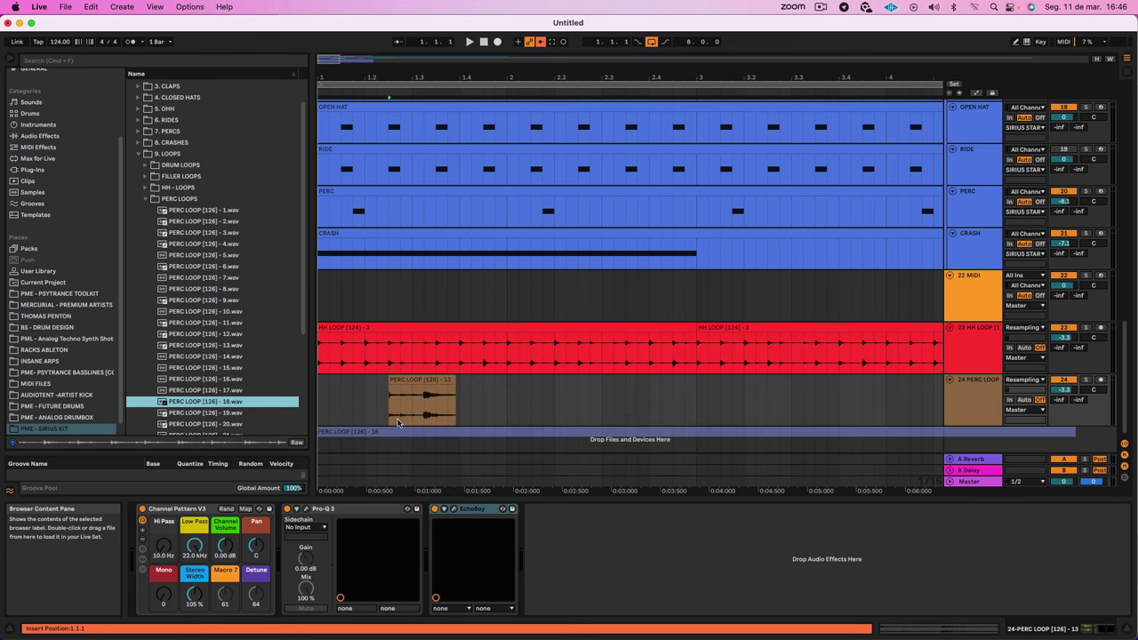
pyautogui.moveTo(397, 418); pyautogui.dragTo(397, 418)
pyautogui.press('space')
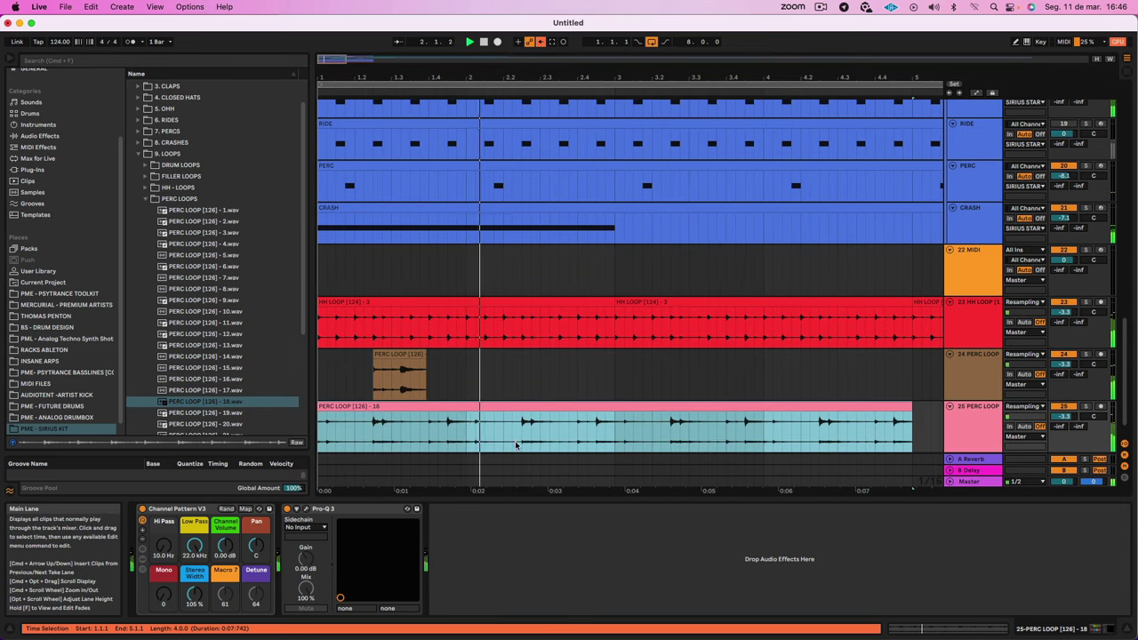
# Step: Trim the PERC LOOP 18 clip to run from 1.4.1 to 2.2.3 and play it
pyautogui.press('space')
pyautogui.moveTo(318, 406); pyautogui.dragTo(426, 406)
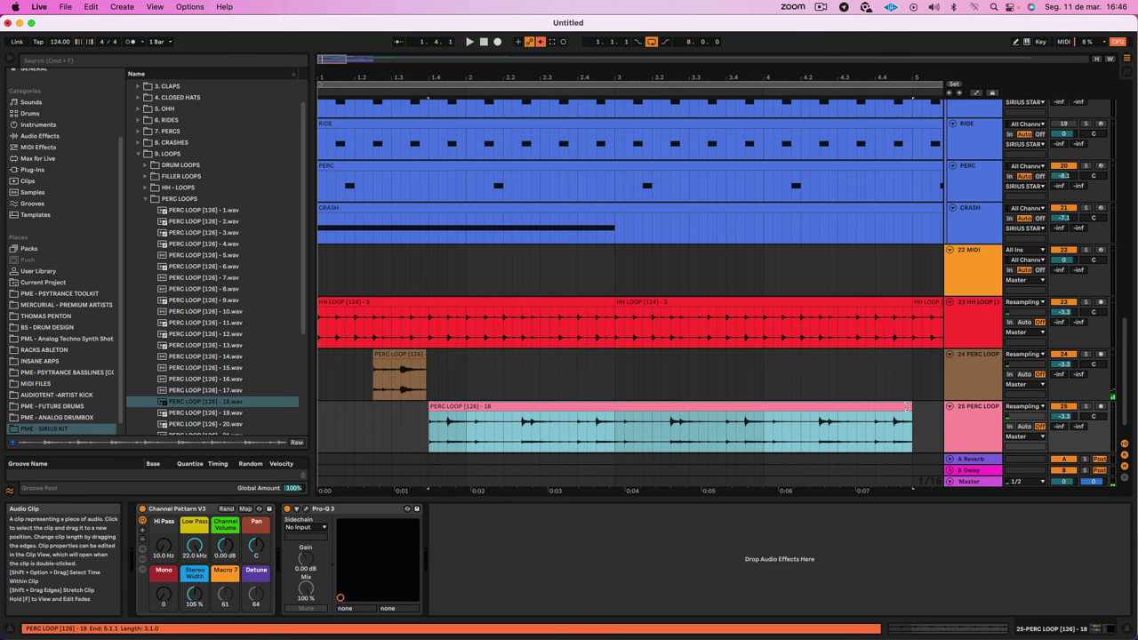
pyautogui.moveTo(911, 417); pyautogui.dragTo(521, 418)
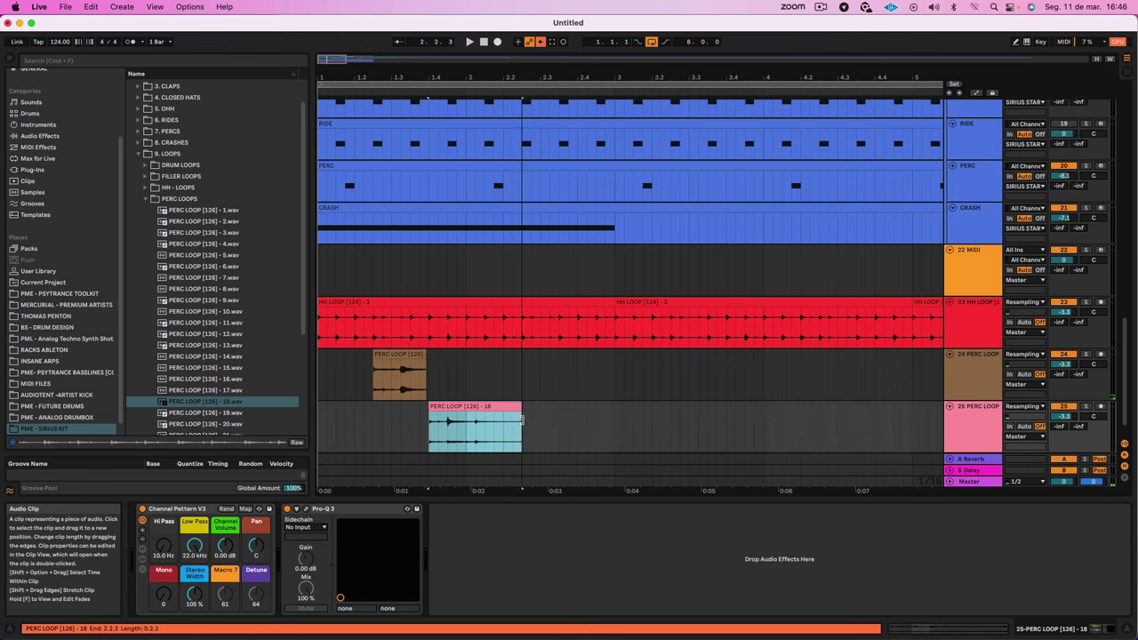
pyautogui.press('space')
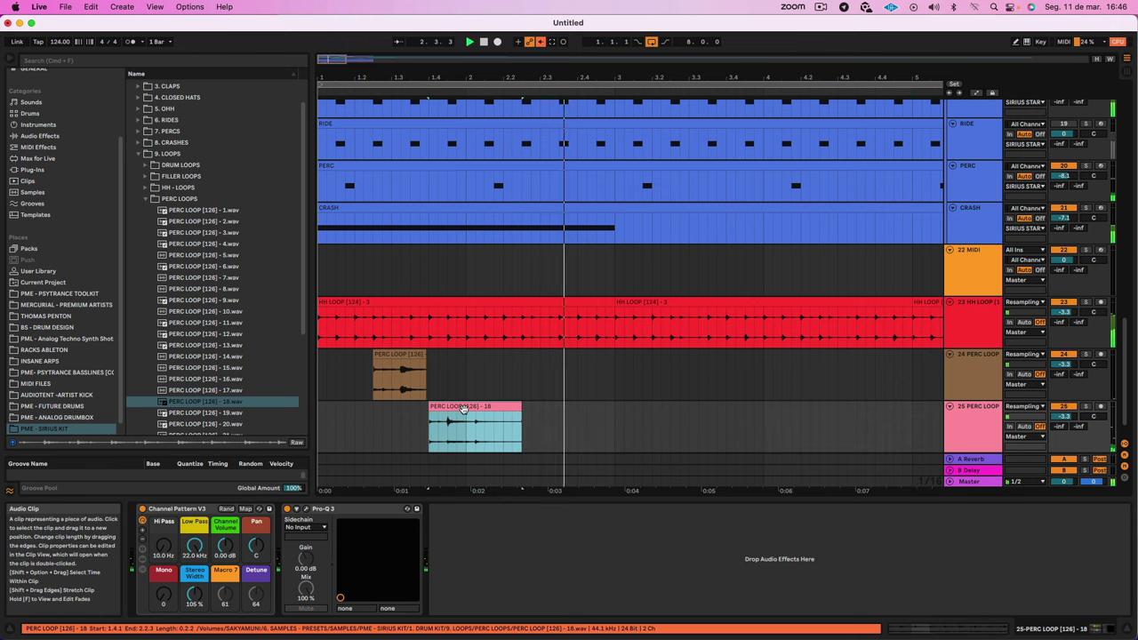
# Step: Move the PERC LOOP 18 clip onto the PERC LOOP 13 track and play from near the start
pyautogui.click(322, 394)
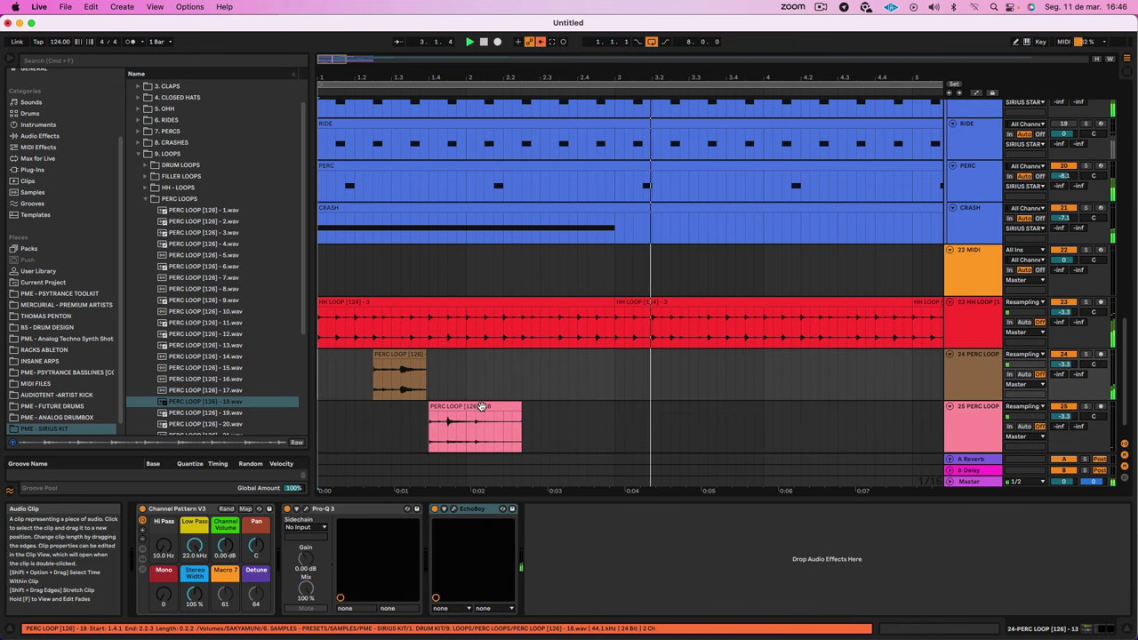
pyautogui.moveTo(481, 406); pyautogui.dragTo(480, 356)
pyautogui.click(335, 373)
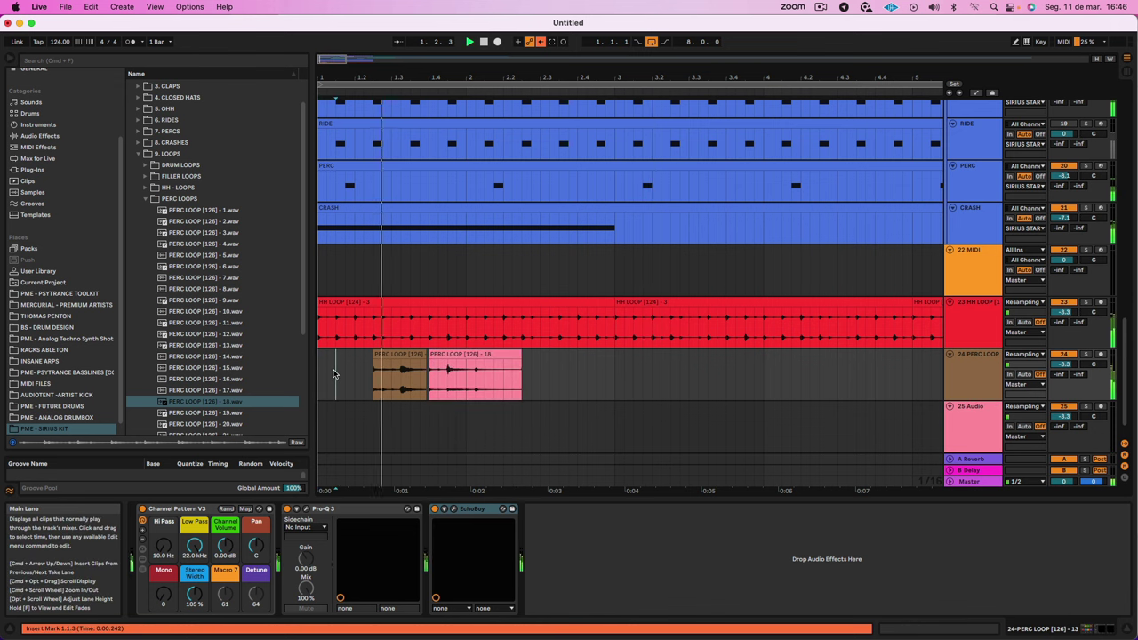
# Step: Audition PERC LOOP [126] - 20.wav and place it on the empty audio track 25 from bar 1
pyautogui.click(192, 424)
pyautogui.scroll(-3, 192, 409)
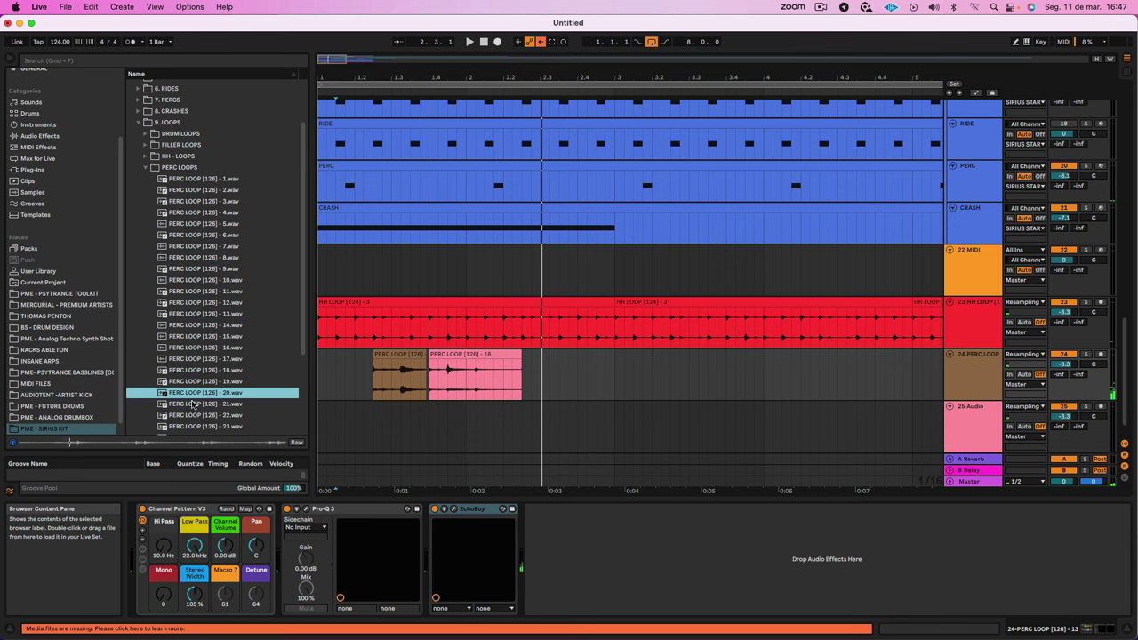
pyautogui.moveTo(193, 395); pyautogui.dragTo(348, 413)
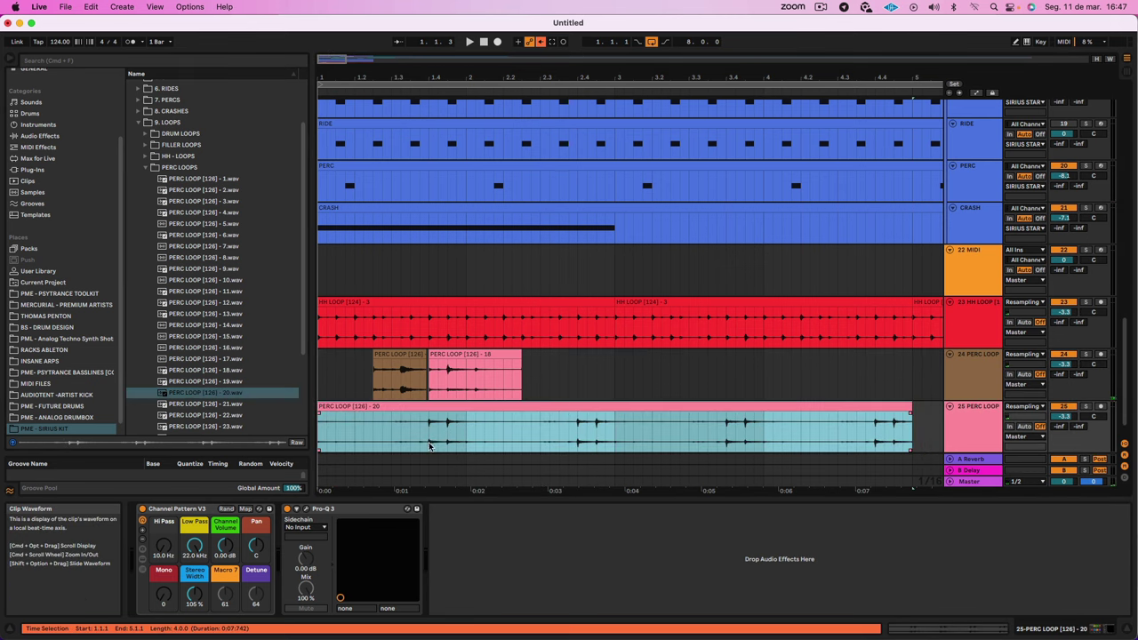
# Step: Shift the PERC LOOP 20 clip to start at 1.2.3 and listen to it from the beginning
pyautogui.moveTo(465, 407); pyautogui.dragTo(576, 411)
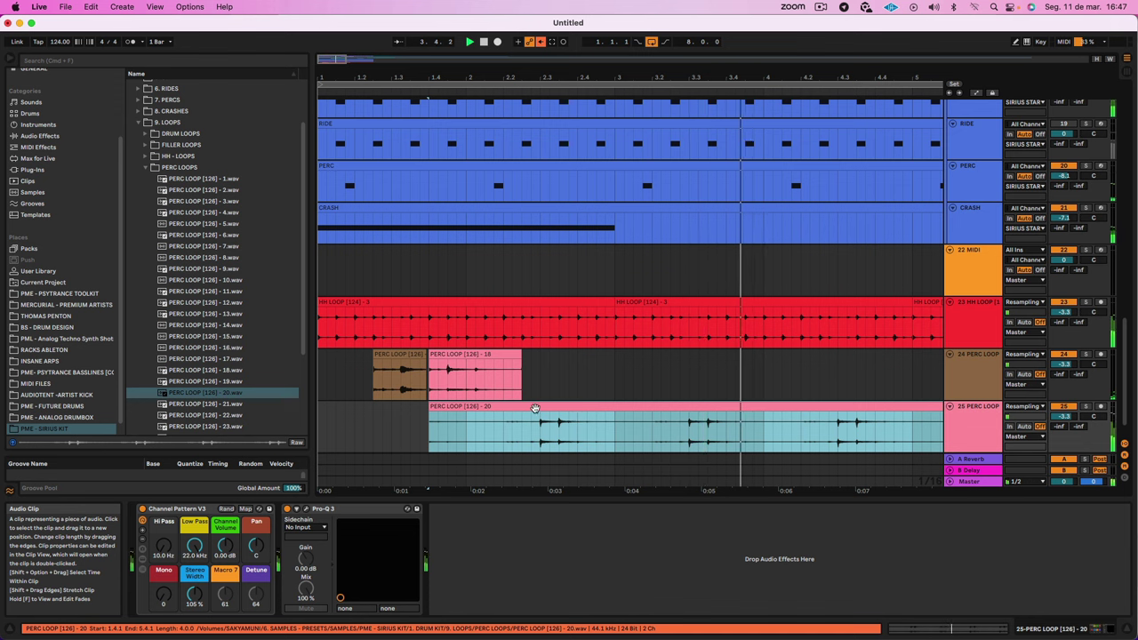
pyautogui.press('space')
pyautogui.click(422, 413)
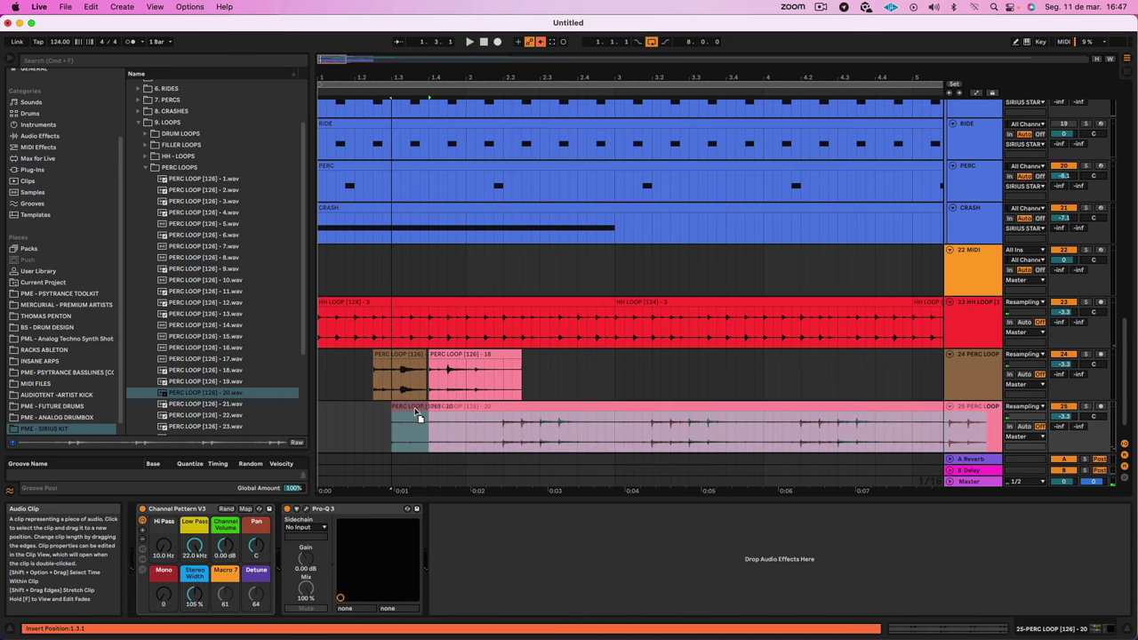
pyautogui.moveTo(416, 413); pyautogui.dragTo(351, 414)
pyautogui.click(318, 413)
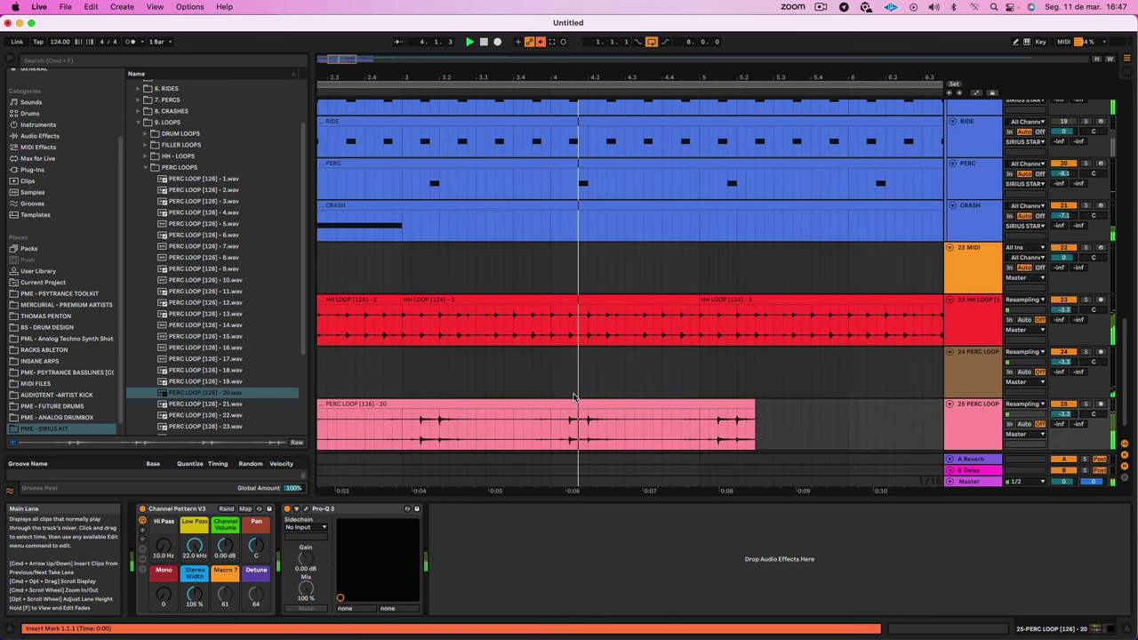
pyautogui.hscroll(-5, 574, 398)
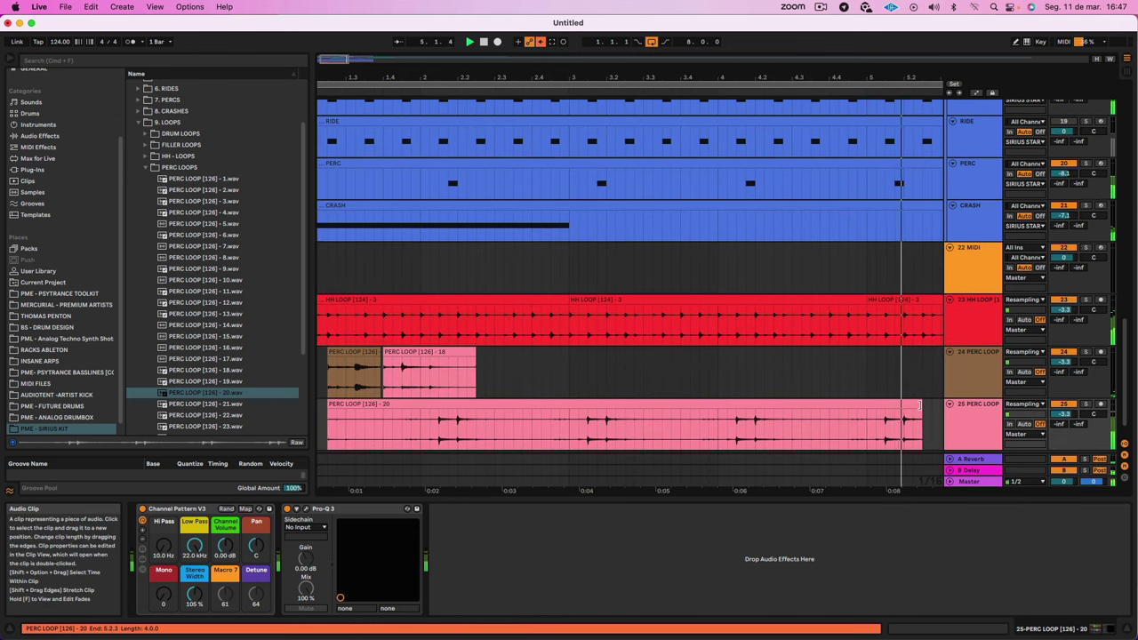
# Step: Stop playback and shorten the PERC LOOP 20 clip so it ends at beat 2.4
pyautogui.press('space')
pyautogui.moveTo(922, 418); pyautogui.dragTo(531, 418)
pyautogui.click(484, 418)
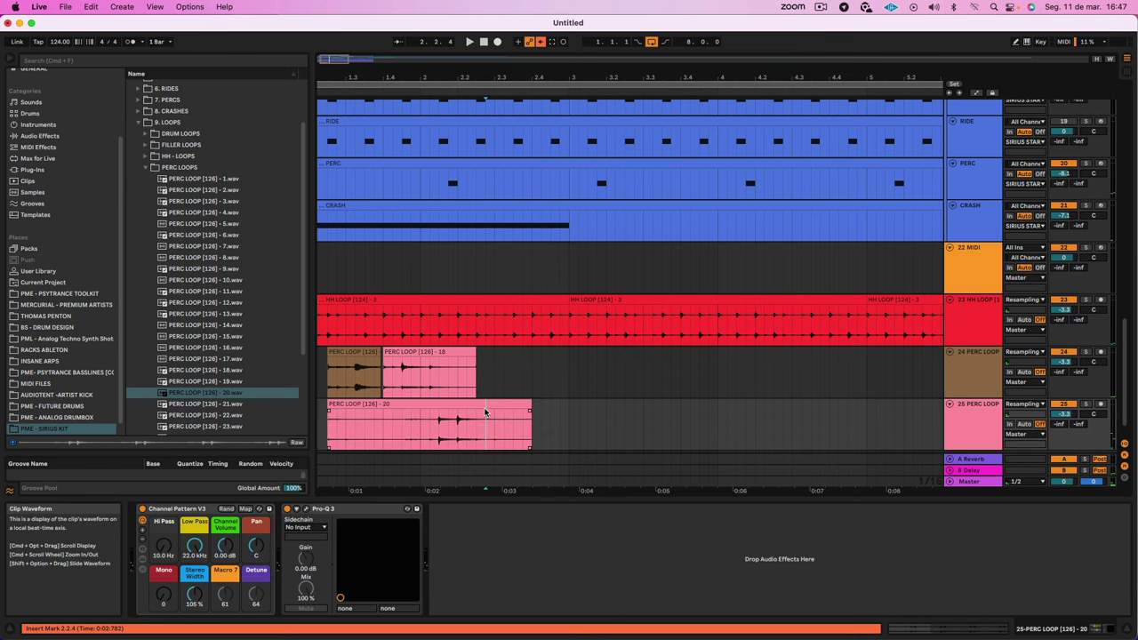
pyautogui.hscroll(-2, 491, 406)
pyautogui.click(490, 407)
# Step: Duplicate the first four bars of both PERC LOOP tracks so the clips repeat from bar 5, and play from the start
pyautogui.moveTo(323, 359); pyautogui.dragTo(851, 406)
pyautogui.press('super+d')
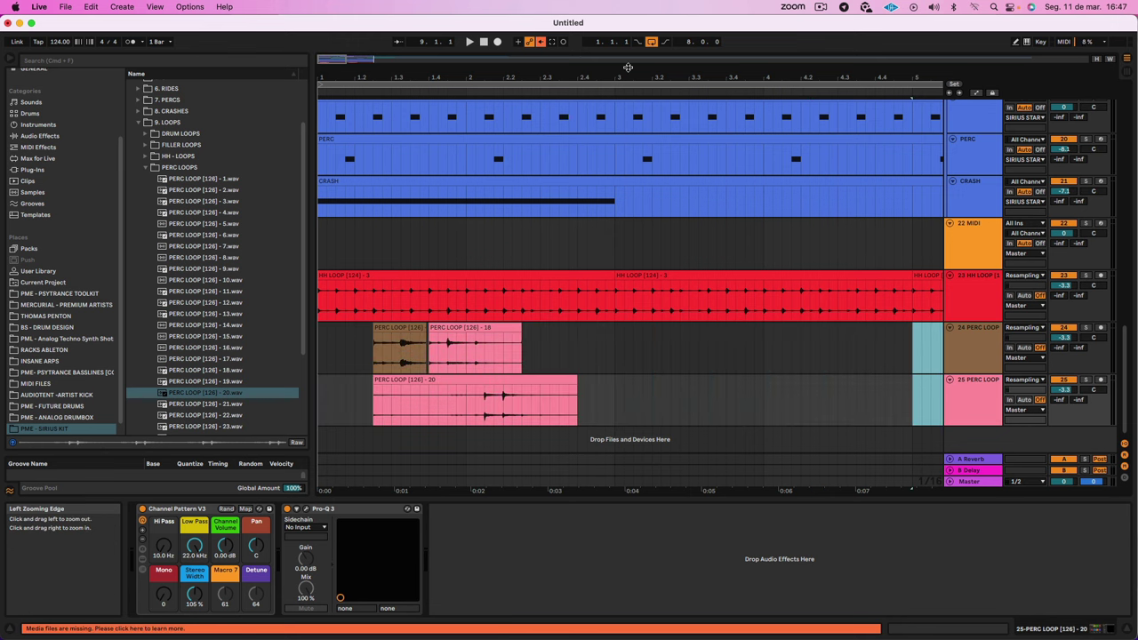
pyautogui.moveTo(592, 78); pyautogui.dragTo(591, 53)
pyautogui.click(320, 335)
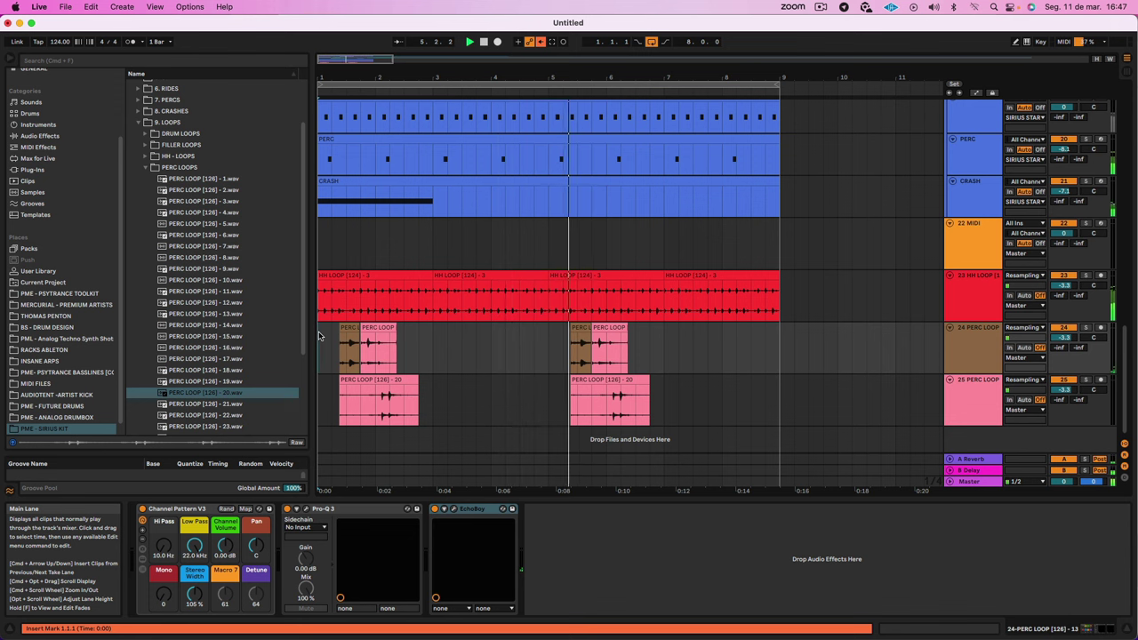
# Step: Collapse the PERC LOOPS folder and insert a new MIDI track below the PERC LOOP 20 track
pyautogui.click(146, 167)
pyautogui.click(973, 409)
pyautogui.rightClick(985, 446)
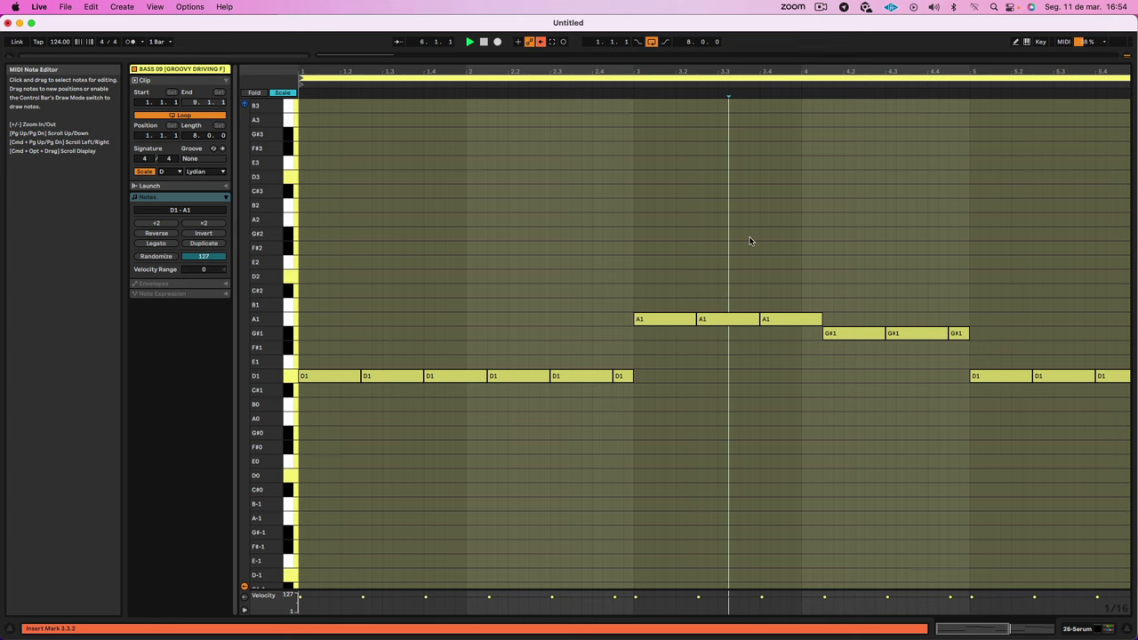
# Step: Return to the arrangement, open Serum on track 26 and adjust its filter cutoff while the bass plays
pyautogui.press('Tab')
pyautogui.click(973, 404)
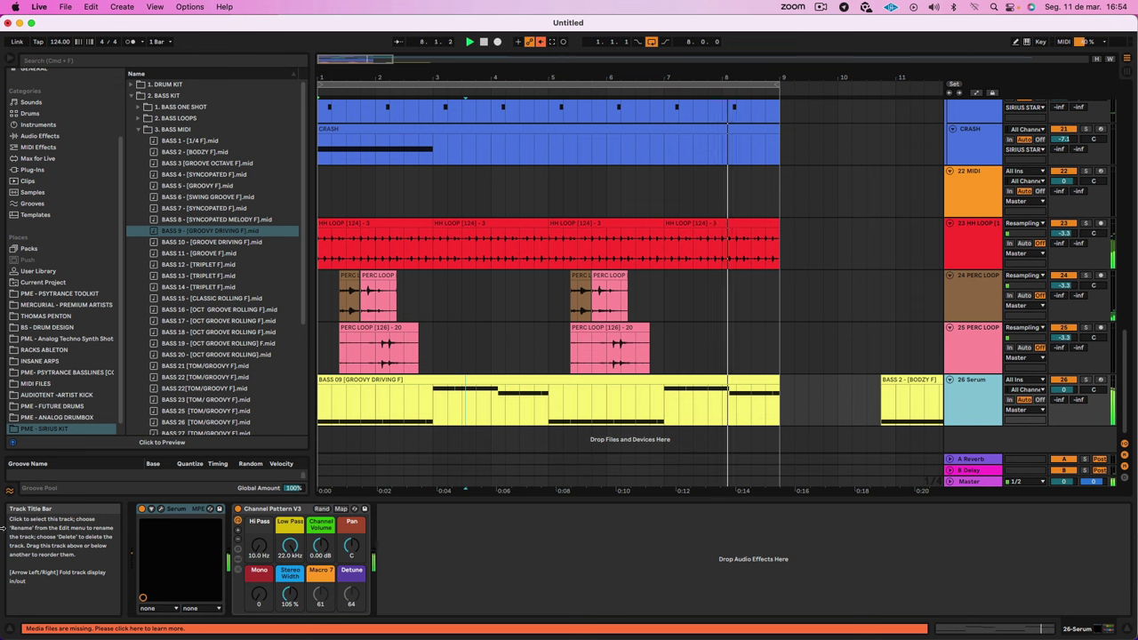
pyautogui.click(150, 509)
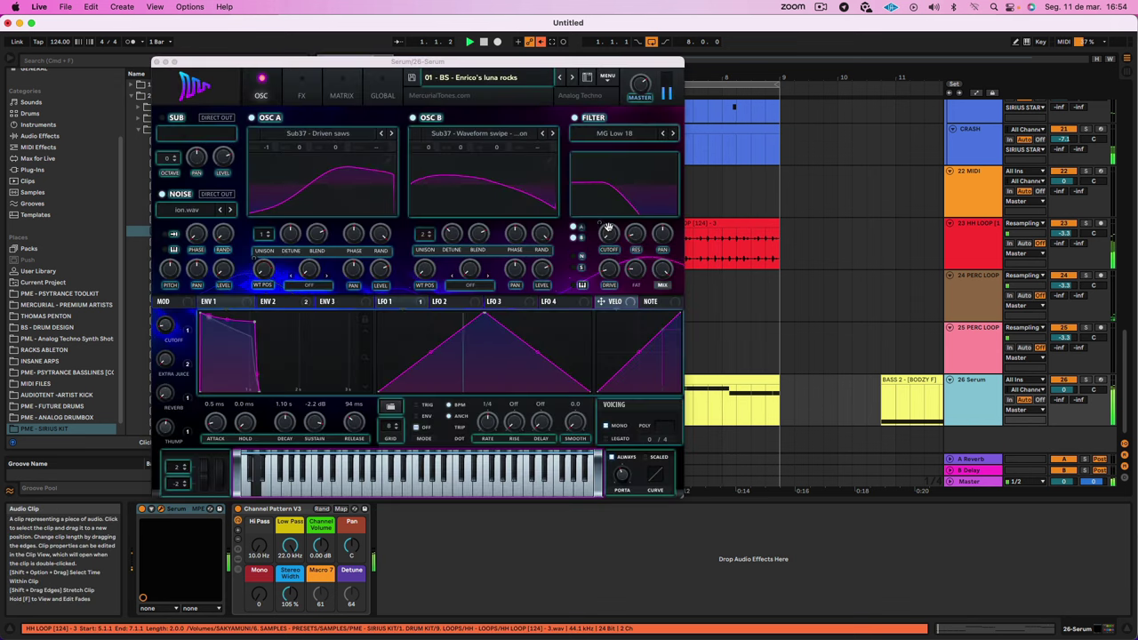
pyautogui.moveTo(607, 228); pyautogui.dragTo(605, 191)
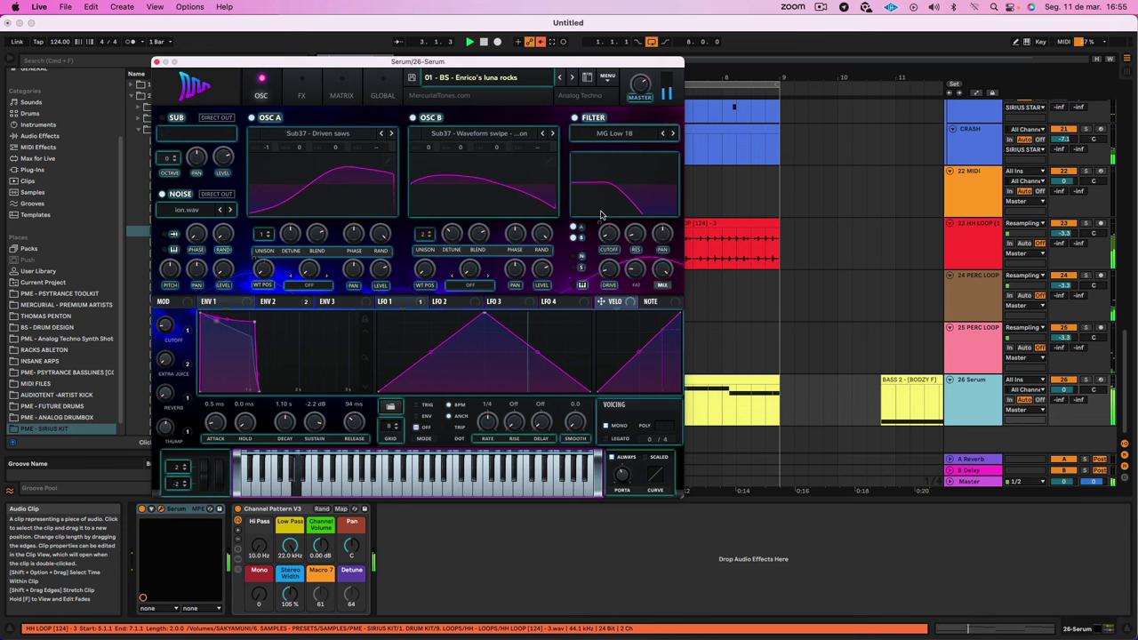
# Step: Set the volume of the 26 Serum bass track to -1.7 dB and play the arrangement from the start
pyautogui.moveTo(1069, 387); pyautogui.dragTo(1073, 391)
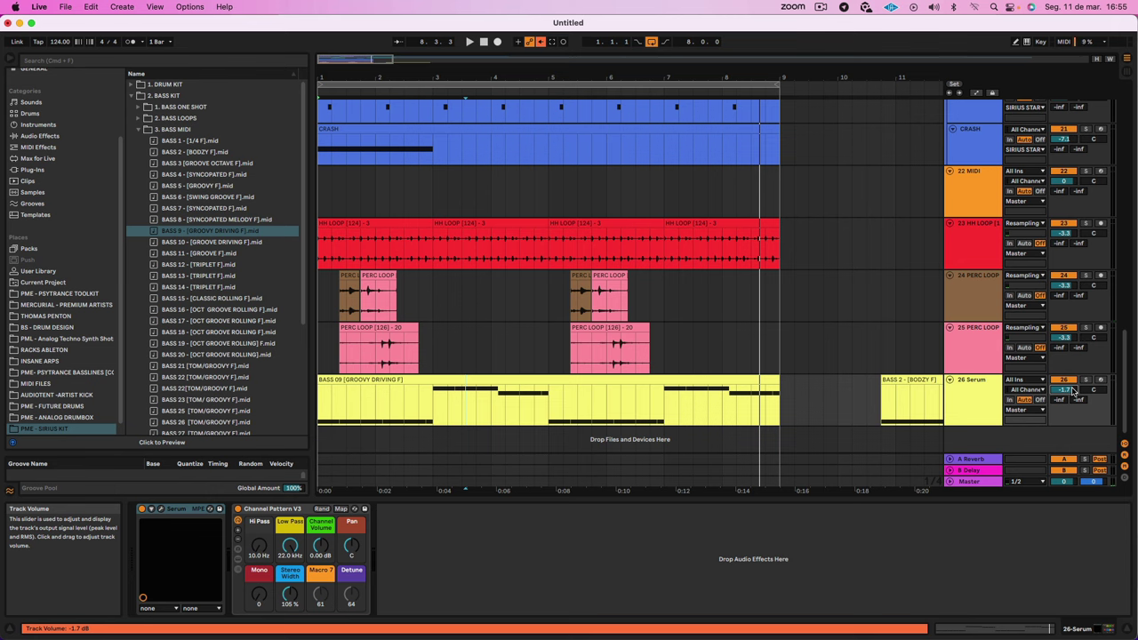
pyautogui.press('space')
# Step: Listen to the eight-bar loop while reviewing the arrangement from the first Serum tracks down to the percussion loops and bass
pyautogui.scroll(10, 924, 266)
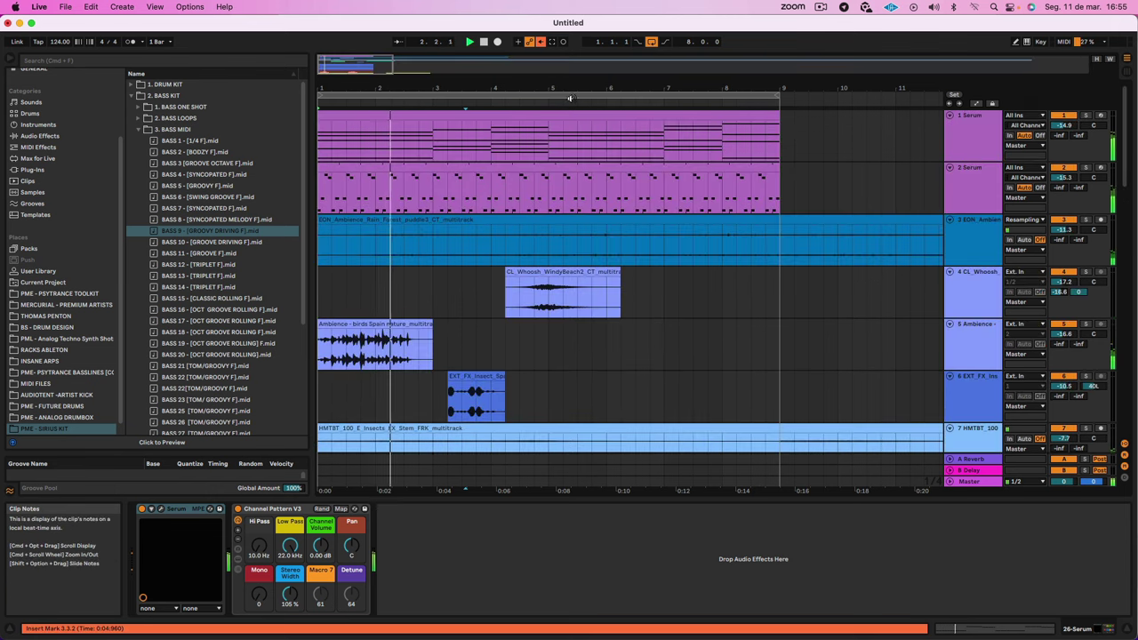
pyautogui.click(537, 87)
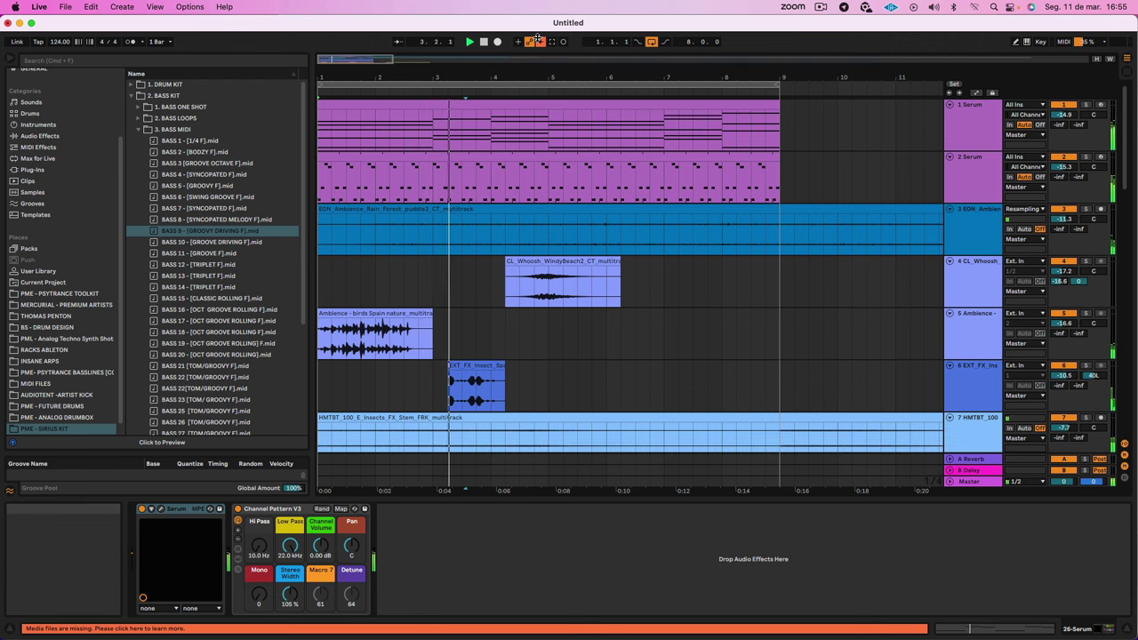
pyautogui.scroll(-5, 602, 105)
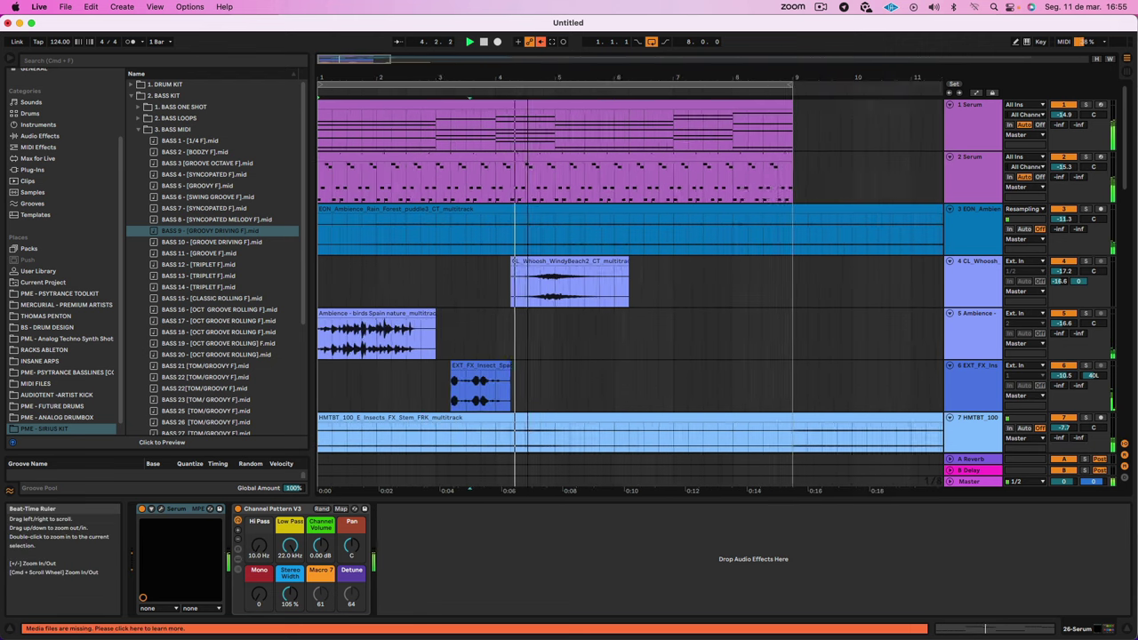
pyautogui.scroll(-20, 578, 234)
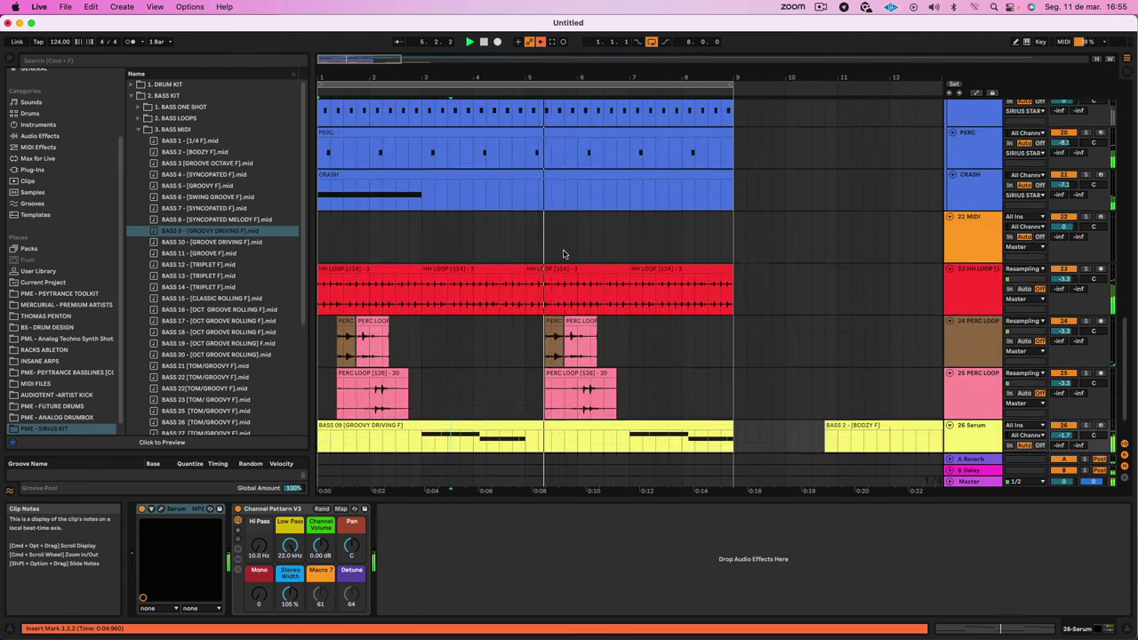
pyautogui.hscroll(1, 524, 244)
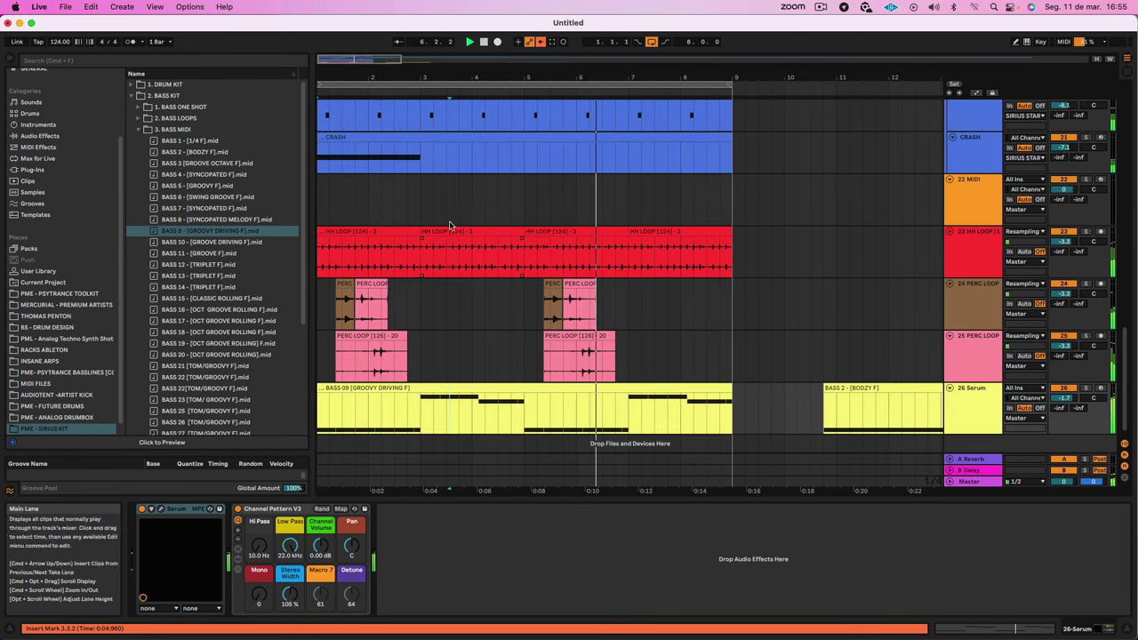
pyautogui.scroll(1, 485, 233)
pyautogui.scroll(-1, 484, 233)
pyautogui.hscroll(-1, 480, 232)
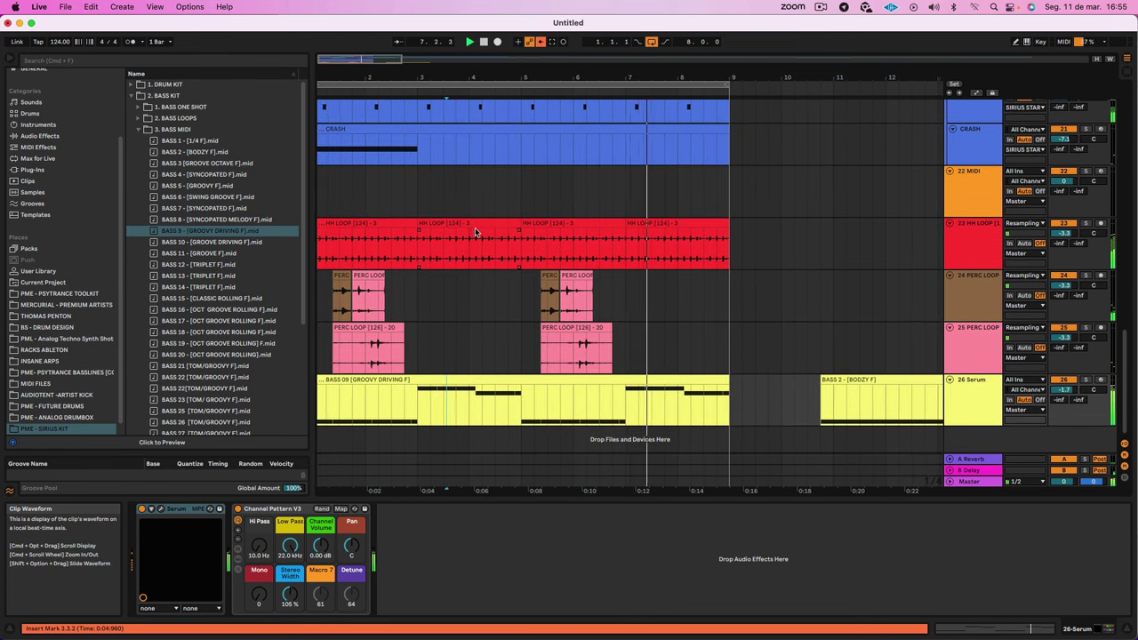
pyautogui.scroll(-1, 475, 231)
pyautogui.hscroll(-1, 476, 231)
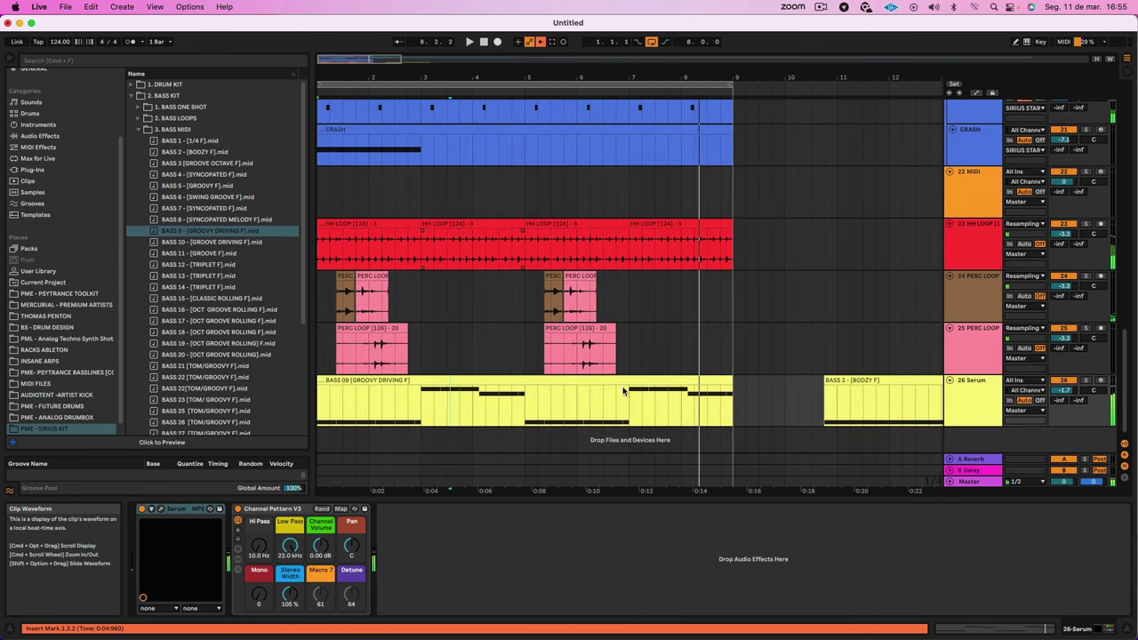